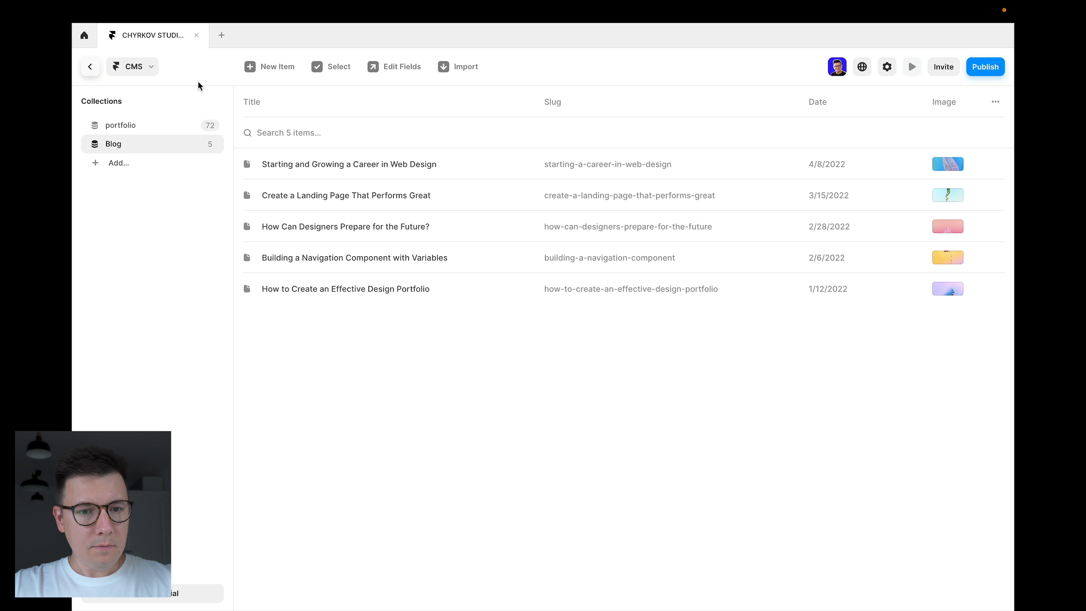
# Step: Return from the CMS to the /blog page canvas, dismiss the Sample Blog notice and view the sample post list
pyautogui.click(89, 68)
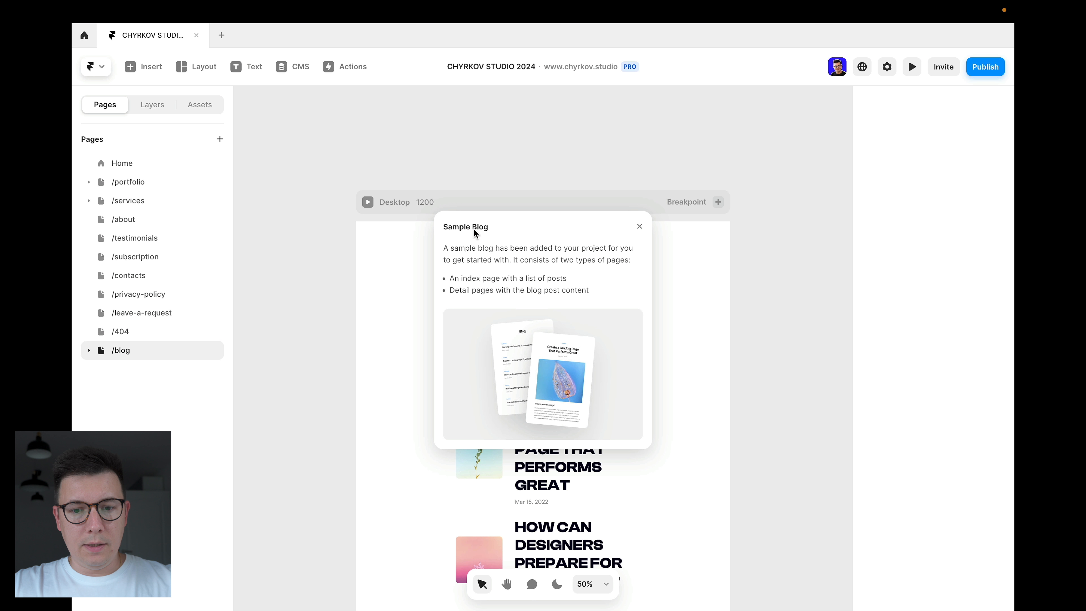
pyautogui.click(639, 226)
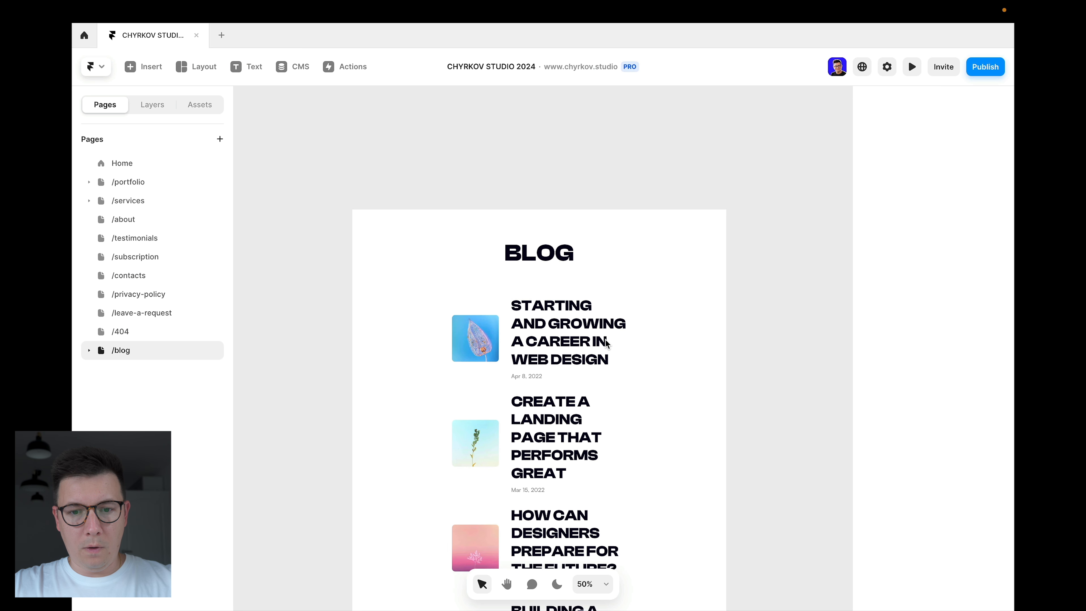
pyautogui.scroll(-2, 636, 212)
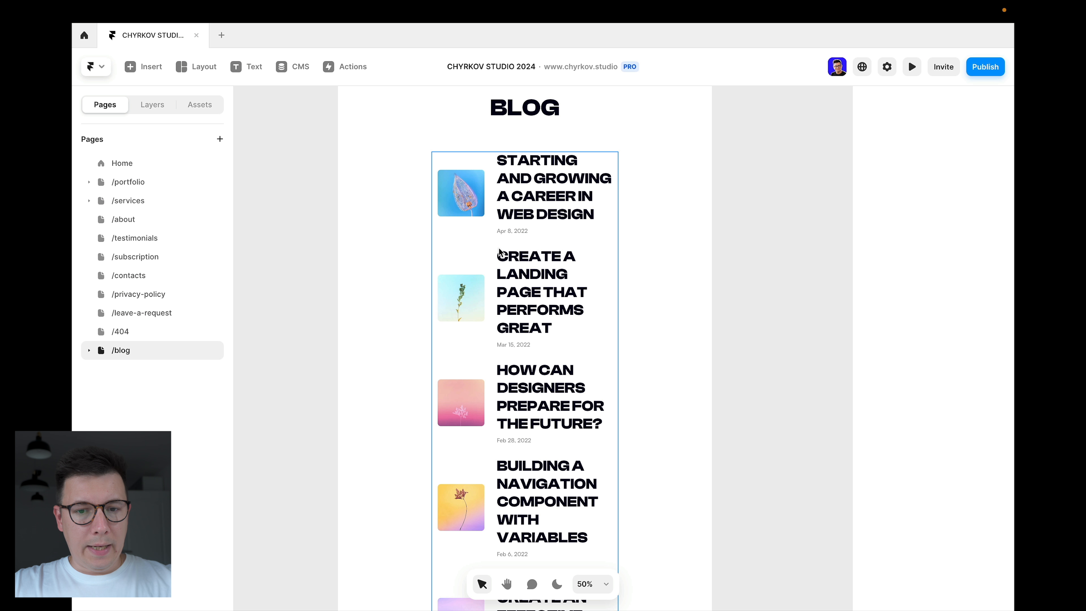
pyautogui.scroll(3, 442, 182)
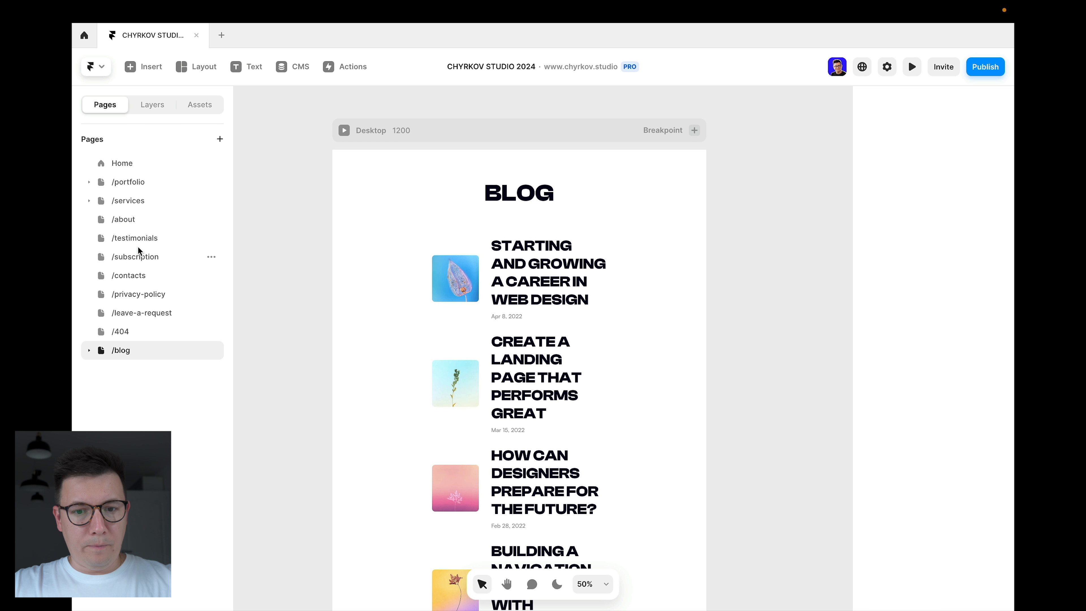
# Step: Check which text styles the Blog heading and the first post's title use on the /blog page
pyautogui.click(507, 198)
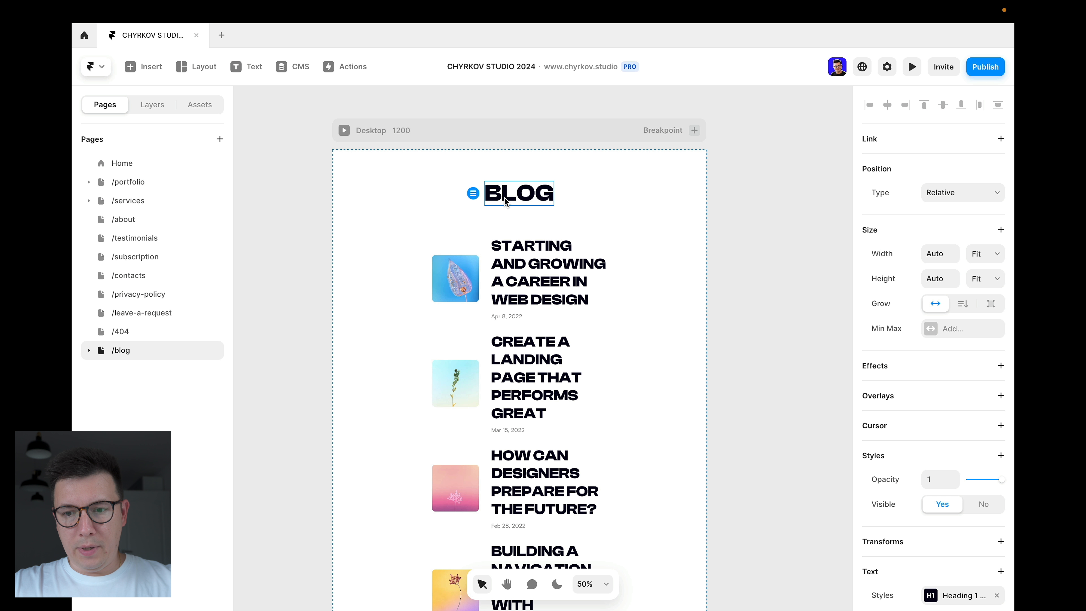
pyautogui.scroll(-5, 898, 449)
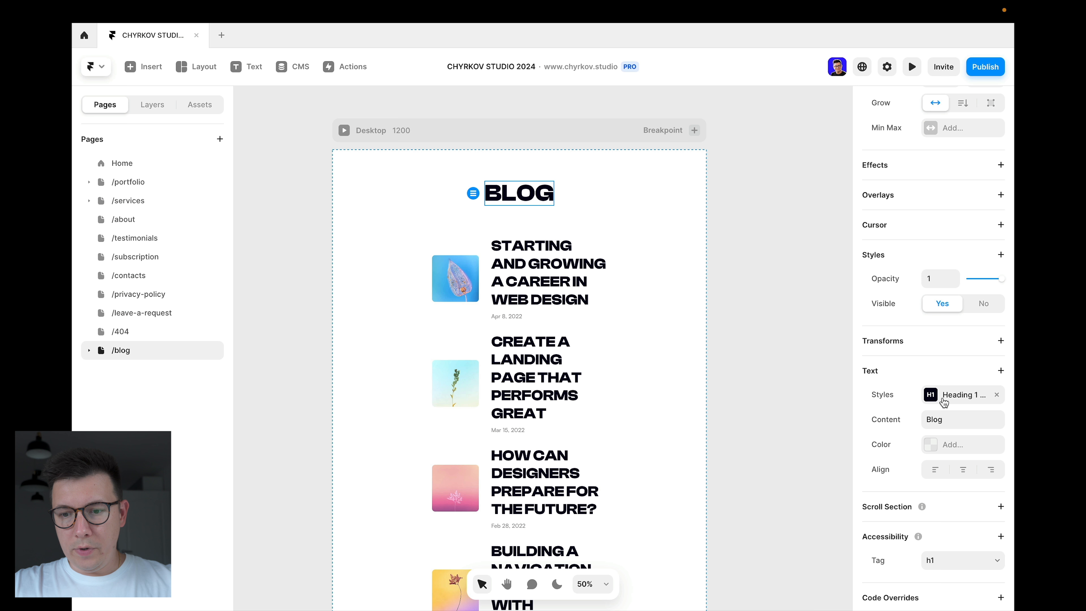
pyautogui.click(946, 396)
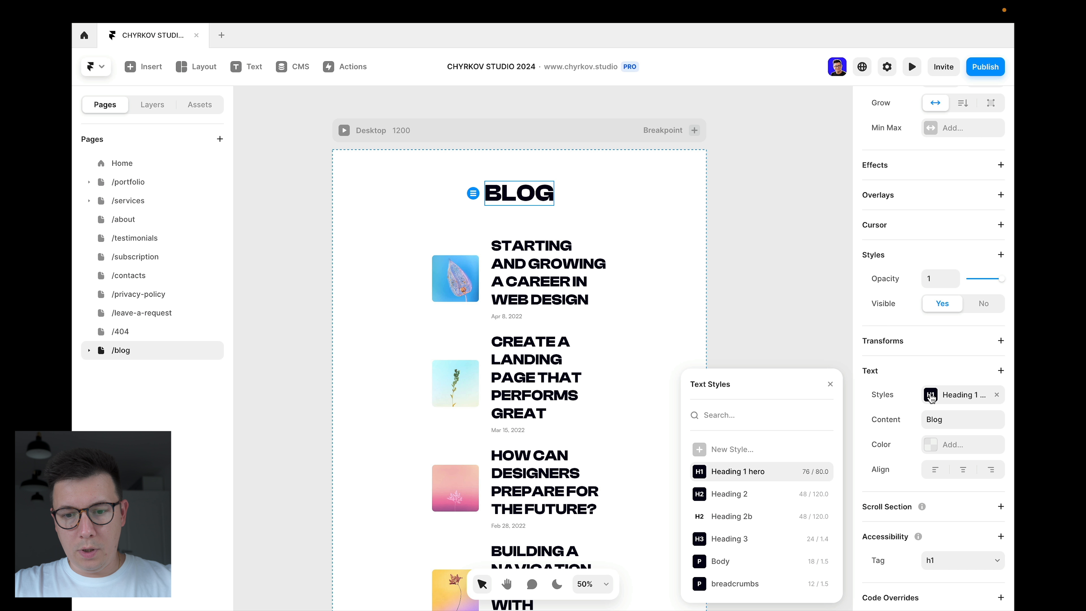
pyautogui.click(753, 248)
pyautogui.click(536, 255)
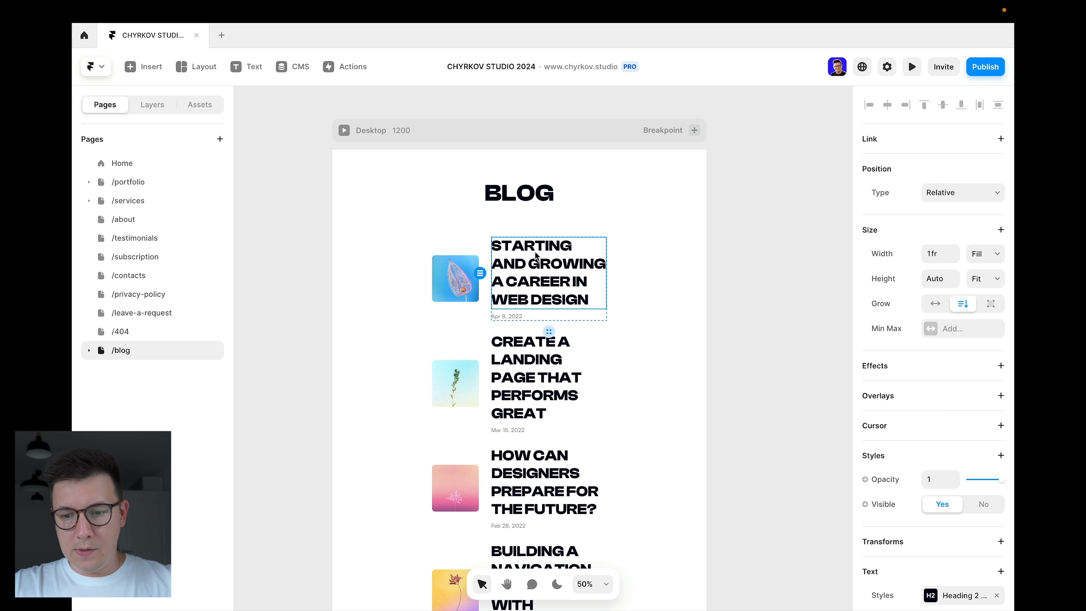
pyautogui.scroll(-4, 943, 482)
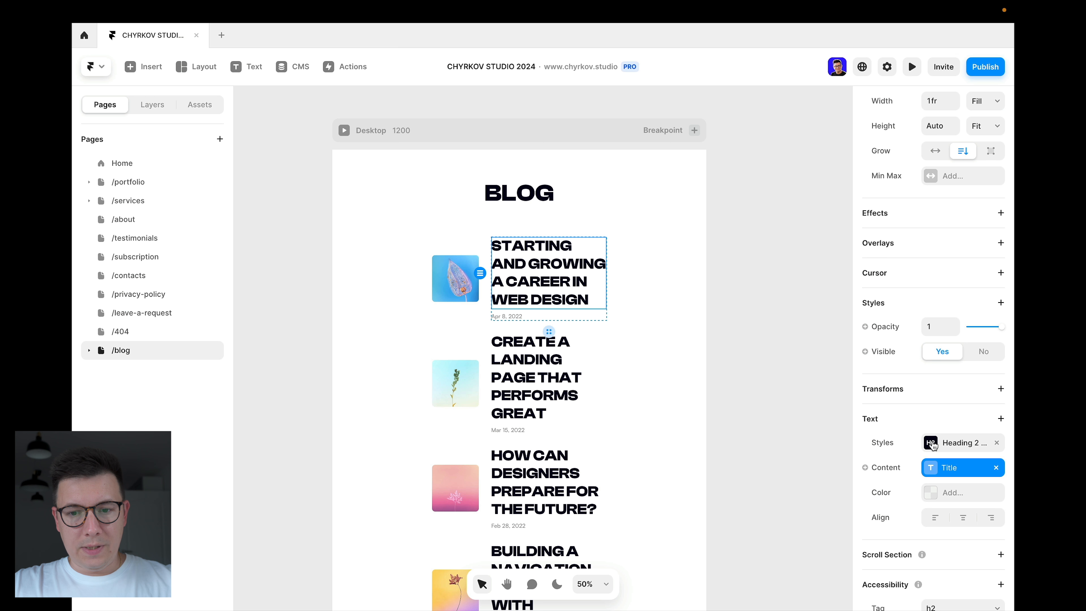
pyautogui.click(953, 442)
pyautogui.click(809, 259)
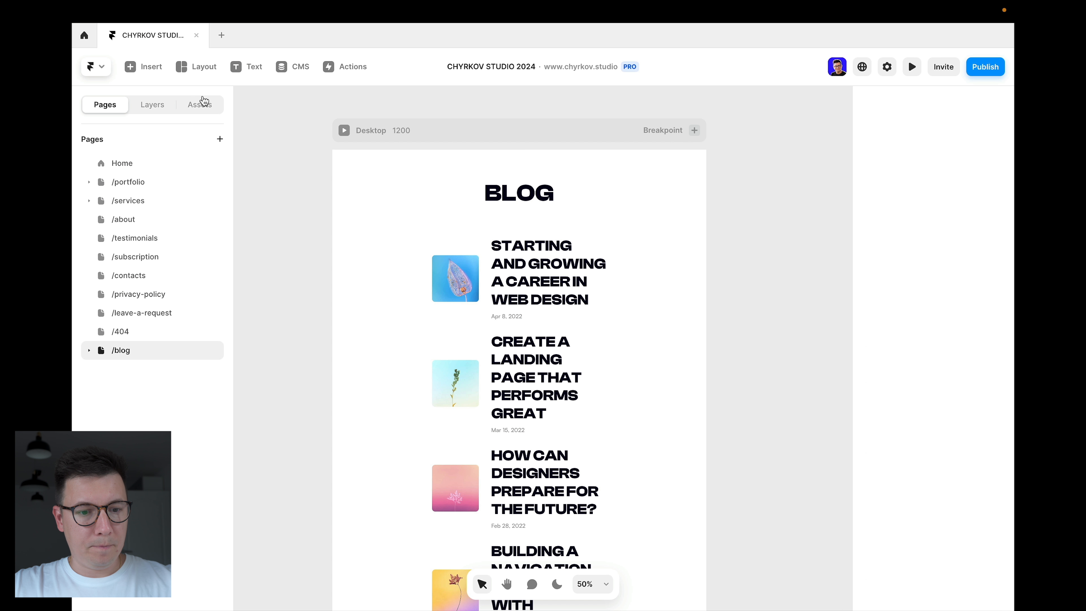
# Step: Review the settings of the Heading 1 hero, Heading 2 and Heading 2b text styles in the project assets
pyautogui.click(186, 110)
pyautogui.scroll(-15, 145, 278)
pyautogui.scroll(5, 134, 375)
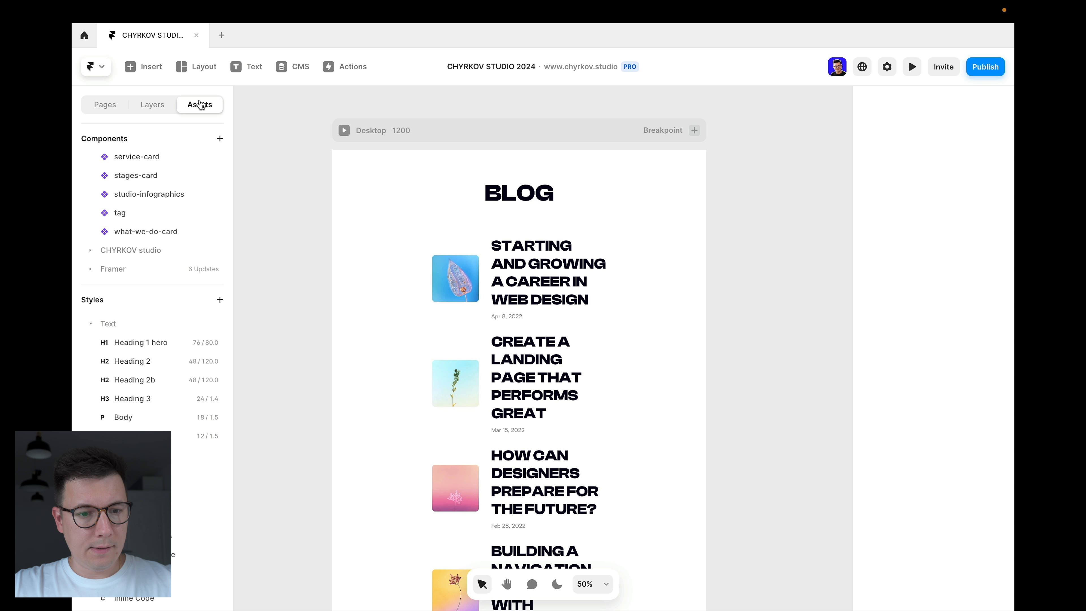
pyautogui.click(128, 347)
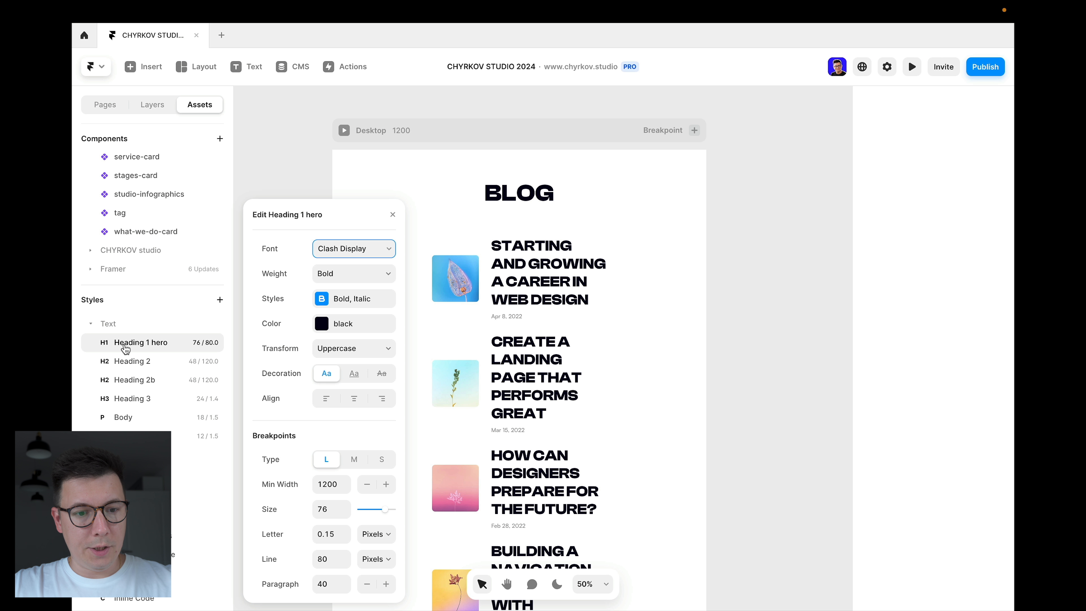
pyautogui.click(124, 363)
pyautogui.click(124, 383)
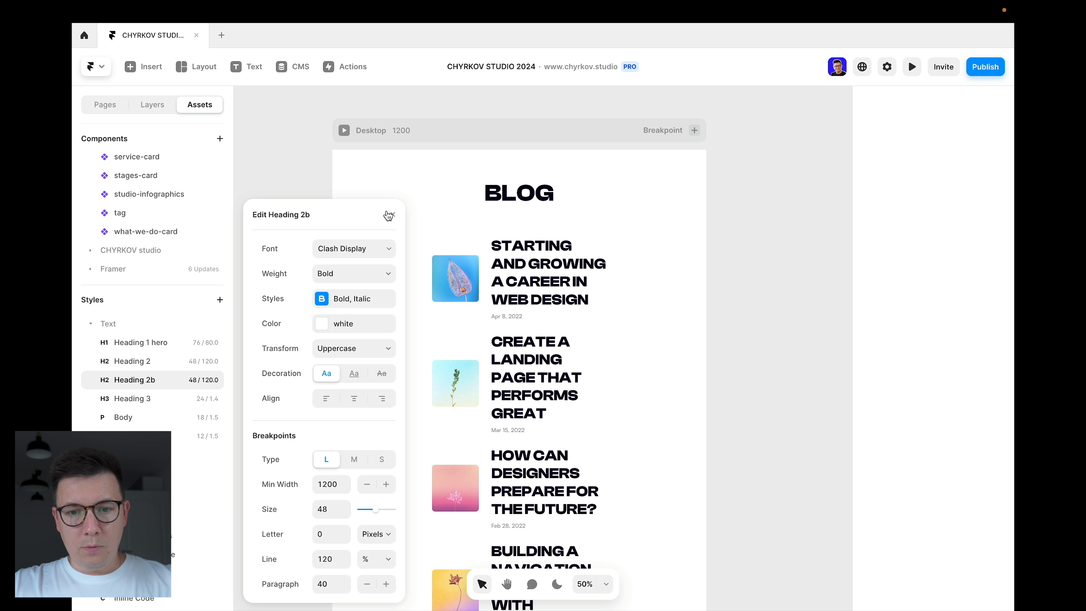
pyautogui.click(389, 214)
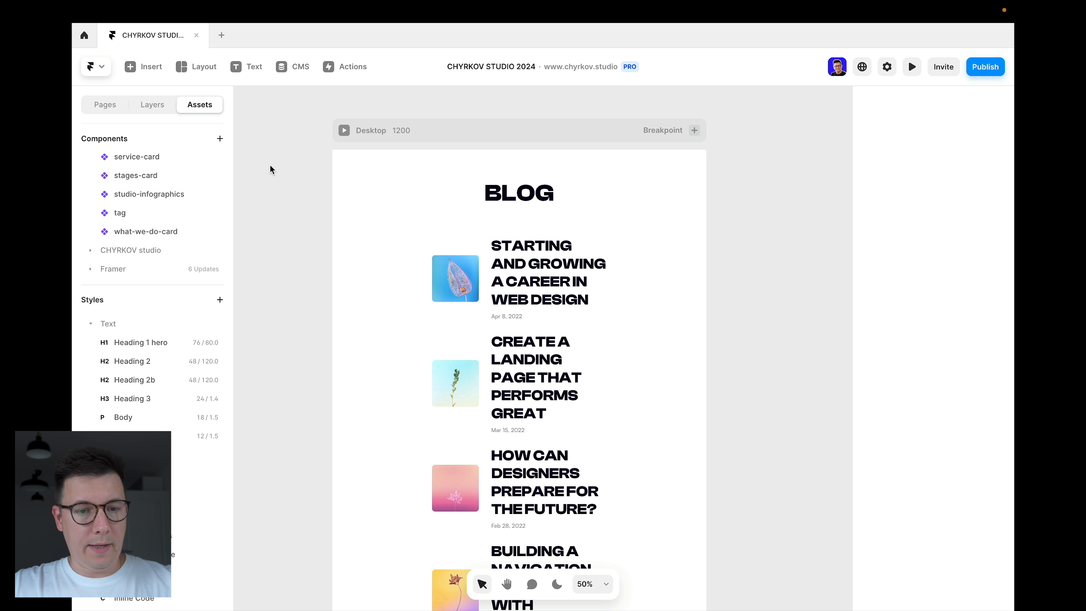
pyautogui.scroll(-3, 513, 222)
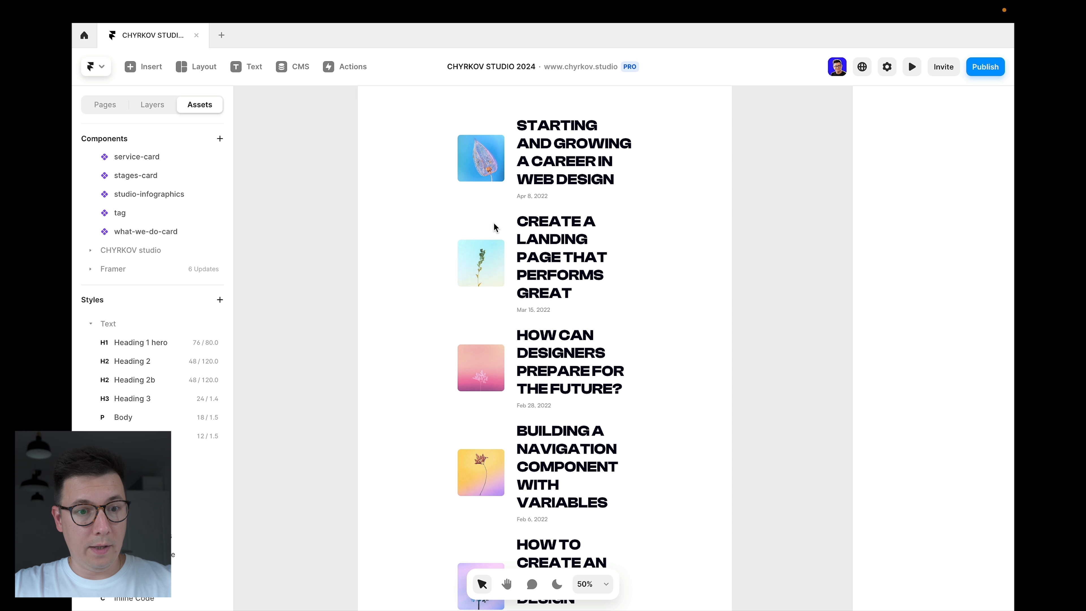
# Step: Copy the header navigation bar from the Home page's Desktop layout and paste it into the /blog page's Desktop breakpoint
pyautogui.click(112, 107)
pyautogui.scroll(3, 352, 190)
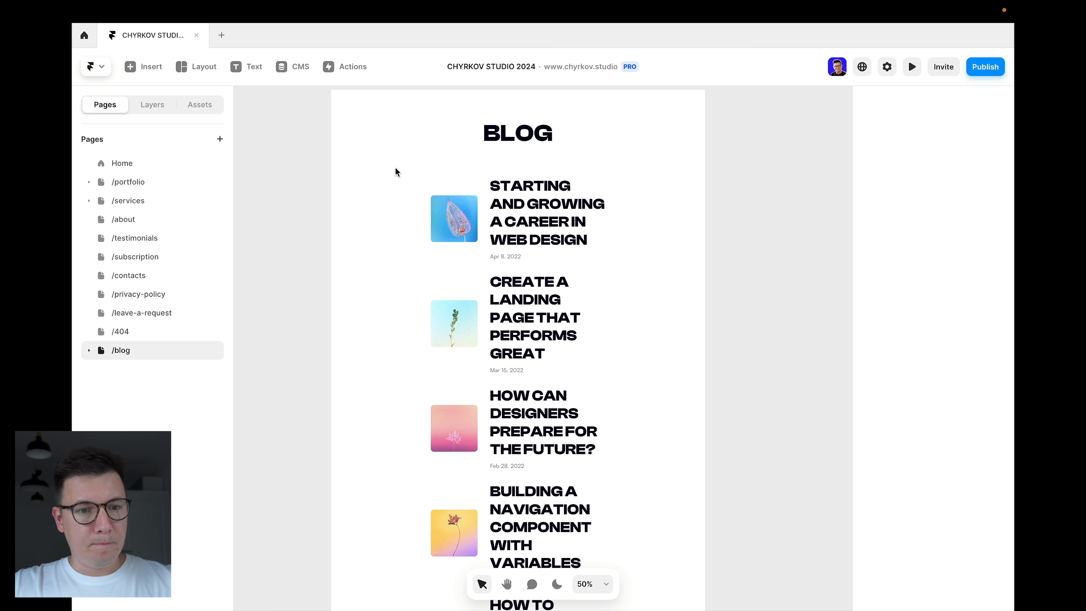
pyautogui.click(124, 163)
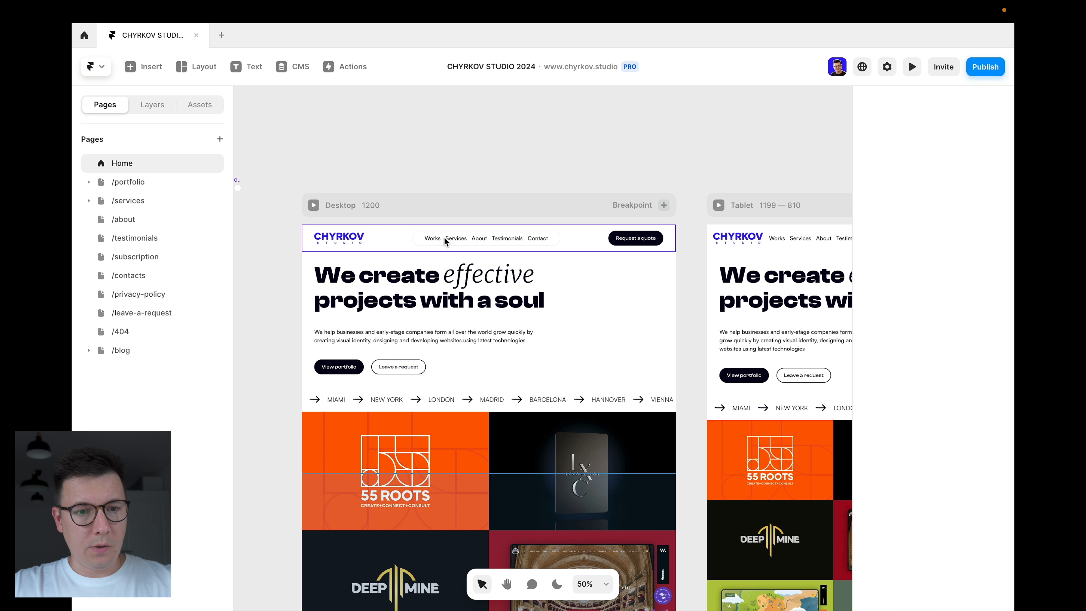
pyautogui.click(390, 238)
pyautogui.press('super+c')
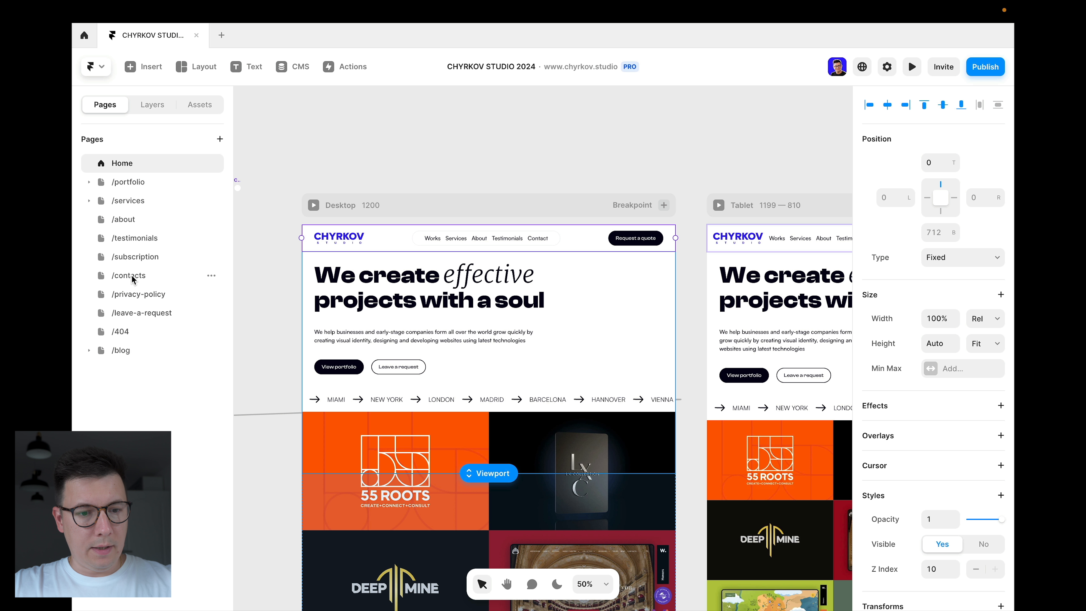
pyautogui.click(115, 350)
pyautogui.click(453, 122)
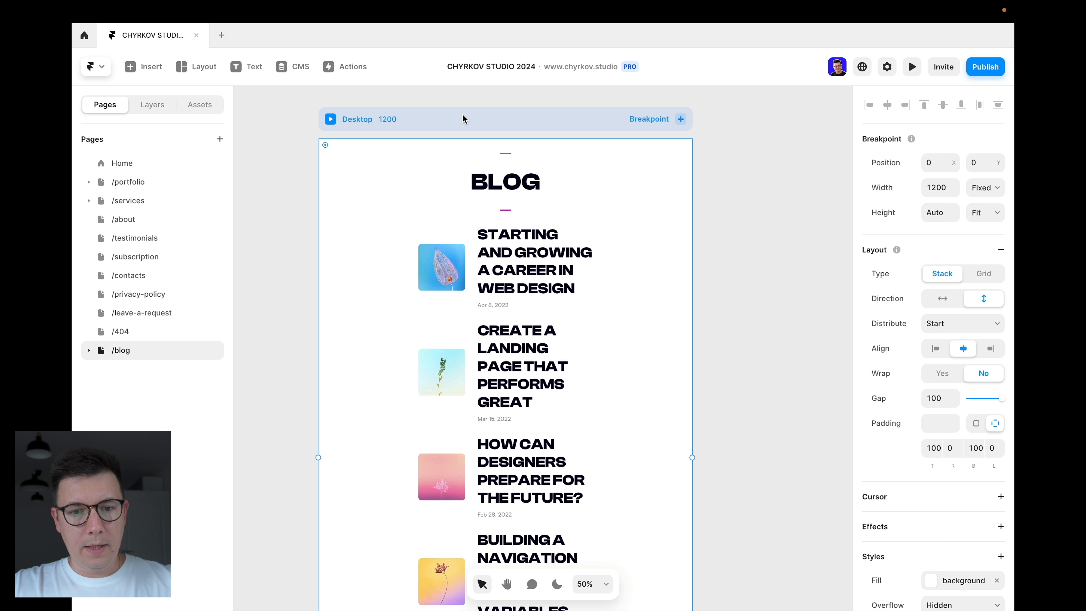
pyautogui.press('super+v')
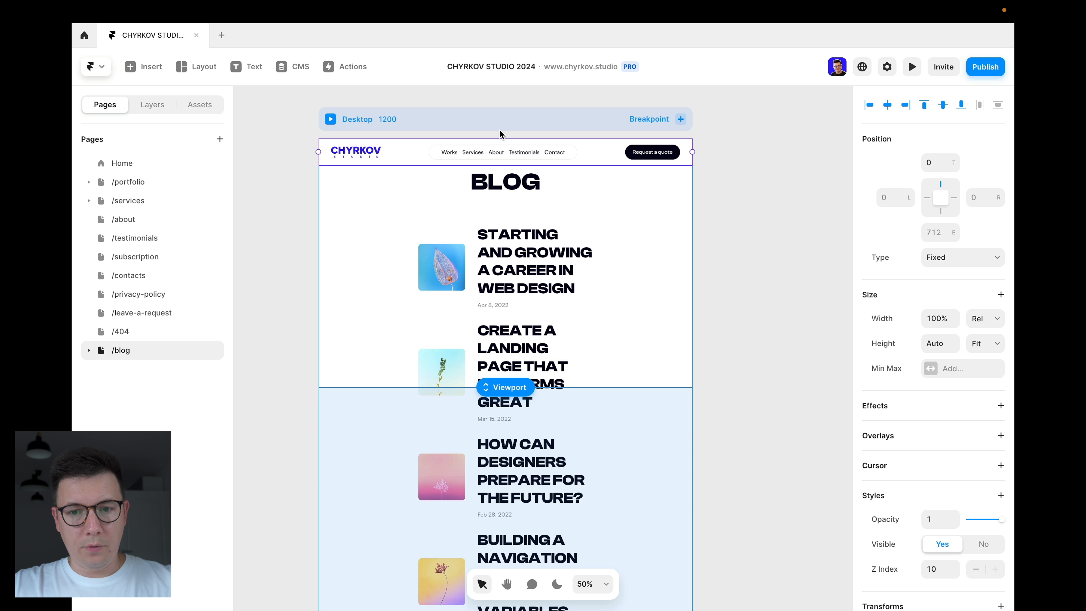
pyautogui.click(705, 237)
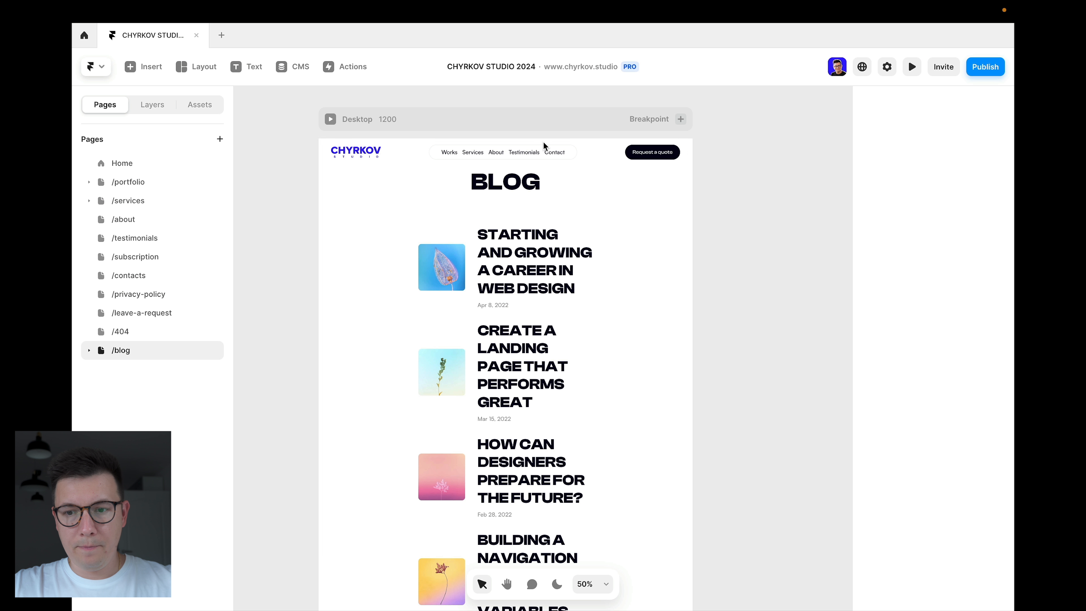
# Step: Inspect the layers of the /blog page's Desktop breakpoint, including the header-nav-bar and the Blog heading
pyautogui.click(536, 123)
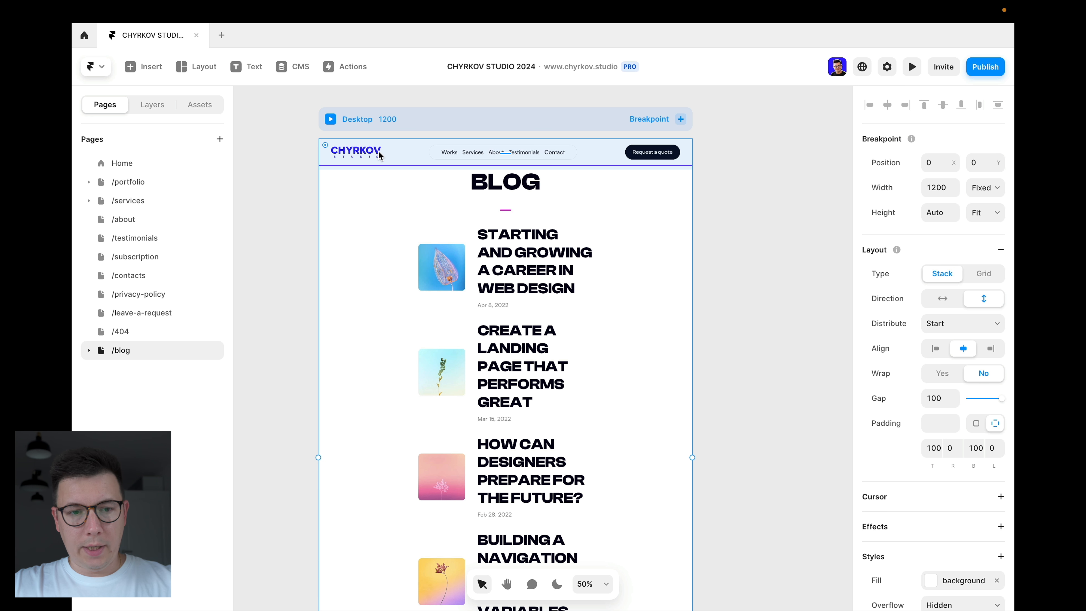
pyautogui.click(162, 113)
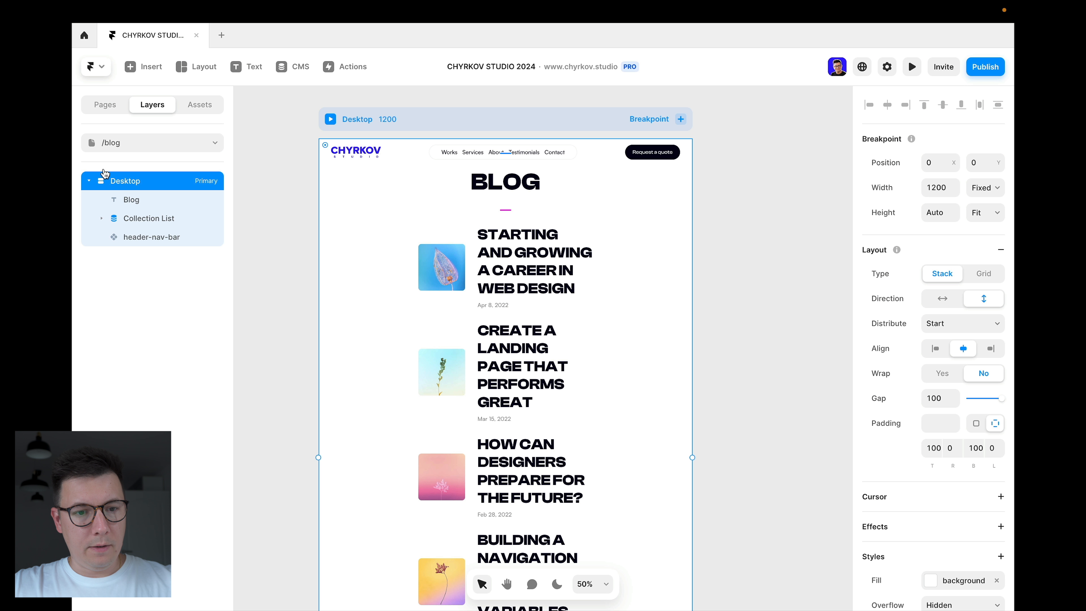
pyautogui.click(417, 158)
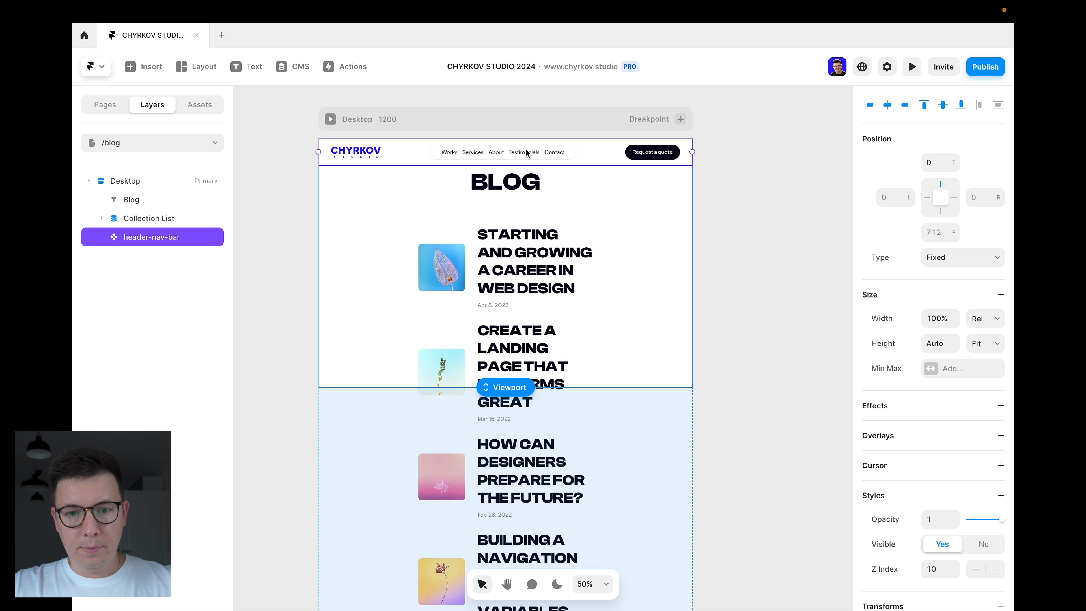
pyautogui.click(743, 191)
pyautogui.click(508, 189)
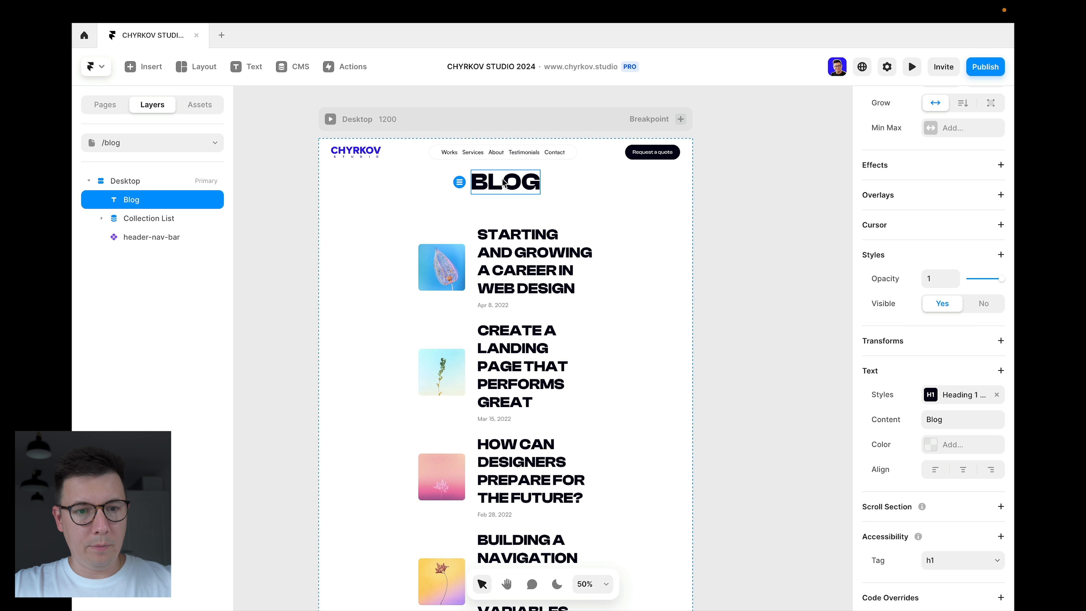
# Step: Copy the hero-section from the /portfolio page's Desktop layout and paste it into the /blog page's Desktop breakpoint
pyautogui.click(105, 106)
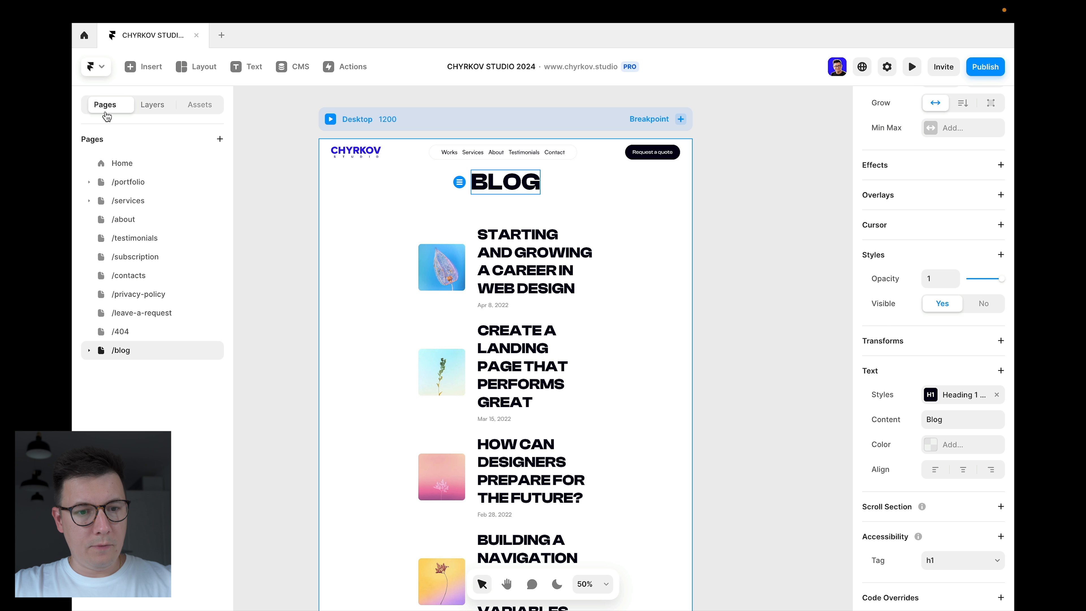
pyautogui.click(128, 183)
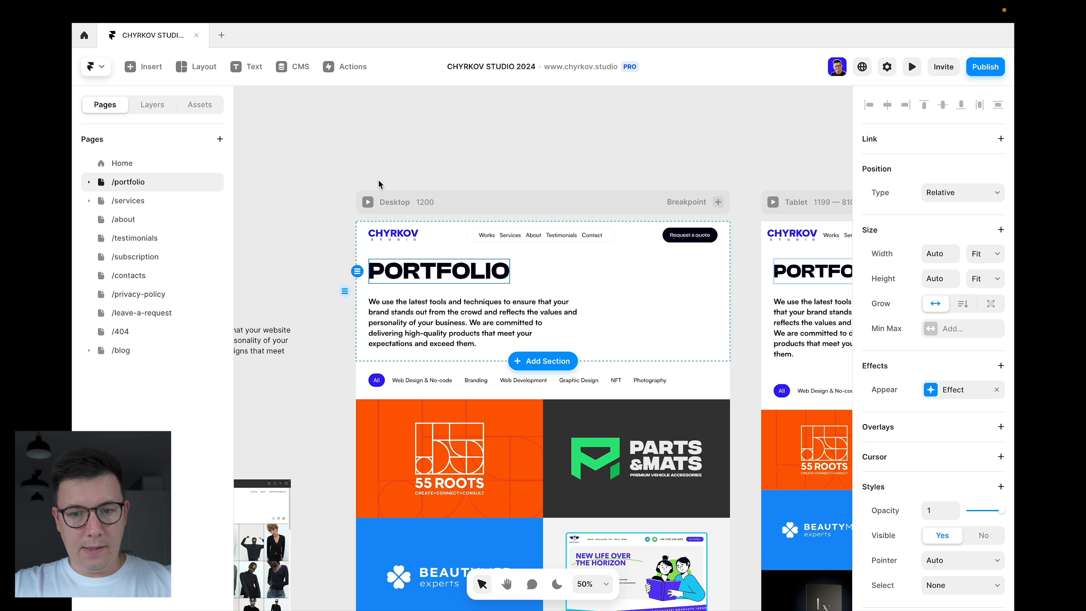
pyautogui.click(619, 279)
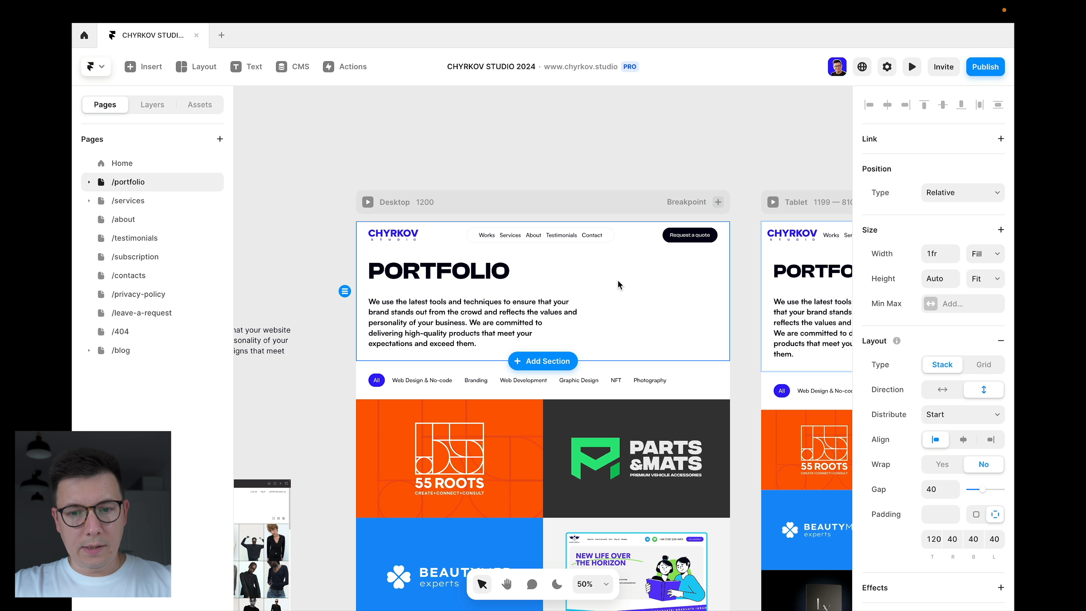
pyautogui.click(593, 154)
pyautogui.click(593, 291)
pyautogui.press('super+c')
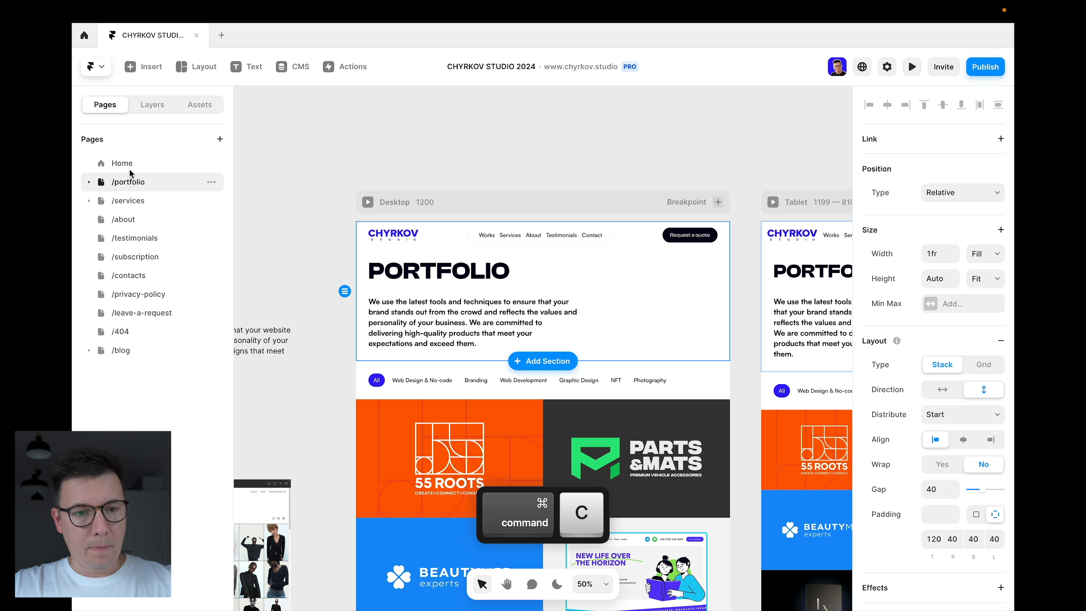
pyautogui.click(143, 106)
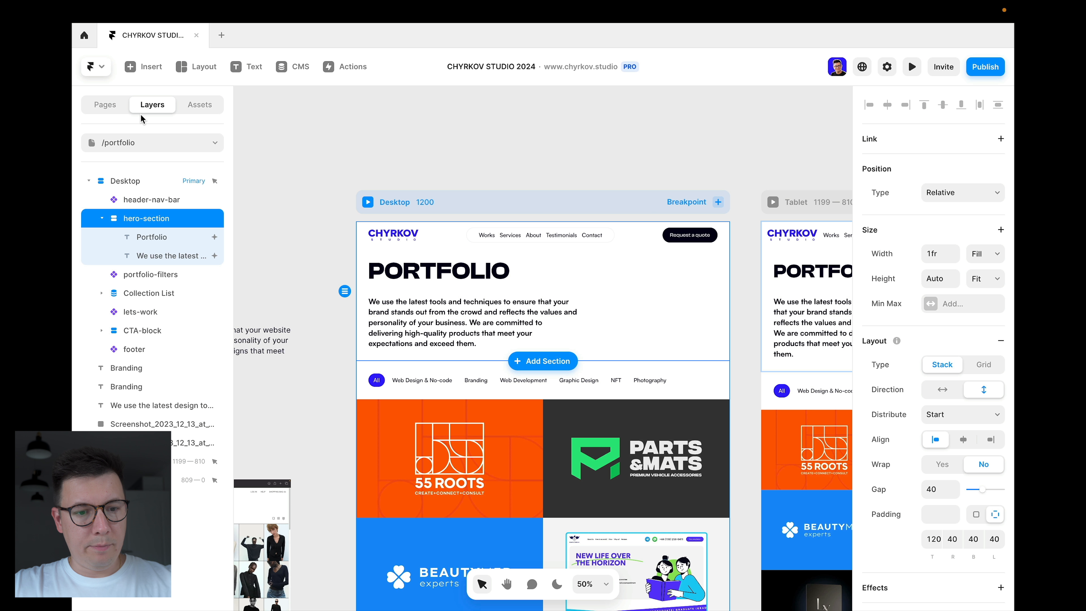
pyautogui.click(109, 107)
pyautogui.click(122, 352)
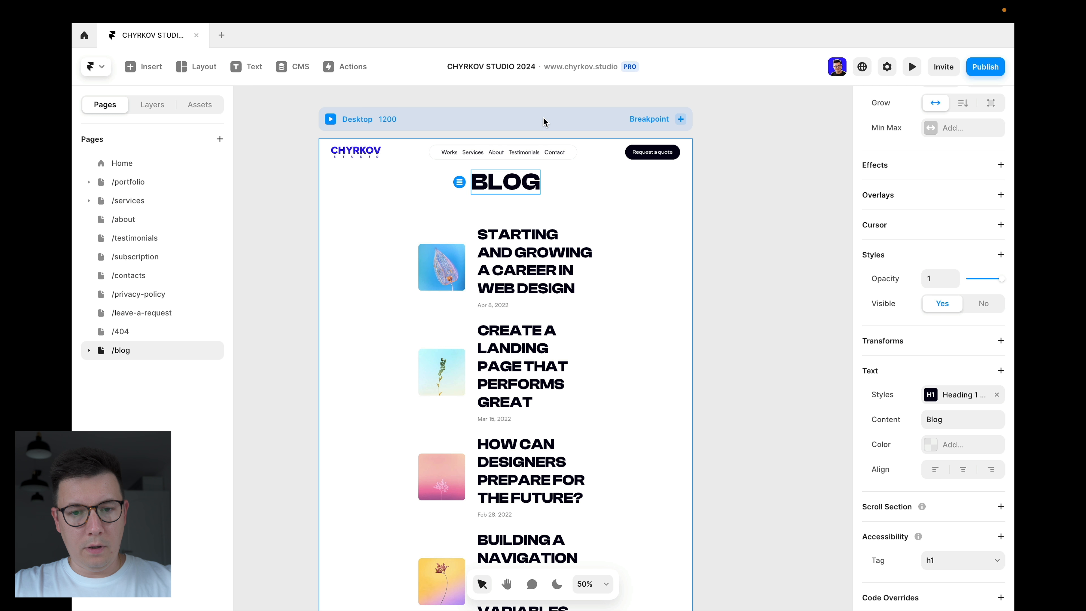
pyautogui.click(542, 118)
pyautogui.press('super+v')
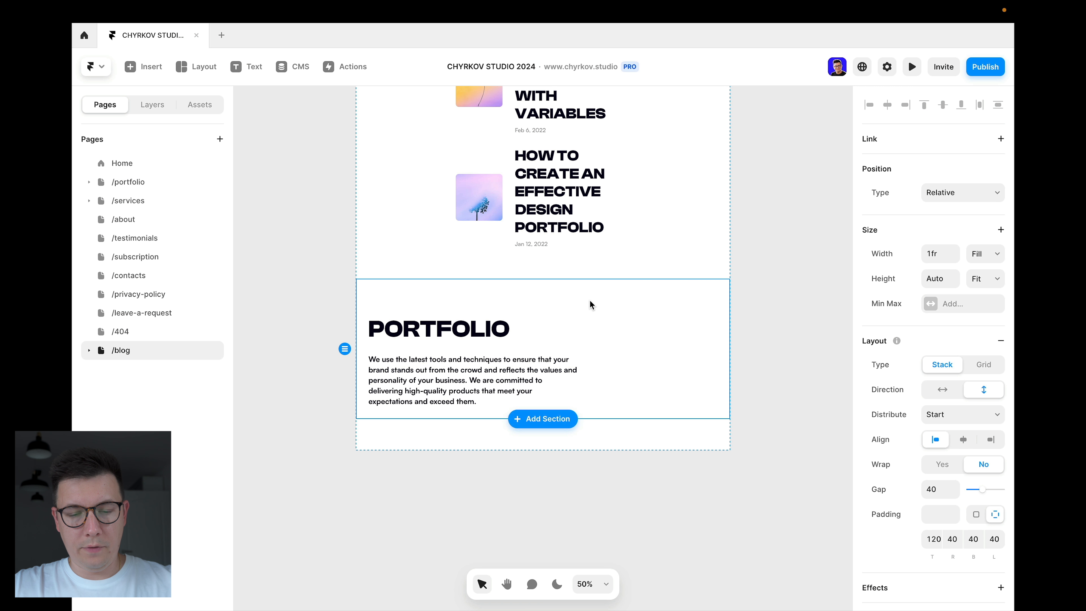
# Step: Move the pasted Portfolio hero section up the stack so it sits above the Blog heading
pyautogui.scroll(8, 590, 300)
pyautogui.scroll(-2, 590, 299)
pyautogui.scroll(4, 589, 299)
pyautogui.press('Up')
pyautogui.press('Up')
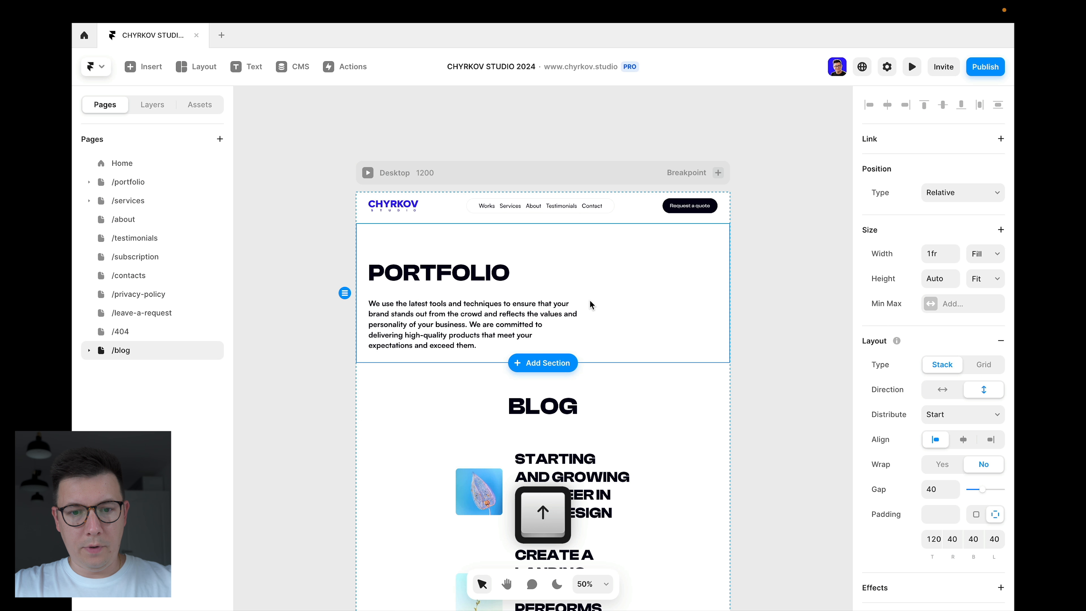
pyautogui.click(550, 141)
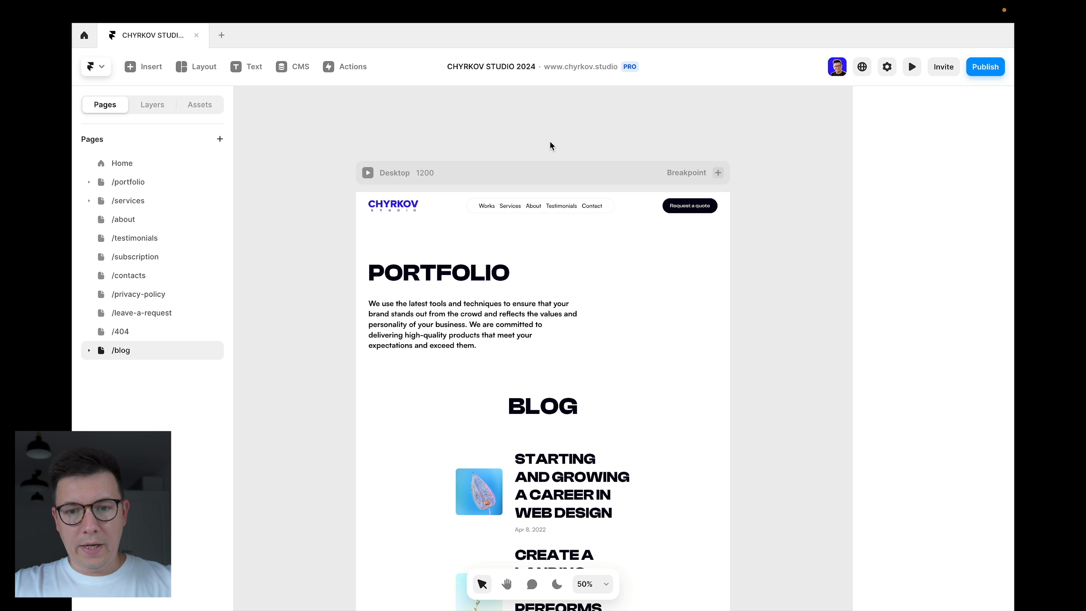
# Step: Preview the /blog page's Desktop breakpoint and check how the header, Portfolio hero and Blog heading behave while scrolling
pyautogui.click(580, 173)
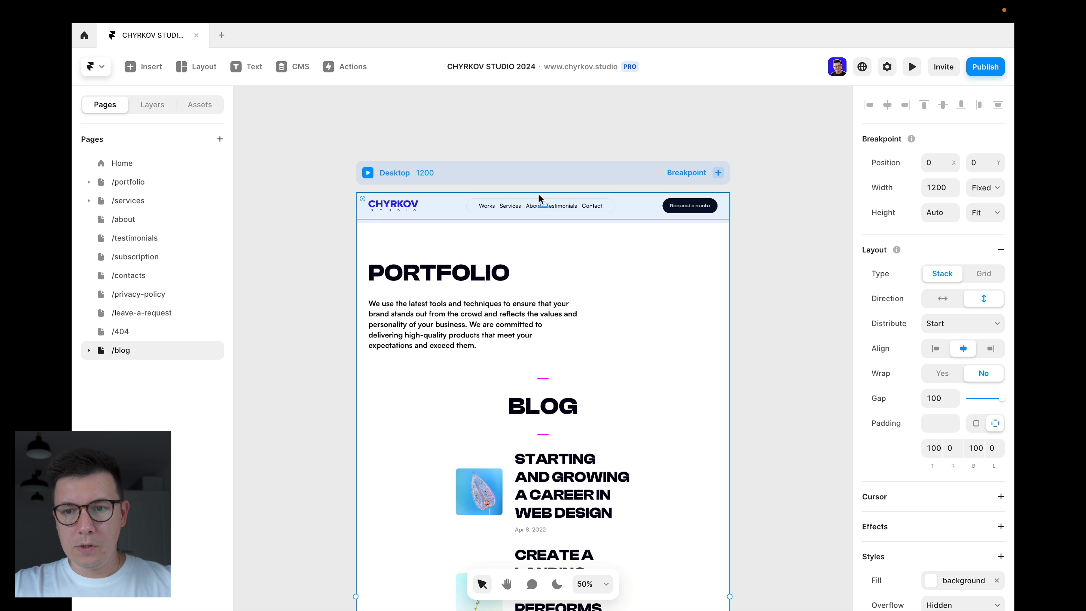
pyautogui.click(912, 67)
pyautogui.scroll(-3, 622, 295)
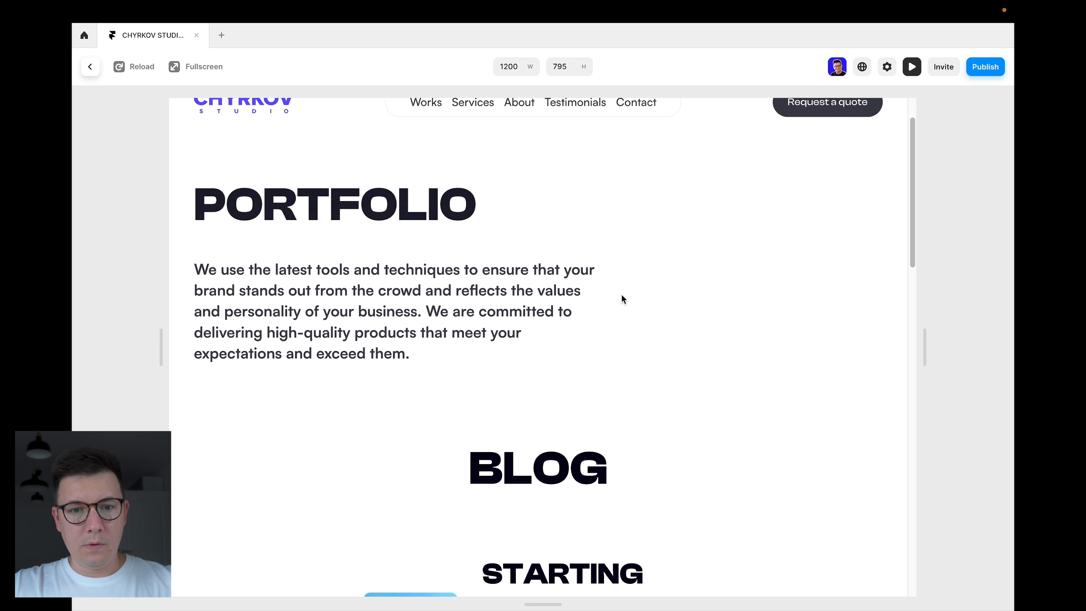
pyautogui.scroll(-5, 622, 295)
pyautogui.scroll(5, 622, 296)
pyautogui.scroll(4, 623, 296)
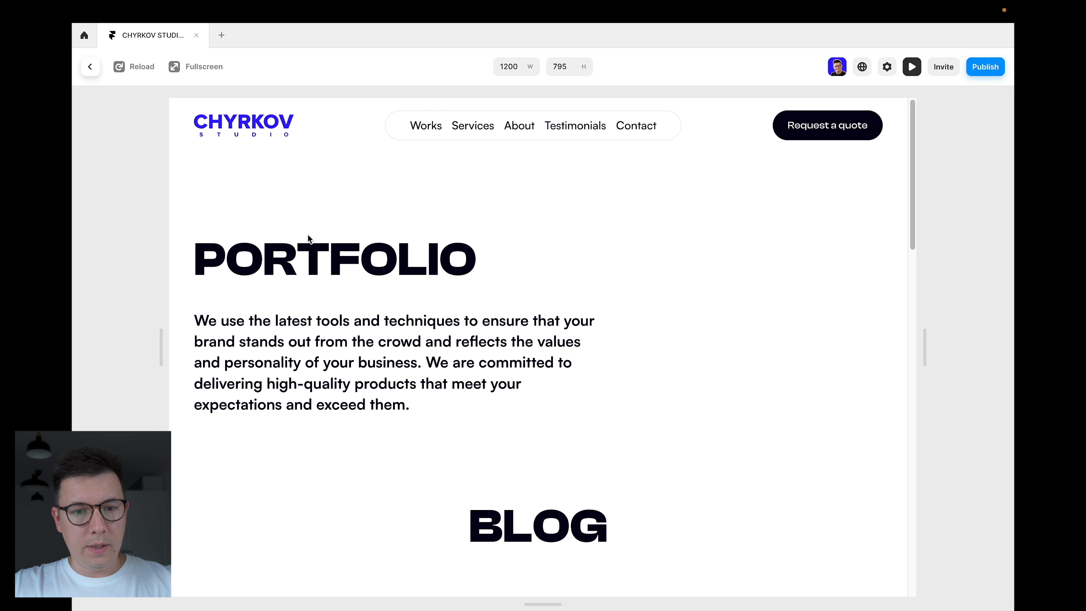
pyautogui.click(91, 67)
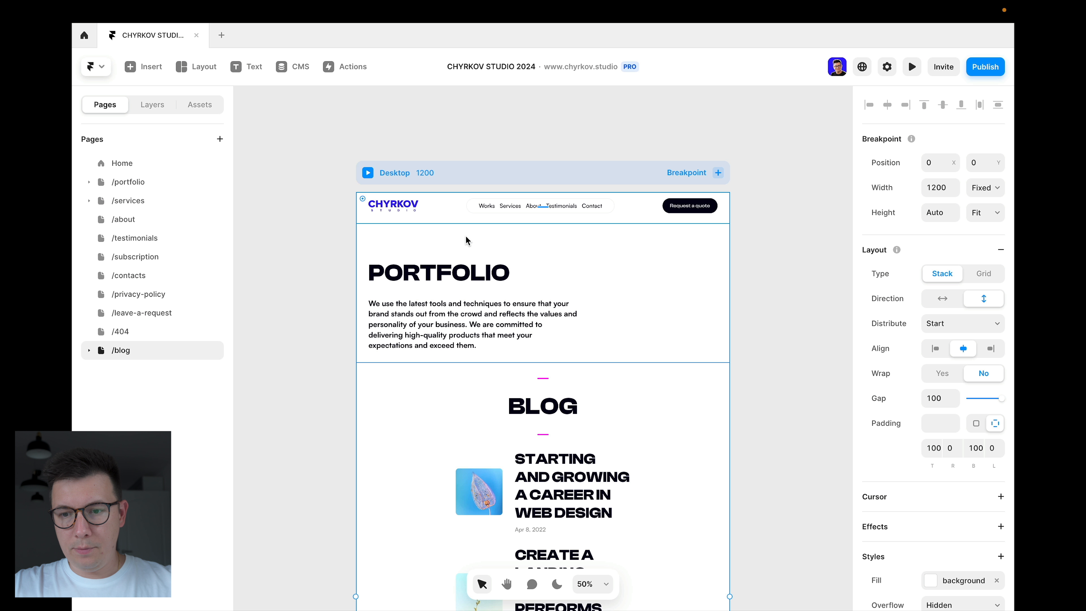
# Step: Set the stack gap and the padding of the /blog page's Desktop breakpoint to 0
pyautogui.click(496, 257)
pyautogui.click(612, 179)
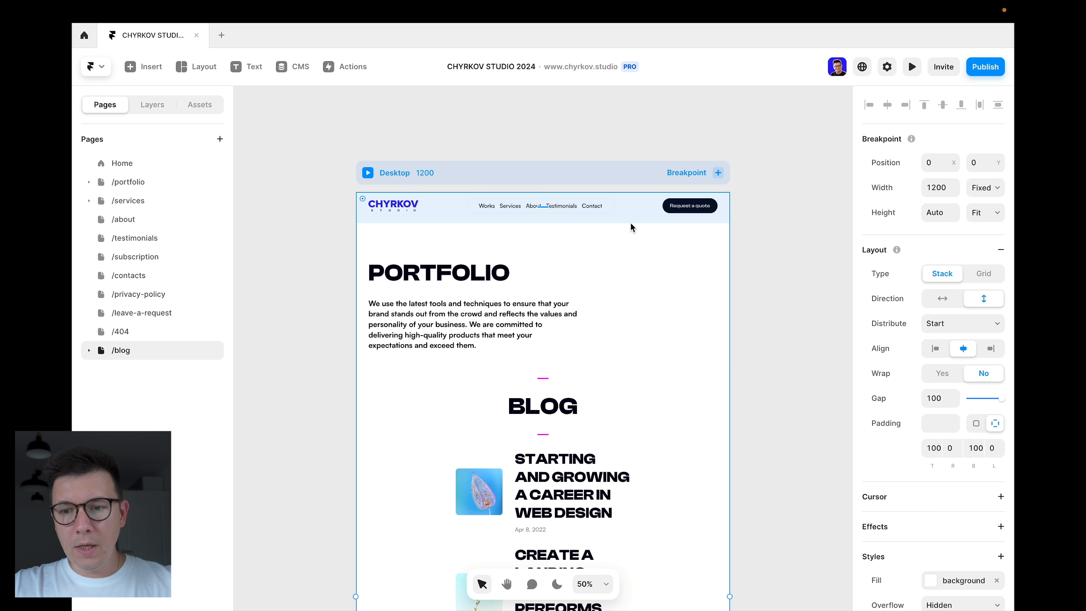
pyautogui.click(635, 212)
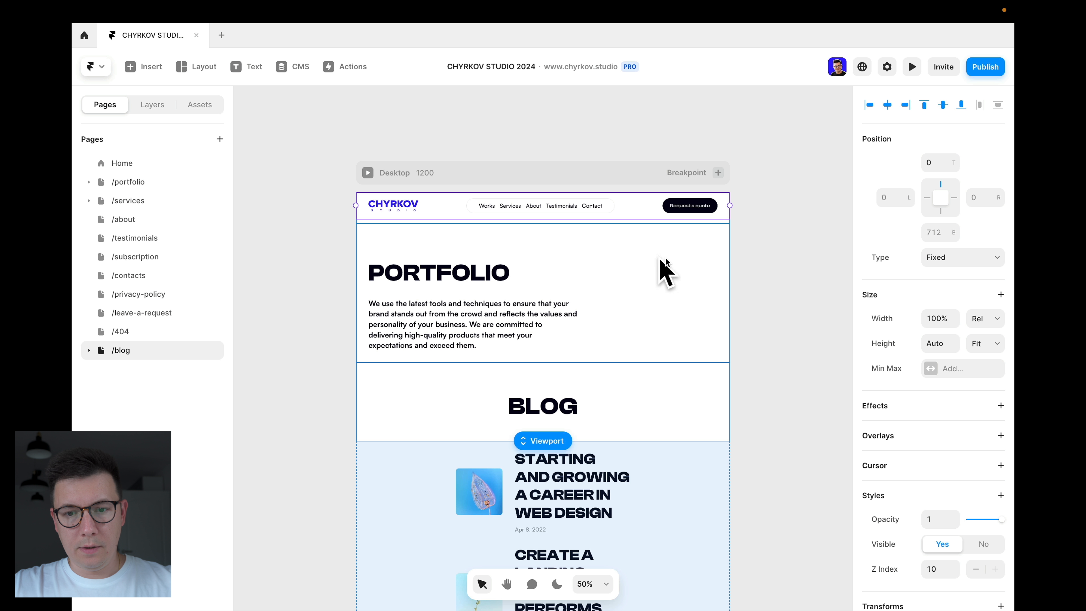
pyautogui.click(614, 258)
pyautogui.press('Escape')
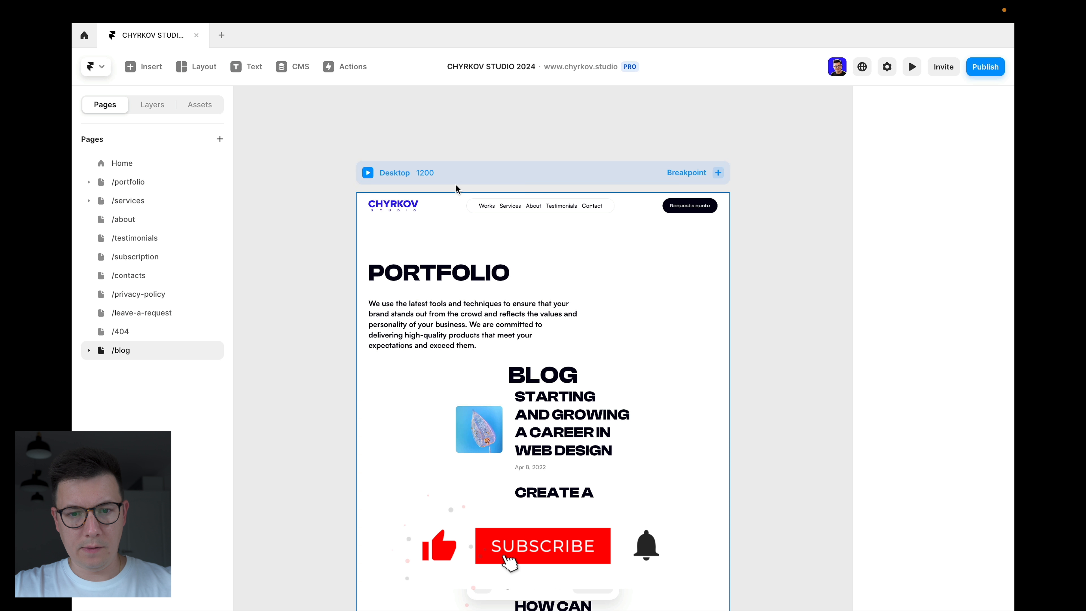
pyautogui.click(474, 179)
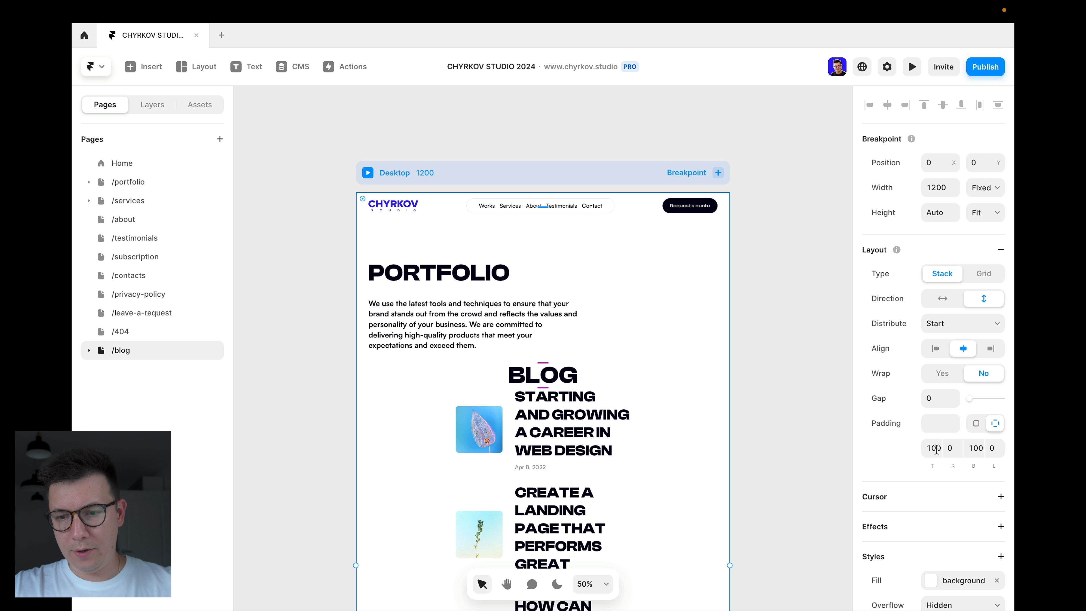
pyautogui.click(934, 424)
pyautogui.write('0')
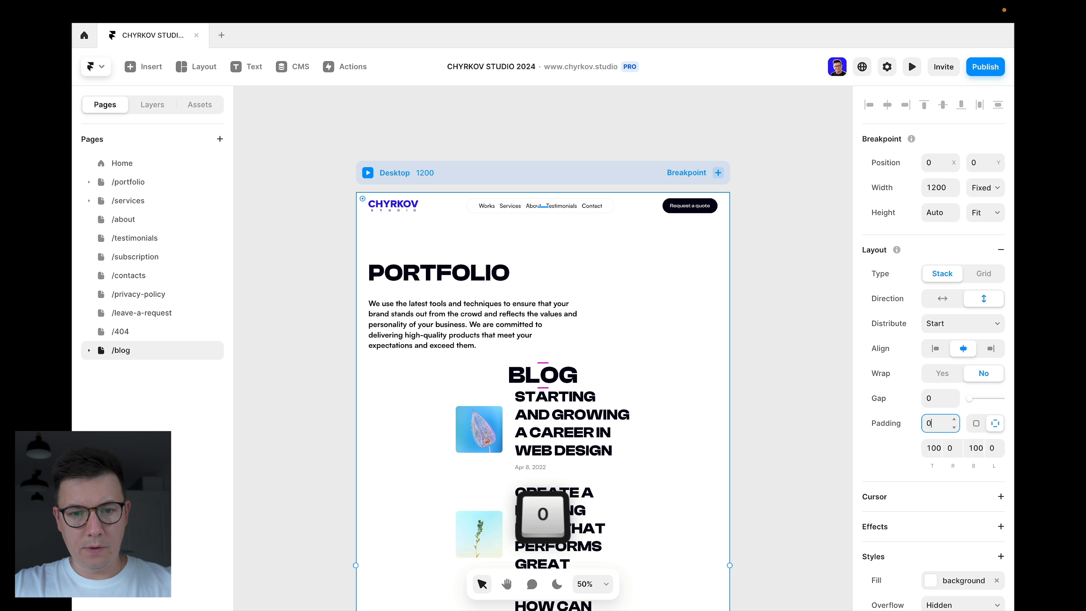
pyautogui.press('Return')
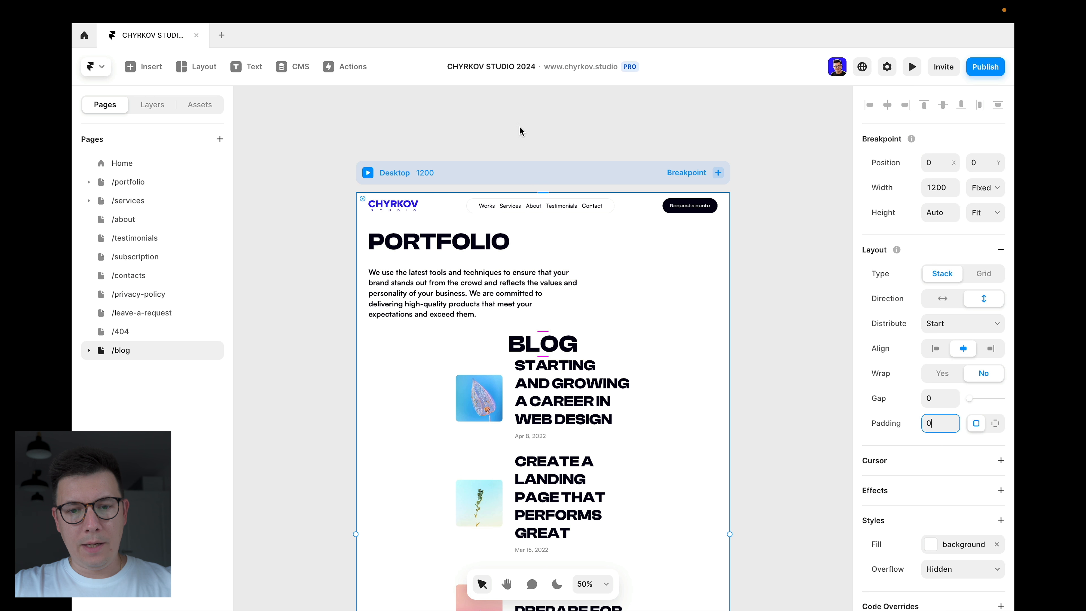
# Step: Change the Portfolio heading's text in the /blog hero section to "Blog"
pyautogui.click(482, 218)
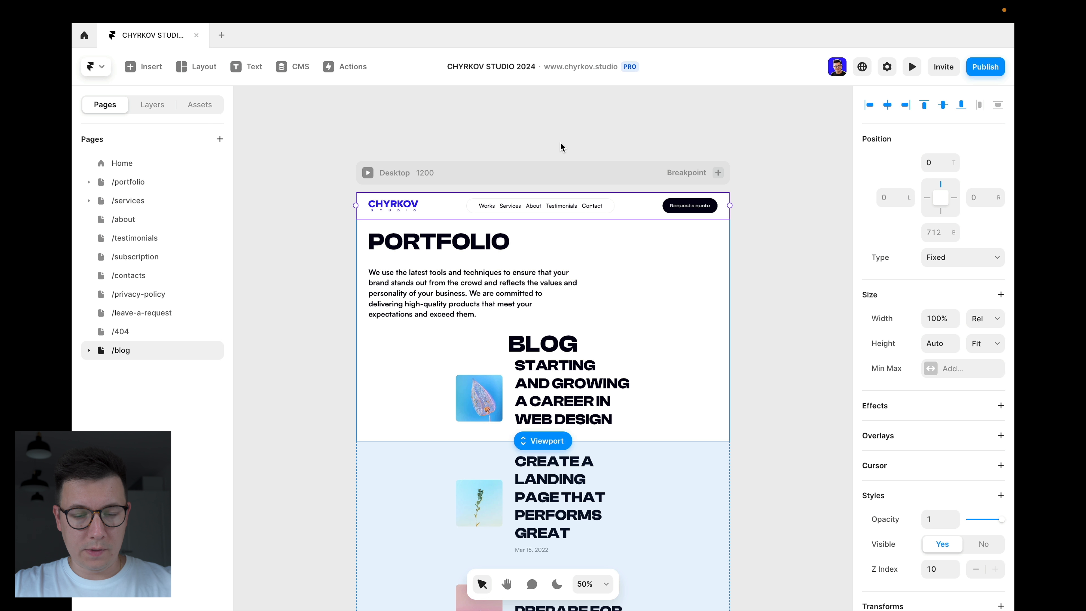
pyautogui.scroll(-3, 521, 227)
pyautogui.scroll(3, 492, 201)
pyautogui.click(427, 243)
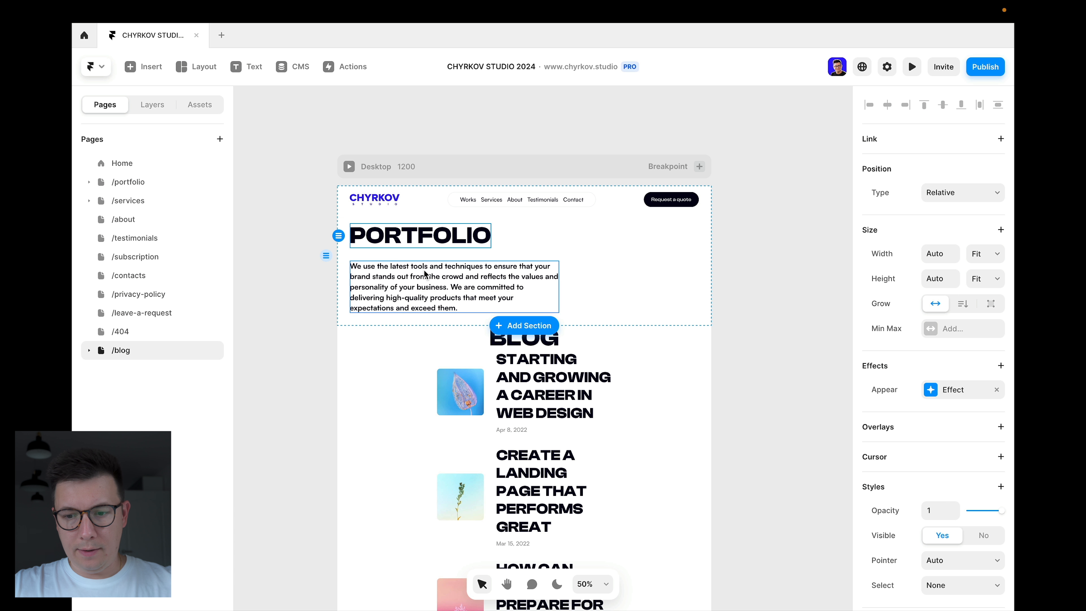
pyautogui.scroll(-3, 944, 547)
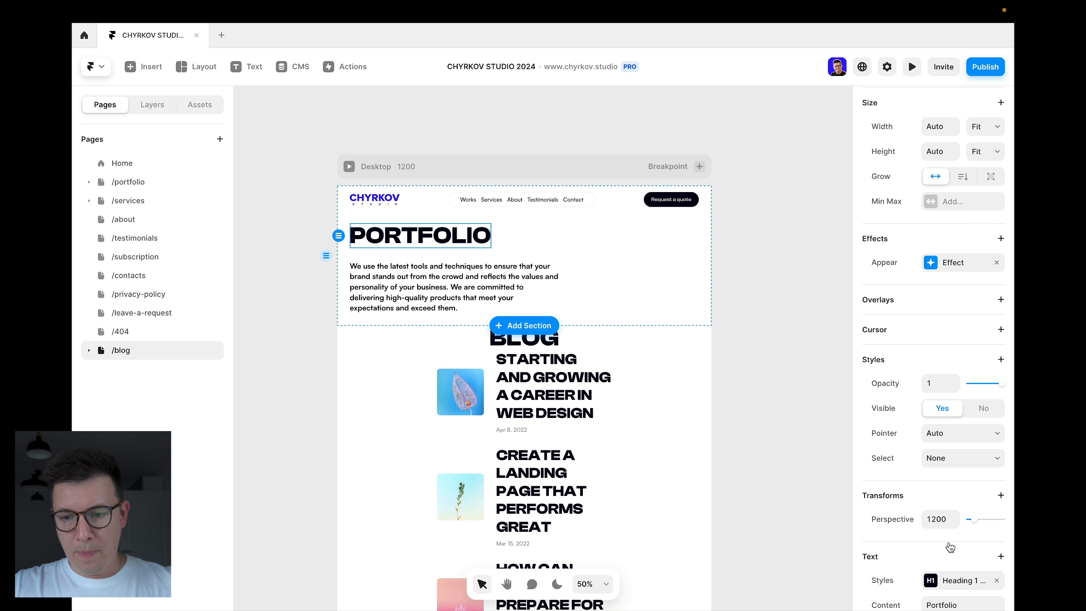
pyautogui.scroll(-2, 951, 548)
pyautogui.click(962, 540)
pyautogui.write('Blog')
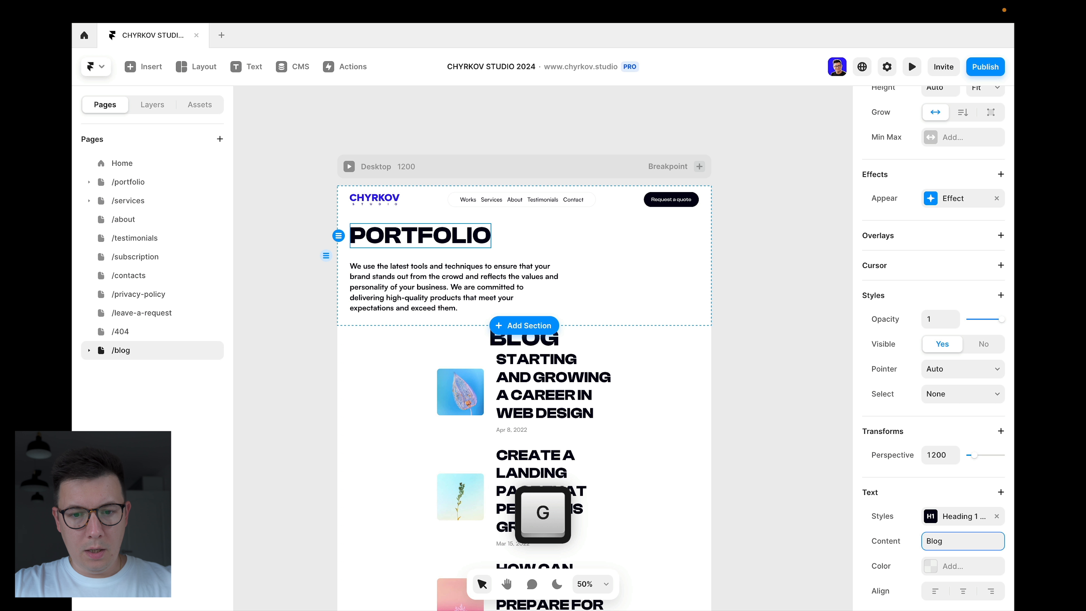
pyautogui.press('Return')
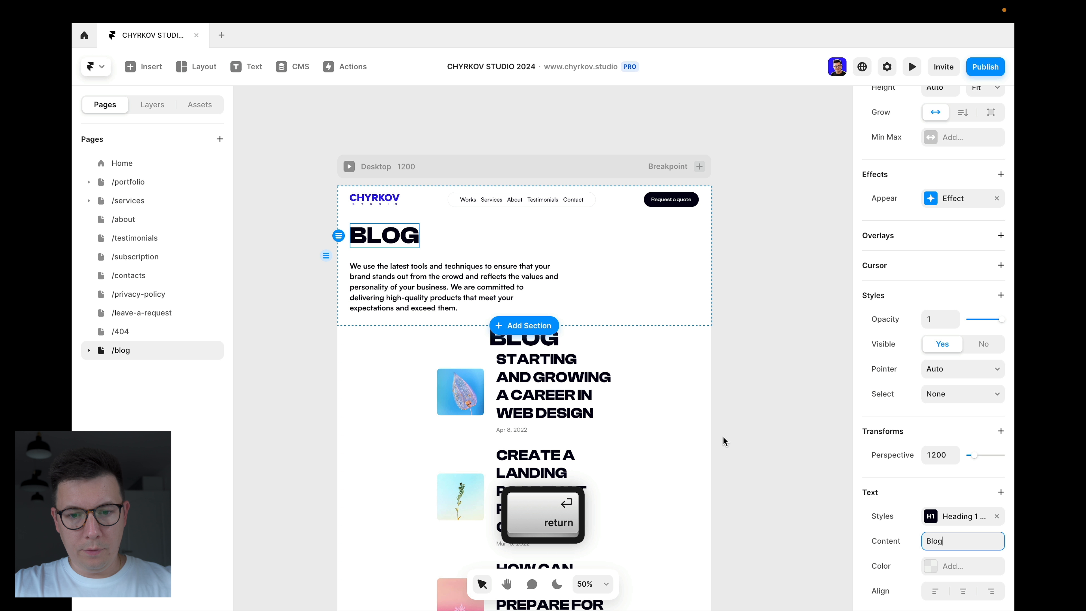
# Step: Delete the sample's centred Blog heading between the hero section and the post list
pyautogui.click(562, 349)
pyautogui.click(535, 344)
pyautogui.press('BackSpace')
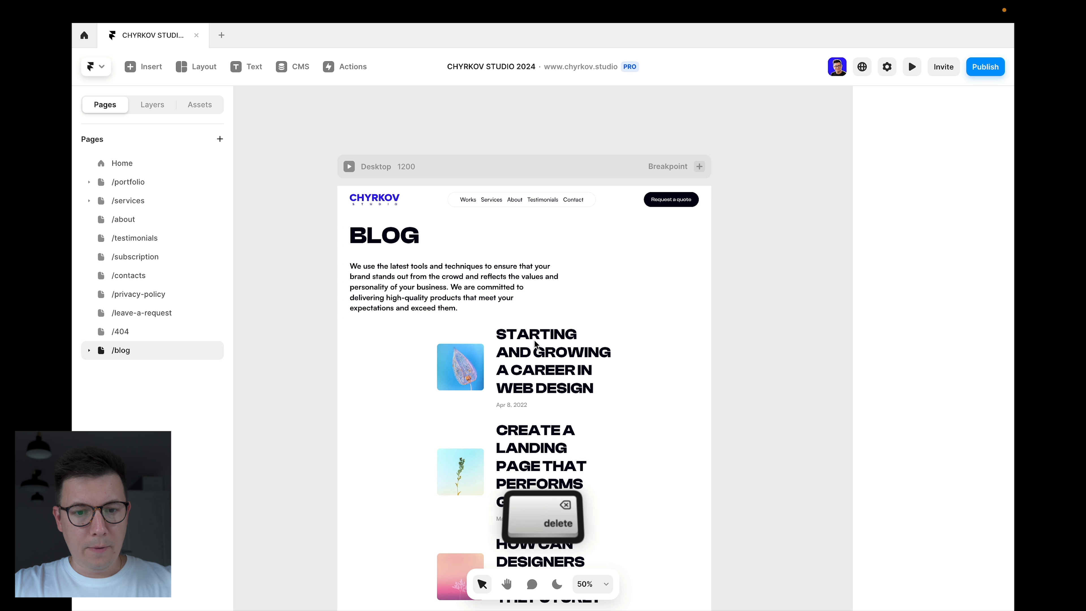
# Step: Add a text layer reading "Filter 1" on the empty canvas beside the Desktop layout, level with the first post
pyautogui.click(390, 266)
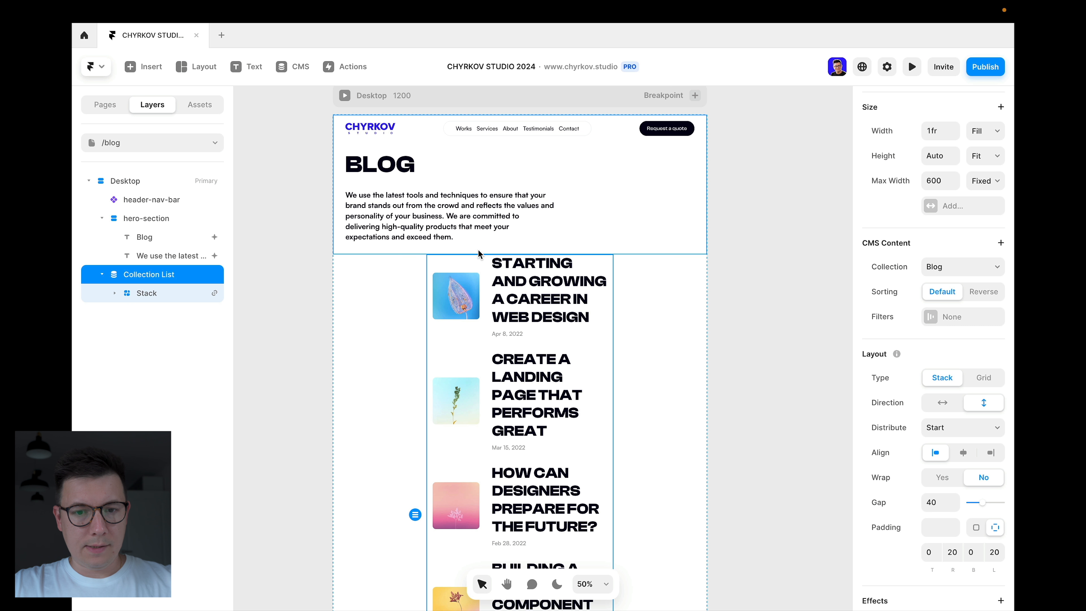
pyautogui.press('t')
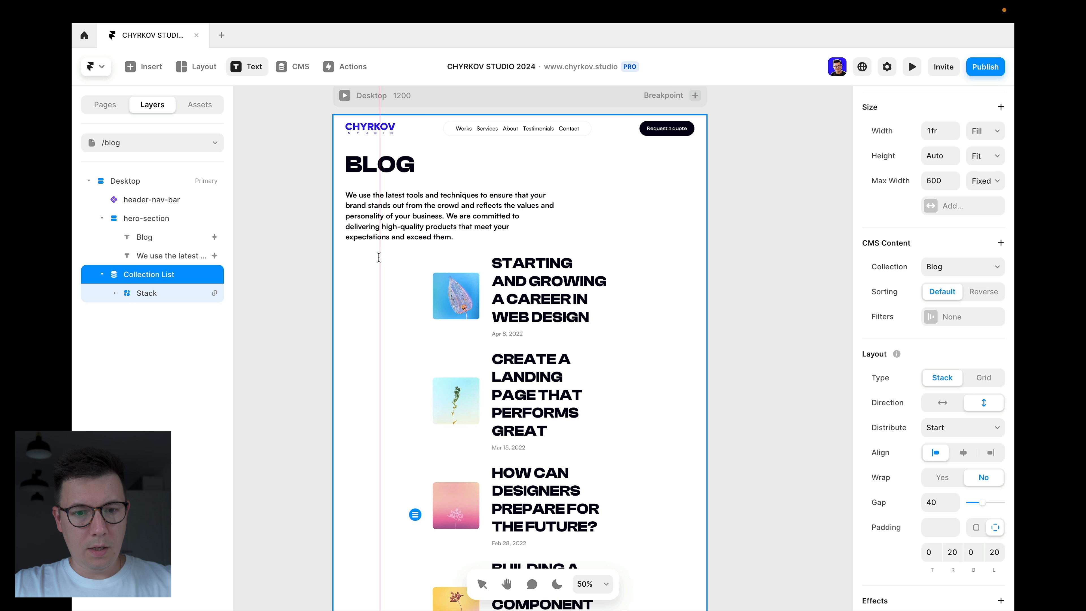
pyautogui.click(260, 276)
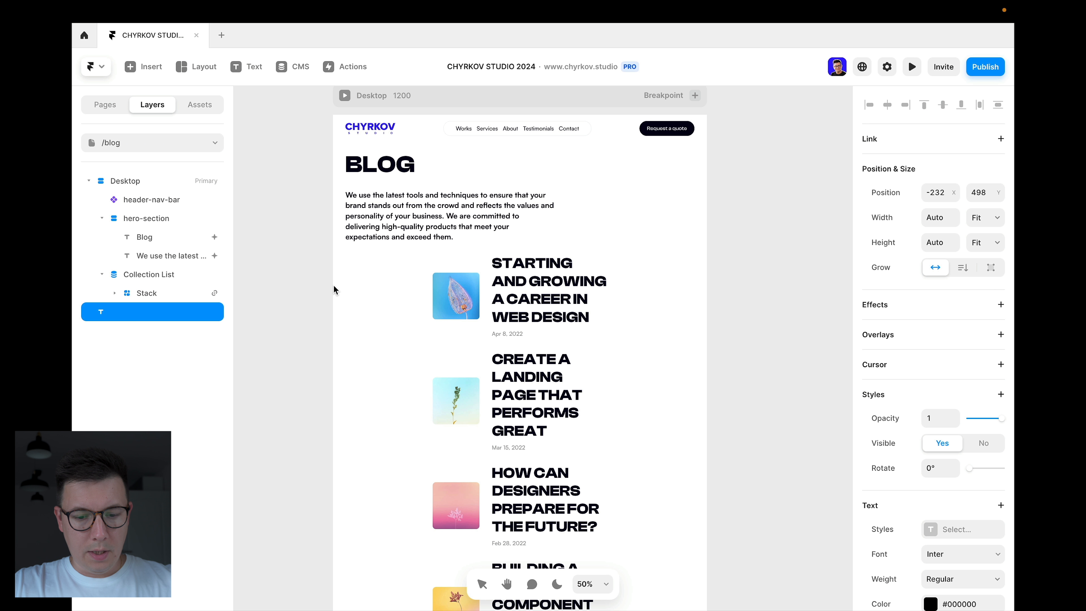
pyautogui.write('Filtre')
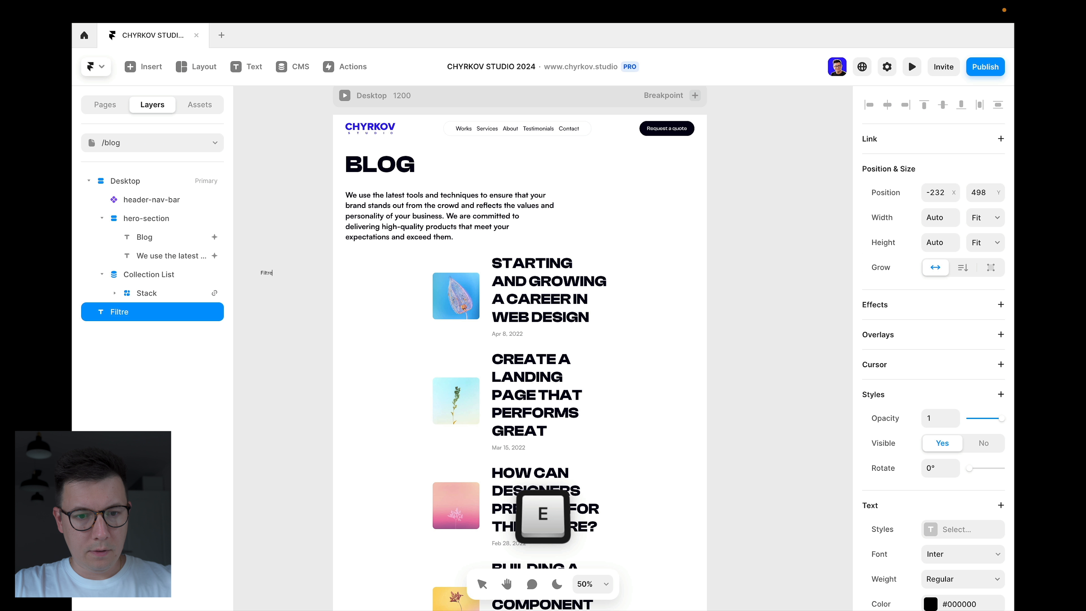
pyautogui.press('BackSpace')
pyautogui.press('BackSpace')
pyautogui.write('er 1')
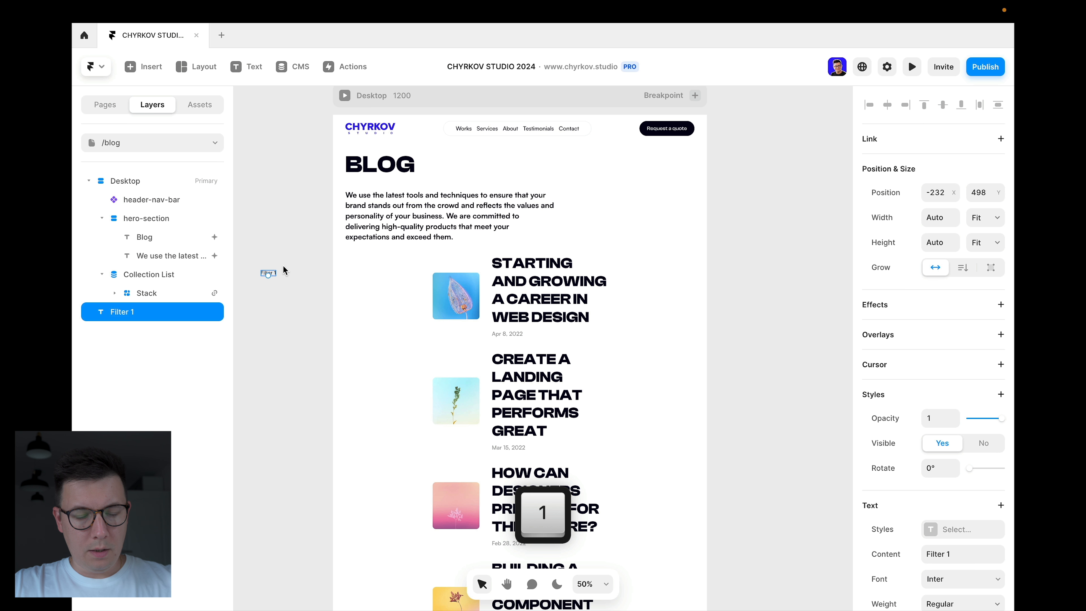
pyautogui.press('Escape')
# Step: Duplicate the Filter 1 text and place the copy just to the right of the original
pyautogui.press('cmd+d')
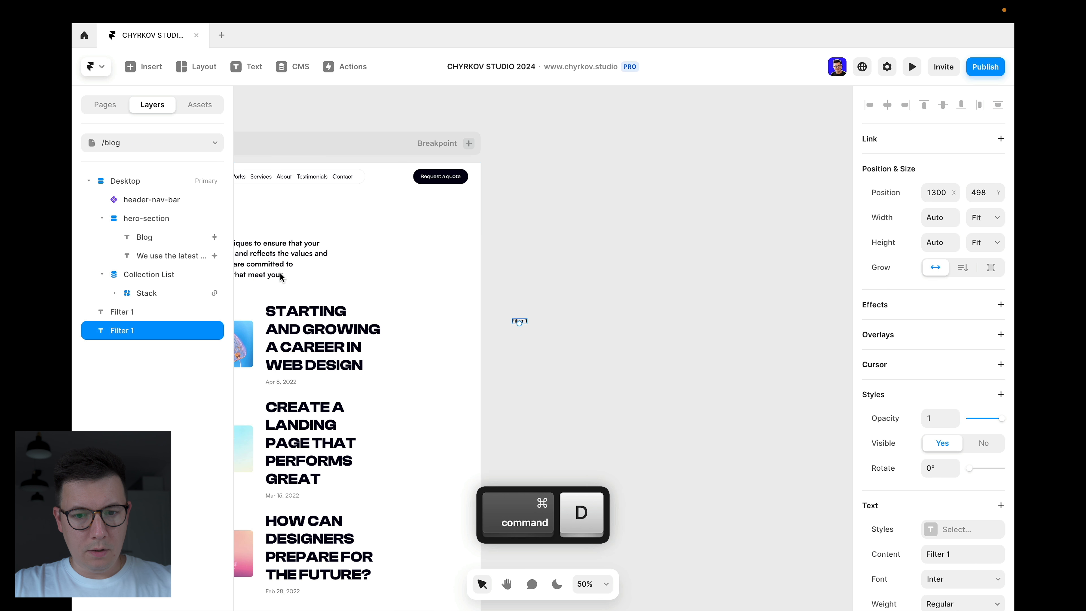
pyautogui.scroll(3, 570, 306)
pyautogui.hscroll(-9, 570, 306)
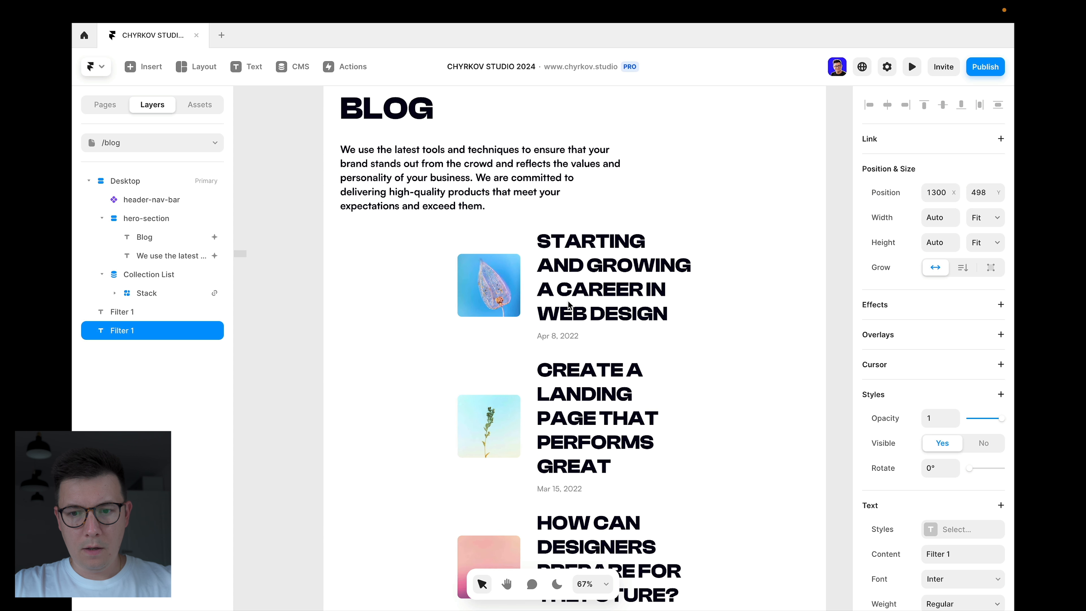
pyautogui.scroll(-3, 570, 307)
pyautogui.moveTo(798, 270); pyautogui.dragTo(358, 270)
pyautogui.scroll(3, 333, 273)
pyautogui.hscroll(-3, 333, 273)
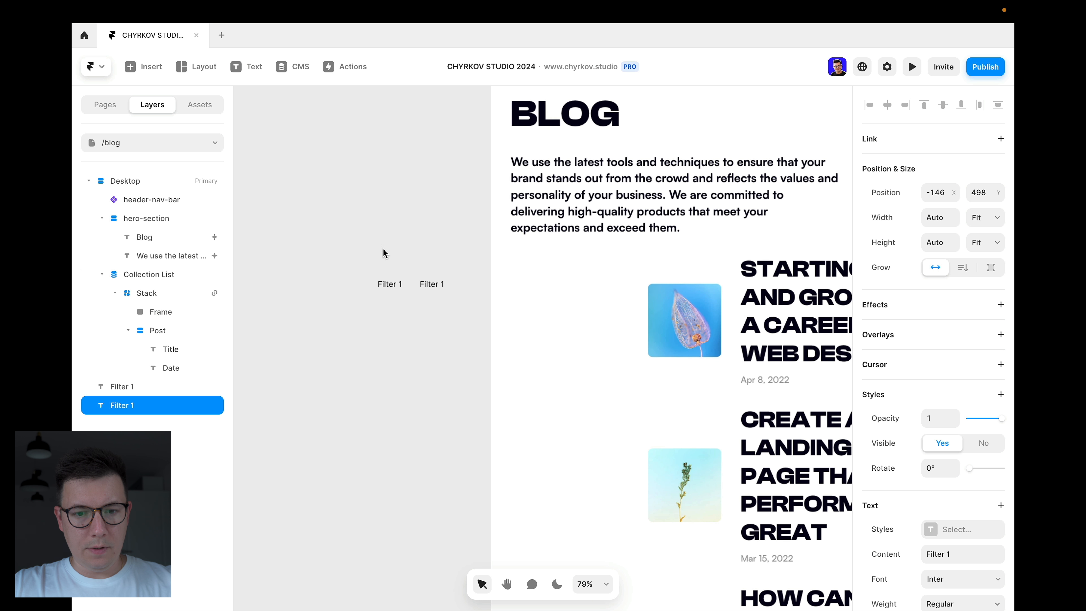
# Step: Change the duplicated filter text to "Filter 2"
pyautogui.doubleClick(432, 284)
pyautogui.press('Right')
pyautogui.press('BackSpace')
pyautogui.write('2')
# Step: Copy the Filter 1 text to its left and change the copy's content to "All"
pyautogui.hscroll(-3, 419, 271)
pyautogui.click(457, 285)
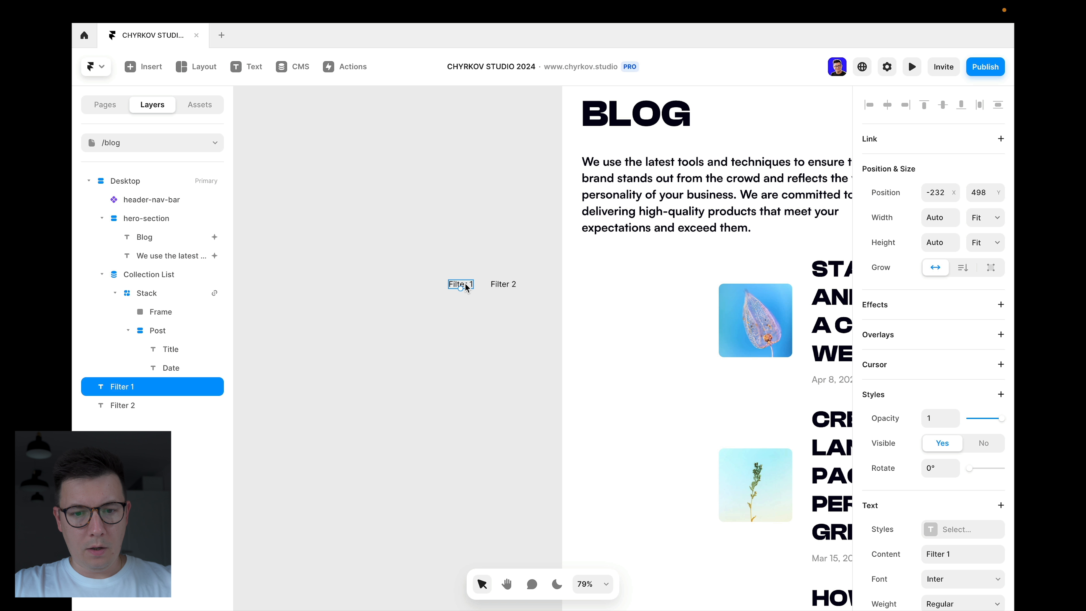
pyautogui.press('alt')
pyautogui.moveTo(457, 286); pyautogui.dragTo(416, 285)
pyautogui.doubleClick(418, 283)
pyautogui.press('super+a')
pyautogui.write('All')
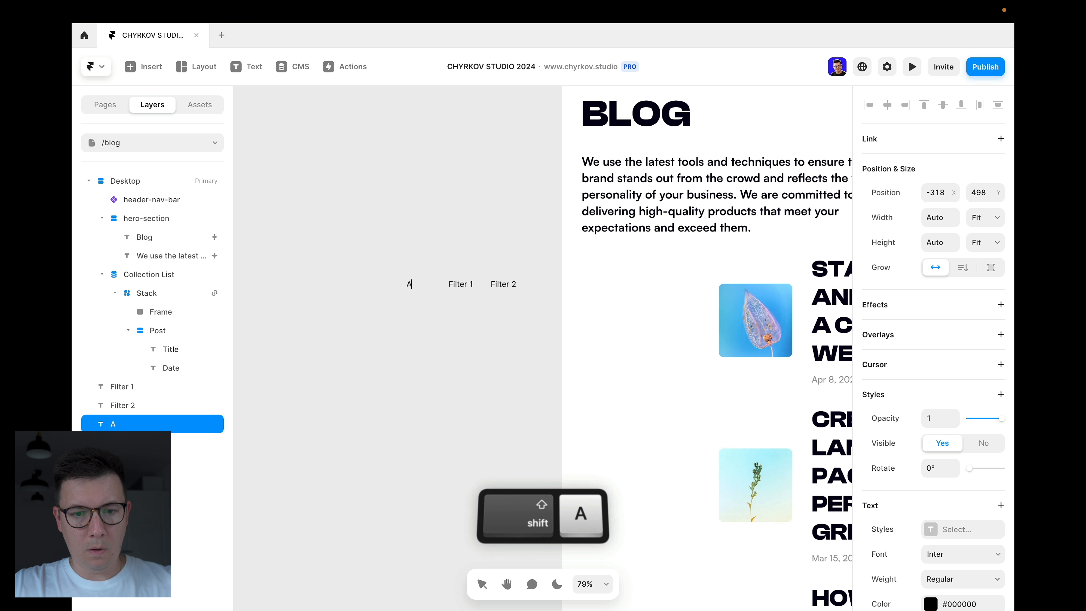
pyautogui.click(413, 247)
# Step: Wrap the All, Filter 1 and Filter 2 texts in a horizontal stack with Start distribution and top alignment
pyautogui.moveTo(414, 247); pyautogui.dragTo(526, 318)
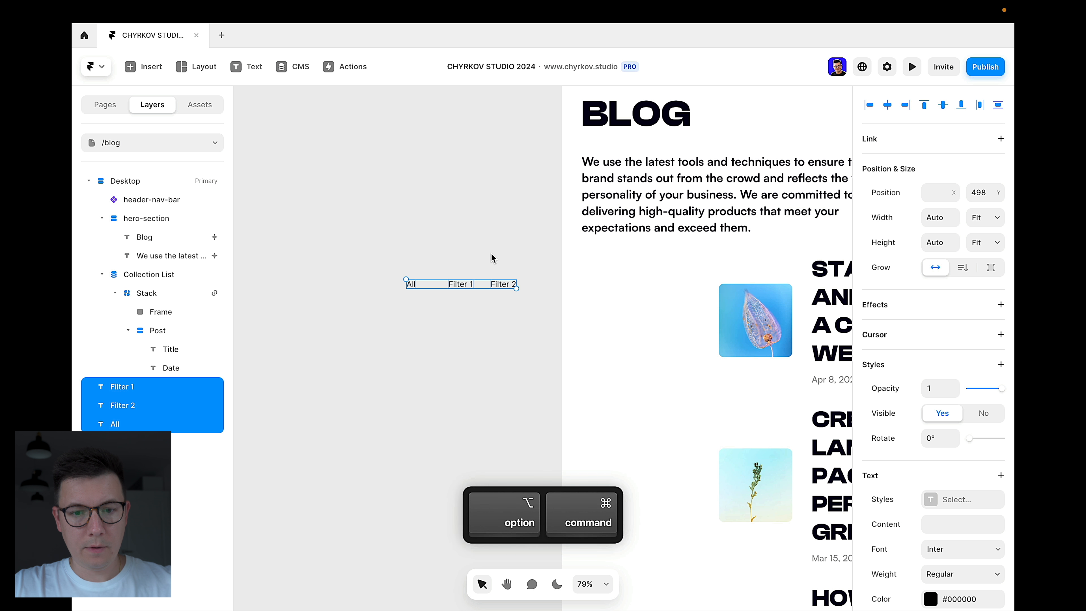
pyautogui.press('alt+super+Return')
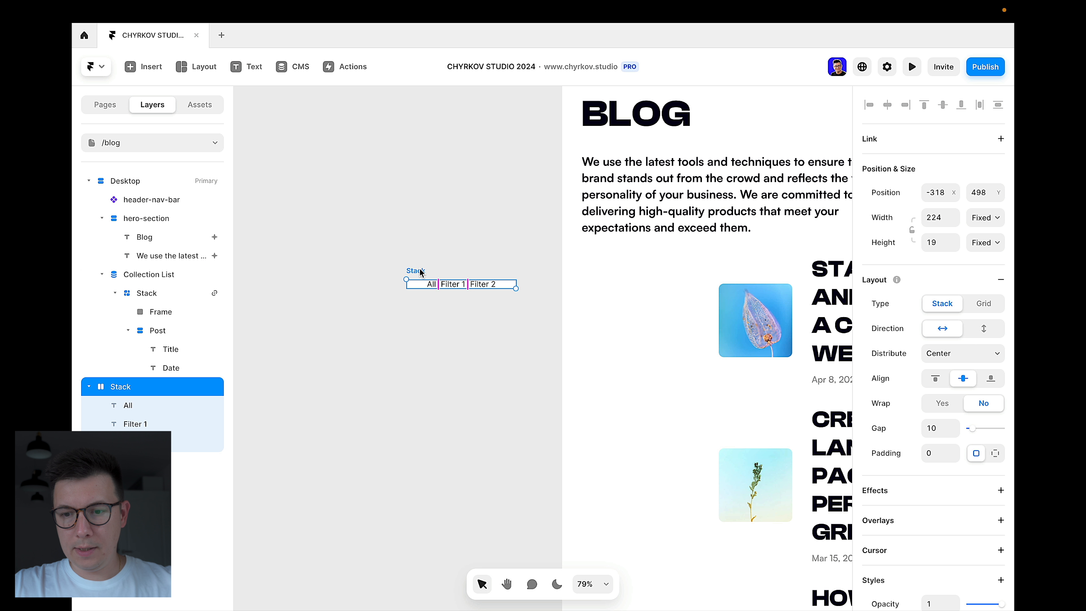
pyautogui.click(958, 362)
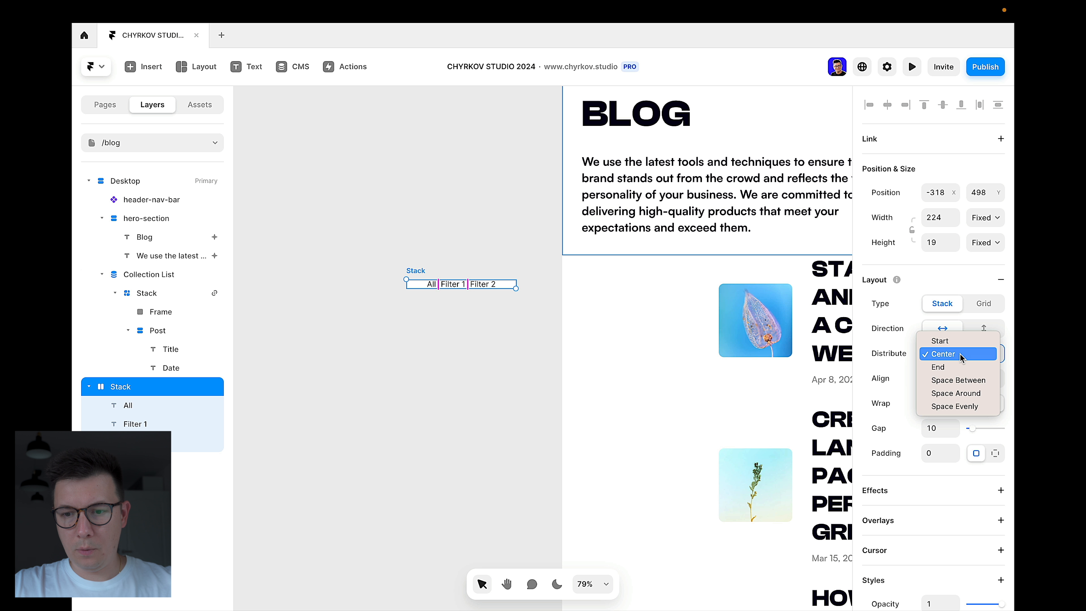
pyautogui.click(939, 347)
pyautogui.click(936, 379)
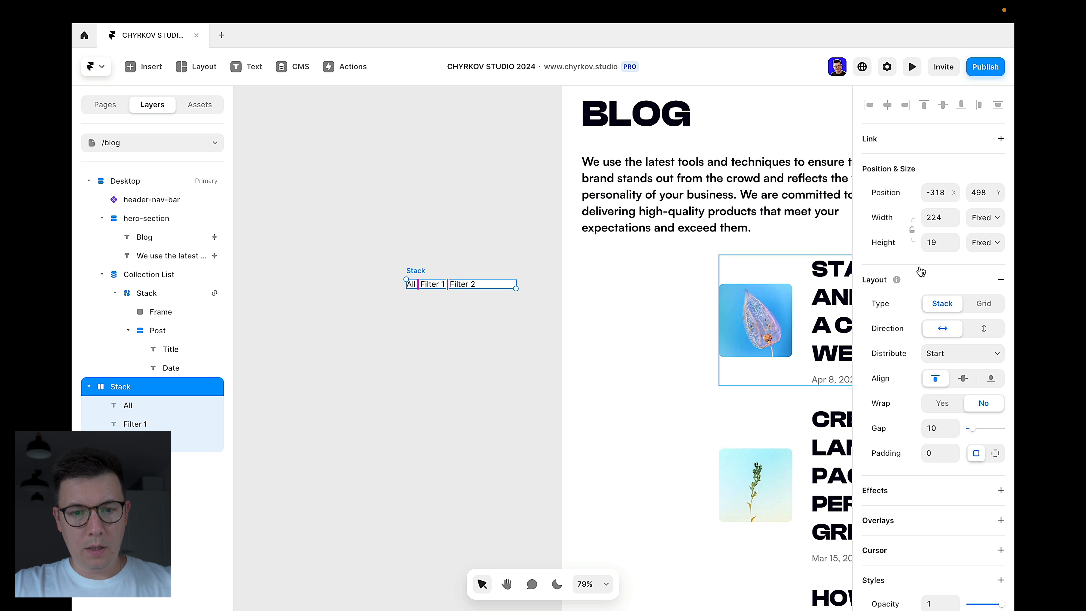
# Step: Apply the Body text style to the All, Filter 1 and Filter 2 texts inside the new stack
pyautogui.click(416, 233)
pyautogui.keyDown('super'); pyautogui.click(410, 286); pyautogui.keyUp('super')
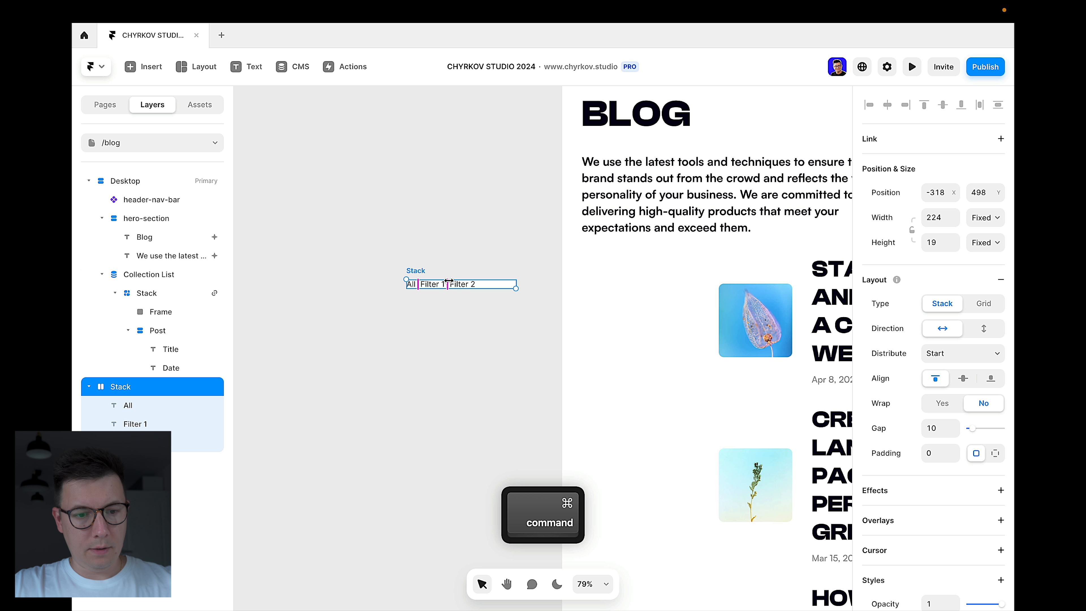
pyautogui.click(134, 408)
pyautogui.keyDown('shift'); pyautogui.click(135, 442); pyautogui.keyUp('shift')
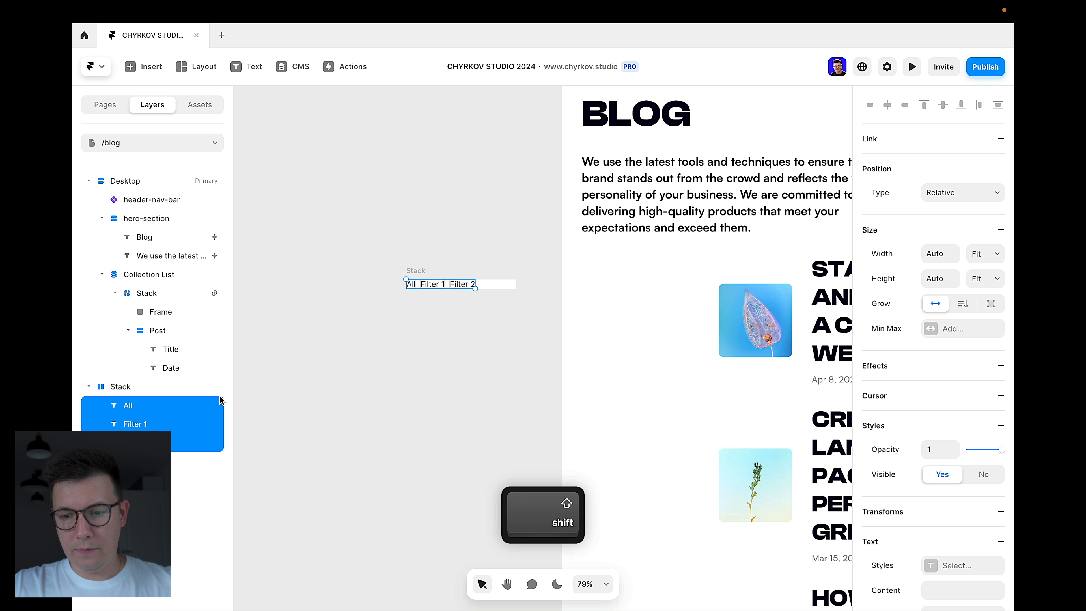
pyautogui.scroll(-2, 922, 443)
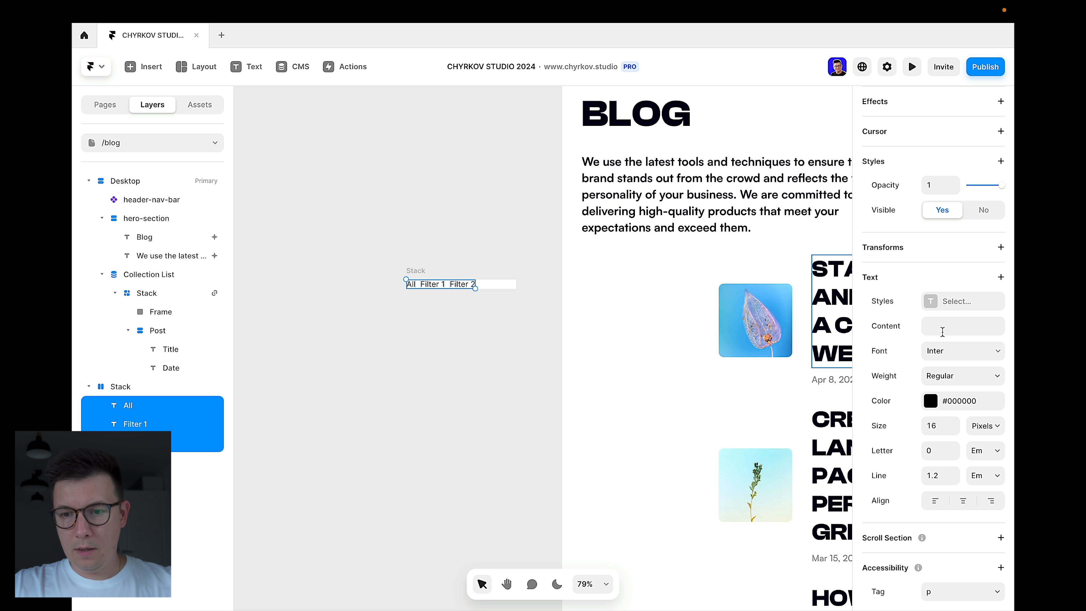
pyautogui.click(937, 301)
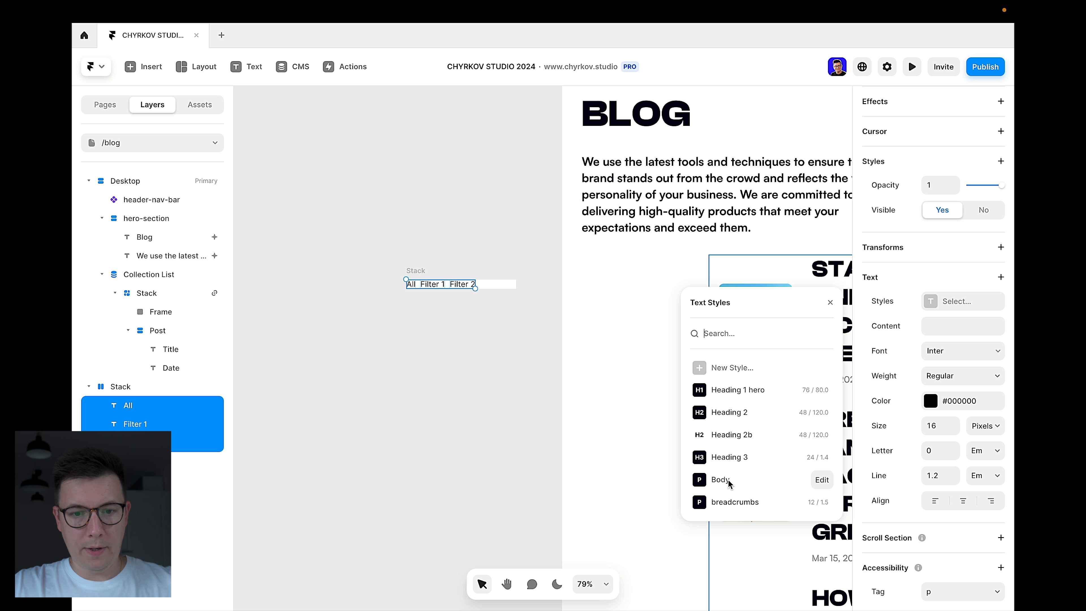
pyautogui.click(713, 481)
pyautogui.click(478, 243)
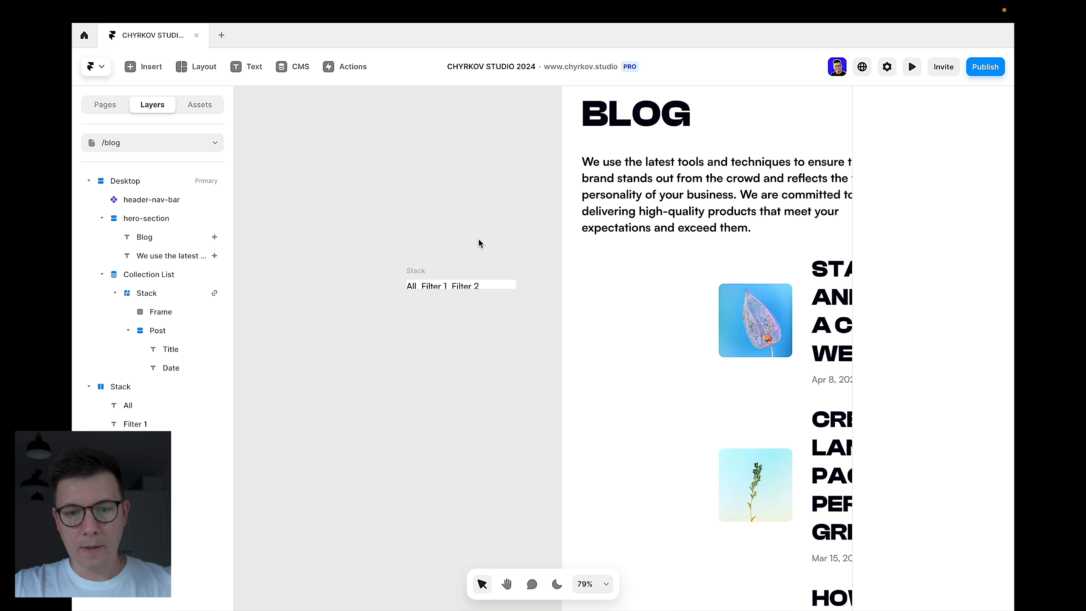
# Step: Set both the height and the width of the filter text stack to Fit Content
pyautogui.click(415, 271)
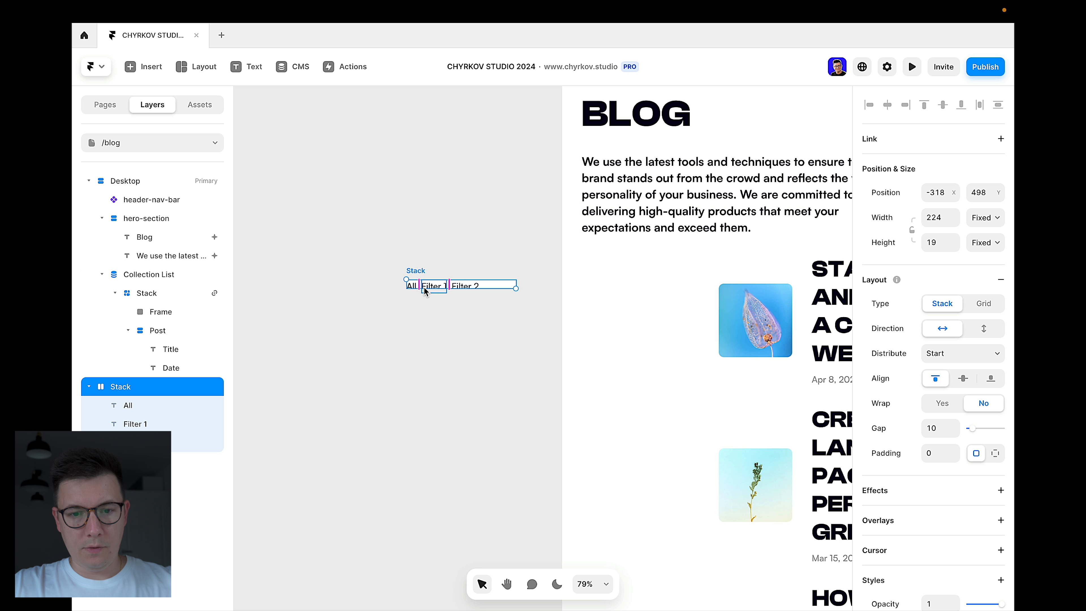
pyautogui.scroll(5, 424, 286)
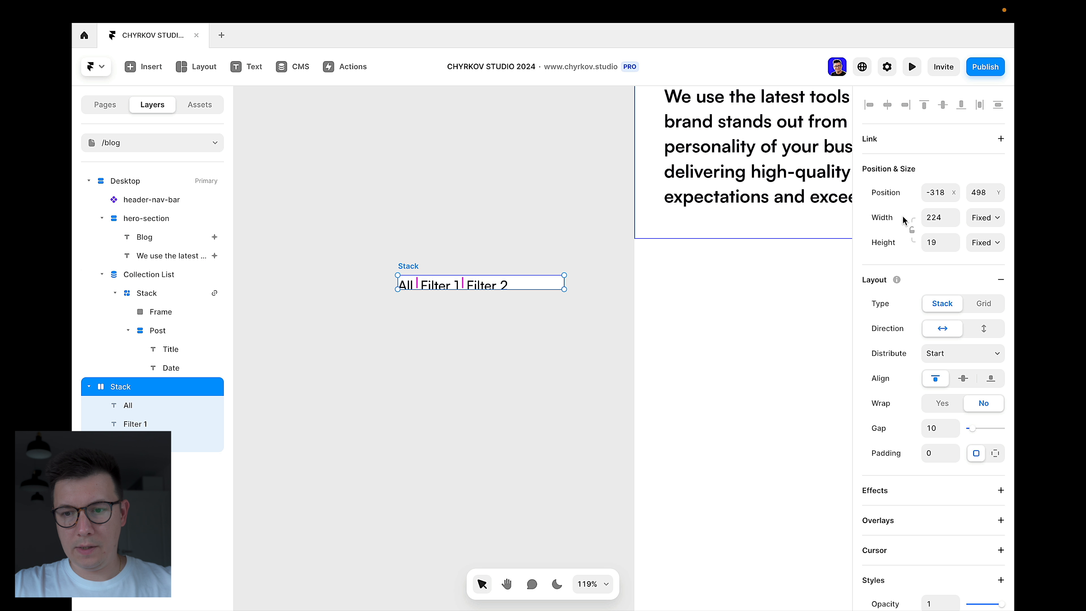
pyautogui.click(989, 242)
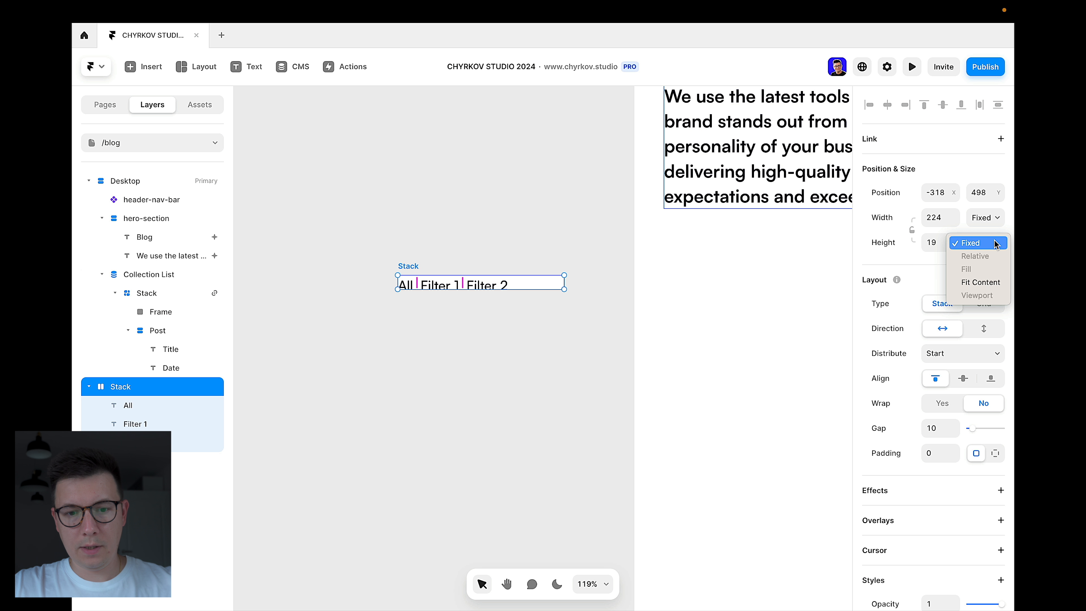
pyautogui.click(981, 282)
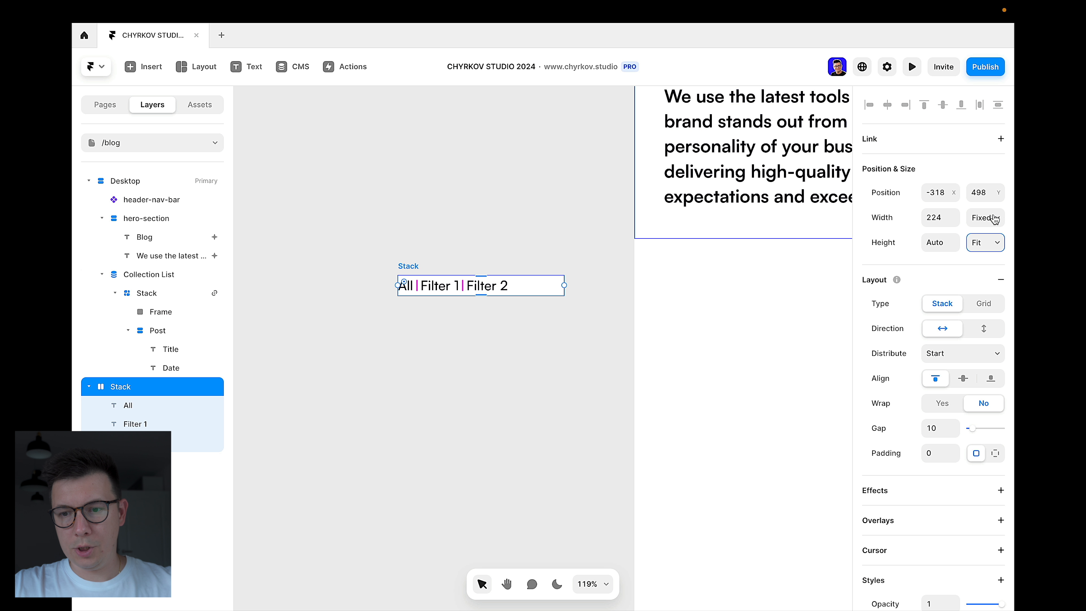
pyautogui.click(992, 232)
pyautogui.click(976, 262)
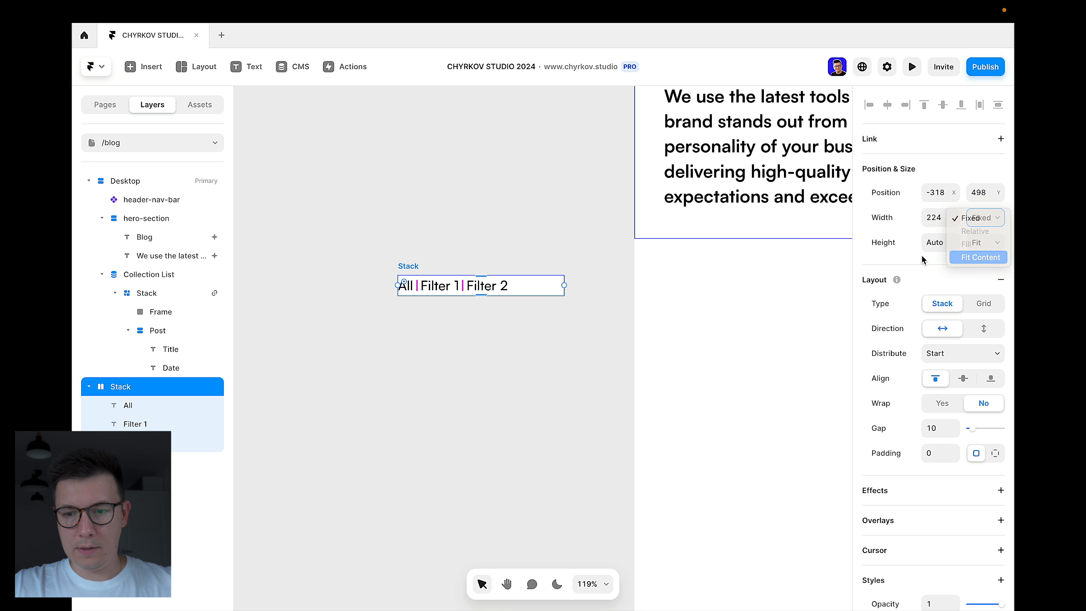
# Step: Set the gap between the texts in the filter stack to 24
pyautogui.click(944, 429)
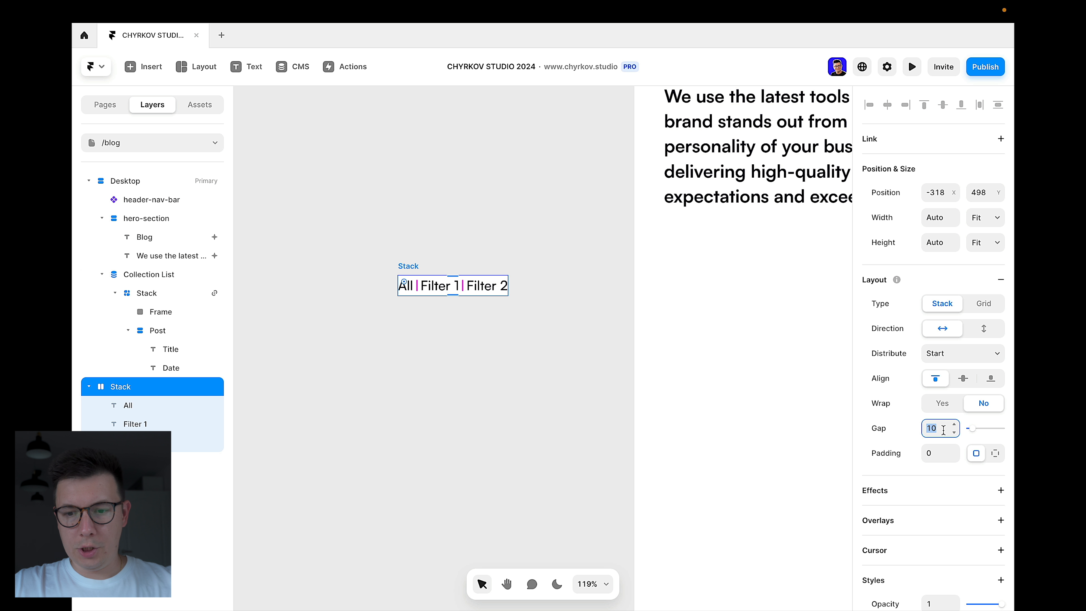
pyautogui.hotkey('shift', 'Up')
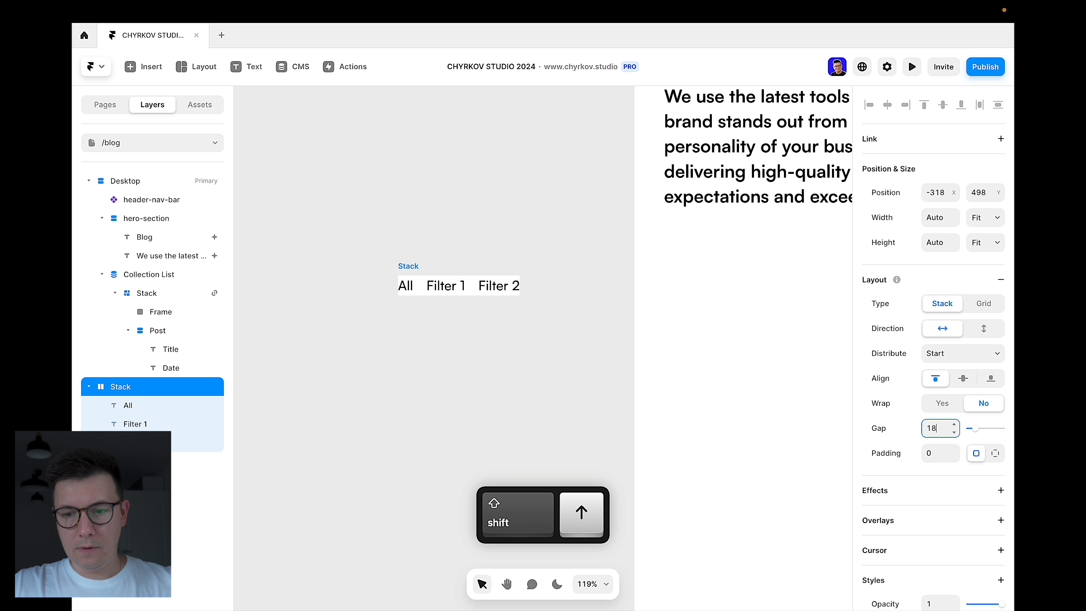
pyautogui.press('BackSpace')
pyautogui.press('BackSpace')
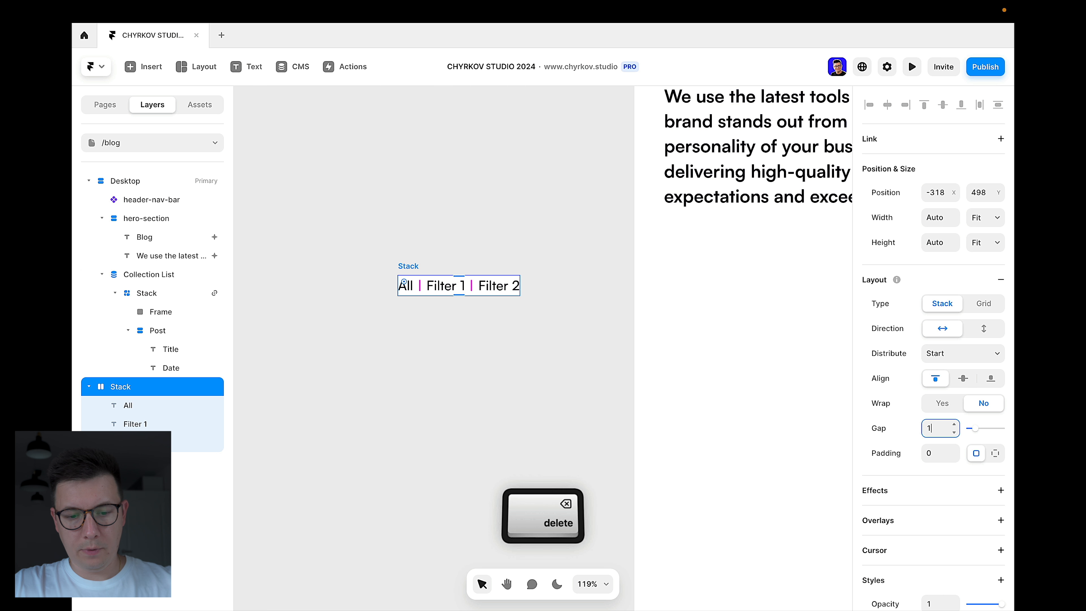
pyautogui.write('24')
pyautogui.press('Return')
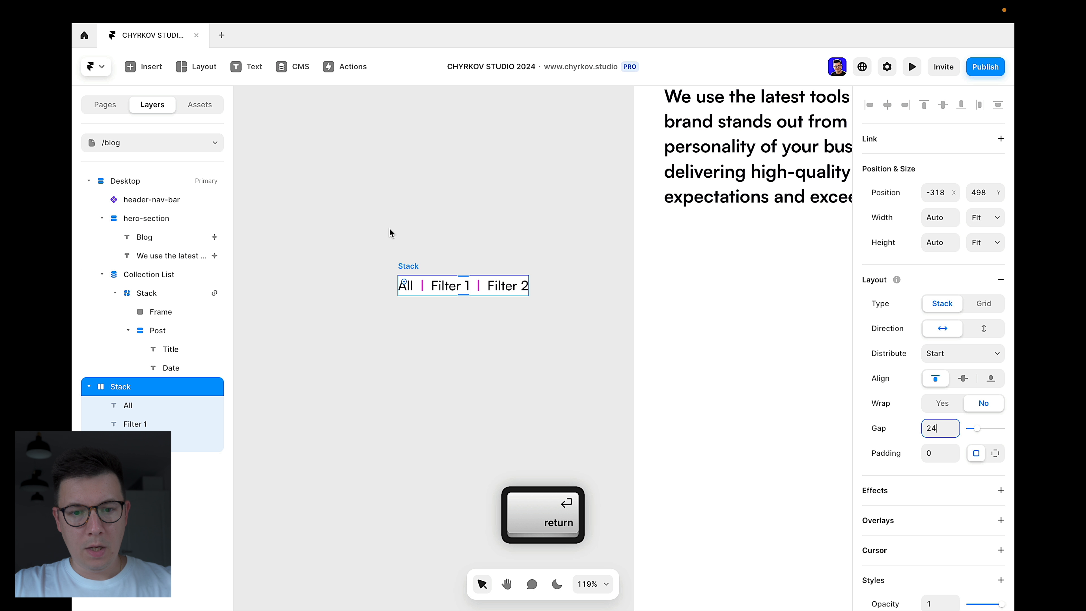
# Step: Remove the fill colour from the filter stack
pyautogui.scroll(-2, 387, 230)
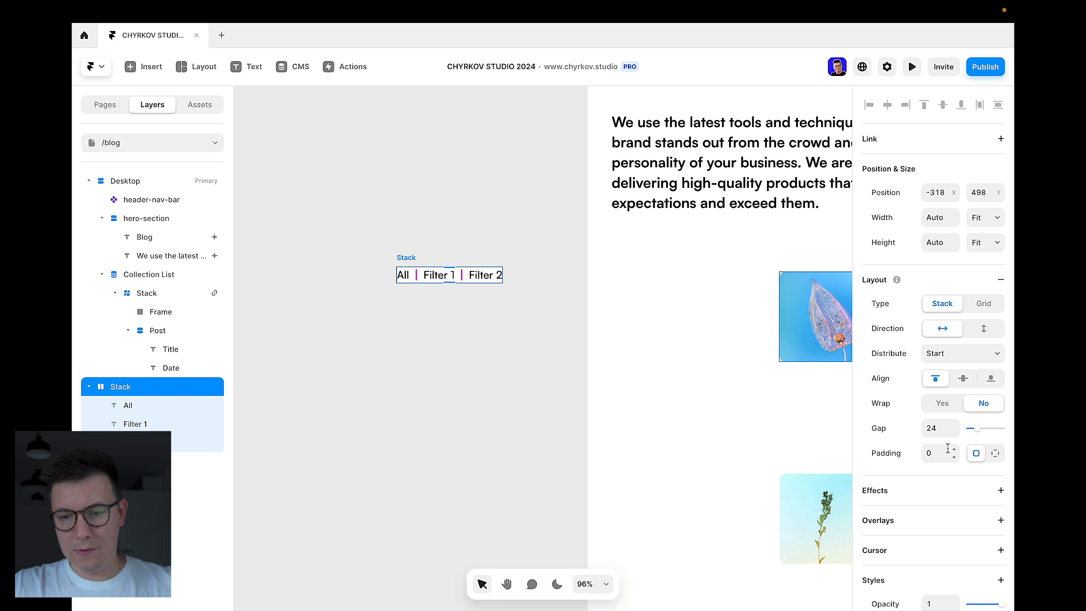
pyautogui.scroll(-3, 948, 453)
pyautogui.click(990, 540)
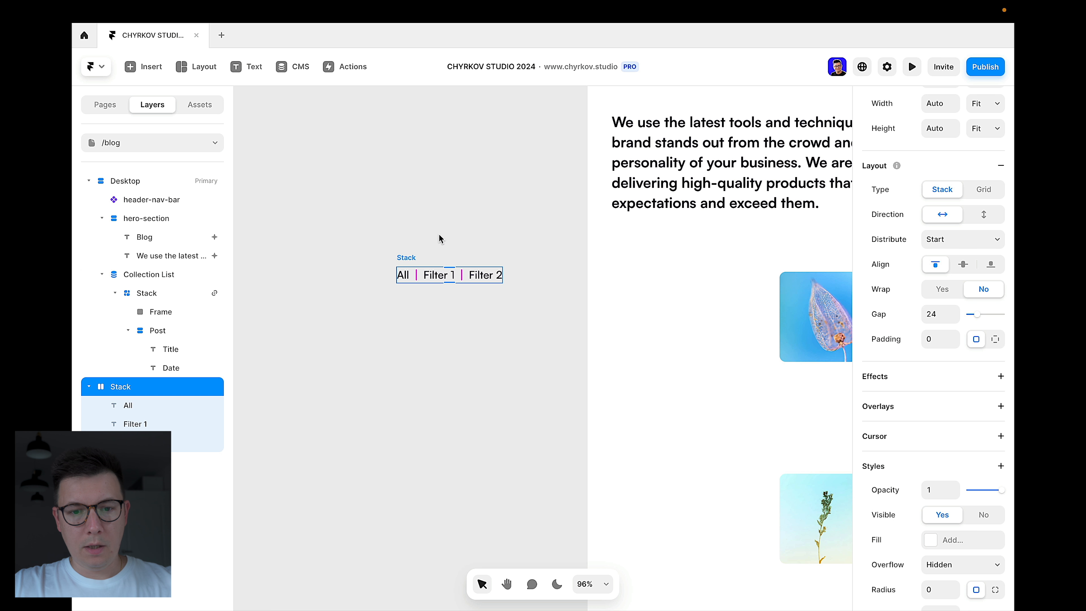
# Step: Move the filter stack from the empty canvas into the Desktop frame of the /blog page
pyautogui.moveTo(401, 254); pyautogui.dragTo(766, 243)
pyautogui.press('super+minus')
pyautogui.hscroll(6, 637, 301)
pyautogui.press('super+minus')
pyautogui.click(597, 190)
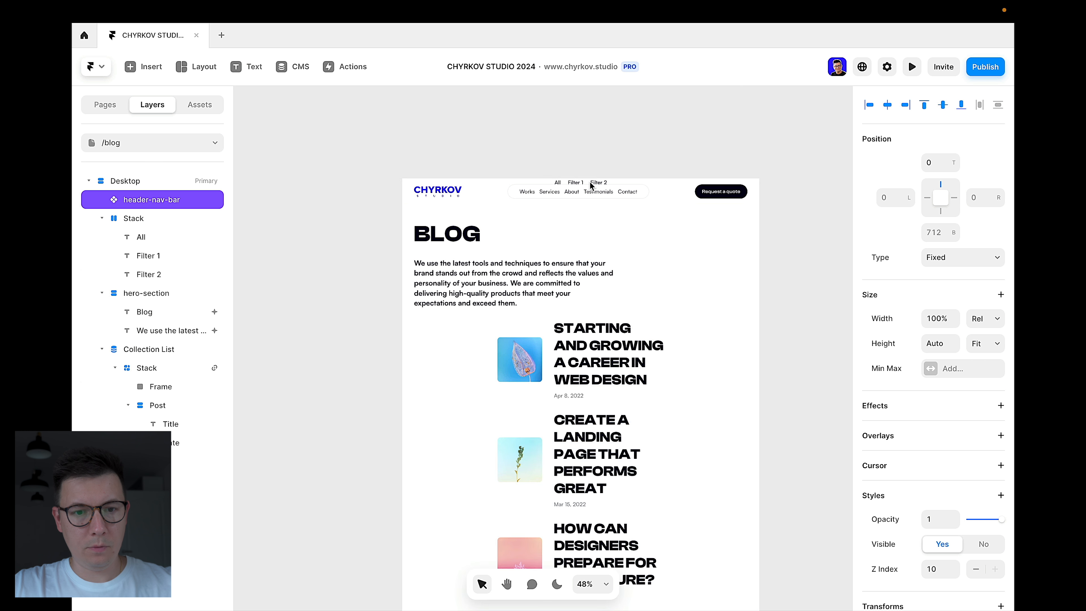
pyautogui.doubleClick(593, 189)
pyautogui.click(269, 106)
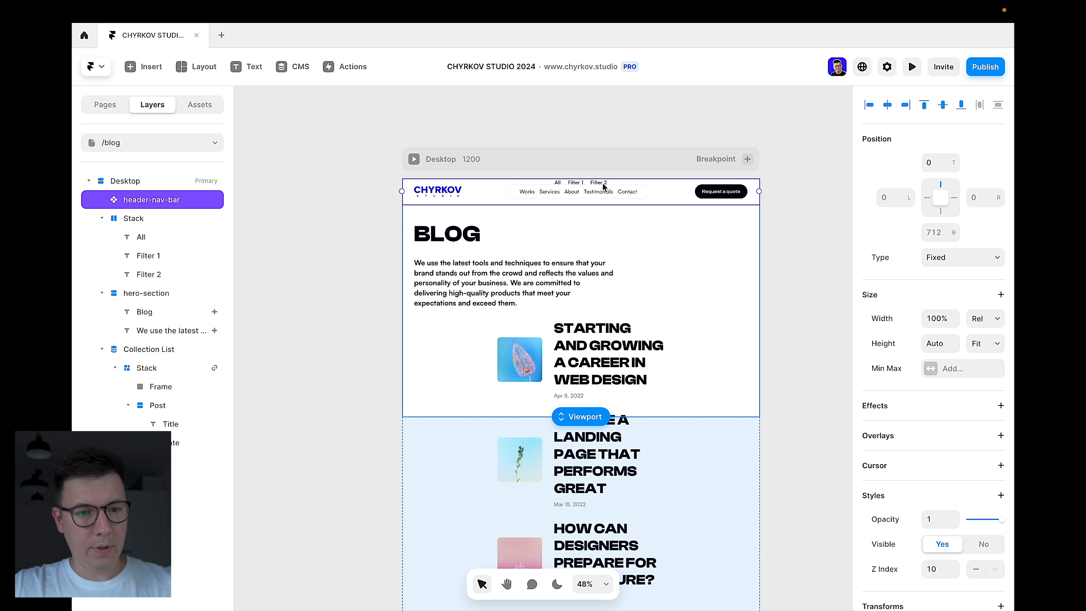
# Step: Reorder the filter stack within Desktop so it sits between hero-section and the Collection List
pyautogui.click(131, 218)
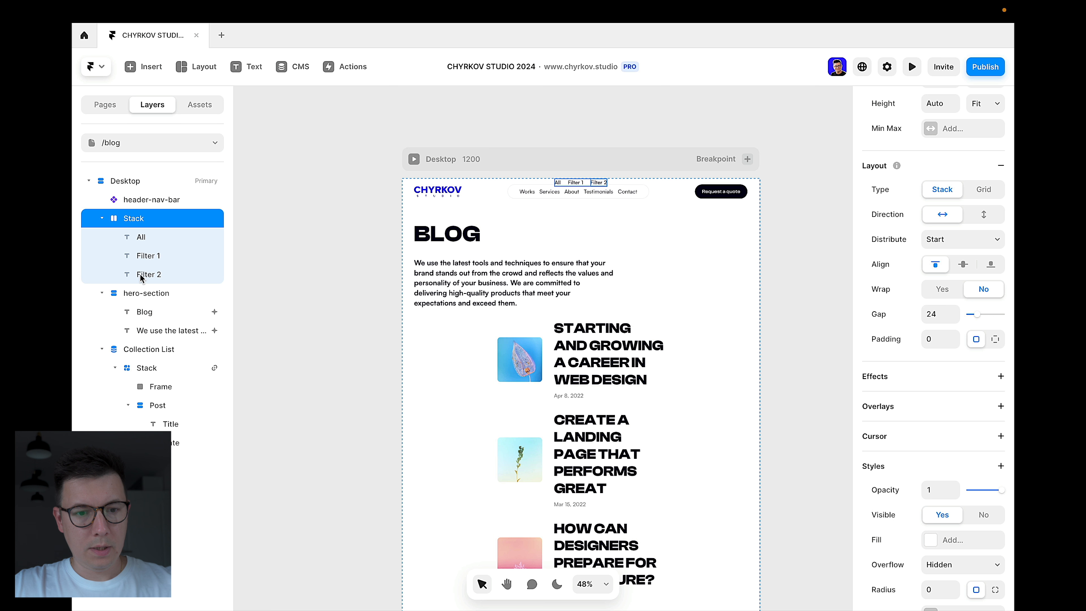
pyautogui.press('Down')
pyautogui.press('Down')
pyautogui.press('Up')
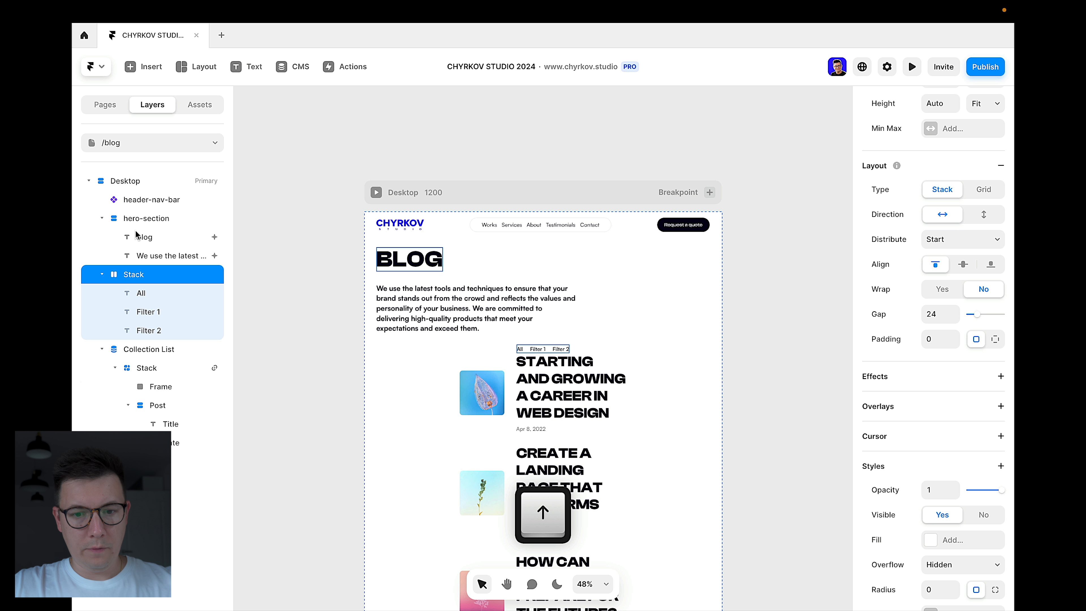
# Step: Rename the stack holding the filter texts to "filters"
pyautogui.doubleClick(134, 275)
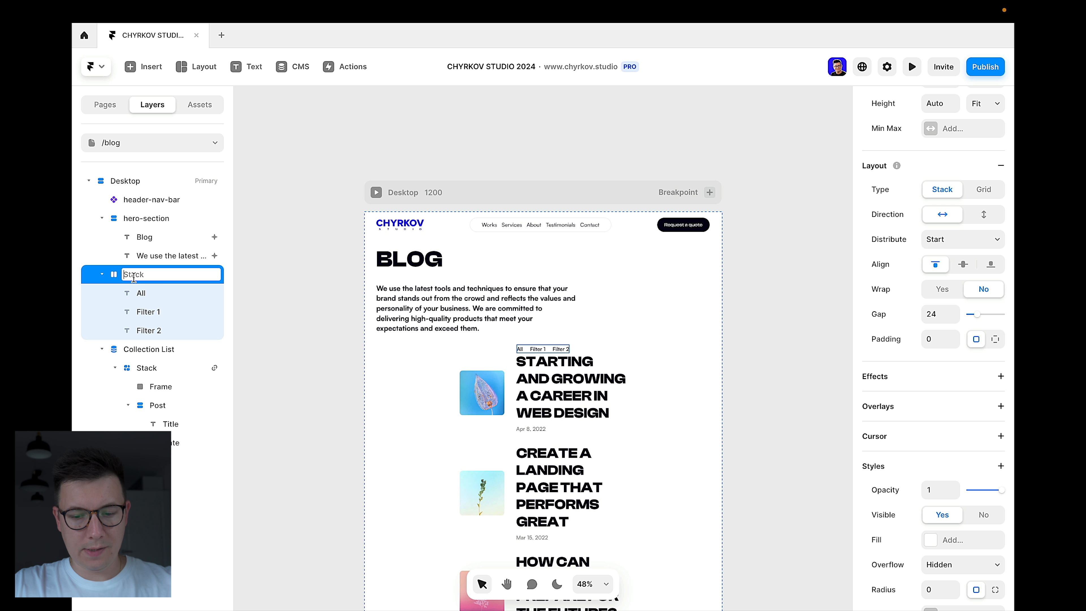
pyautogui.write('filters')
pyautogui.press('Return')
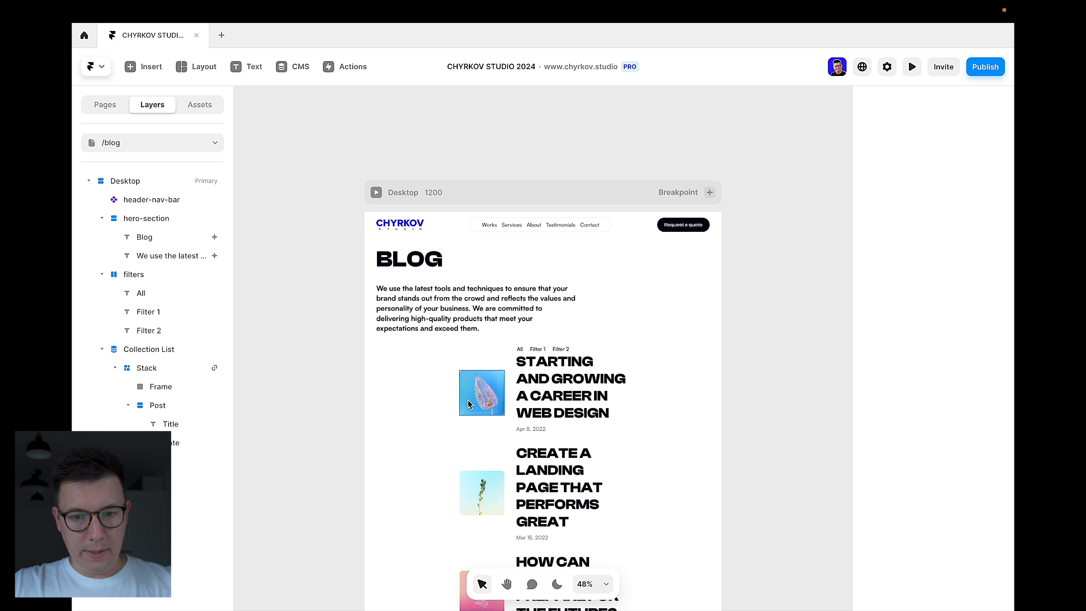
# Step: Set the padding of the filters stack to 40 on all sides, matching the hero section's side padding
pyautogui.click(134, 275)
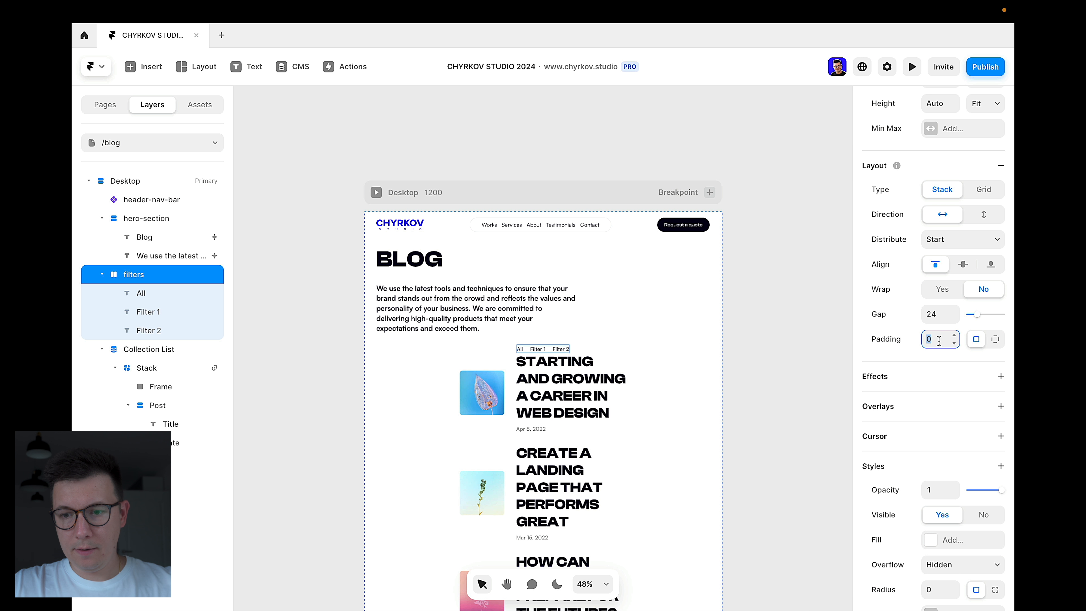
pyautogui.click(996, 341)
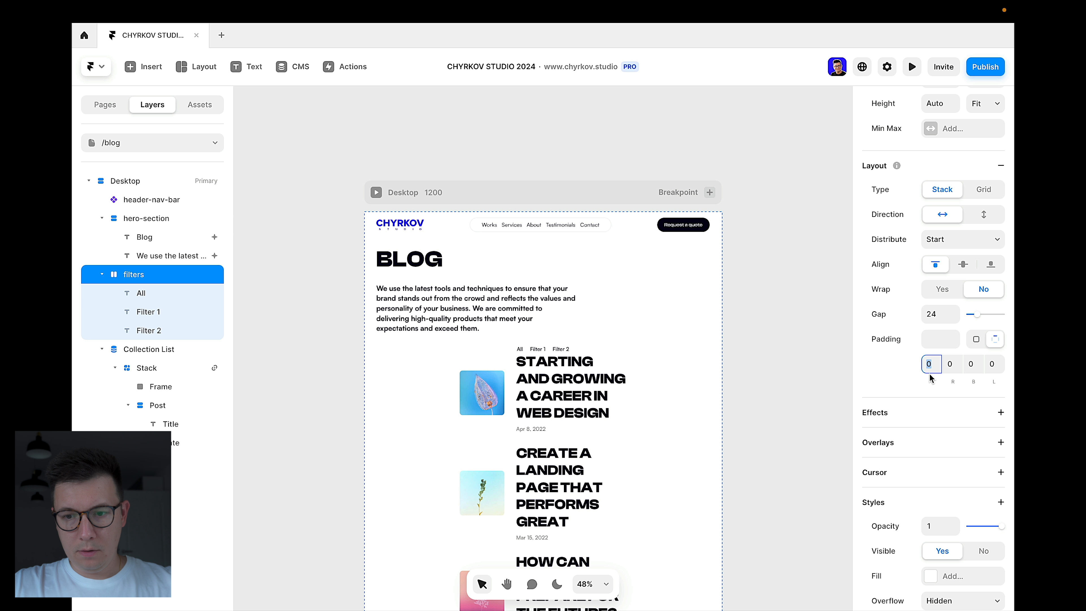
pyautogui.click(452, 256)
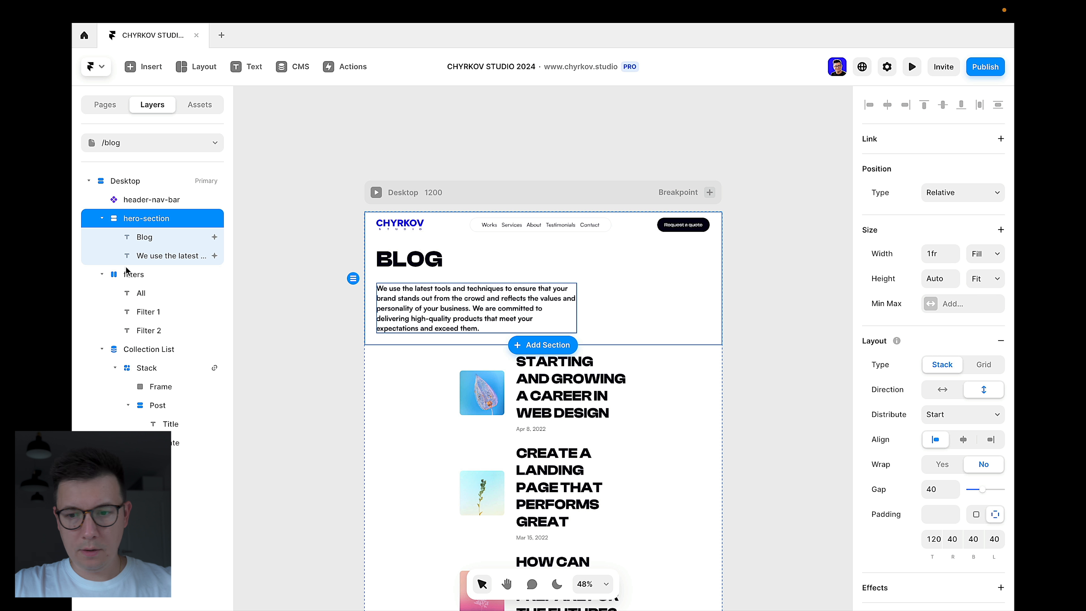
pyautogui.click(136, 279)
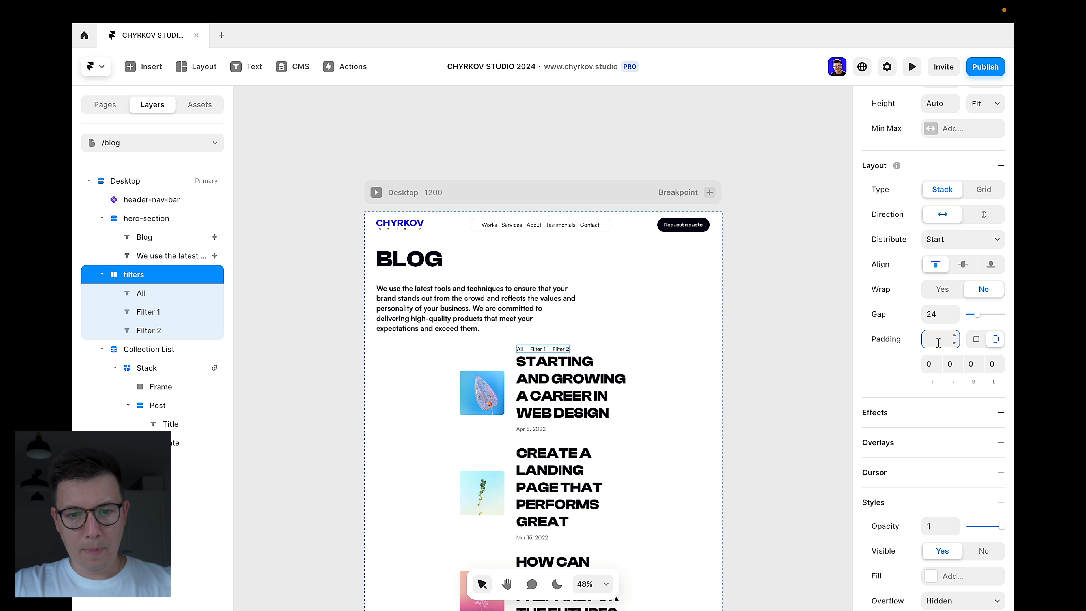
pyautogui.write('40')
pyautogui.press('Return')
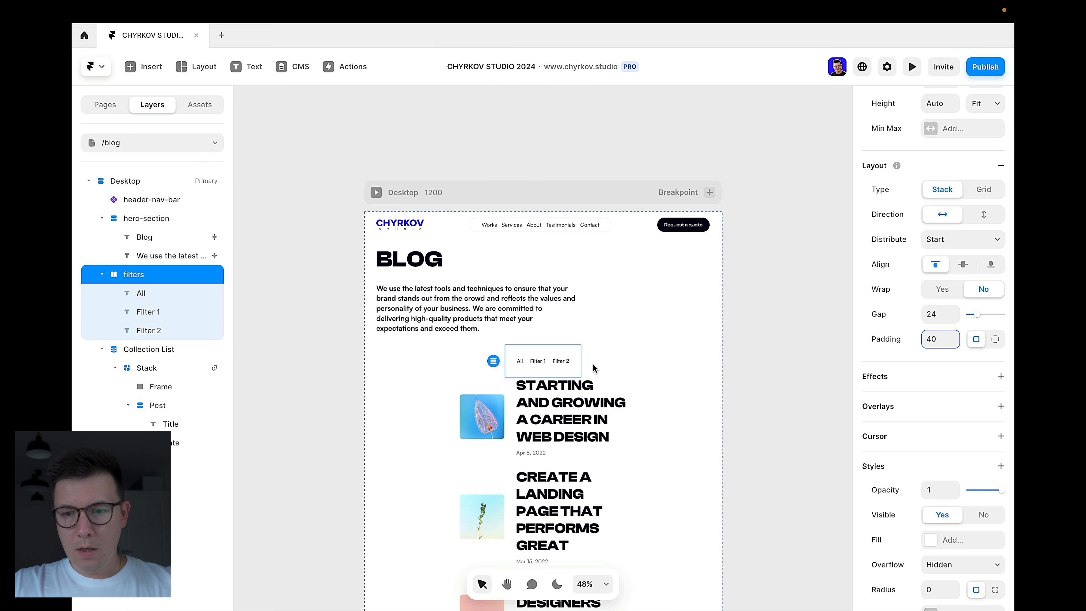
pyautogui.scroll(-2, 593, 368)
pyautogui.click(838, 317)
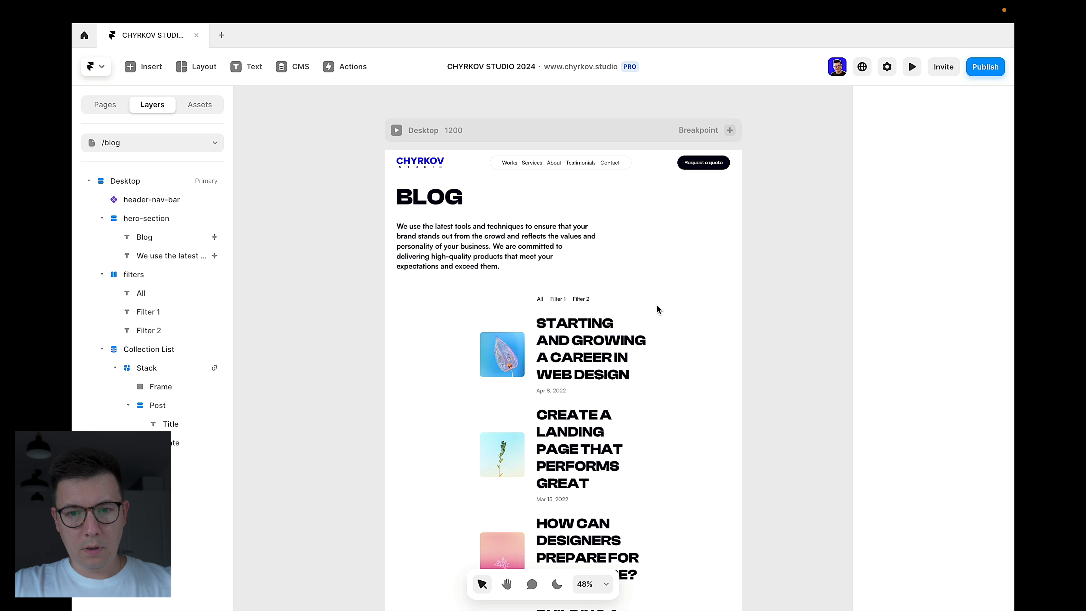
# Step: Align the Desktop frame's stacked content to the left edge
pyautogui.click(587, 137)
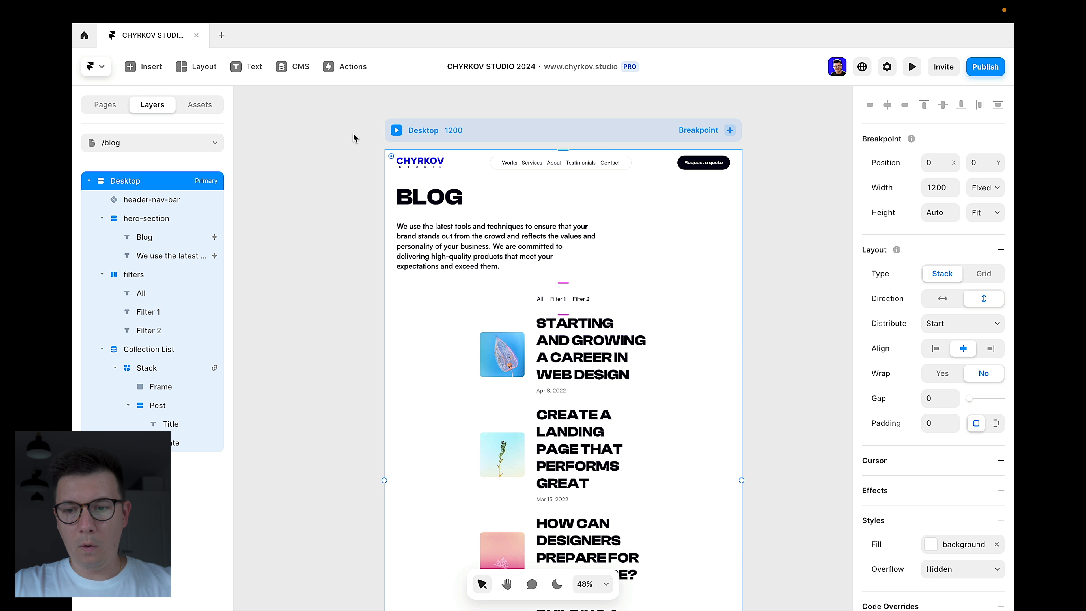
pyautogui.click(935, 348)
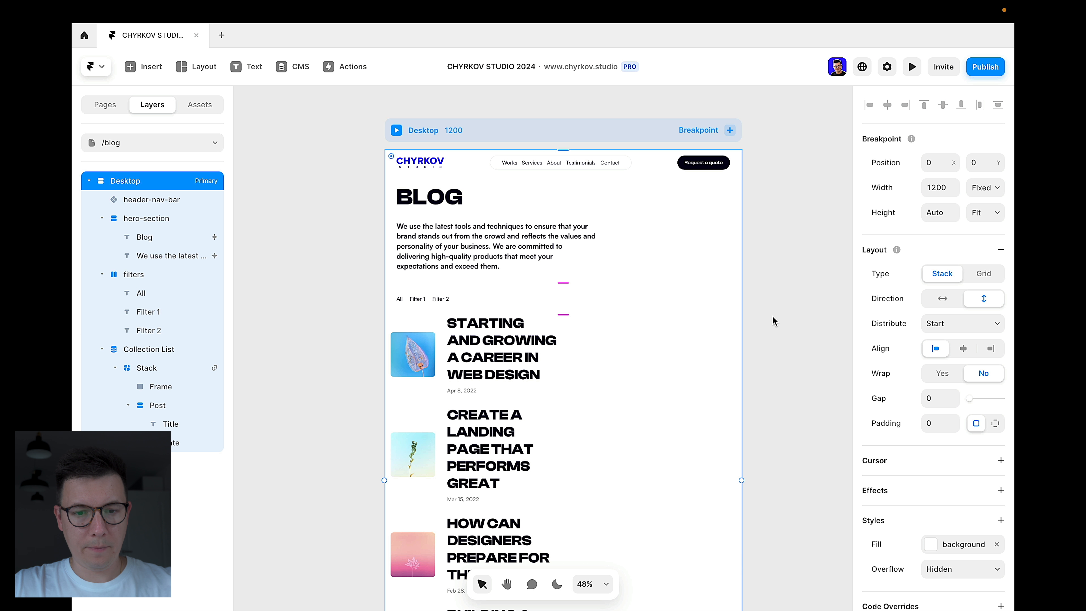
pyautogui.click(321, 366)
# Step: Change the content of the Filter 1 text in the filters stack to "Resources"
pyautogui.scroll(4, 382, 306)
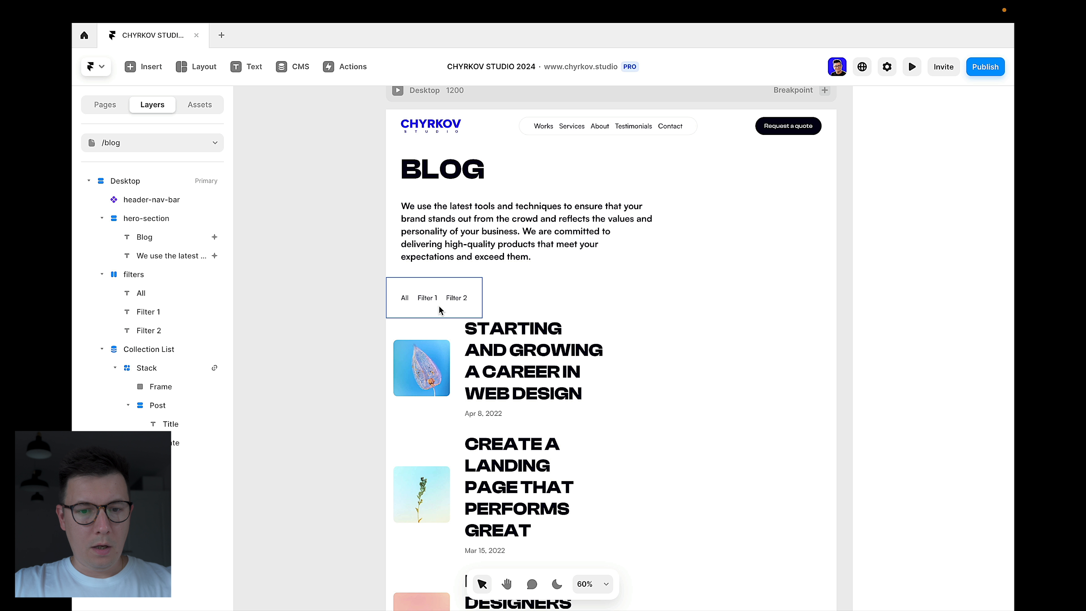
pyautogui.scroll(-2, 408, 302)
pyautogui.hscroll(2, 409, 302)
pyautogui.click(394, 270)
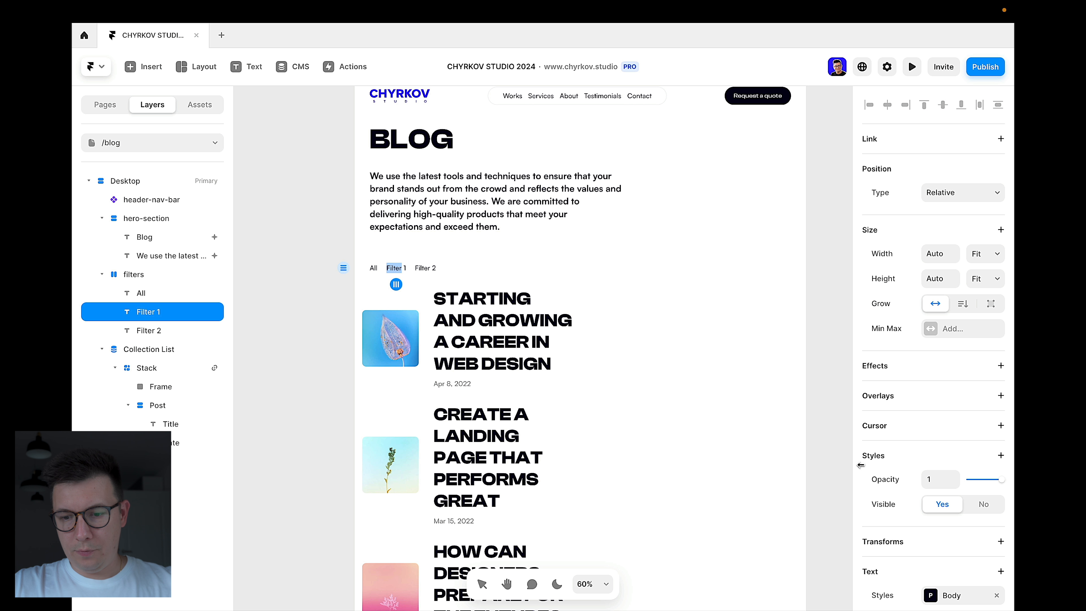
pyautogui.scroll(-5, 846, 534)
pyautogui.scroll(-5, 991, 570)
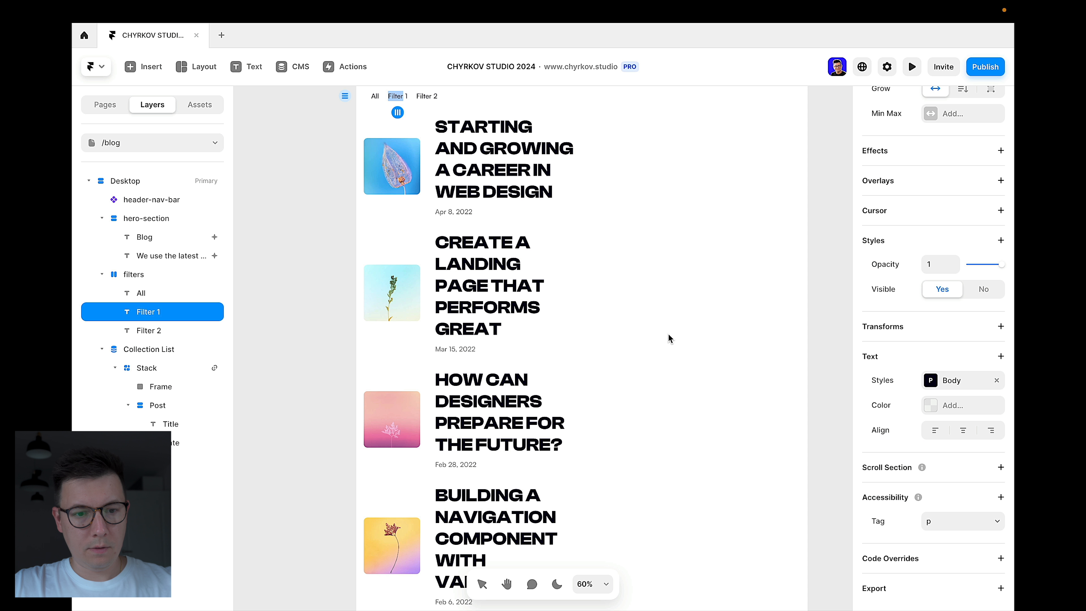
pyautogui.scroll(3, 498, 229)
pyautogui.press('Escape')
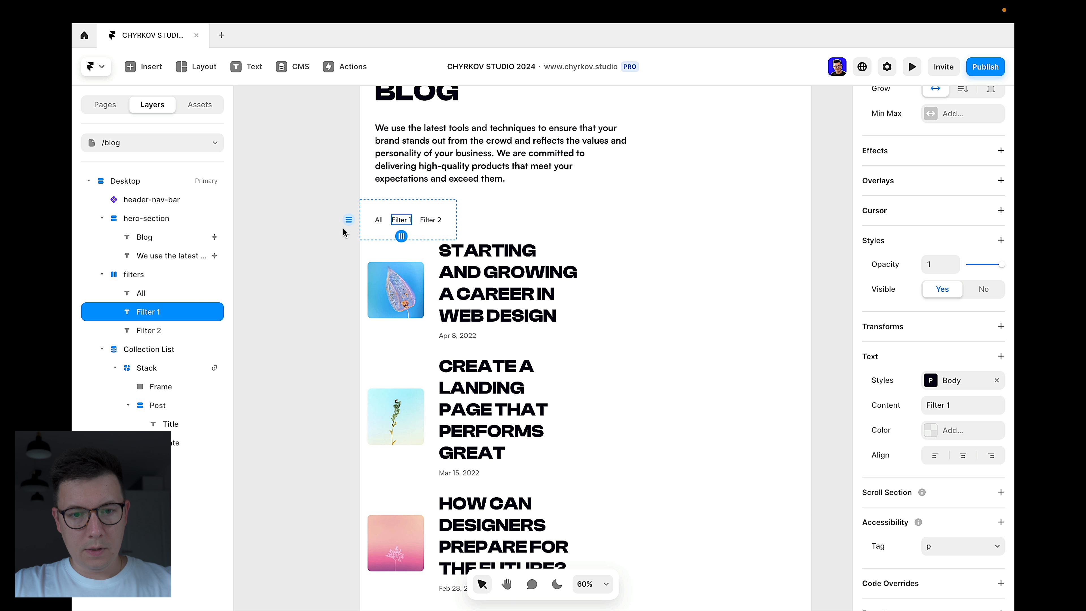
pyautogui.keyDown('super'); pyautogui.doubleClick(405, 221); pyautogui.keyUp('super')
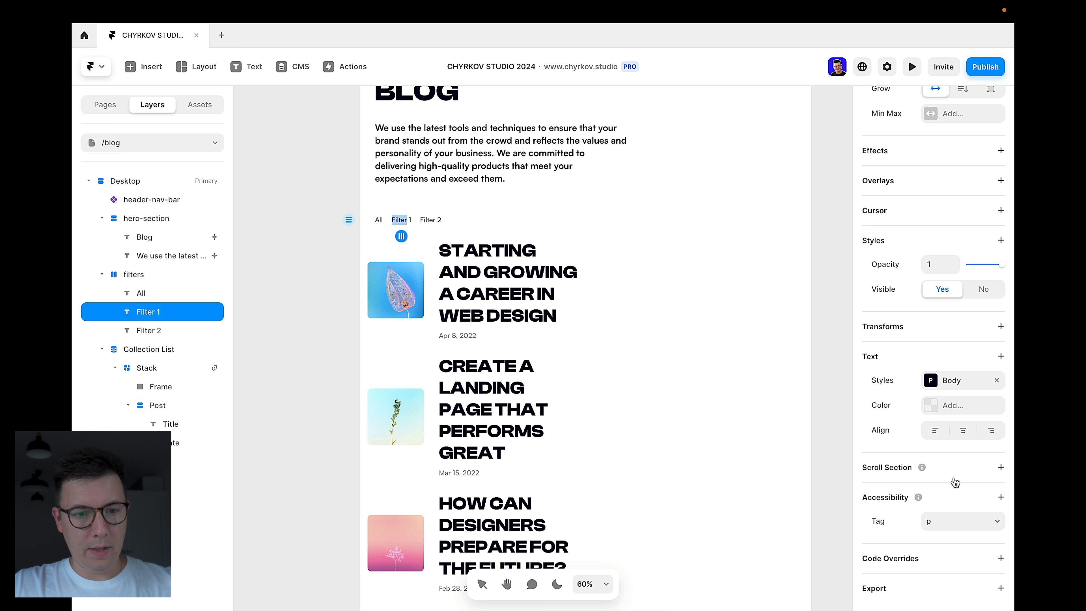
pyautogui.press('Escape')
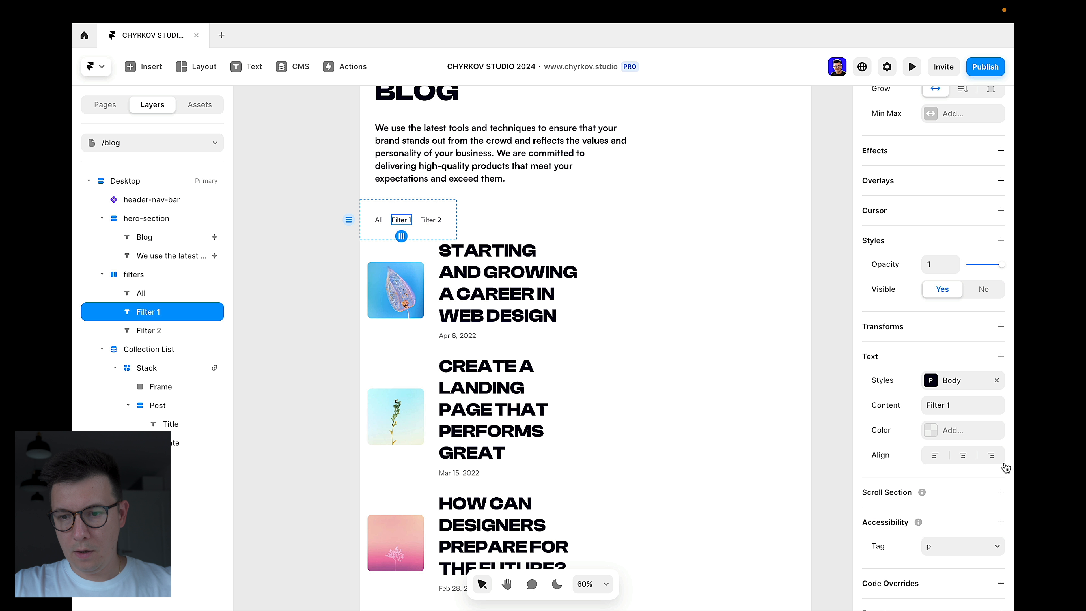
pyautogui.click(964, 412)
pyautogui.press('super+a')
pyautogui.write('B')
pyautogui.press('BackSpace')
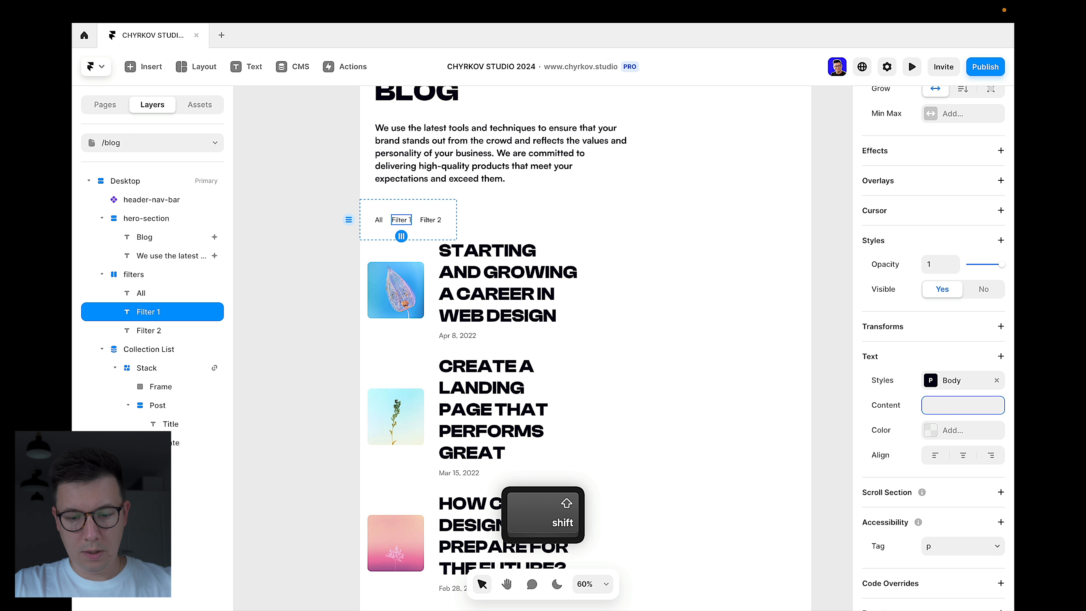
pyautogui.write('Resources')
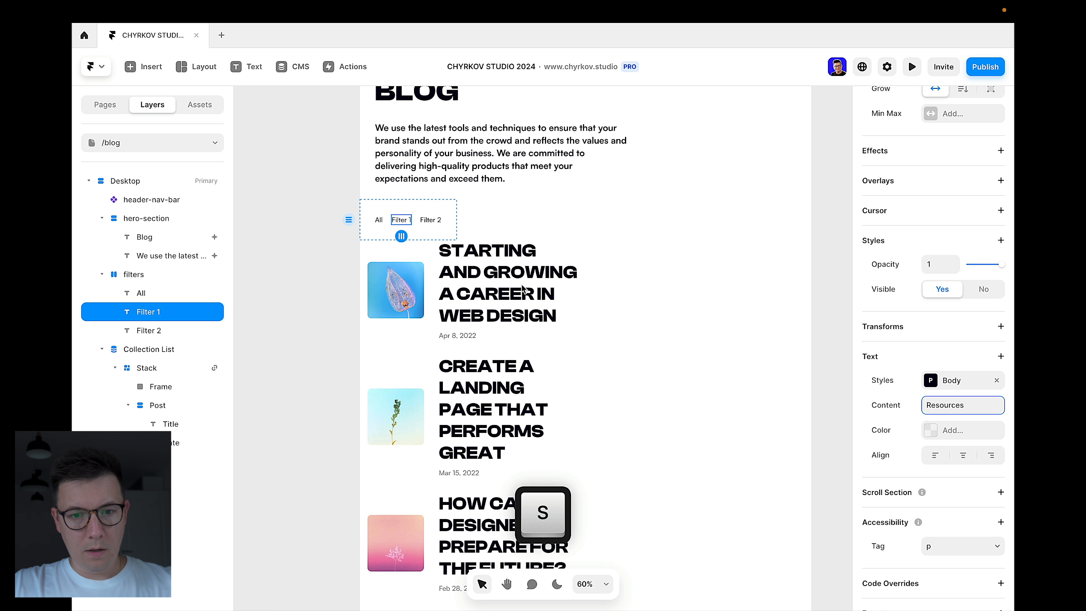
# Step: Change the content of the Filter 2 text in the filters stack to "Articles"
pyautogui.click(433, 220)
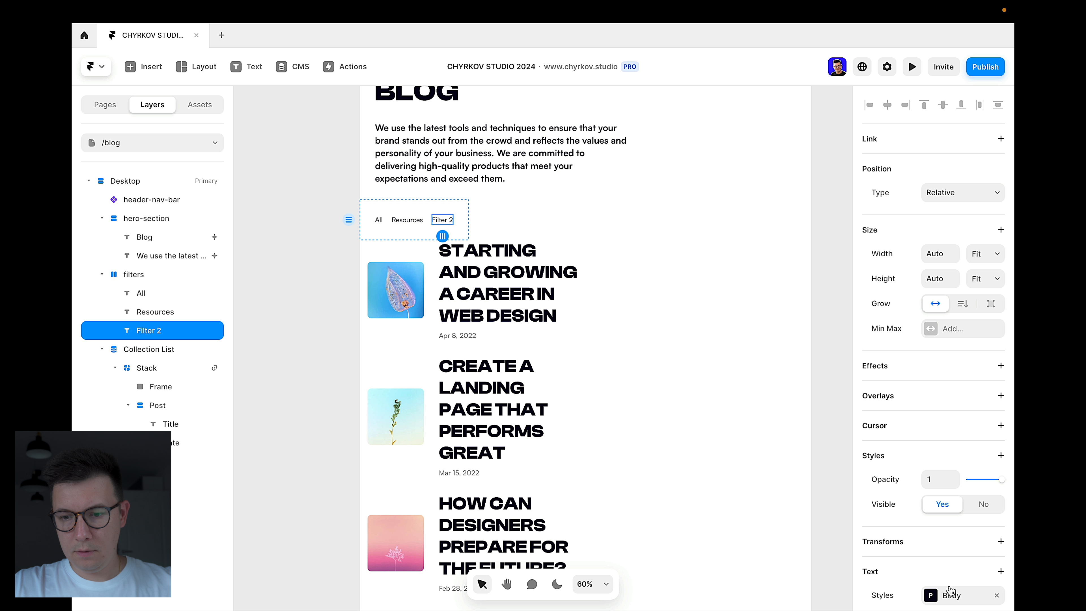
pyautogui.scroll(-3, 950, 591)
pyautogui.click(958, 511)
pyautogui.write('Art')
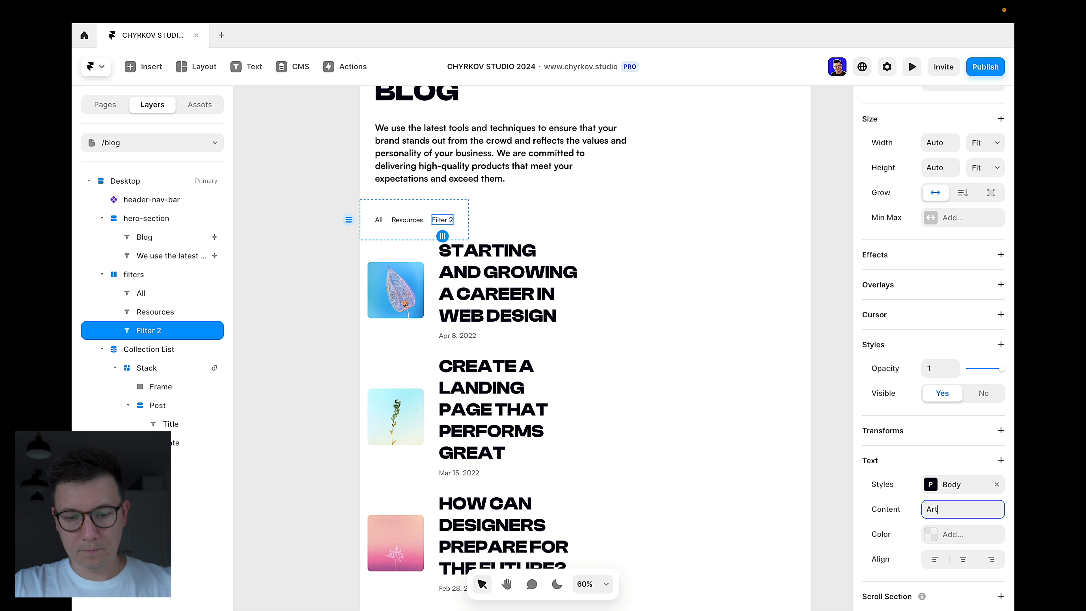
pyautogui.write('icles')
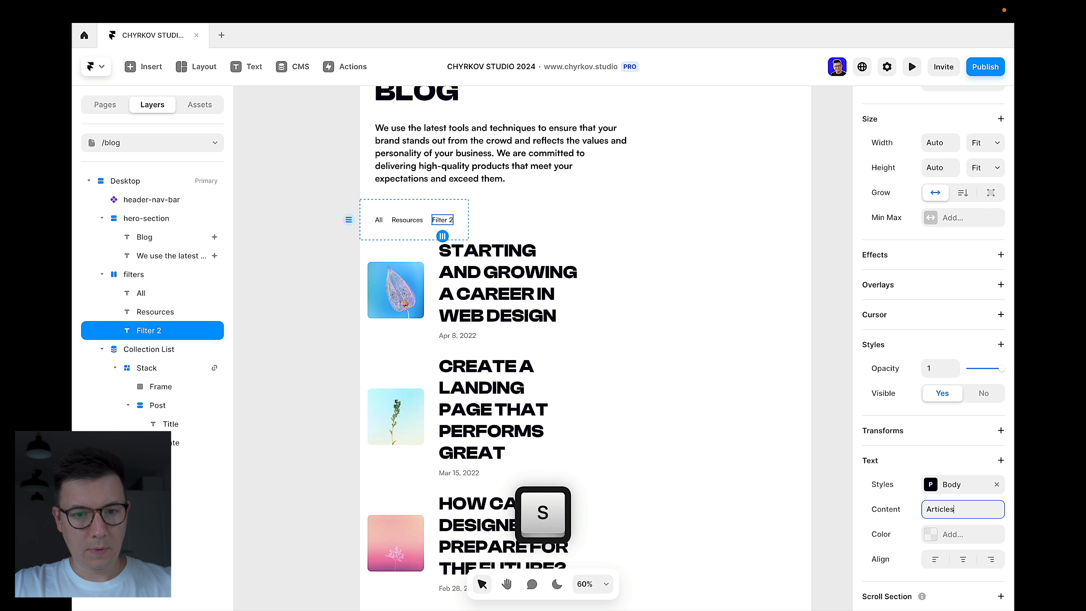
pyautogui.press('Return')
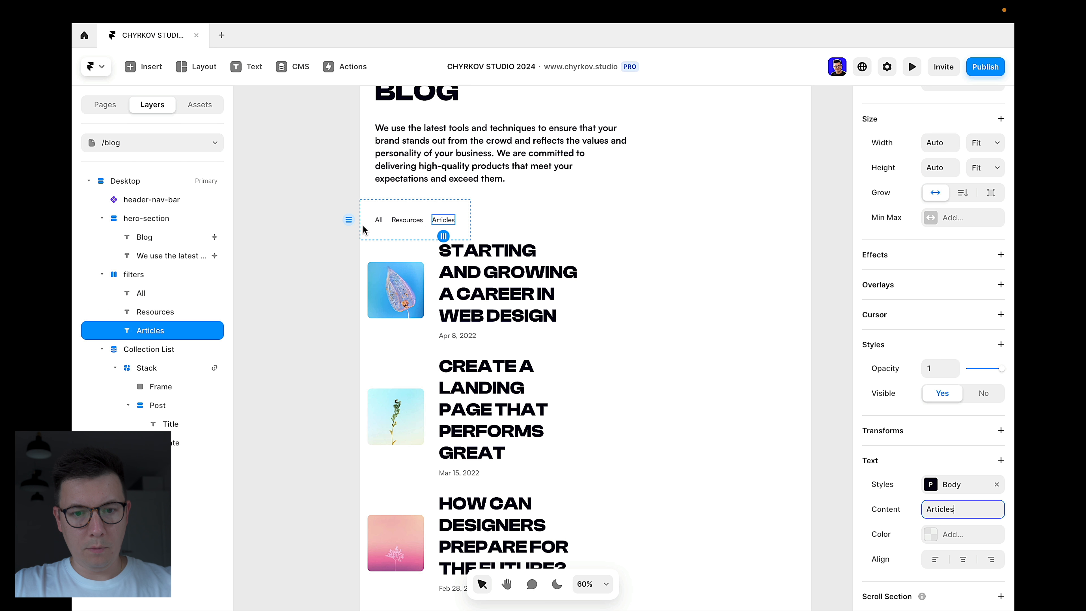
# Step: Reorder the filters stack so that Articles comes before Resources
pyautogui.click(447, 221)
pyautogui.press('Left')
pyautogui.click(289, 179)
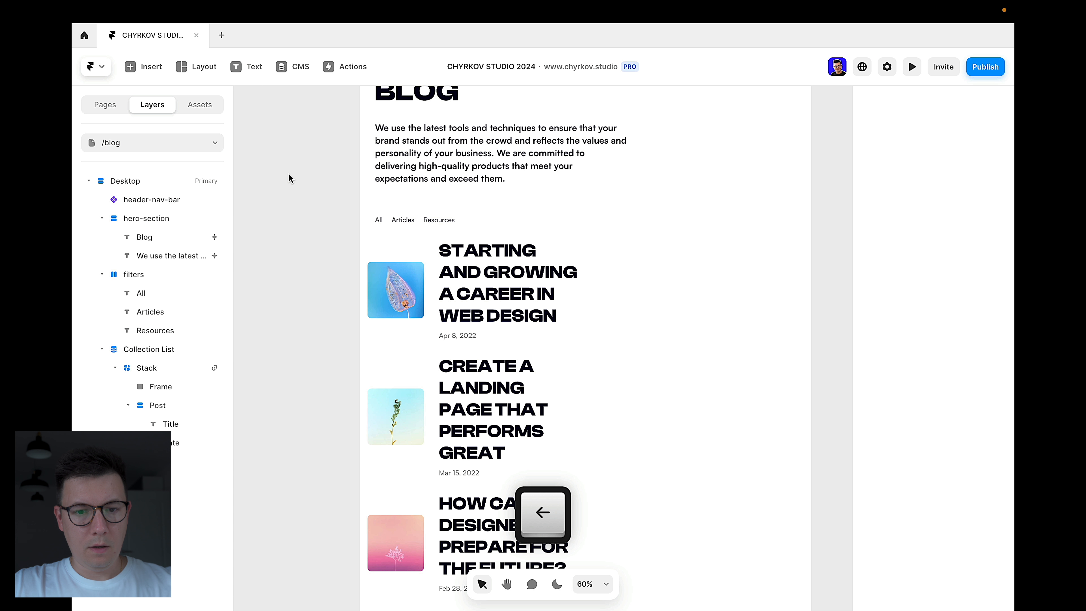
pyautogui.scroll(3, 361, 219)
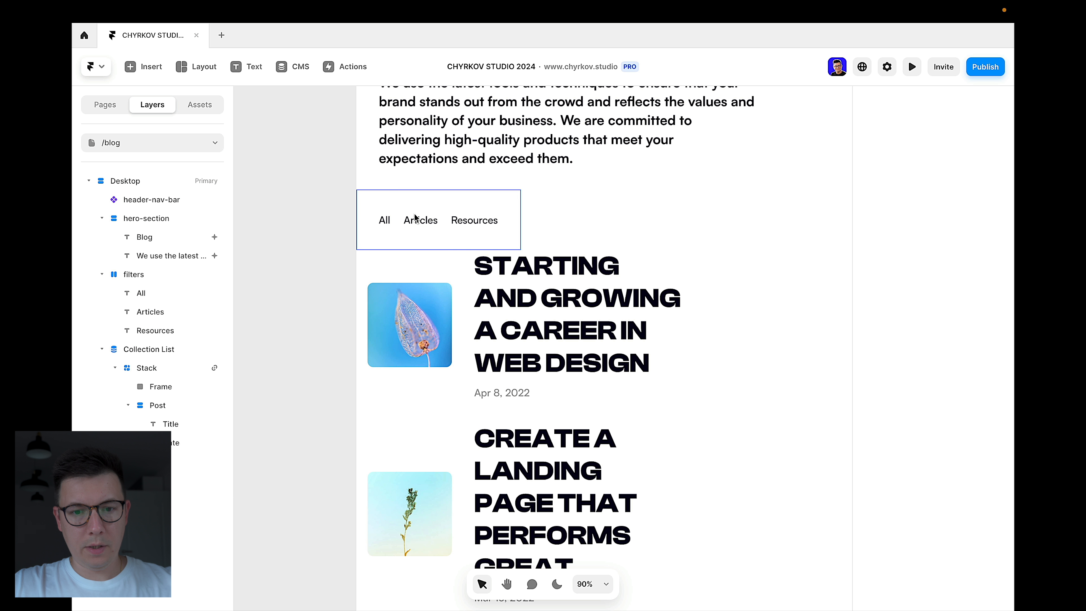
pyautogui.scroll(-4, 471, 223)
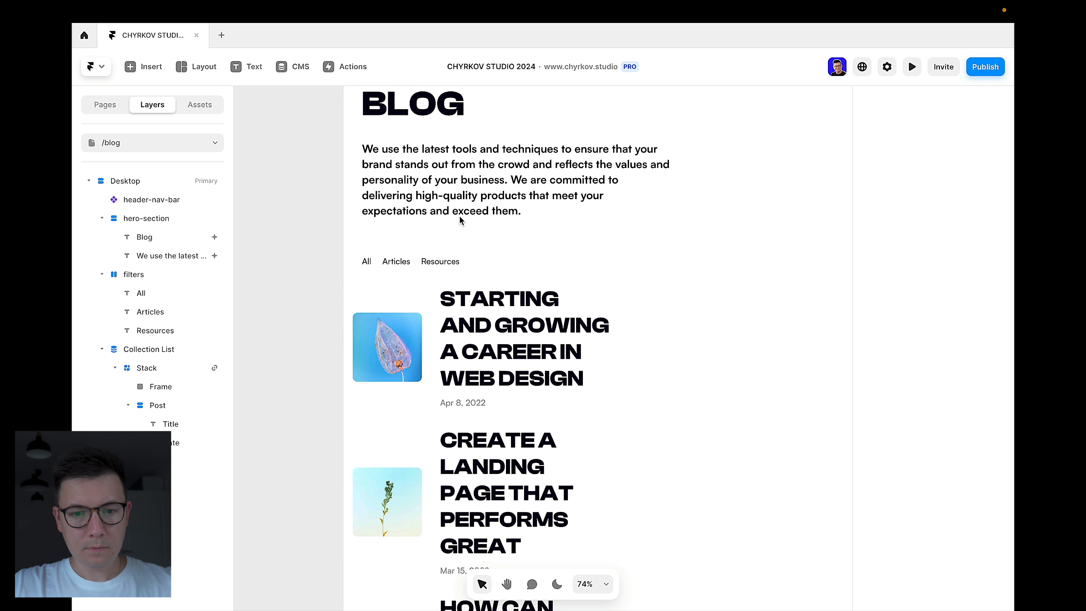
# Step: Remove the maximum width limit from the blog post Collection List
pyautogui.click(377, 255)
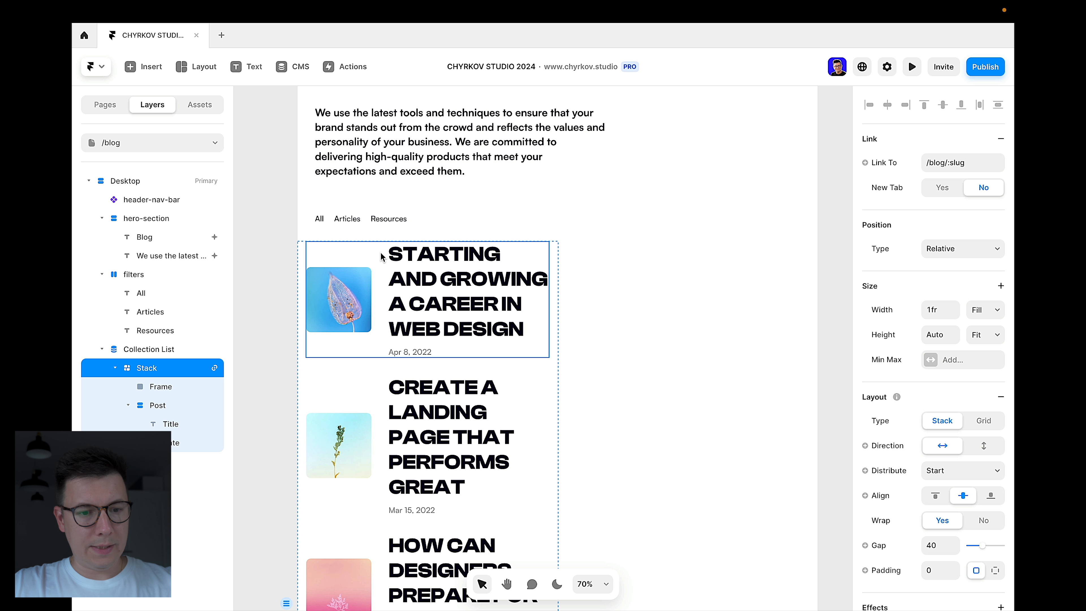
pyautogui.click(540, 386)
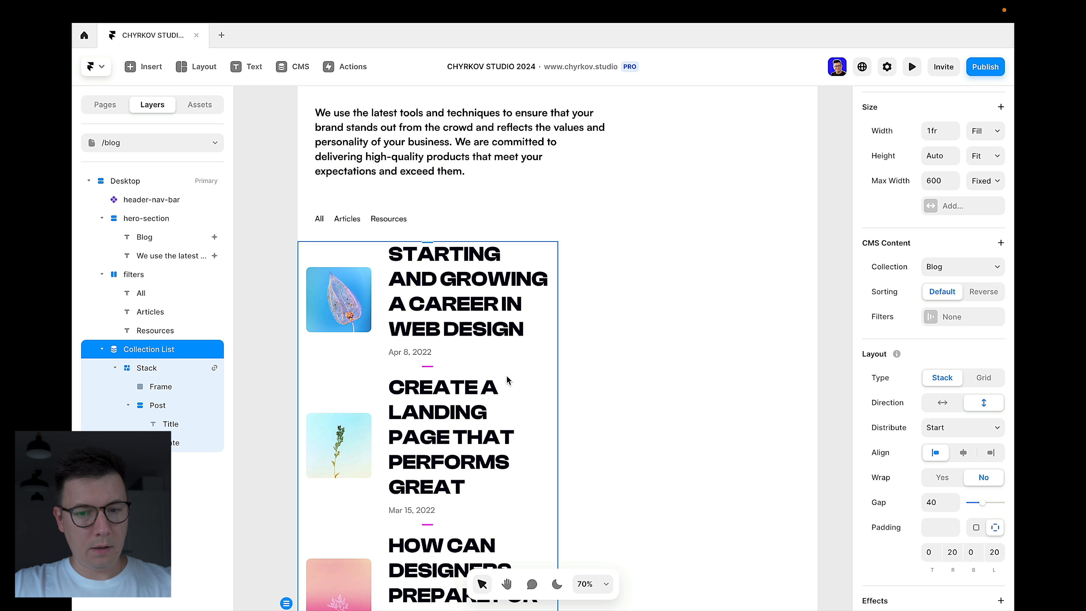
pyautogui.scroll(-2, 558, 318)
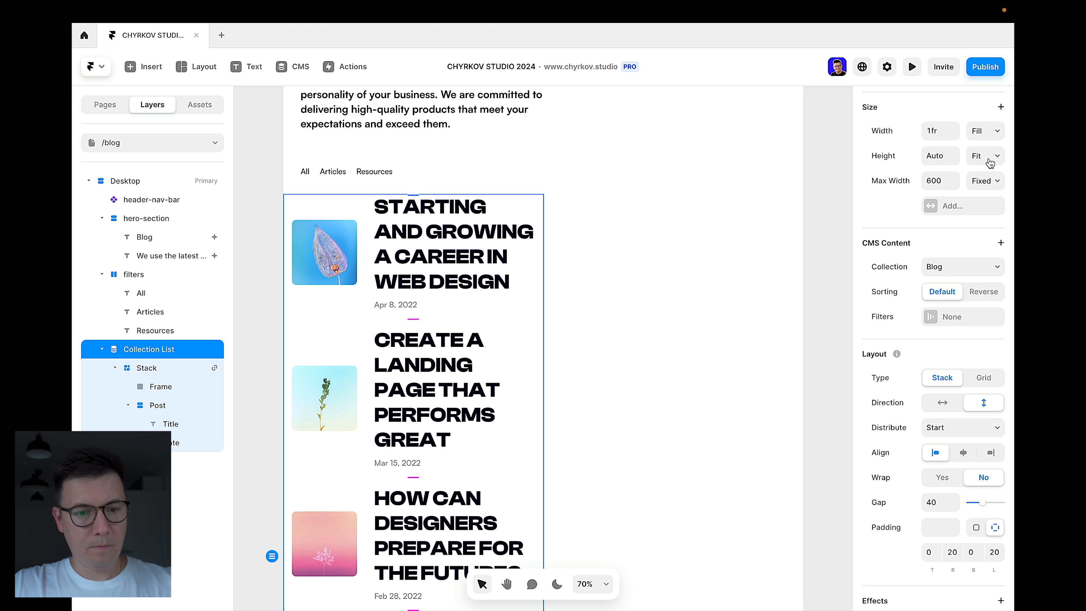
pyautogui.scroll(1, 961, 214)
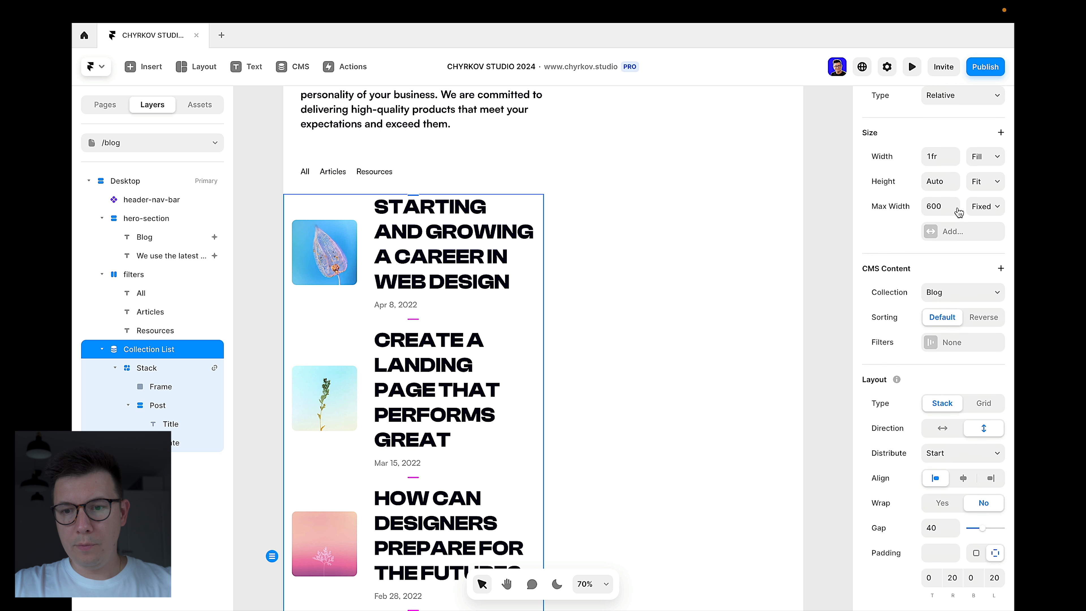
pyautogui.rightClick(895, 231)
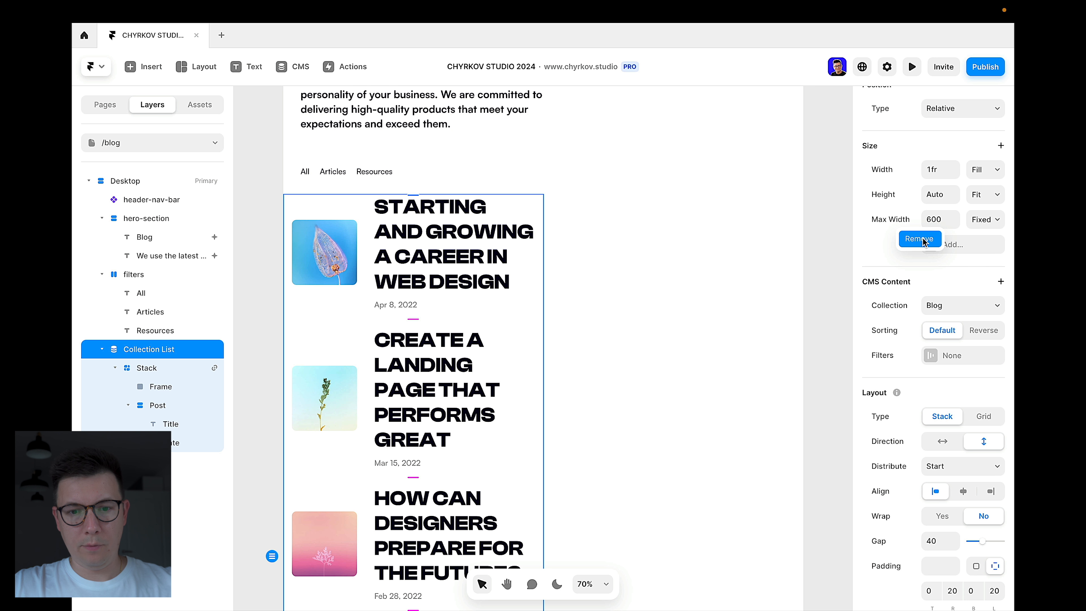
pyautogui.click(920, 238)
# Step: Set the layout direction of the post item Stack in the Collection List to vertical
pyautogui.scroll(3, 609, 255)
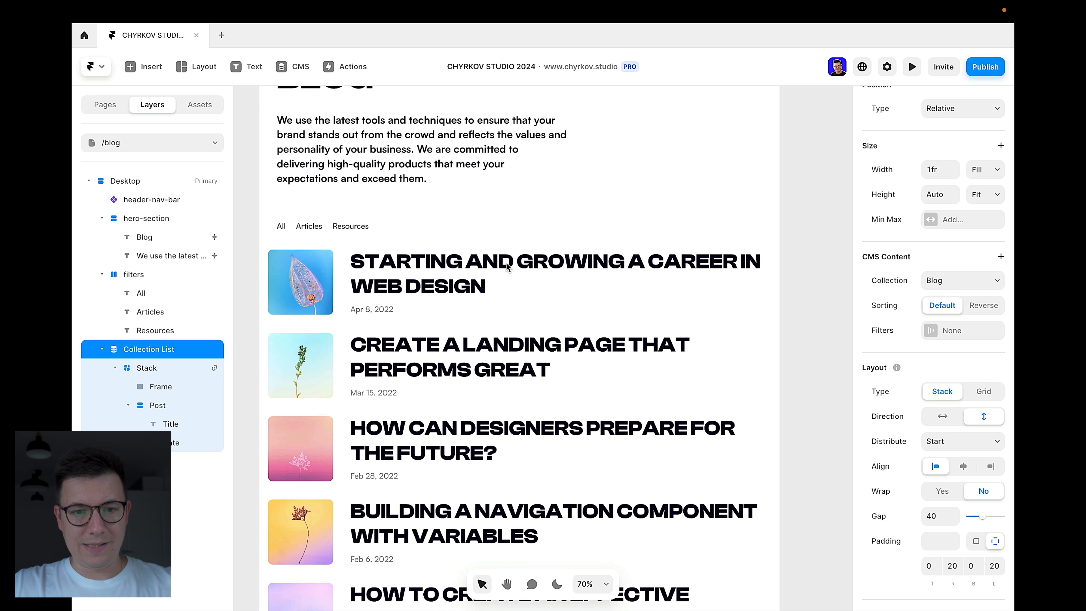
pyautogui.hscroll(-1, 582, 355)
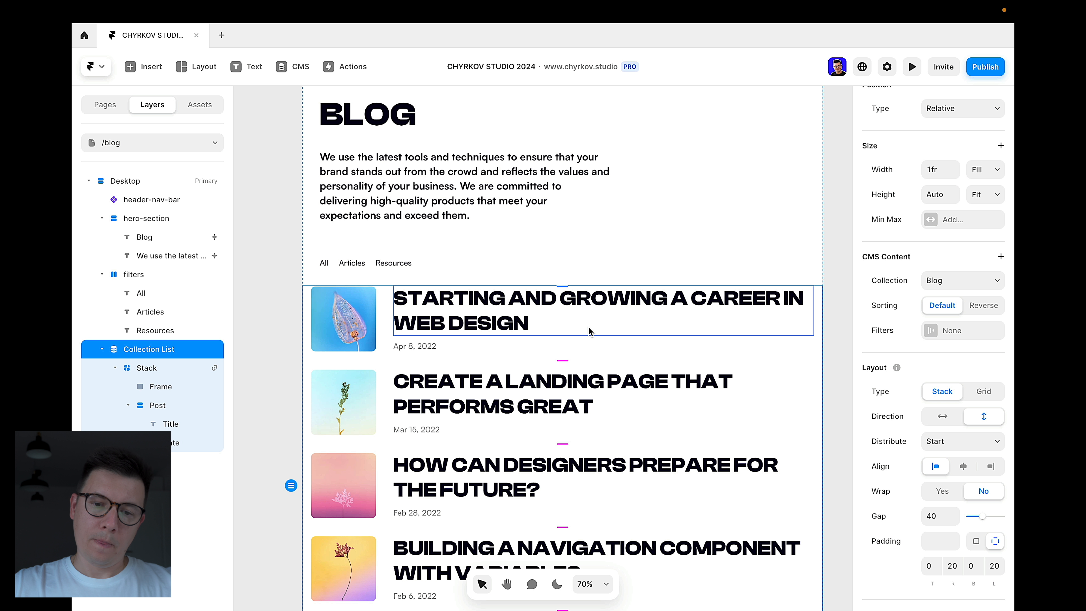
pyautogui.scroll(2, 589, 323)
pyautogui.hscroll(1, 589, 323)
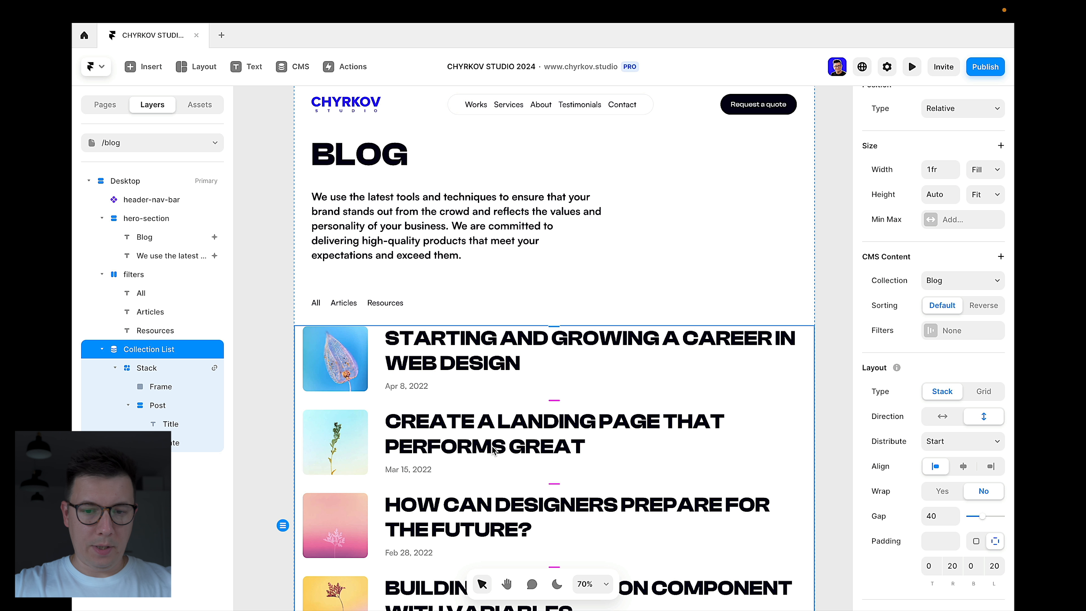
pyautogui.scroll(-2, 404, 297)
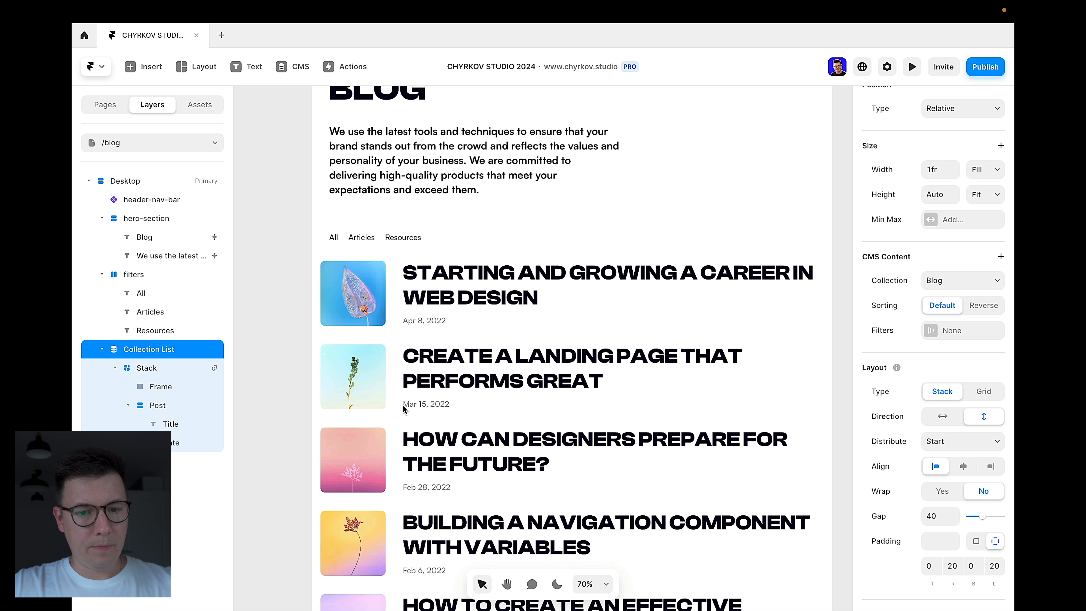
pyautogui.click(398, 307)
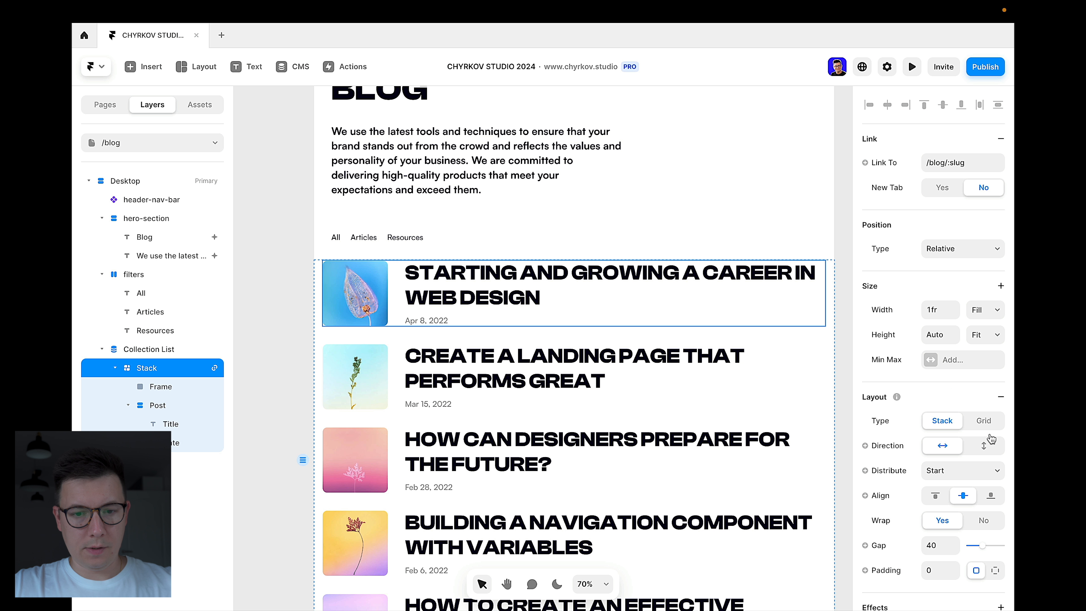
pyautogui.click(987, 446)
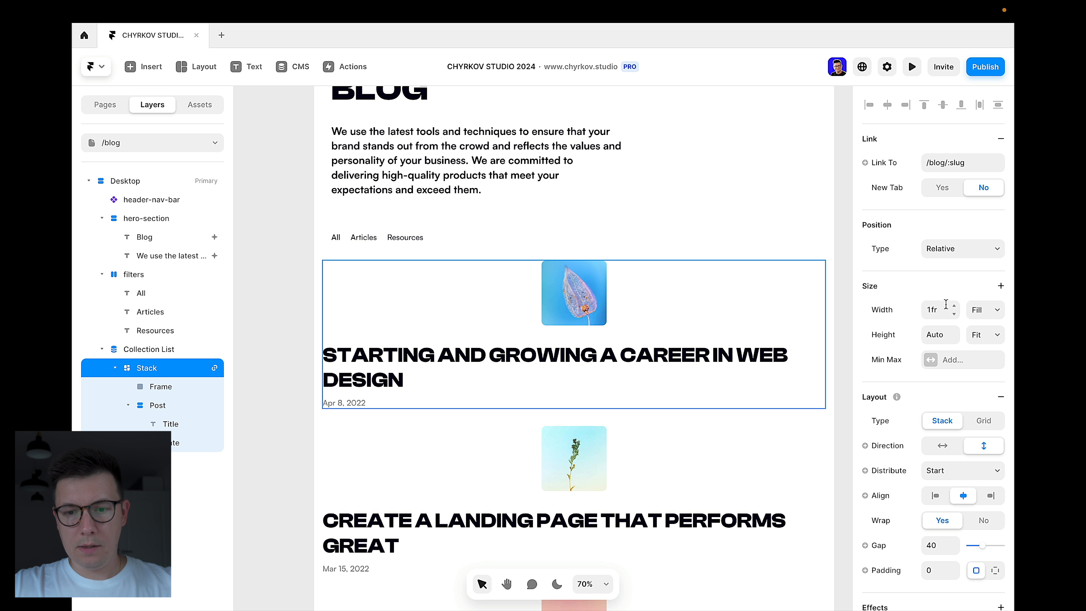
# Step: Make the post item Stack's width relative and set it to 50%
pyautogui.click(972, 314)
pyautogui.click(979, 298)
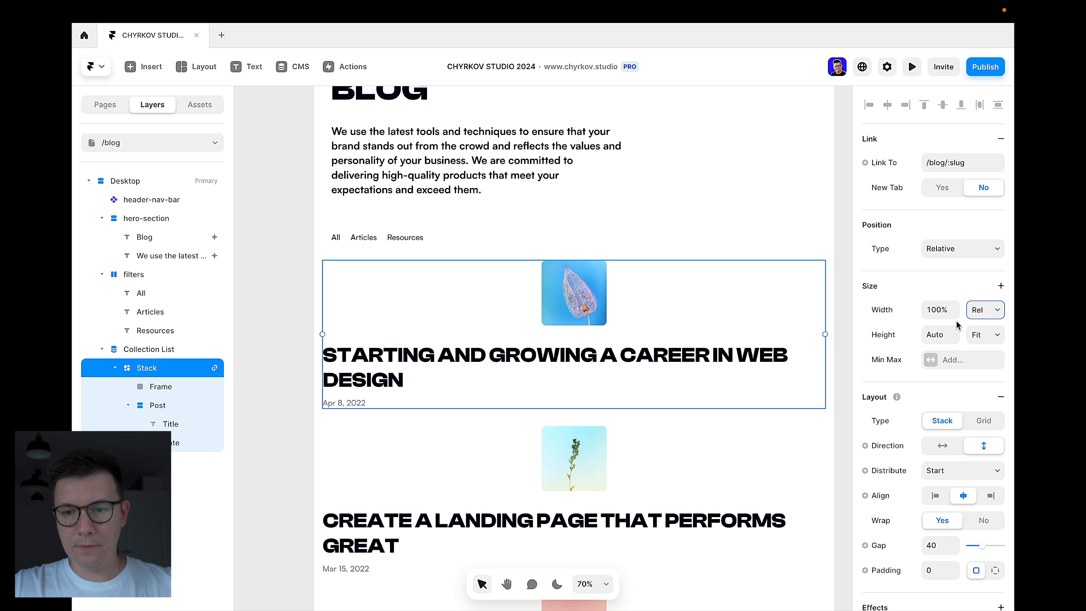
pyautogui.click(948, 310)
pyautogui.write('50')
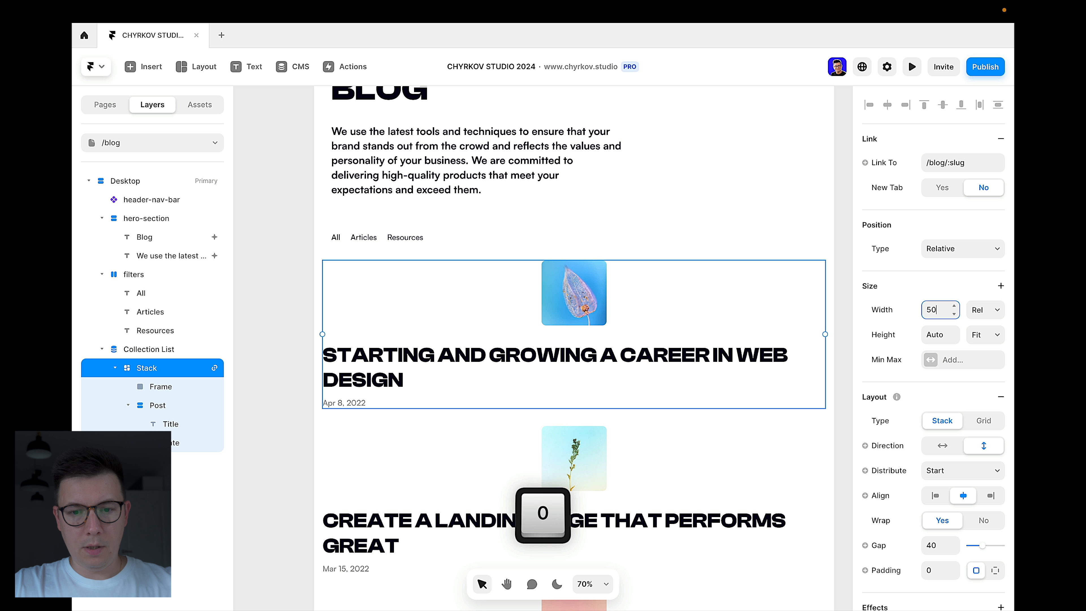
pyautogui.press('Return')
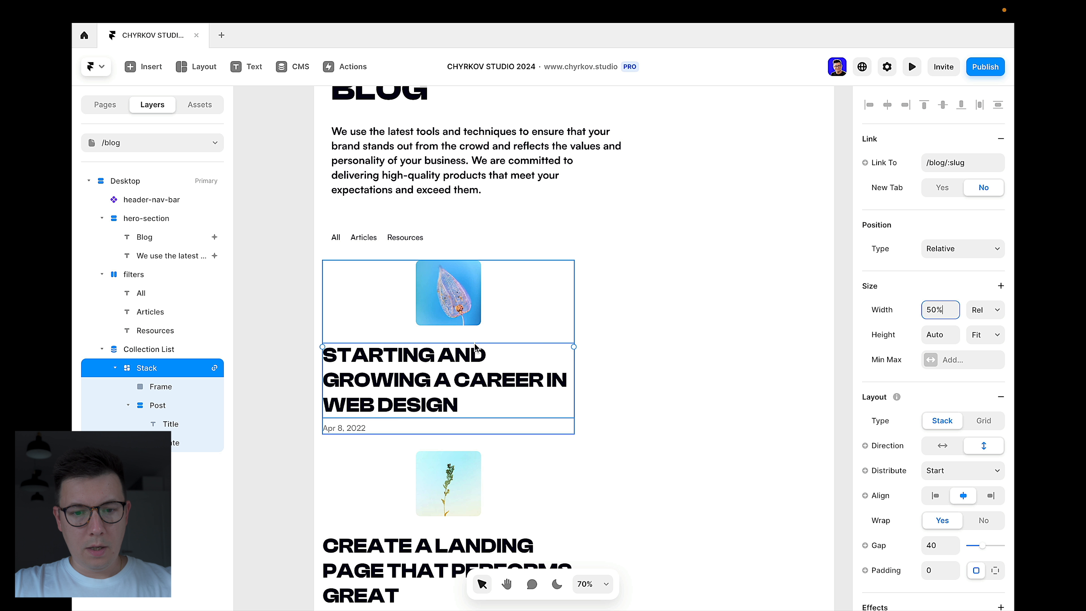
# Step: Detach the Heading 2 text style from the post Title and set its font size to 32
pyautogui.click(522, 355)
pyautogui.scroll(-2, 898, 385)
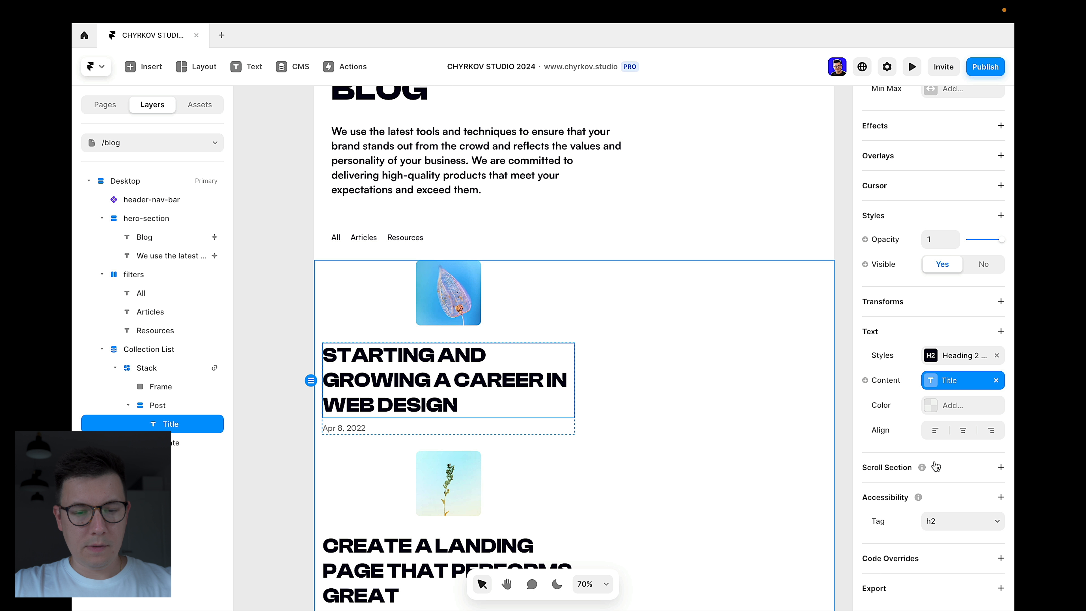
pyautogui.click(998, 356)
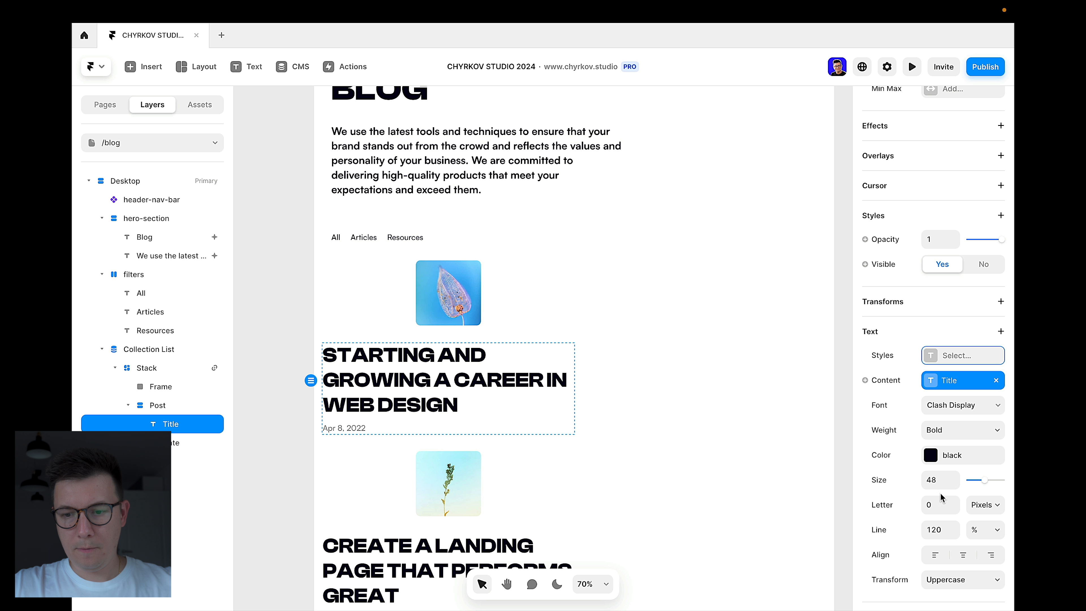
pyautogui.click(952, 486)
pyautogui.hotkey('shift', 'Down')
pyautogui.hotkey('shift', 'Down')
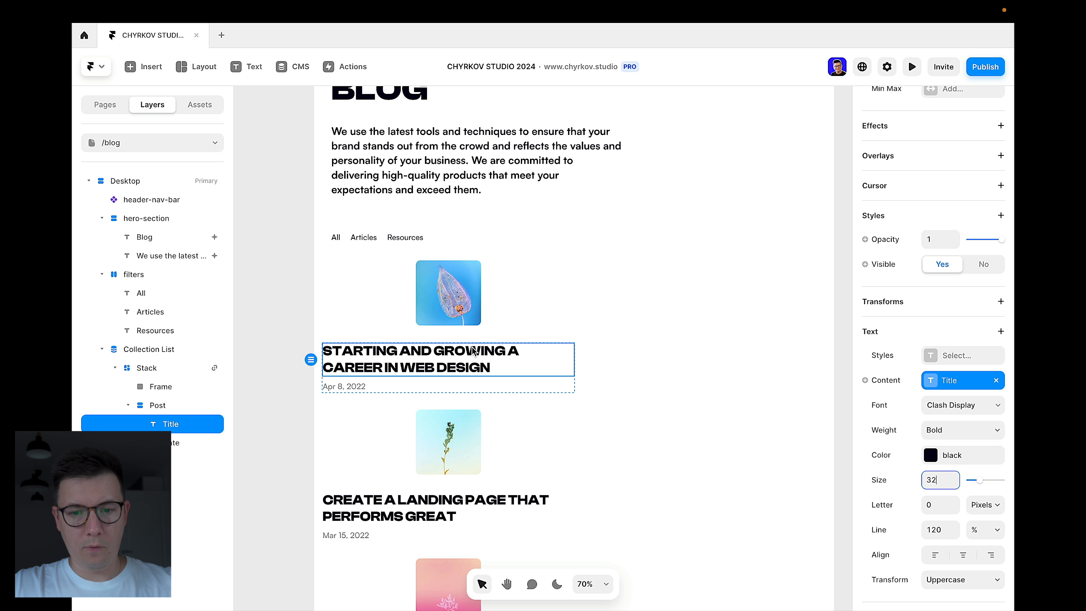
pyautogui.click(464, 289)
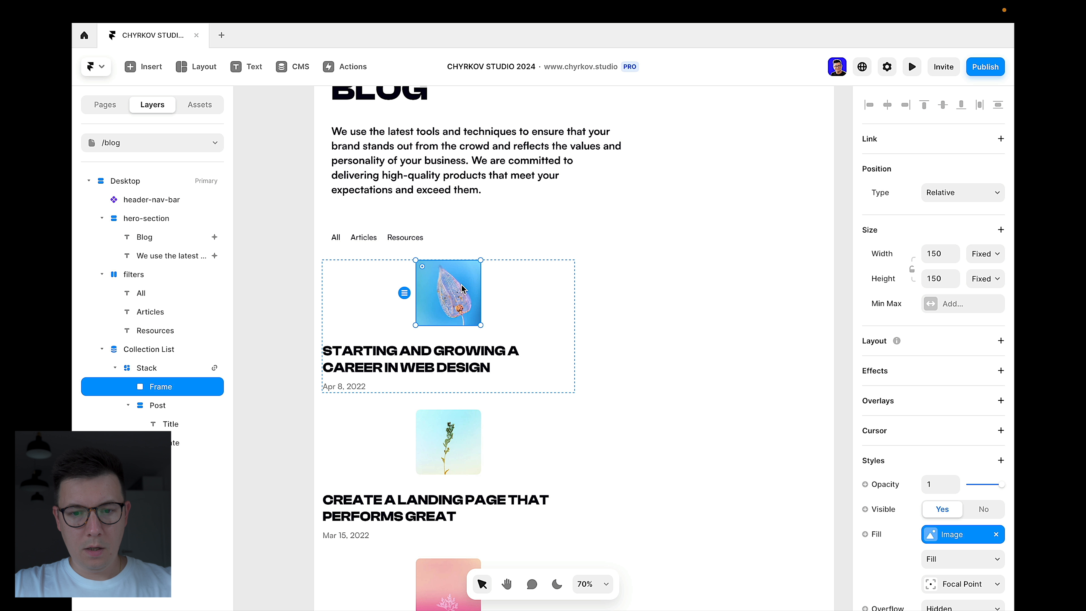
pyautogui.click(479, 367)
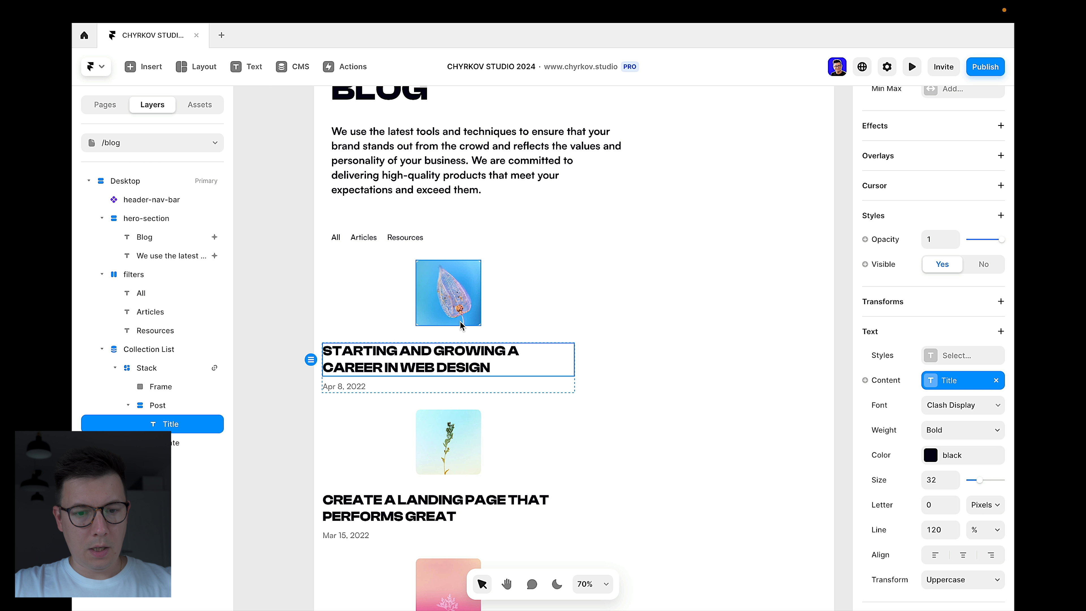
pyautogui.click(346, 385)
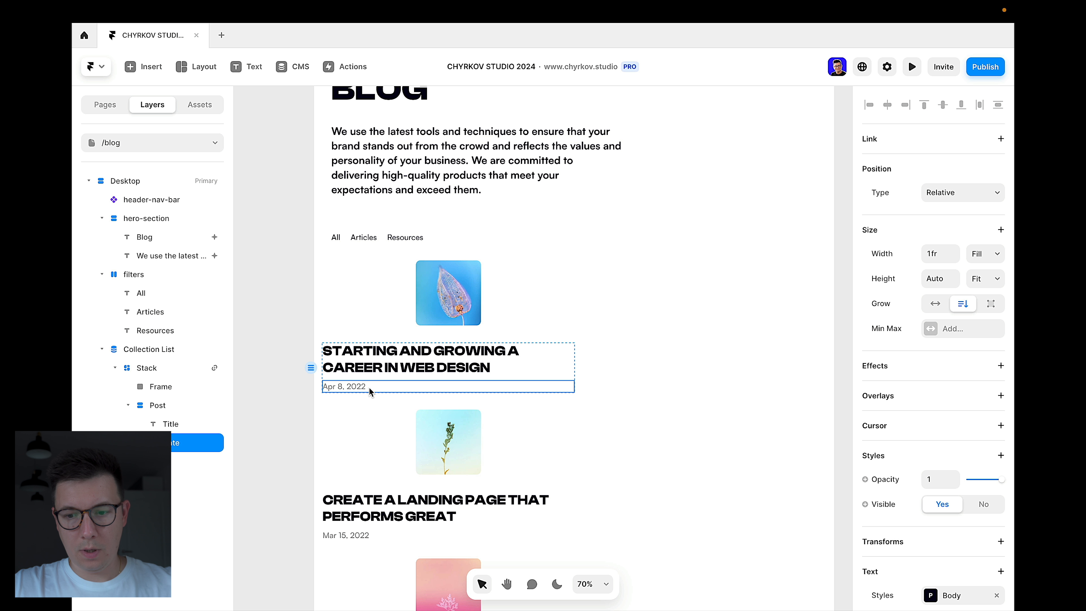
pyautogui.scroll(-5, 957, 531)
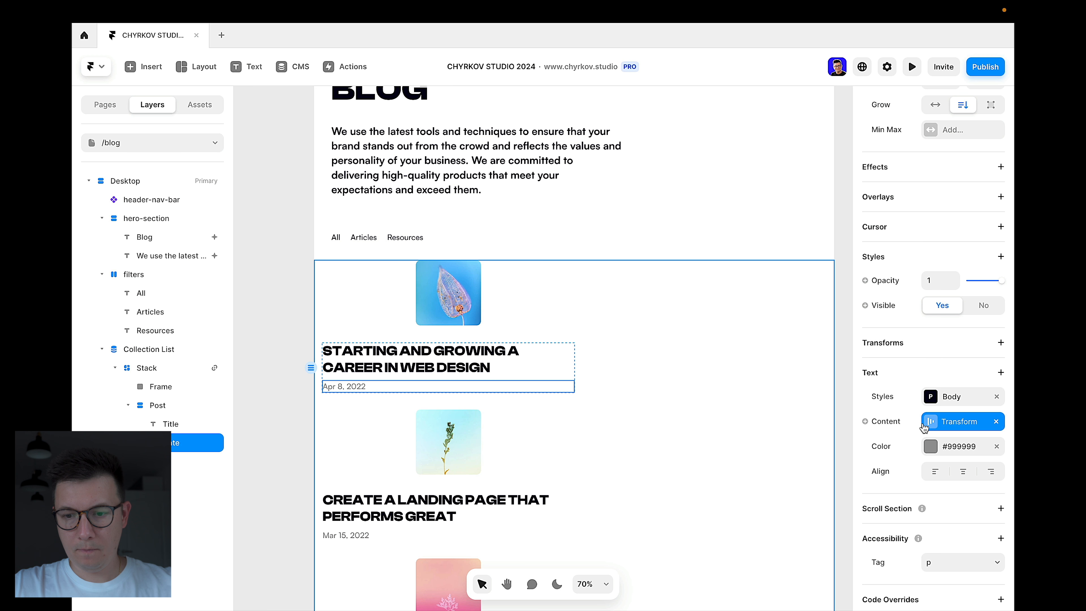
pyautogui.scroll(-1, 924, 426)
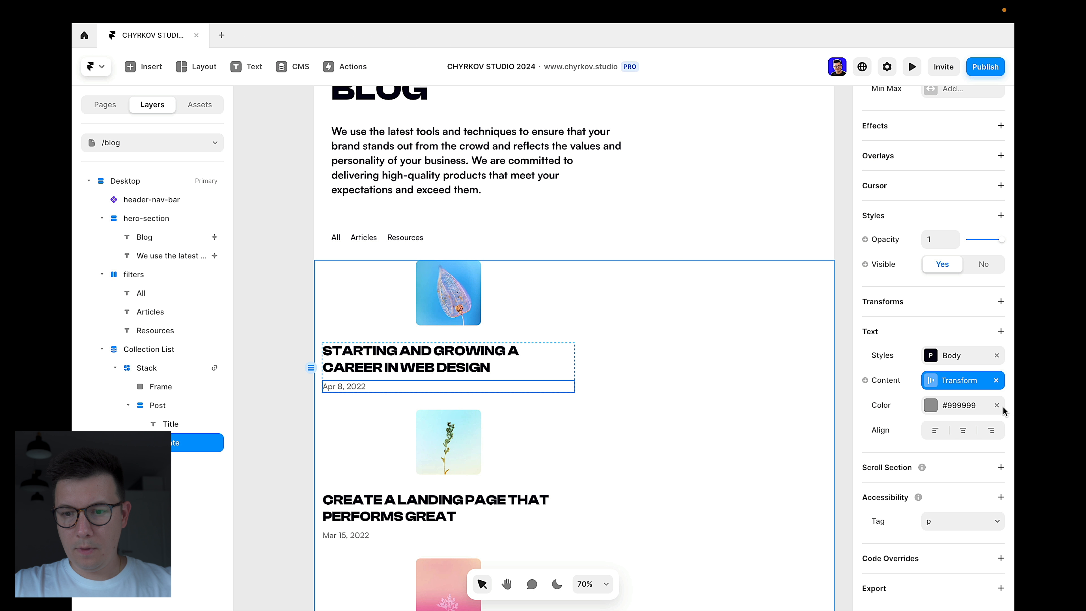
pyautogui.scroll(3, 960, 380)
pyautogui.scroll(-3, 919, 558)
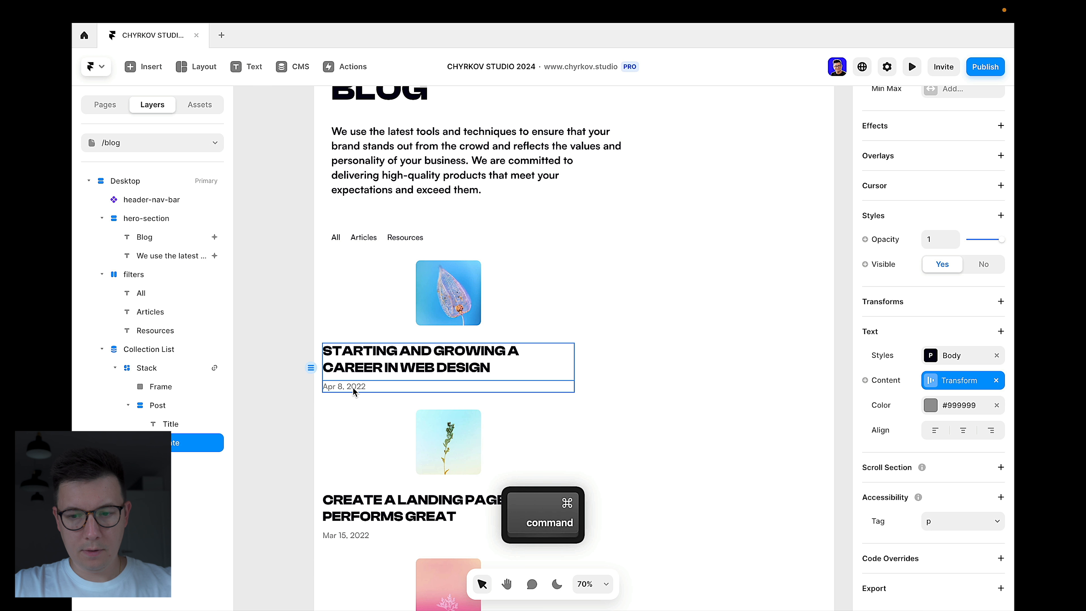
pyautogui.press('super+d')
pyautogui.scroll(-5, 1003, 507)
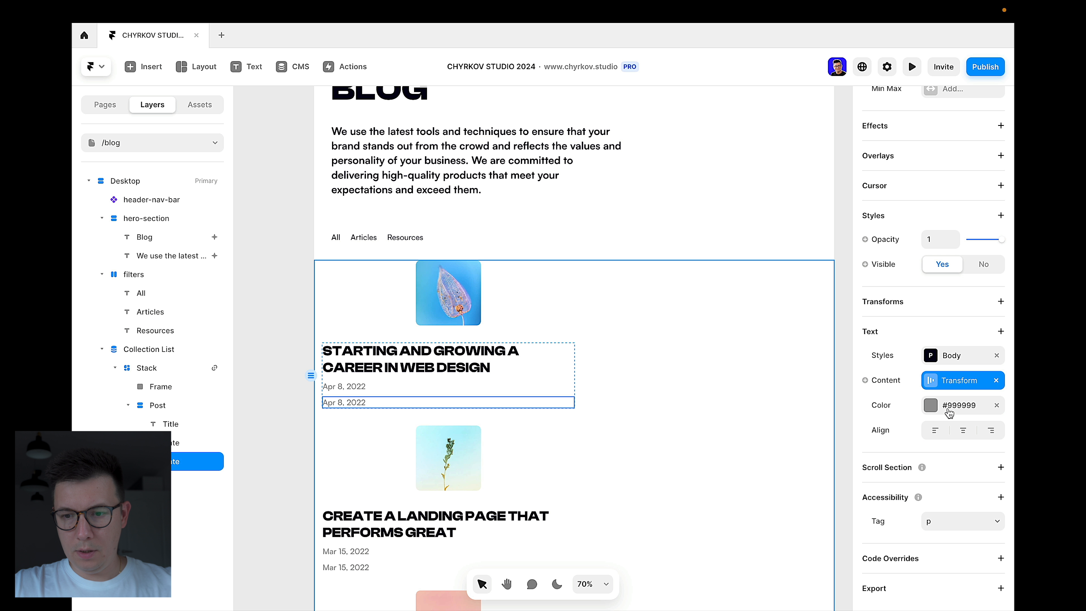
pyautogui.press('Delete')
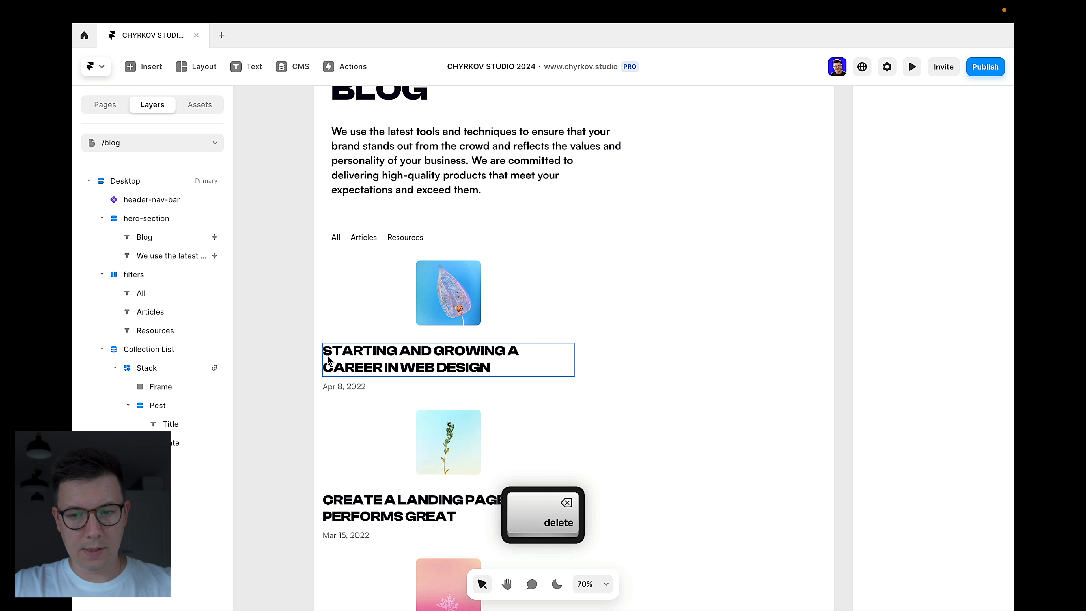
# Step: Unlink the post date text from its CMS field and replace its content with "type"
pyautogui.click(351, 388)
pyautogui.click(996, 380)
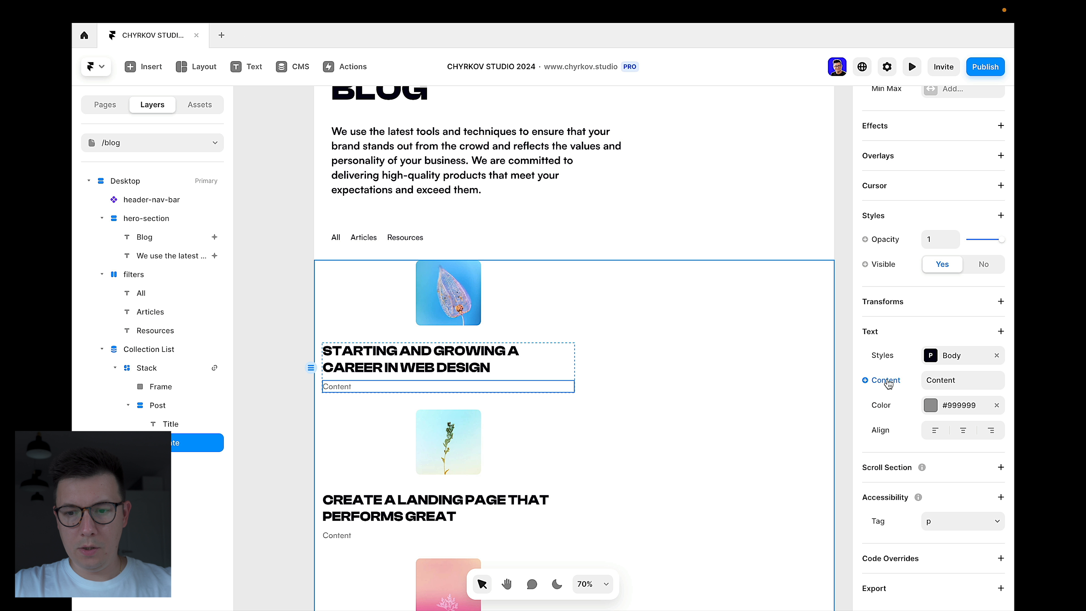
pyautogui.click(960, 379)
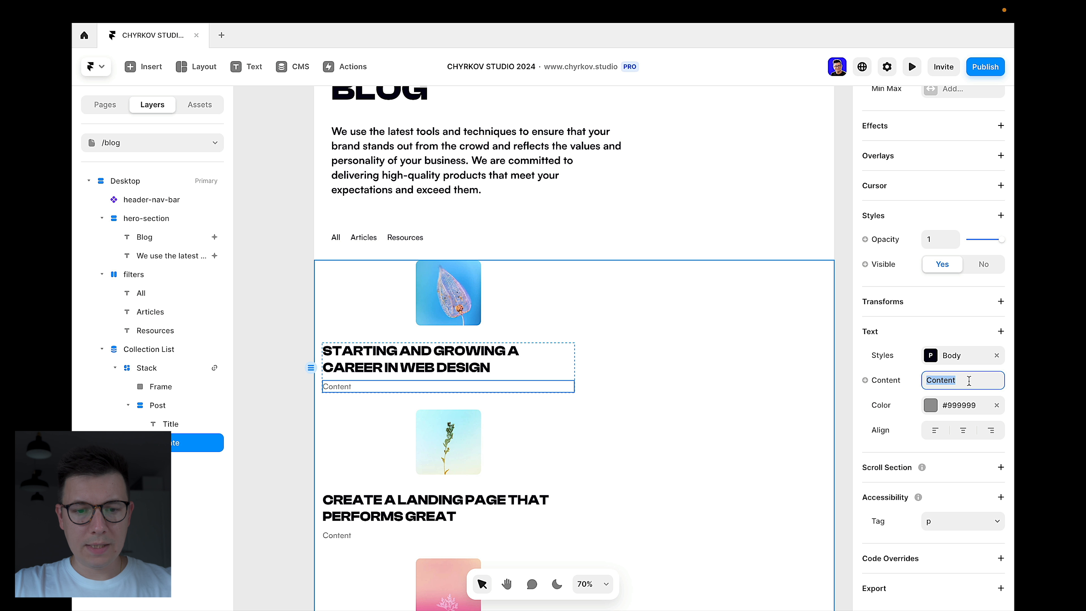
pyautogui.write('type')
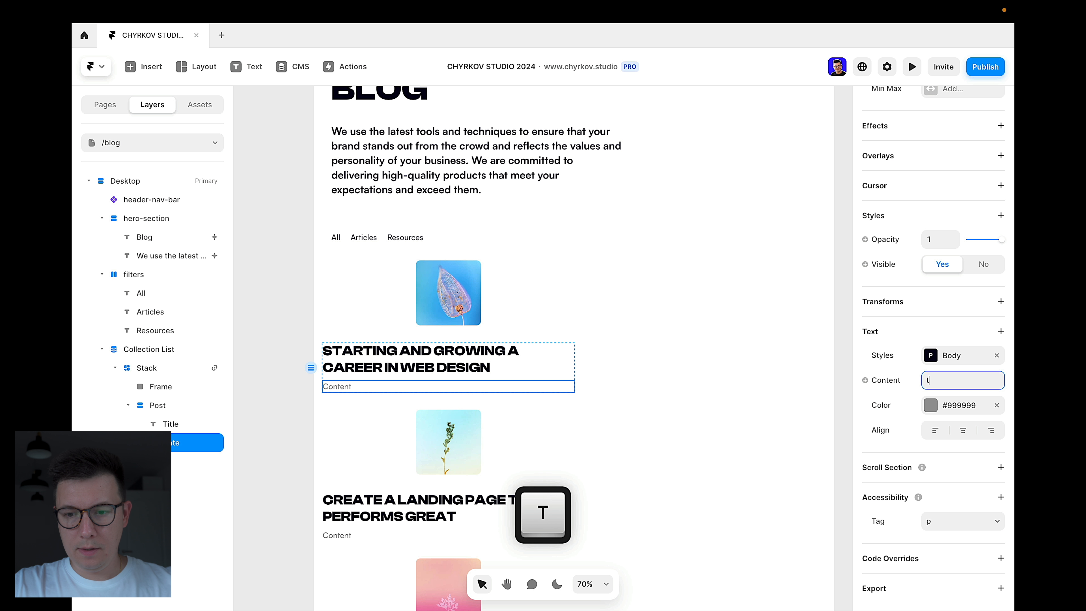
pyautogui.press('Return')
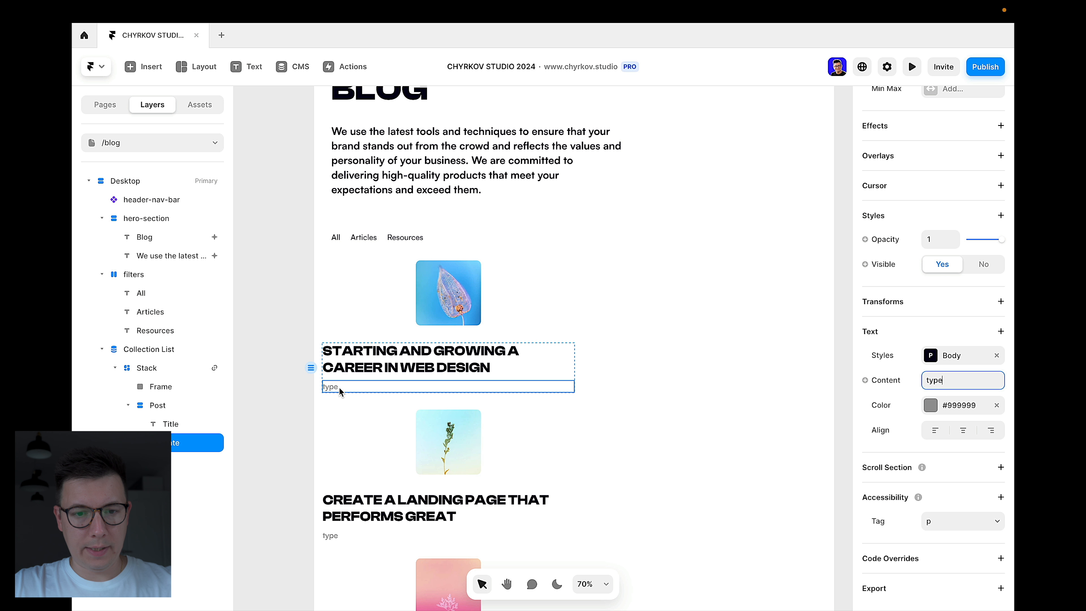
# Step: Set the color of the "type" text under the post title to the main-blue style
pyautogui.click(931, 405)
pyautogui.click(703, 501)
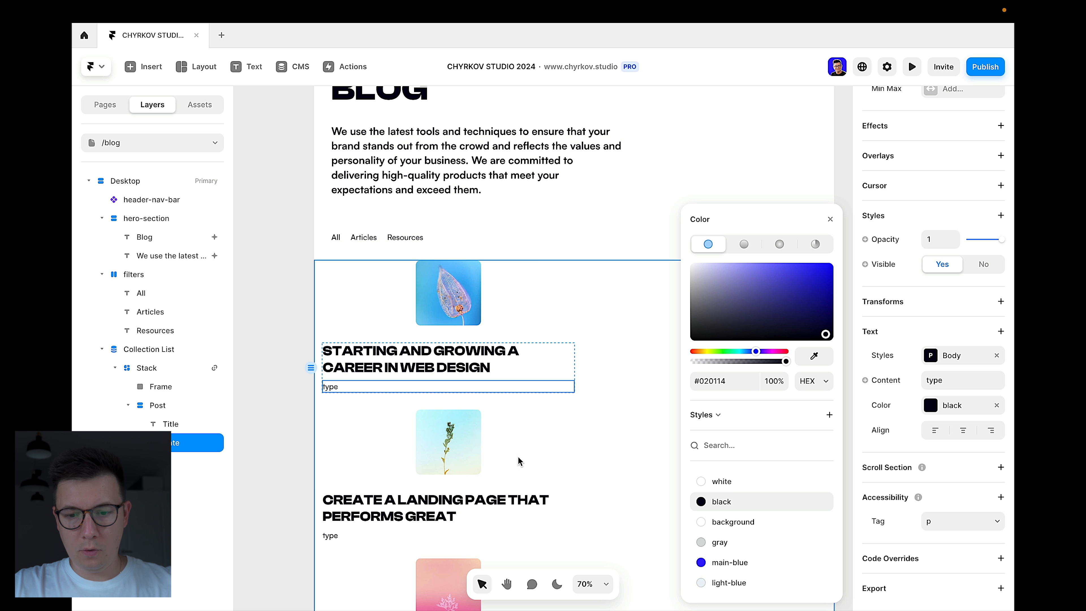
pyautogui.click(701, 562)
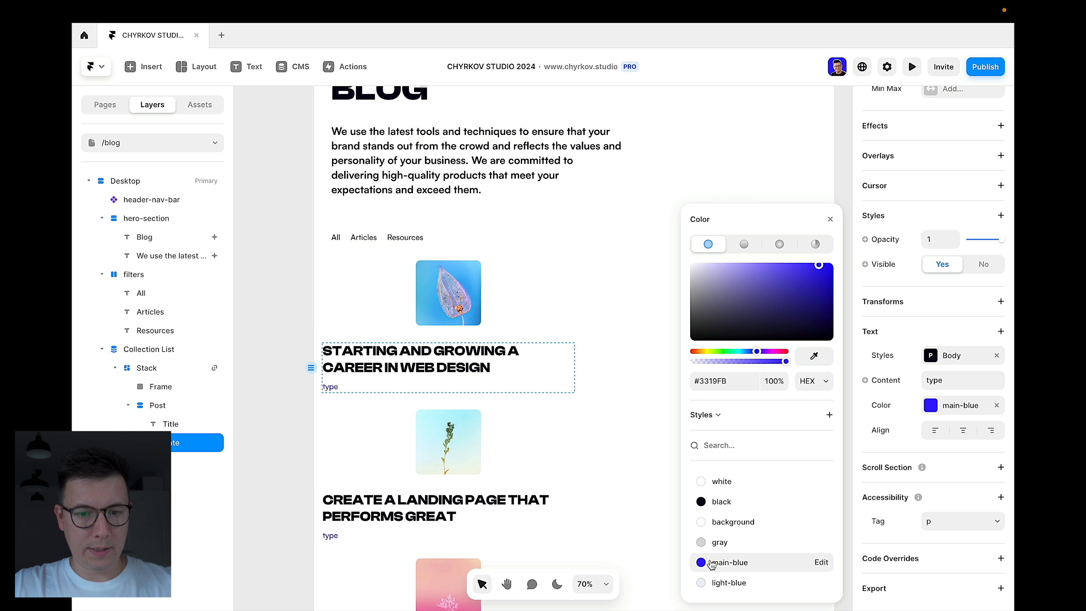
pyautogui.click(274, 290)
# Step: Set the width of the post item's image Frame to Fill
pyautogui.click(439, 357)
pyautogui.click(462, 283)
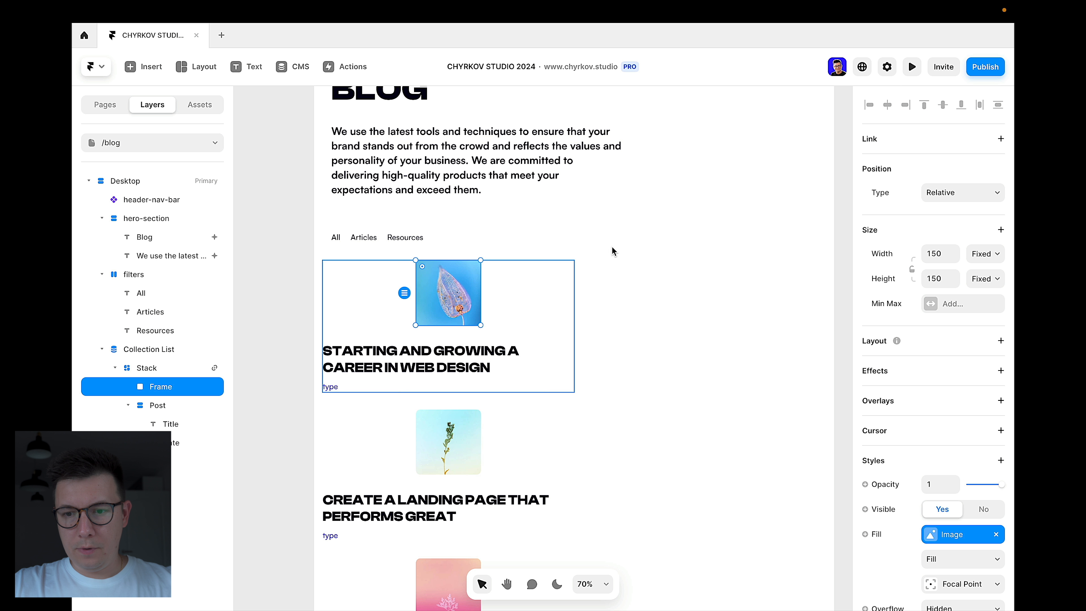
pyautogui.click(992, 255)
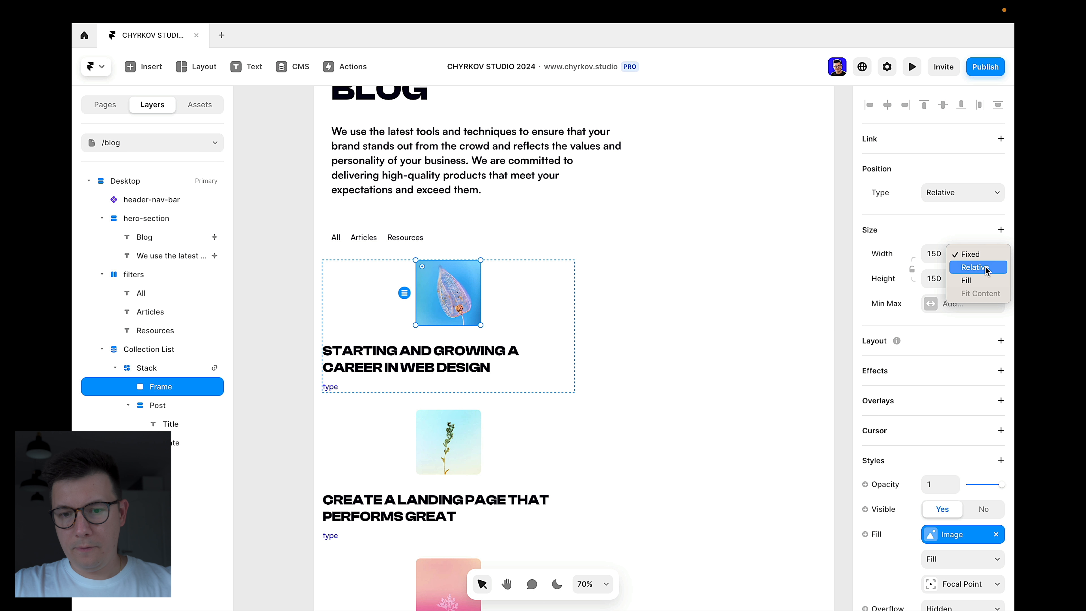
pyautogui.click(975, 281)
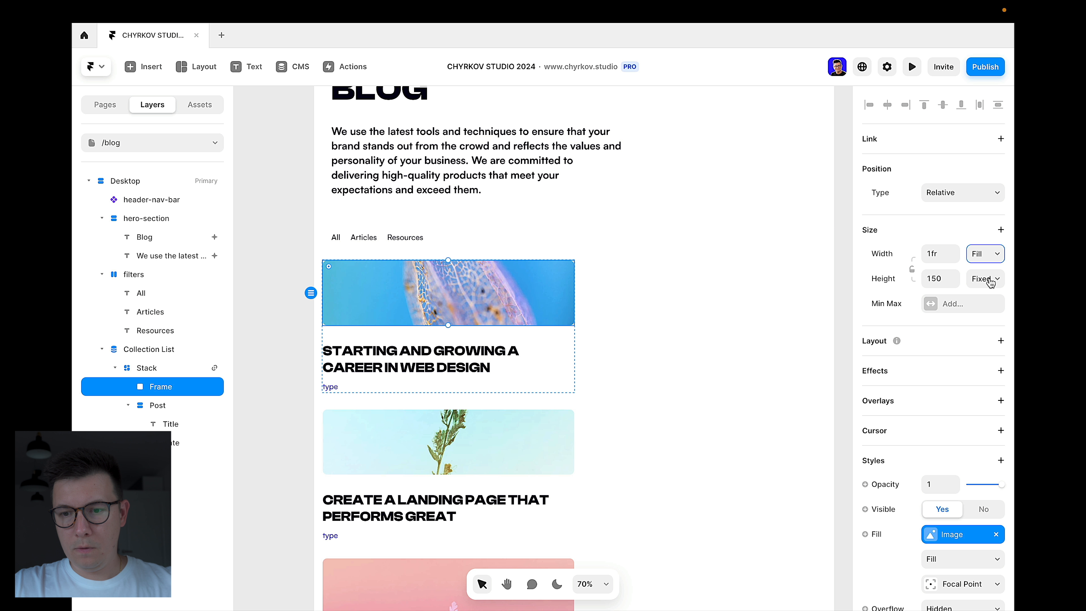
# Step: Set the post image Frame's height to 240 and lock its aspect ratio
pyautogui.click(946, 279)
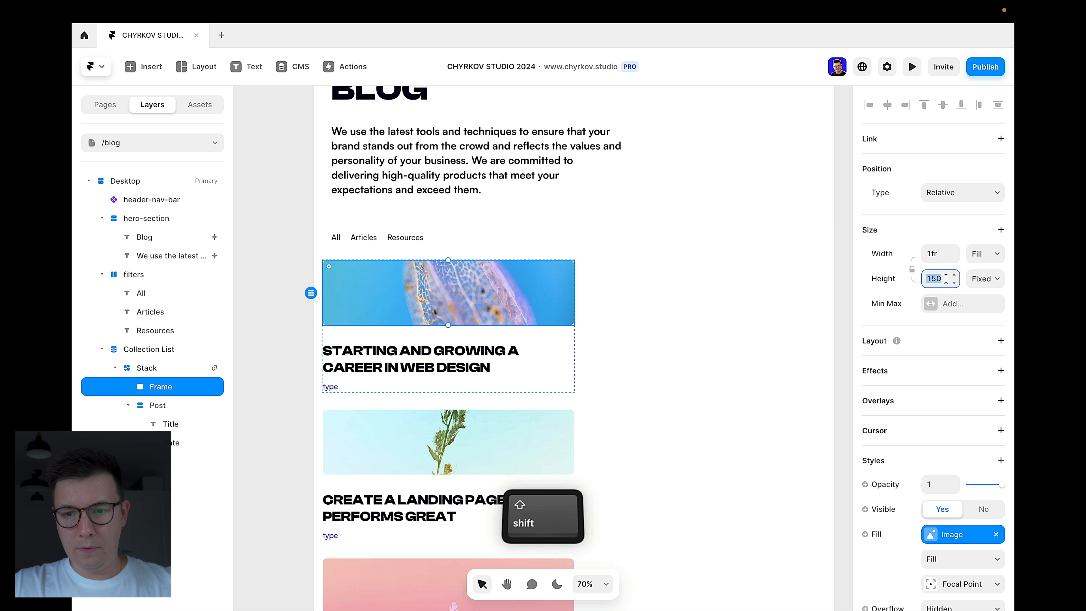
pyautogui.hotkey('shift', 'Up')
pyautogui.hotkey('shift', 'Up')
pyautogui.hotkey('shift', 'Up')
pyautogui.hotkey('shift', 'Up')
pyautogui.hotkey('shift', 'Up')
pyautogui.hotkey('shift', 'Up')
pyautogui.hotkey('shift', 'Up')
pyautogui.hotkey('shift', 'Up')
pyautogui.hotkey('shift', 'Up')
pyautogui.hotkey('shift', 'Up')
pyautogui.hotkey('shift', 'Up')
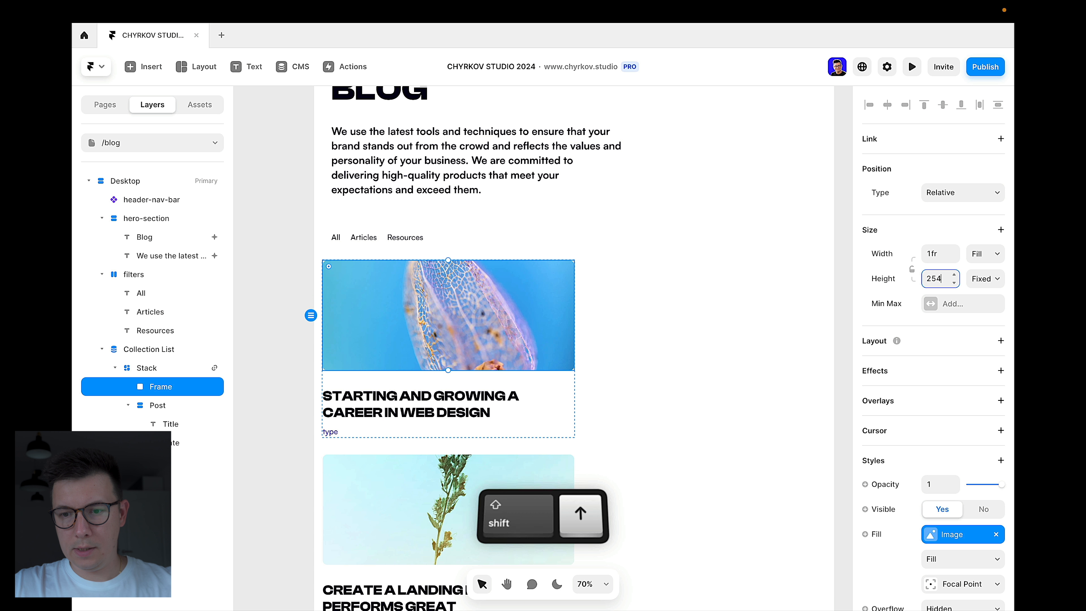
pyautogui.hotkey('shift', 'Down')
pyautogui.hotkey('shift', 'Down')
pyautogui.hotkey('shift', 'Down')
pyautogui.hotkey('shift', 'Down')
pyautogui.hotkey('shift', 'Down')
pyautogui.hotkey('shift', 'Up')
pyautogui.hotkey('shift', 'Up')
pyautogui.hotkey('shift', 'Up')
pyautogui.hotkey('shift', 'Up')
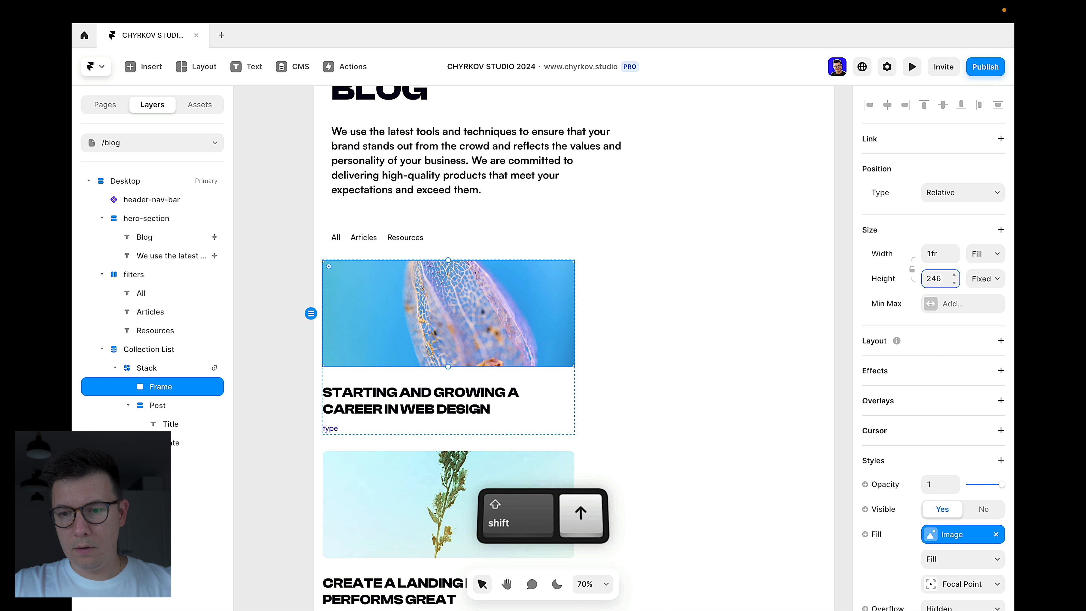
pyautogui.press('Down')
pyautogui.press('Down')
pyautogui.press('Down')
pyautogui.press('Down')
pyautogui.press('Down')
pyautogui.press('Down')
pyautogui.press('Down')
pyautogui.press('Down')
pyautogui.press('Down')
pyautogui.press('Down')
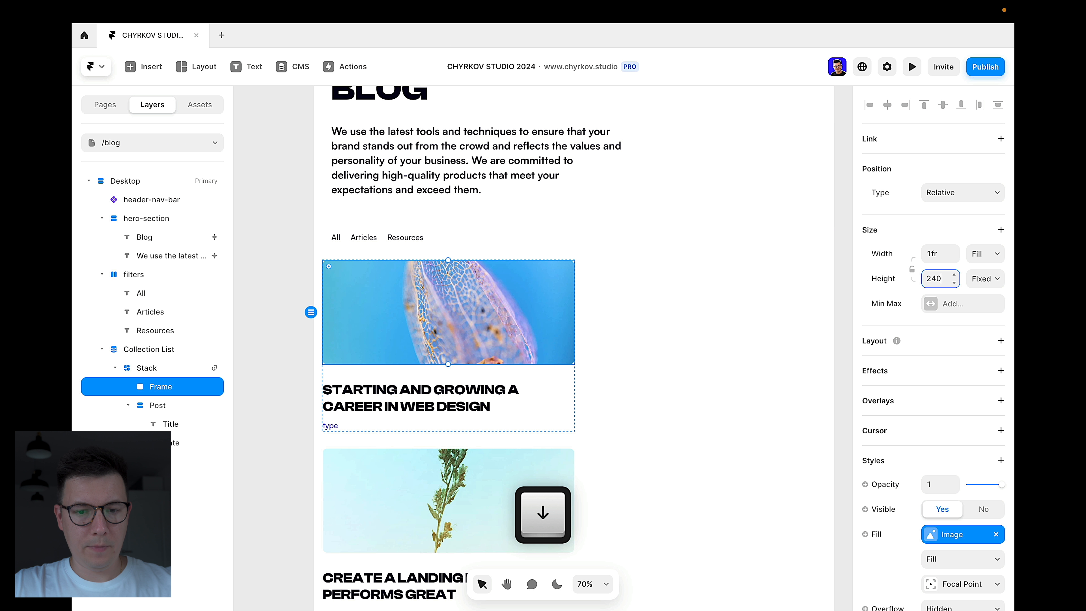
pyautogui.click(912, 270)
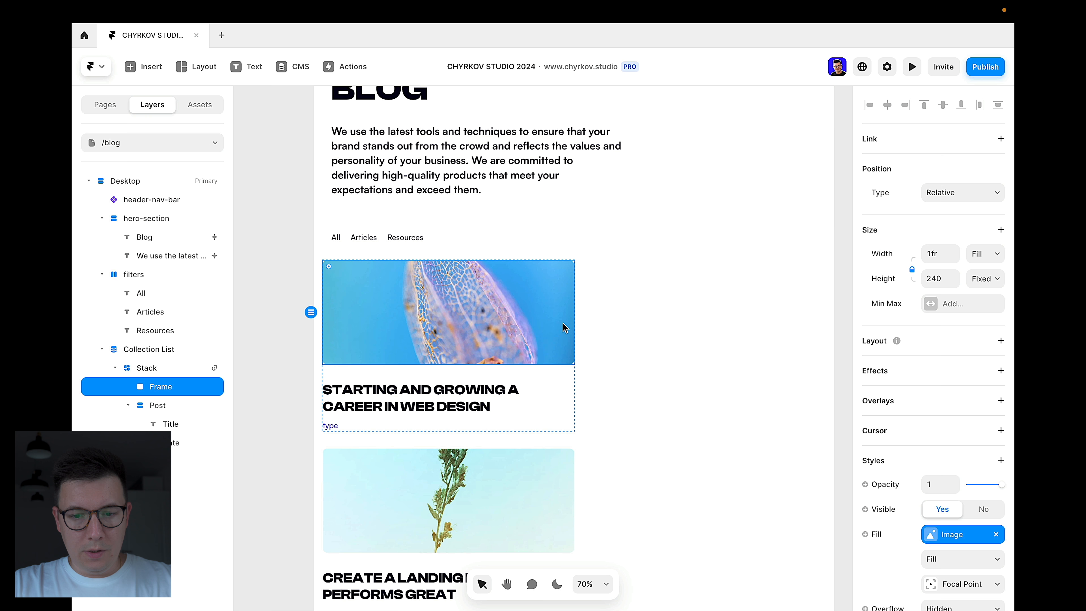
# Step: Try a different gap on the post item Stack
pyautogui.scroll(-2, 597, 400)
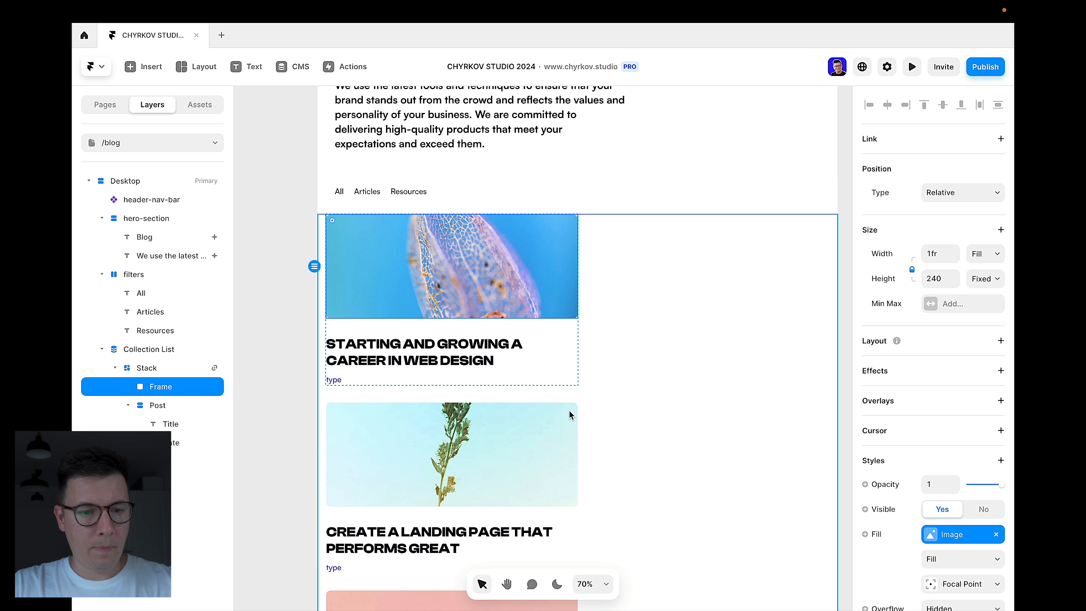
pyautogui.click(139, 368)
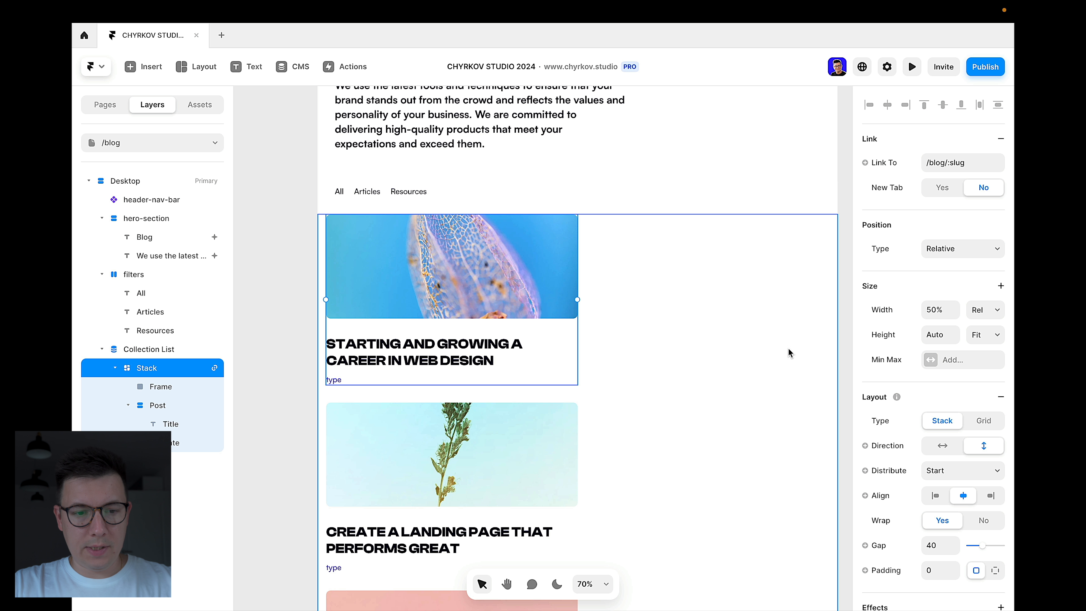
pyautogui.click(937, 543)
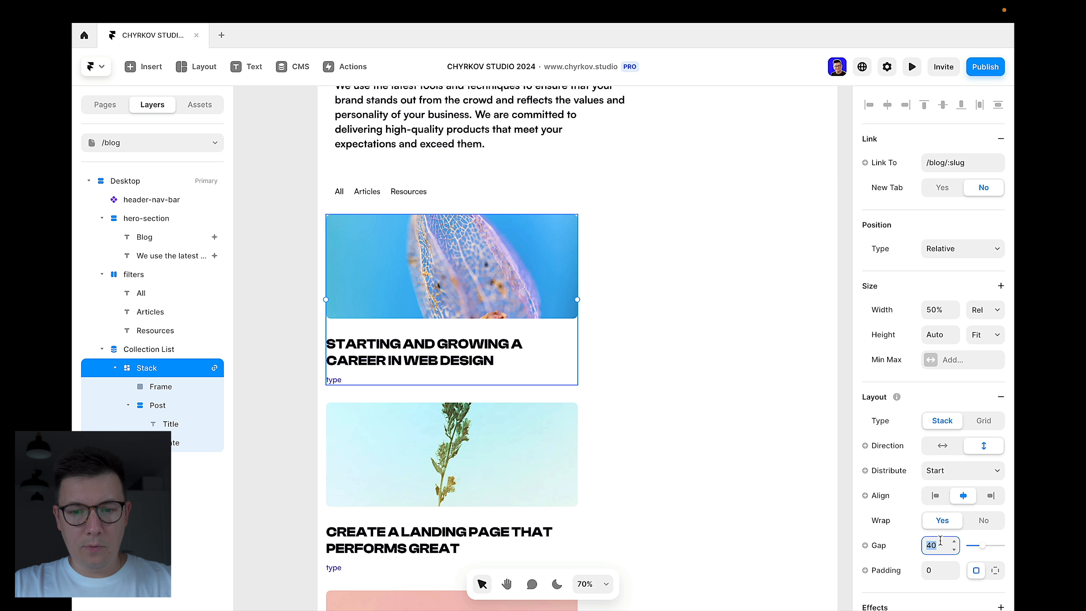
pyautogui.hotkey('shift', 'Down')
pyautogui.hotkey('shift', 'Up')
pyautogui.hotkey('shift', 'Up')
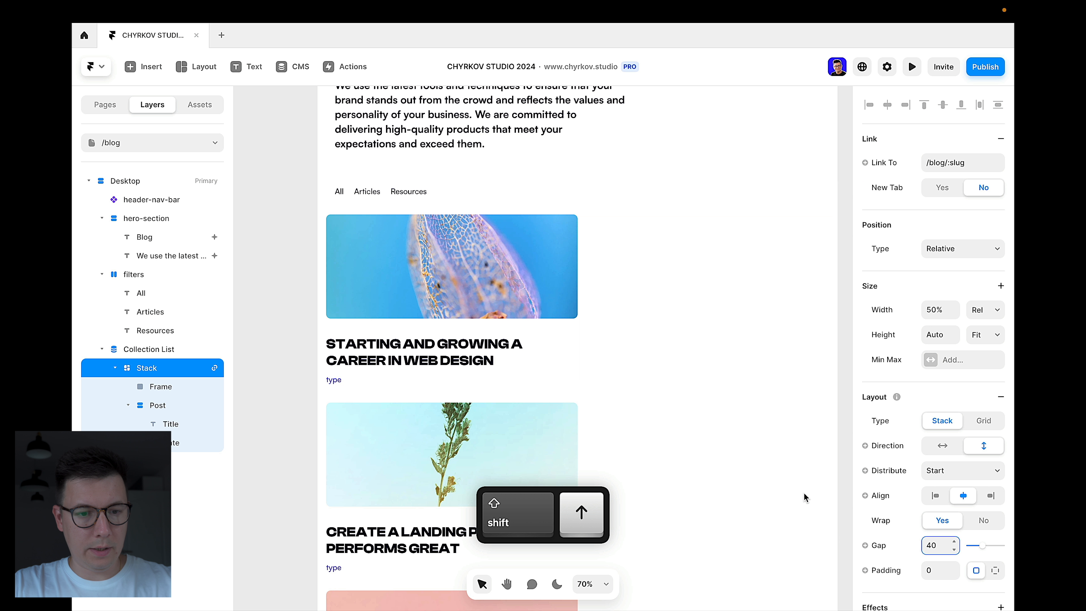
# Step: Reduce the gap of the blog Collection List to 8
pyautogui.click(167, 349)
pyautogui.click(948, 512)
pyautogui.hotkey('shift', 'Down')
pyautogui.hotkey('shift', 'Down')
pyautogui.hotkey('shift', 'Down')
pyautogui.hotkey('shift', 'Down')
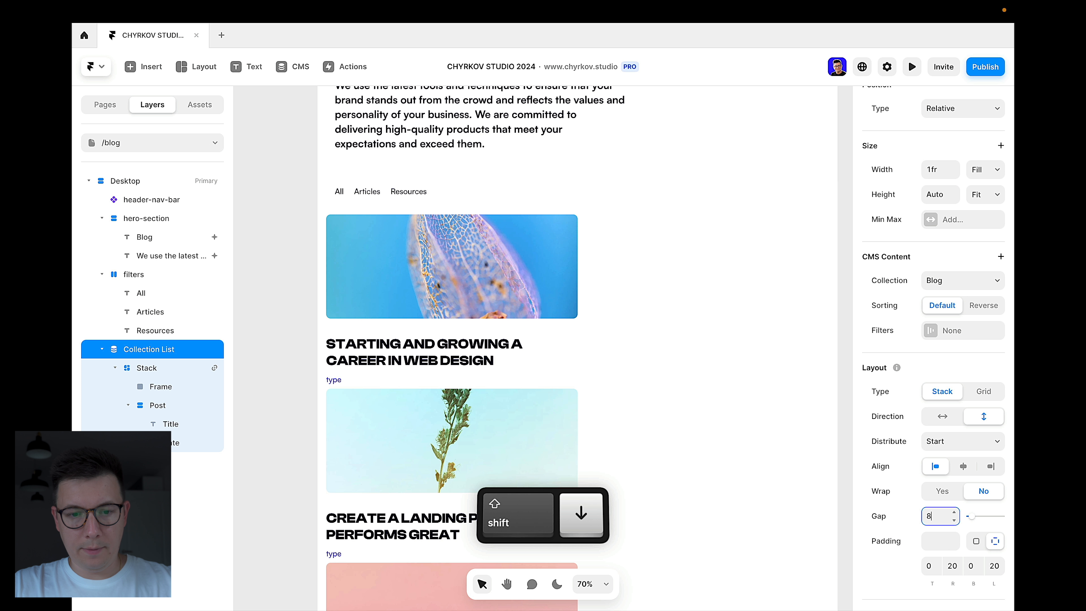
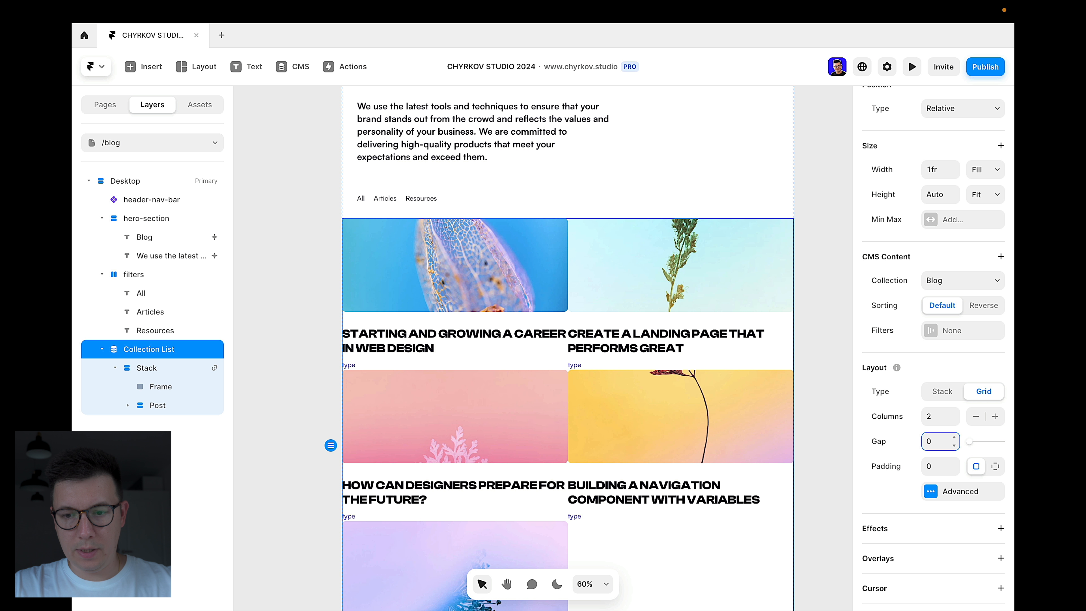
# Step: Set the gap of the two-column Collection List grid to 24
pyautogui.hotkey('shift', 'Up')
pyautogui.hotkey('shift', 'Up')
pyautogui.hotkey('shift', 'Up')
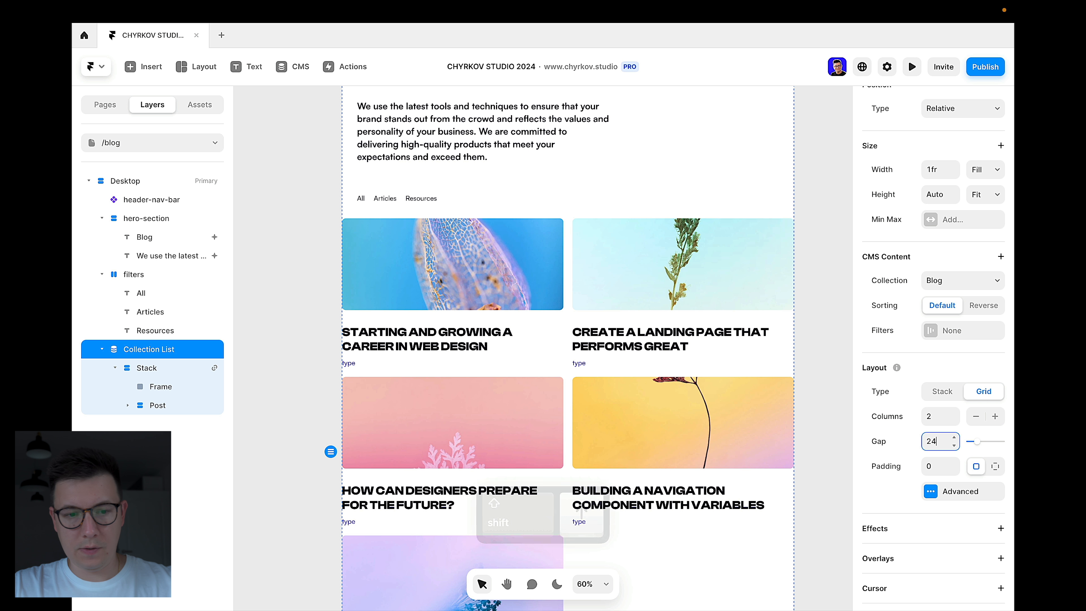
# Step: Set a uniform padding of 40 on the Collection List
pyautogui.click(941, 466)
pyautogui.hotkey('shift', 'Up')
pyautogui.hotkey('shift', 'Up')
pyautogui.hotkey('shift', 'Up')
pyautogui.hotkey('shift', 'Up')
pyautogui.hotkey('shift', 'Up')
pyautogui.scroll(2, 466, 294)
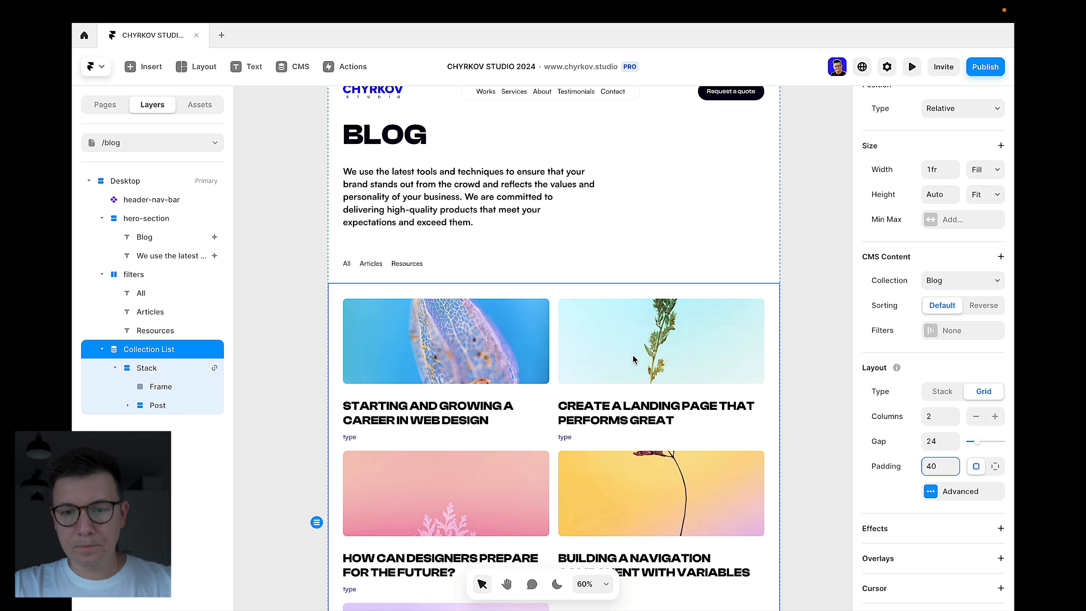
# Step: Set the gap between image and text in the post item Stack to 24
pyautogui.scroll(-4, 633, 359)
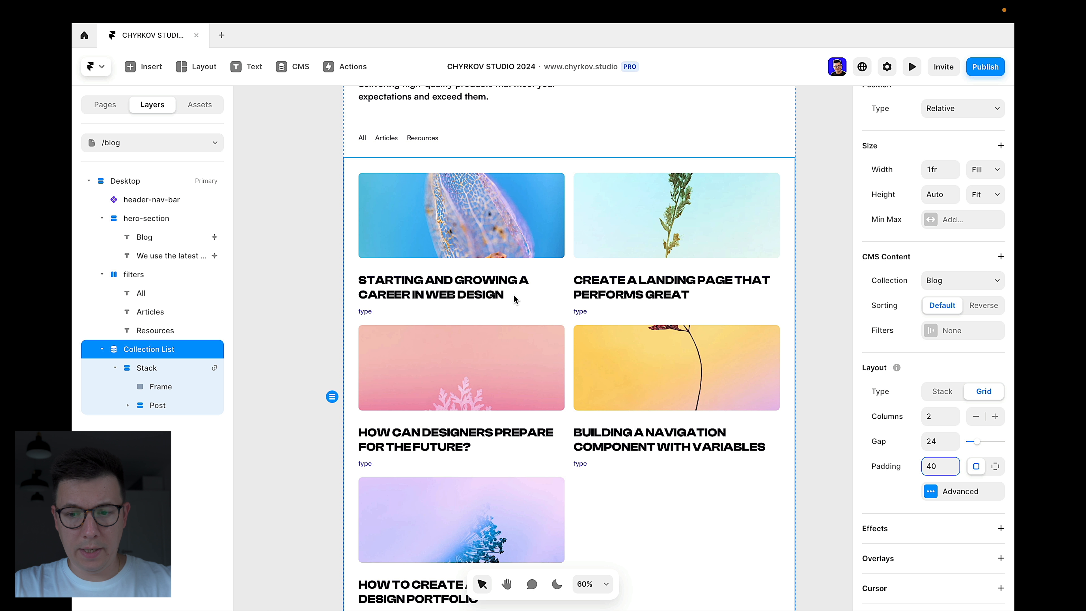
pyautogui.click(157, 373)
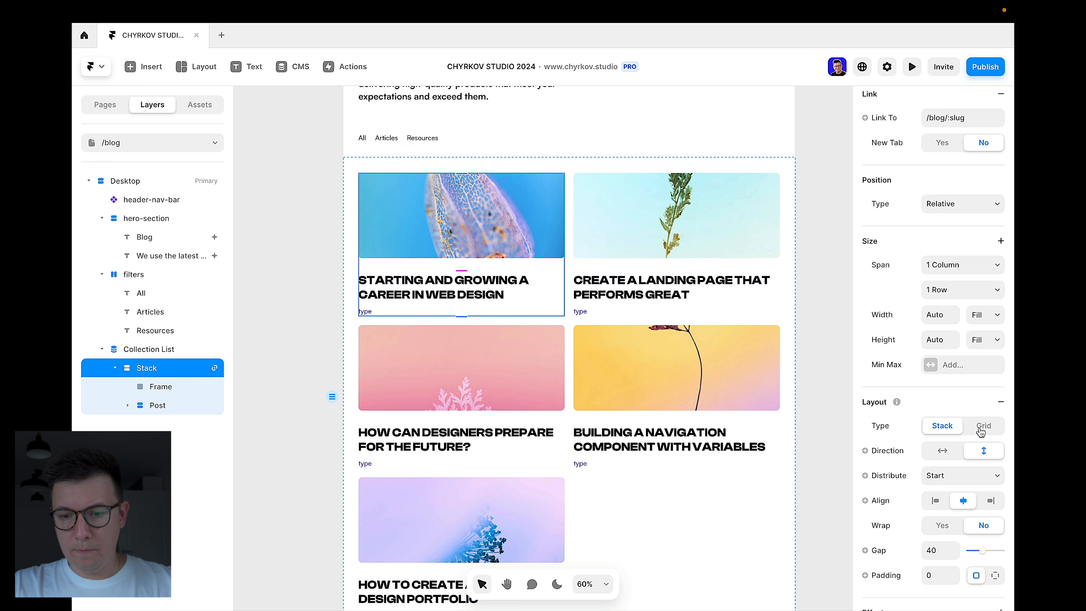
pyautogui.click(935, 551)
pyautogui.hotkey('shift', 'Up')
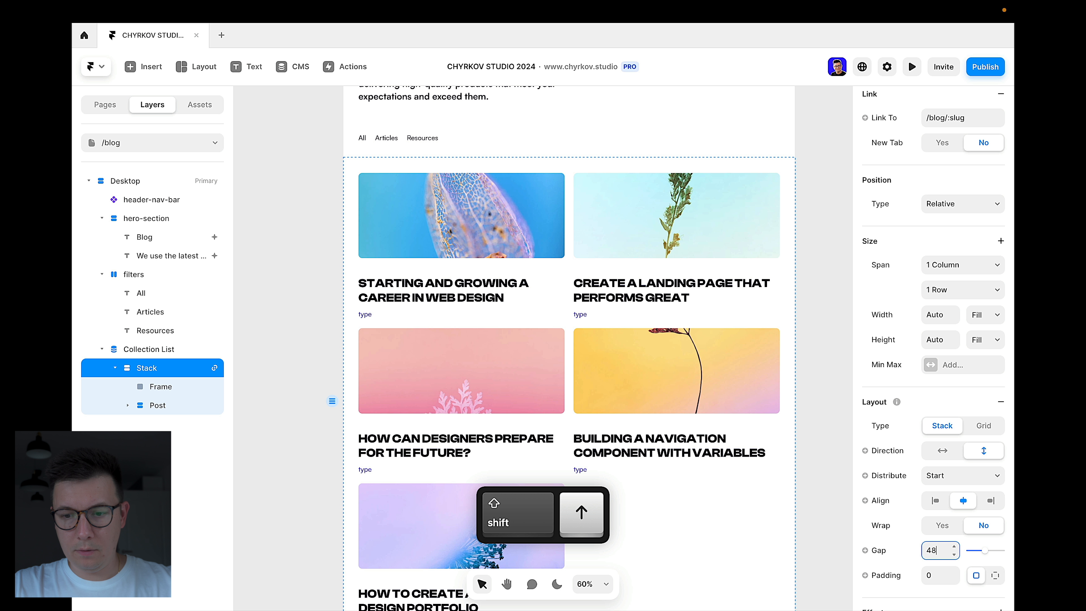
pyautogui.hotkey('shift', 'Down')
pyautogui.hotkey('shift', 'Down')
pyautogui.hotkey('shift', 'Down')
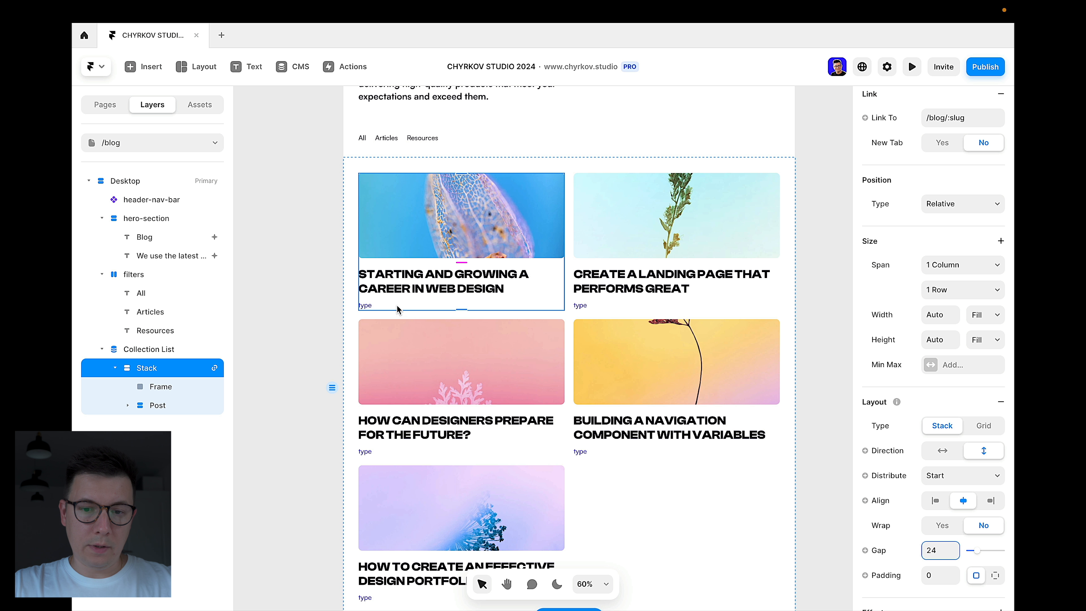
# Step: Give the post item Stack individual padding per side, with a top padding of 40
pyautogui.click(571, 324)
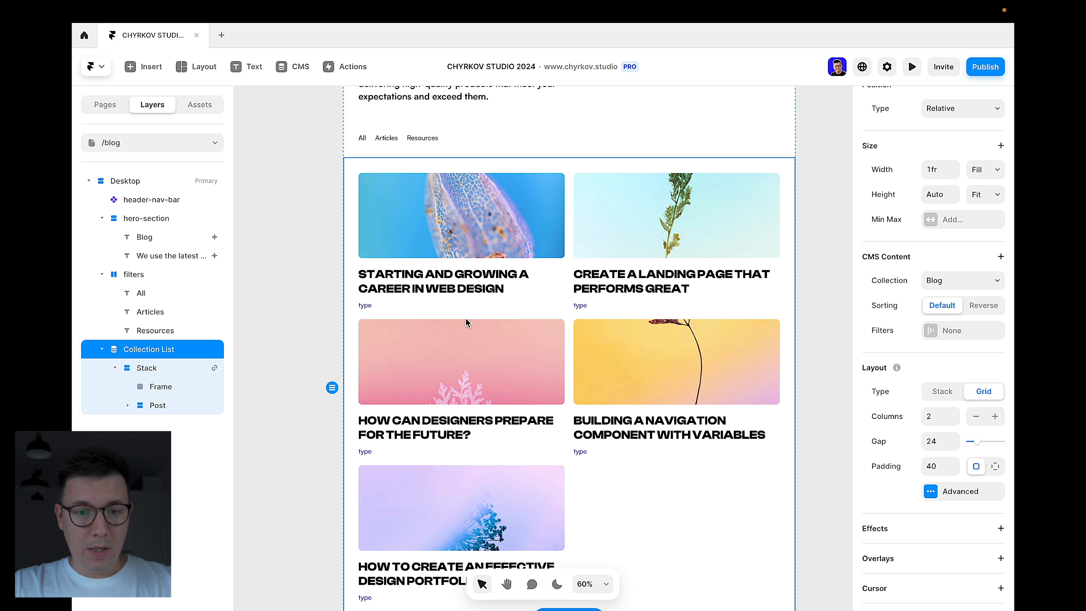
pyautogui.click(131, 371)
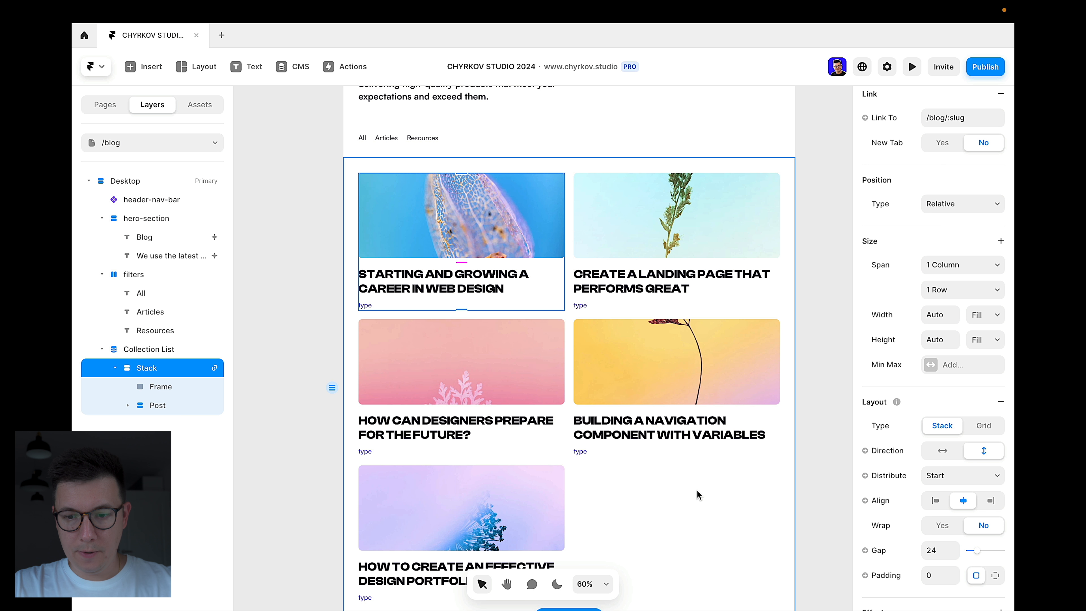
pyautogui.click(996, 577)
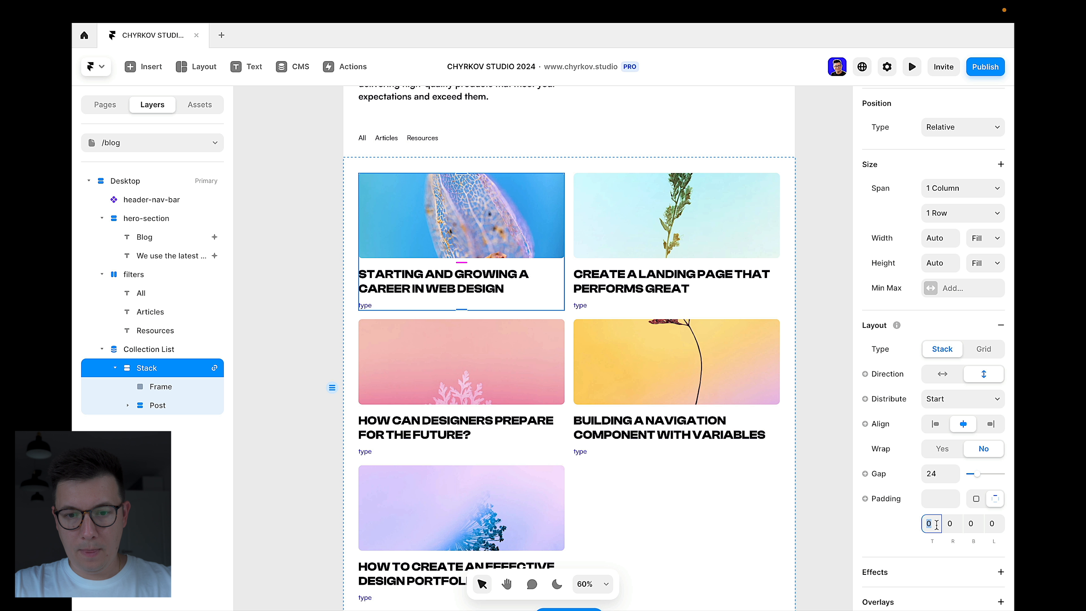
pyautogui.hotkey('shift', 'Up')
pyautogui.hotkey('shift', 'Up')
pyautogui.hotkey('shift', 'Up')
pyautogui.hotkey('shift', 'Up')
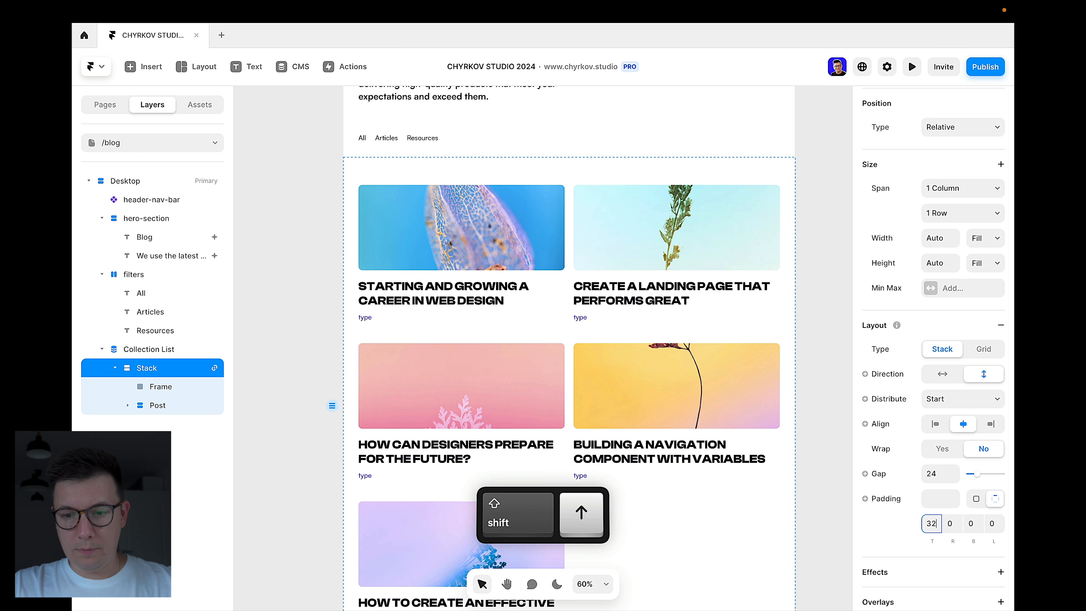
pyautogui.hotkey('shift', 'Up')
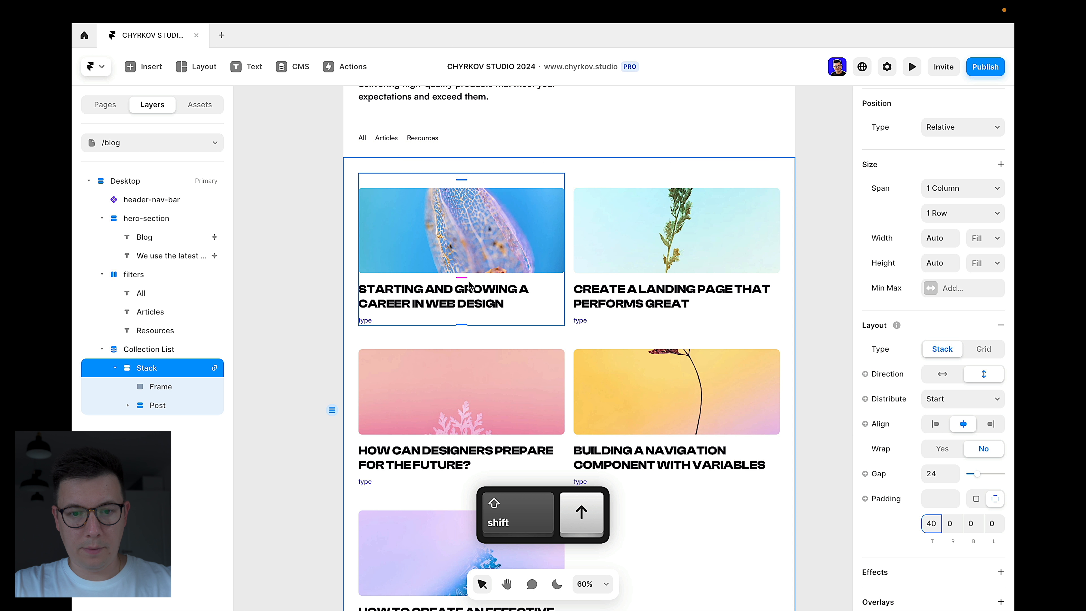
pyautogui.click(839, 265)
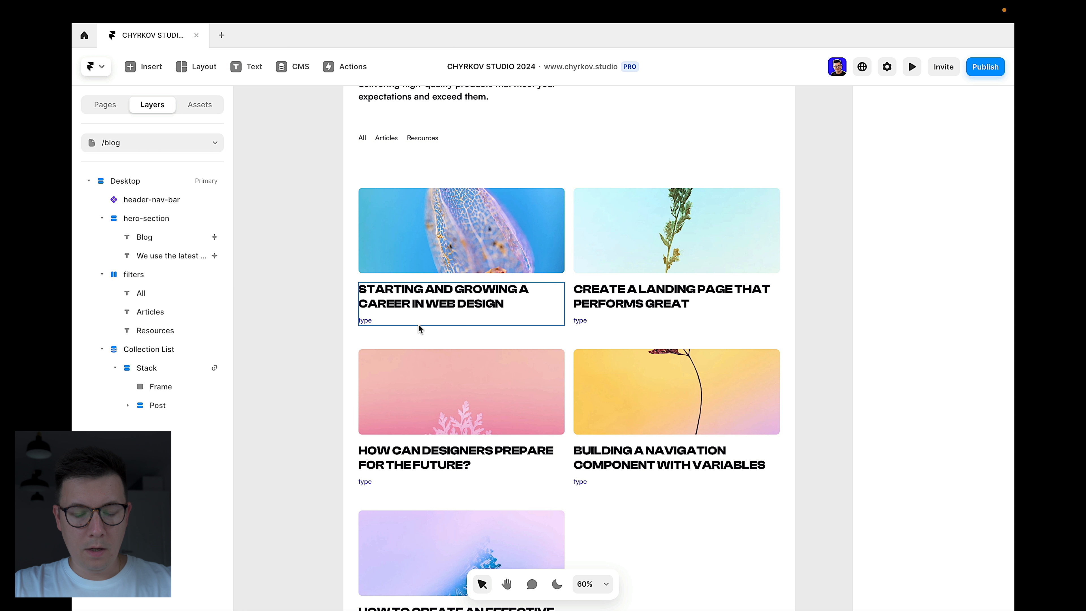
# Step: Give the Collection List individual padding per side: 0 top, 20 right, 0 bottom and 20 left
pyautogui.scroll(-5, 540, 360)
pyautogui.scroll(2, 510, 268)
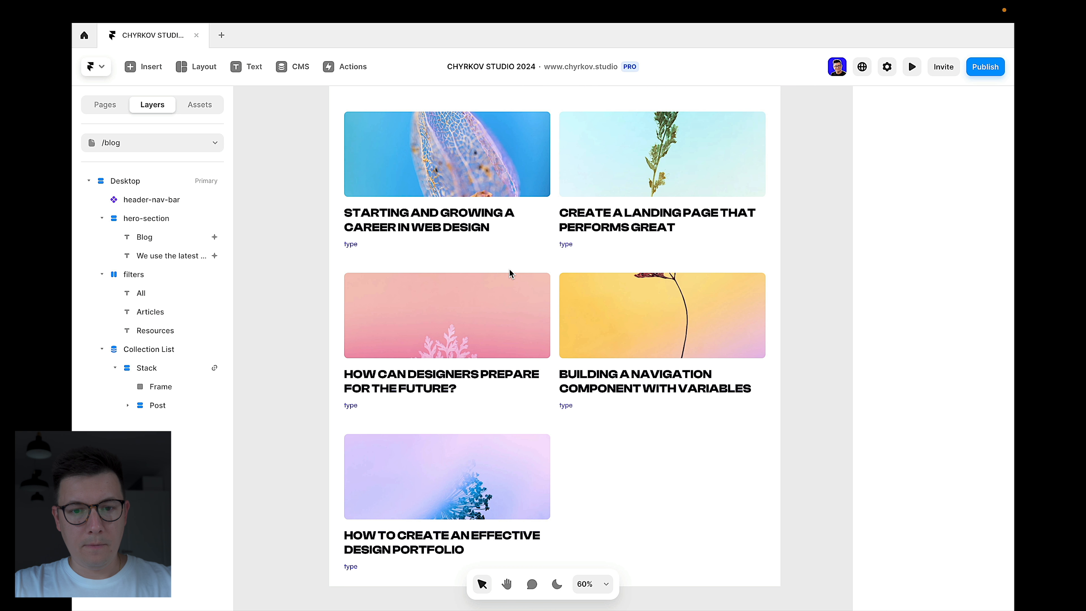
pyautogui.scroll(3, 500, 261)
pyautogui.click(487, 215)
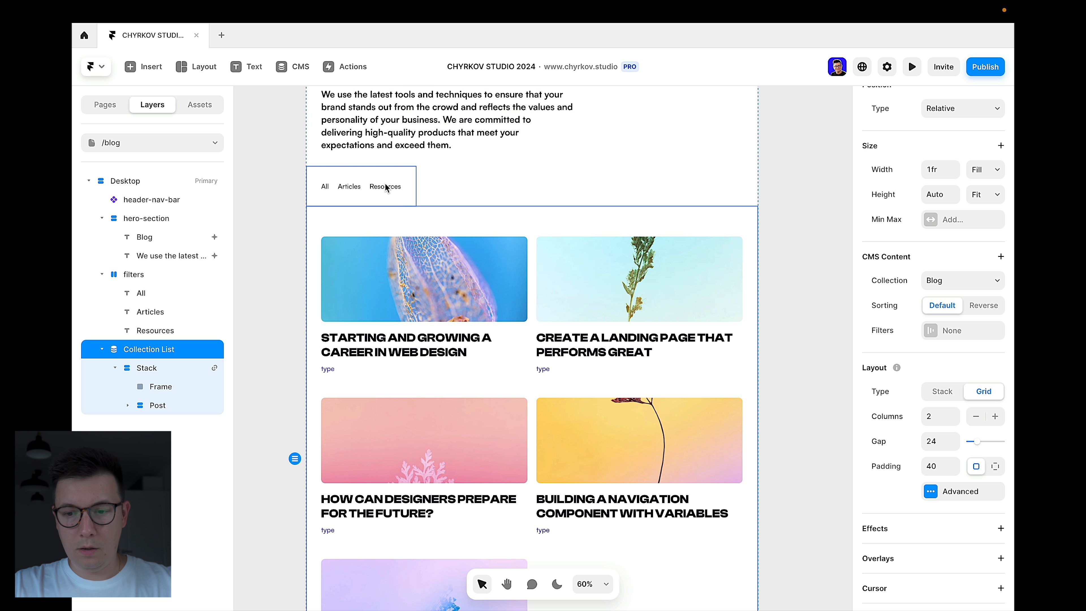
pyautogui.click(995, 465)
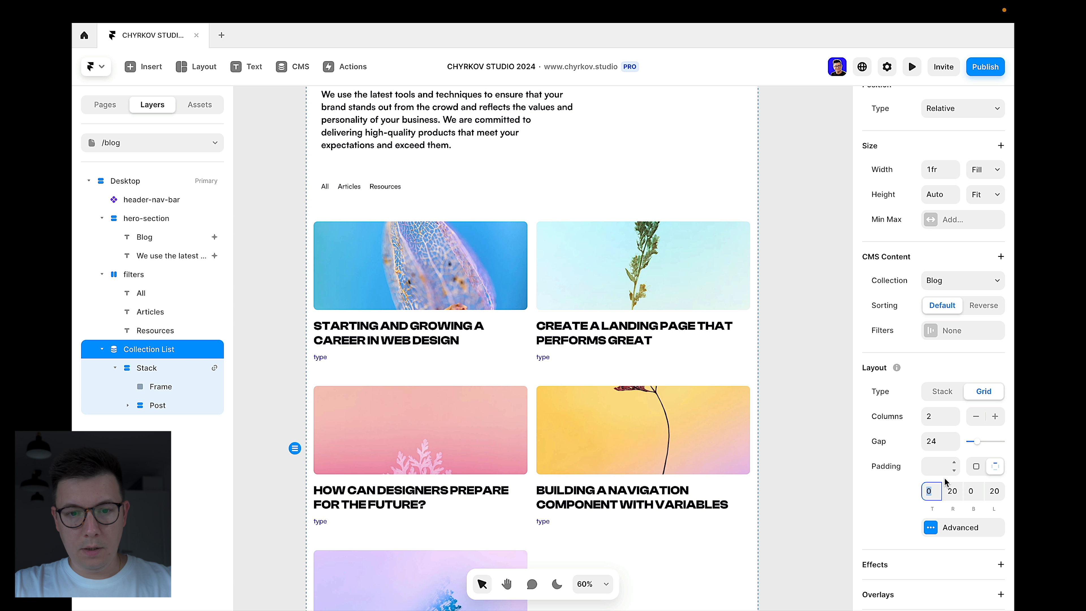
pyautogui.click(792, 258)
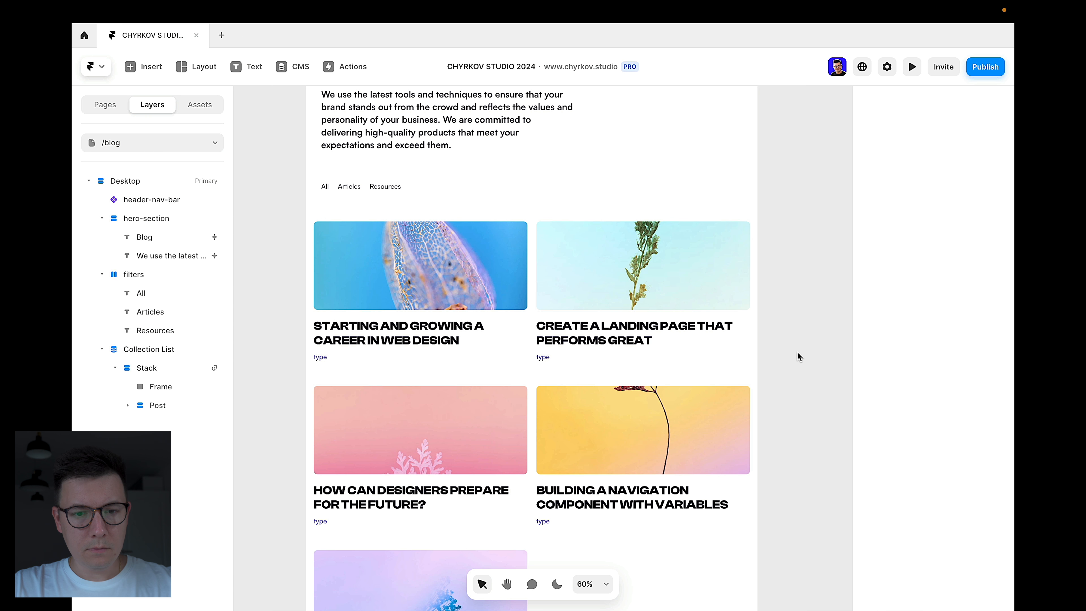
# Step: Edit the fields of the Blog collection in the CMS and move the Date field above Title
pyautogui.scroll(2, 799, 357)
pyautogui.scroll(-1, 471, 295)
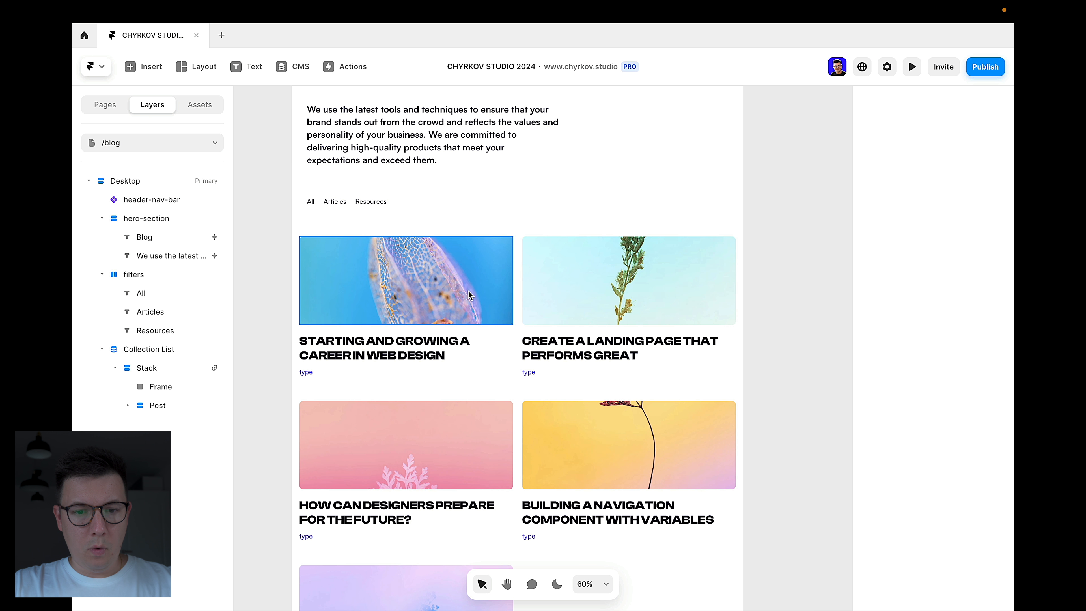
pyautogui.scroll(-4, 469, 293)
pyautogui.scroll(3, 374, 305)
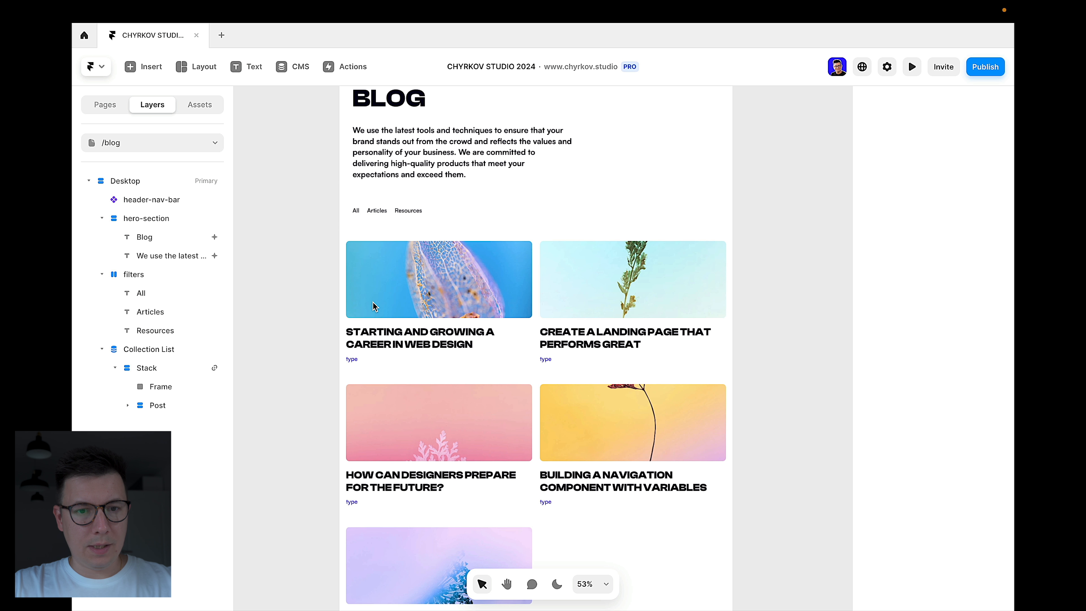
pyautogui.click(296, 66)
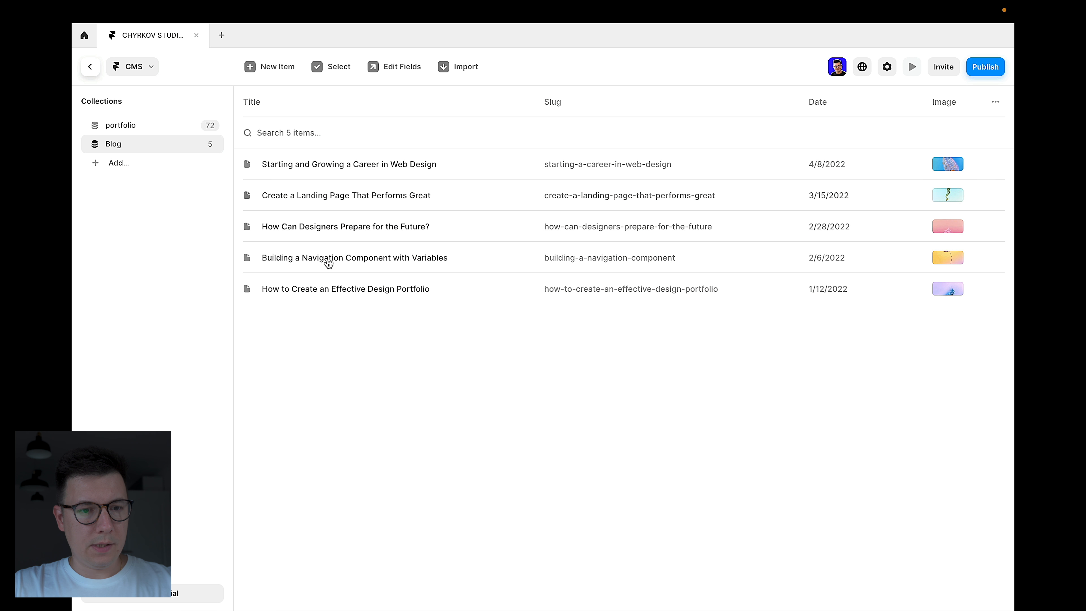
pyautogui.click(392, 67)
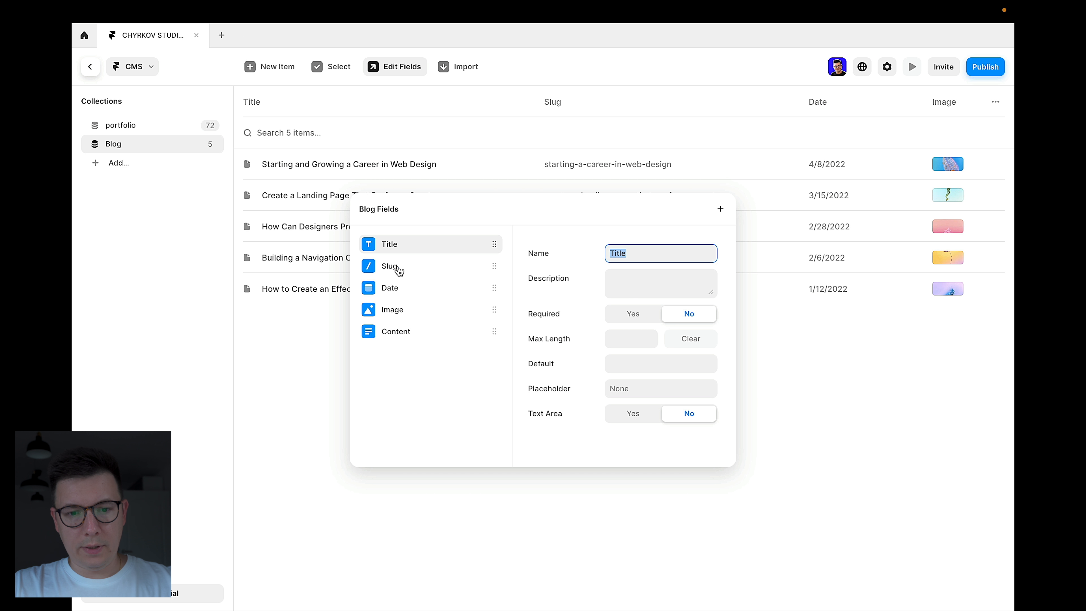
pyautogui.click(391, 289)
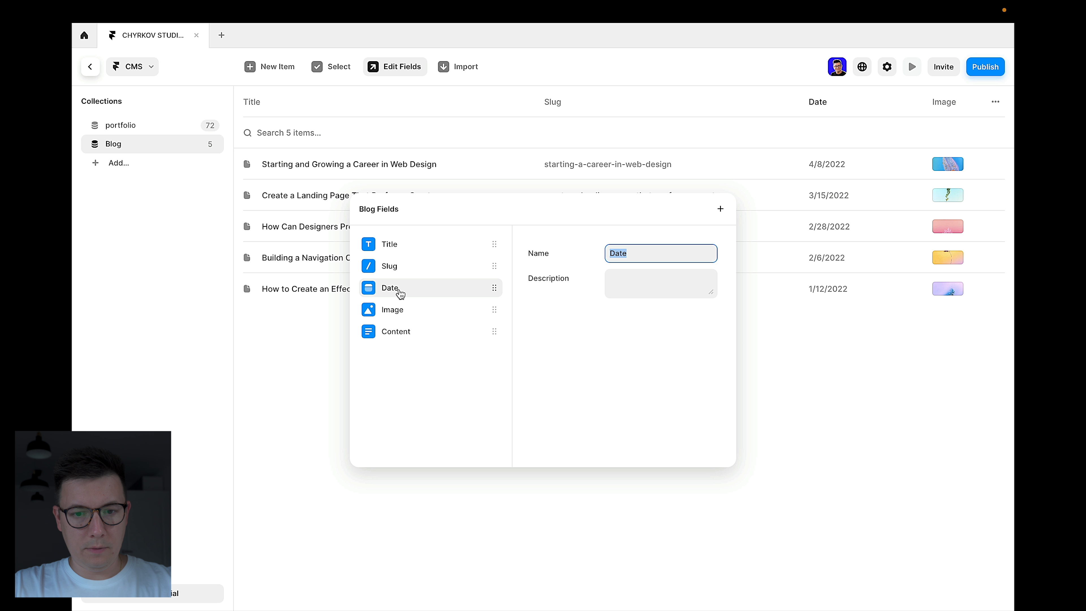
pyautogui.moveTo(489, 287); pyautogui.dragTo(461, 241)
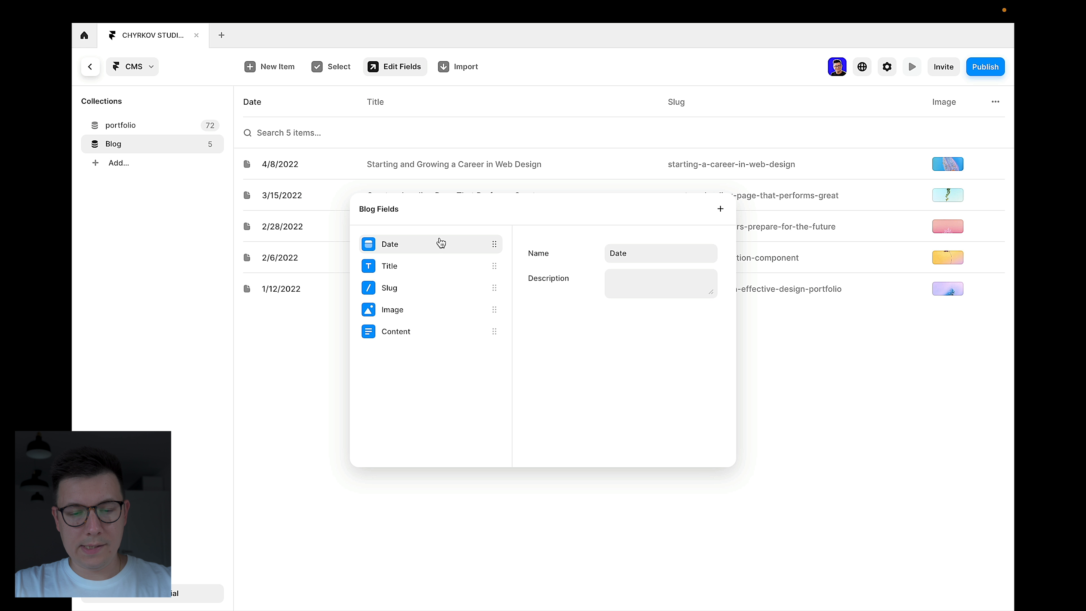
# Step: Check the Slug, Image and Content field settings, then add an Option field to the Blog collection
pyautogui.click(395, 293)
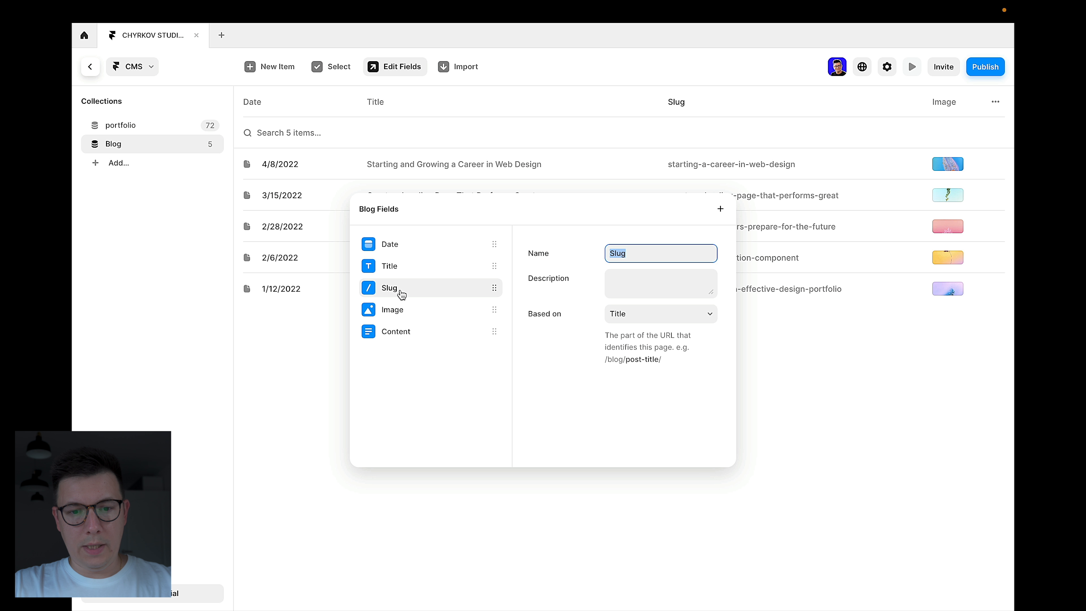
pyautogui.click(395, 309)
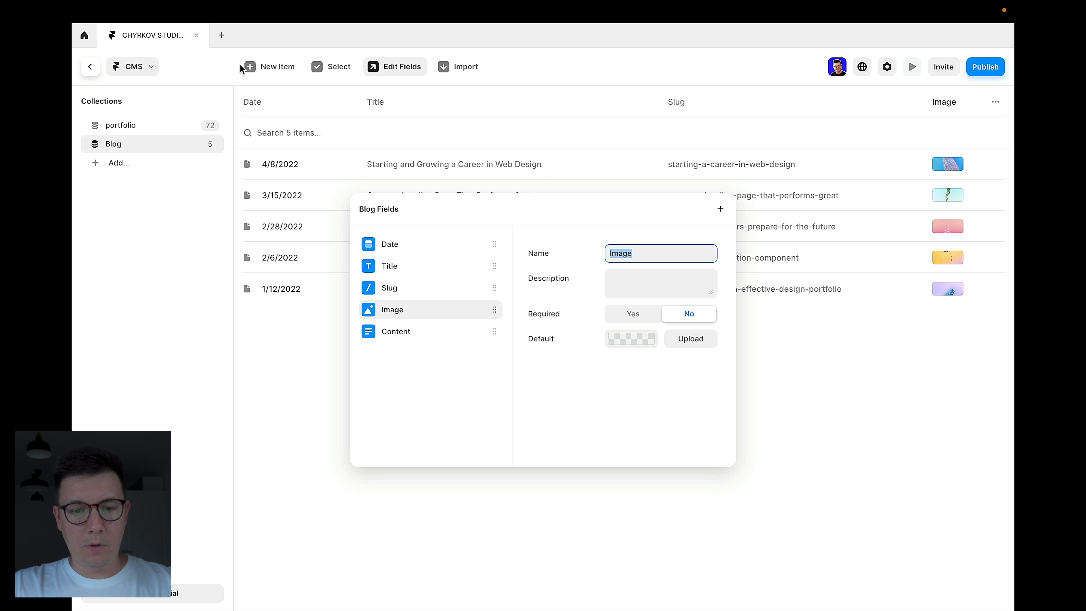
pyautogui.click(443, 333)
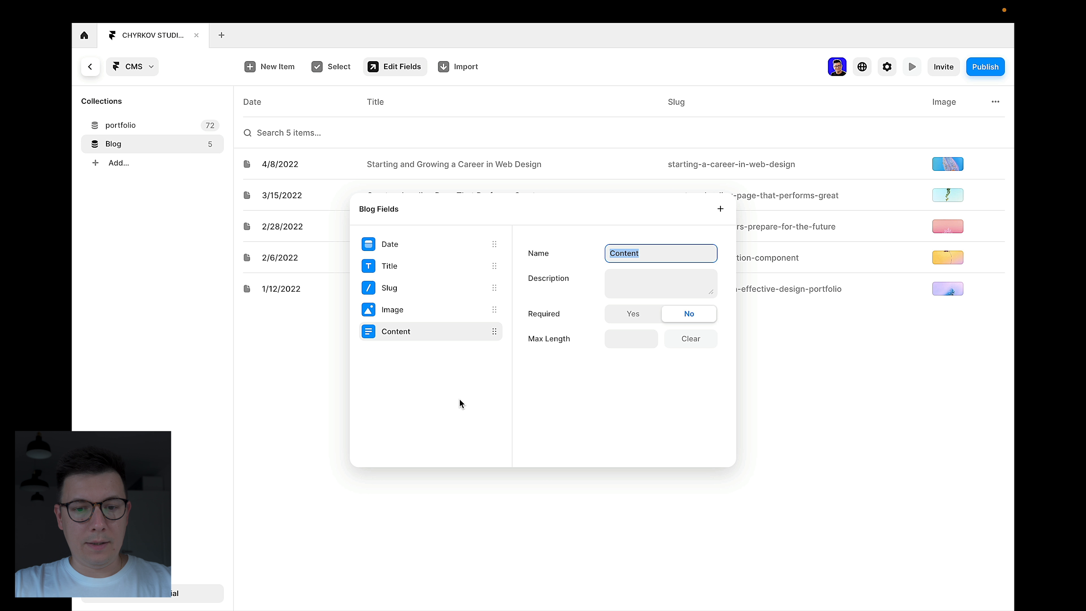
pyautogui.click(483, 378)
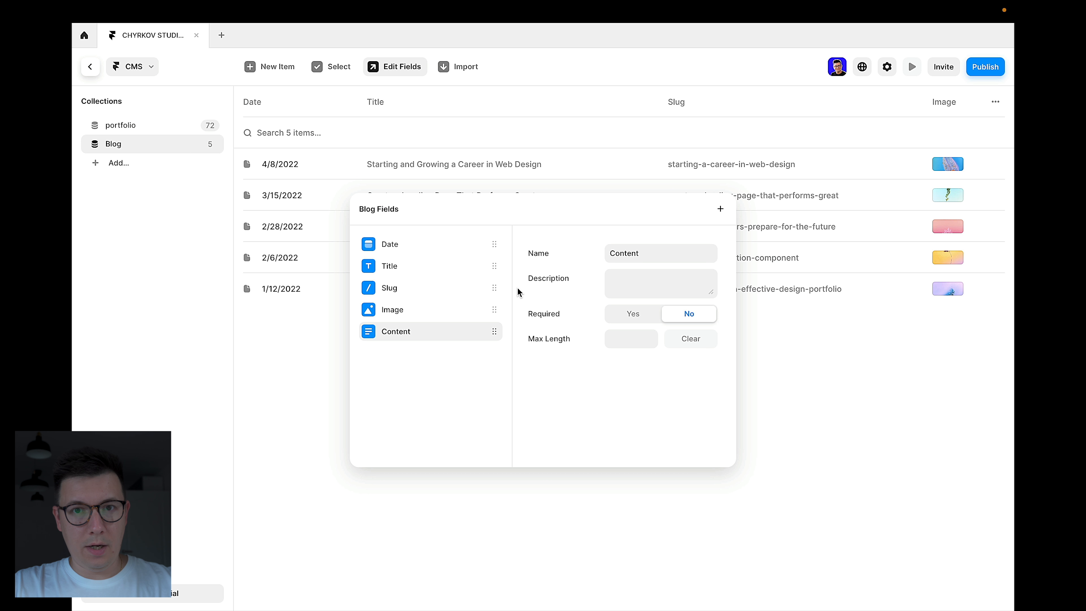
pyautogui.click(722, 210)
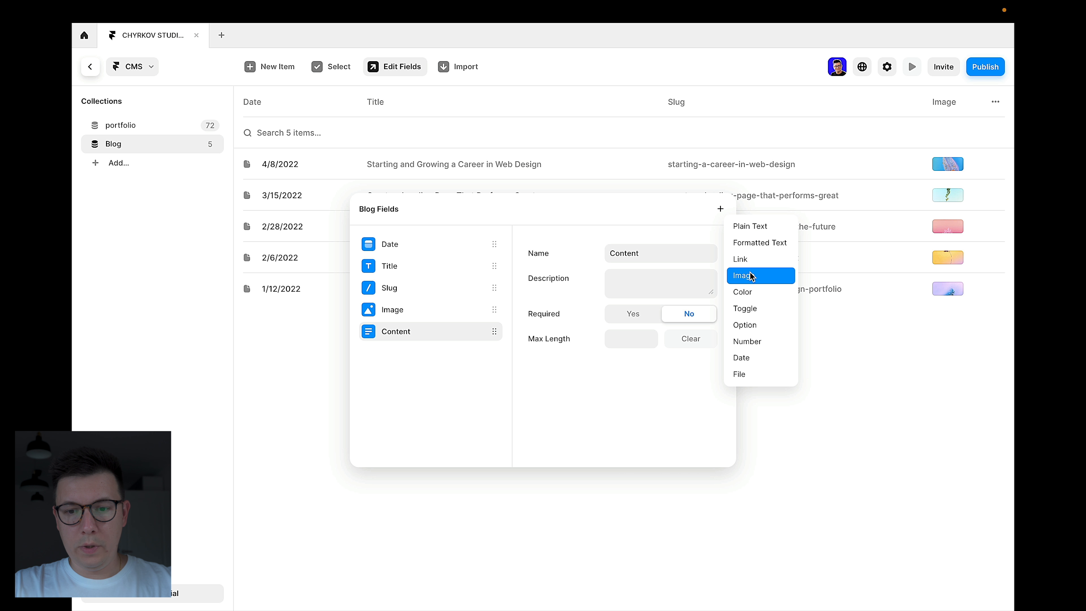
pyautogui.click(753, 326)
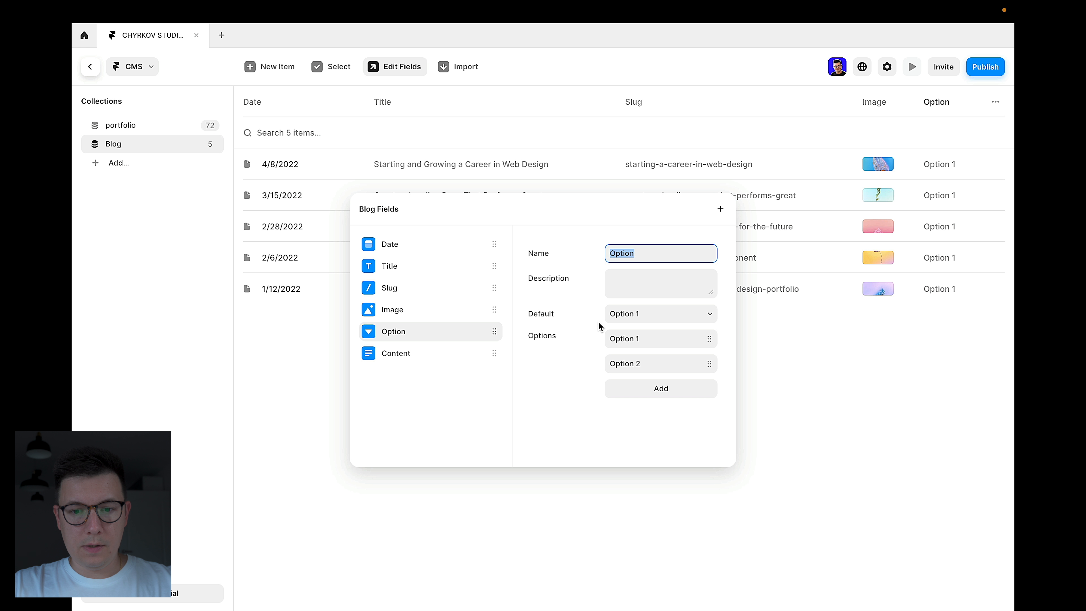
# Step: Name the two choices of the new Option field Articles and Resources
pyautogui.click(647, 339)
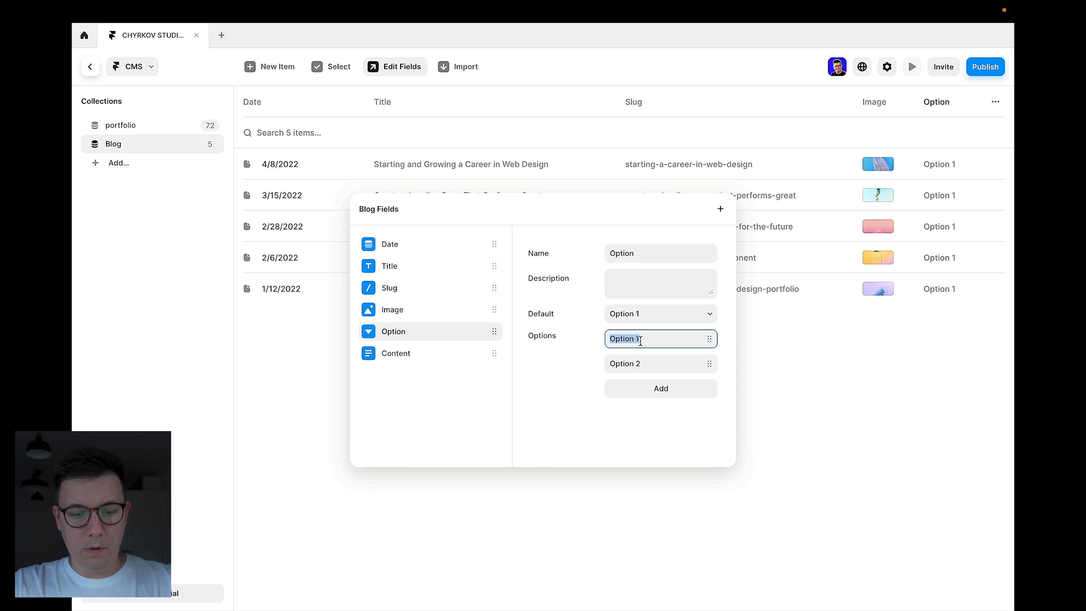
pyautogui.write('Ar')
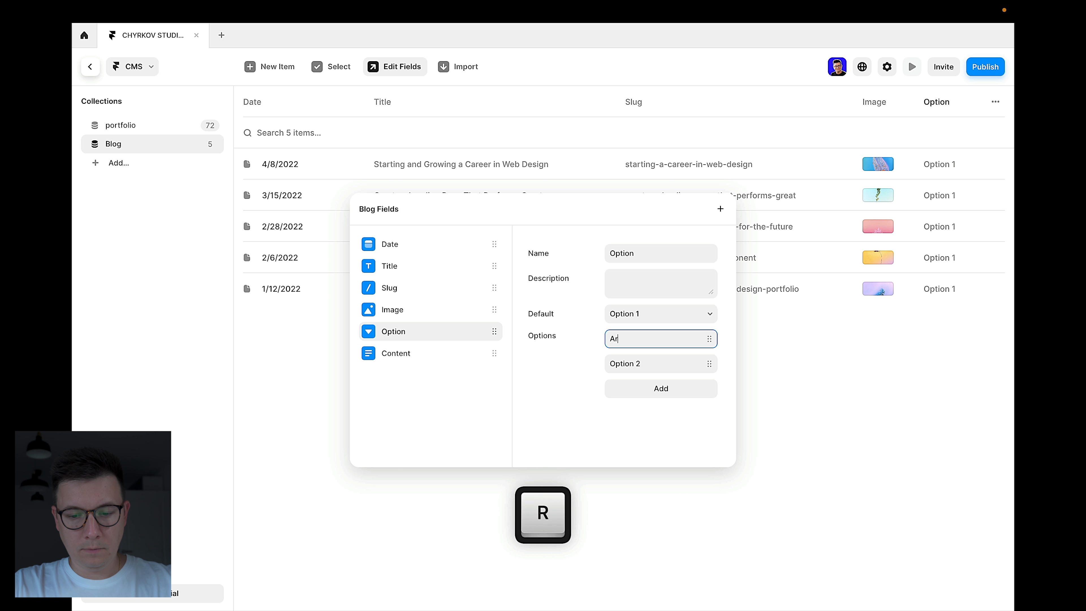
pyautogui.write('ticles')
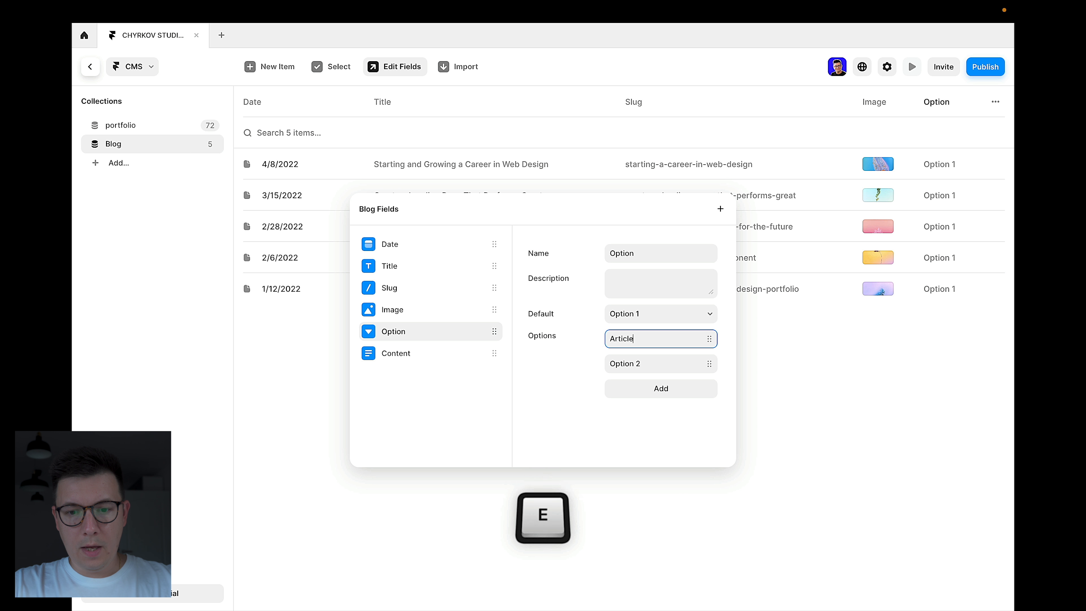
pyautogui.click(651, 361)
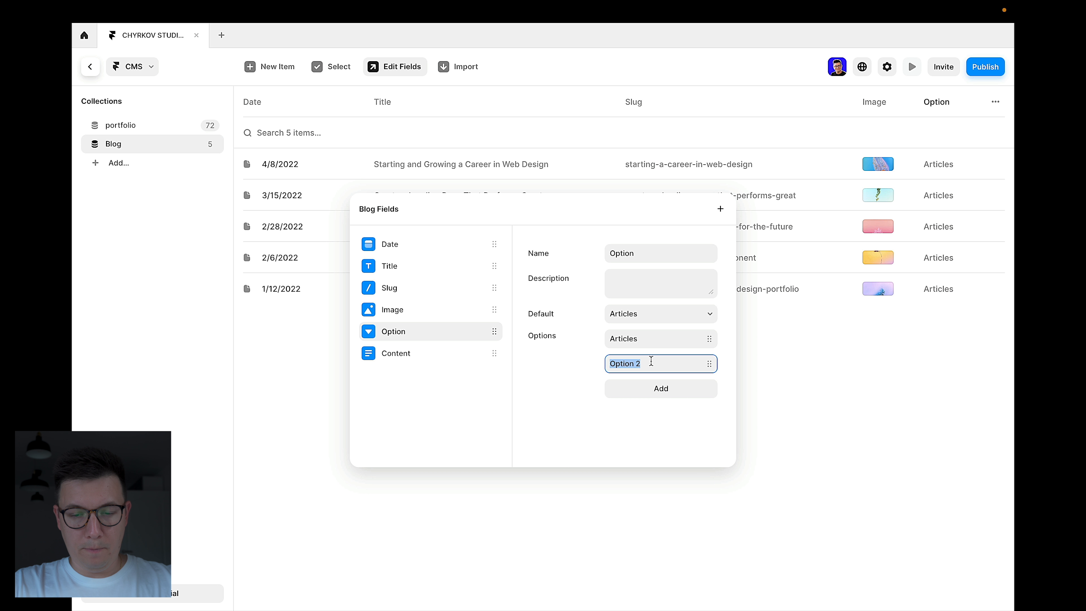
pyautogui.press('shift')
pyautogui.write('Resour')
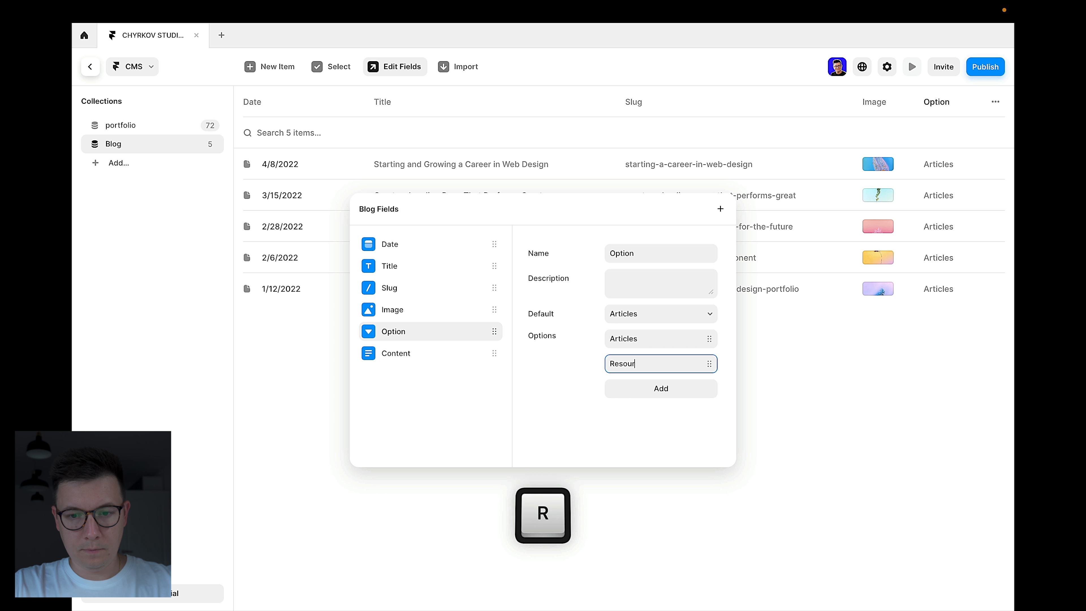
pyautogui.write('ces')
pyautogui.press('Return')
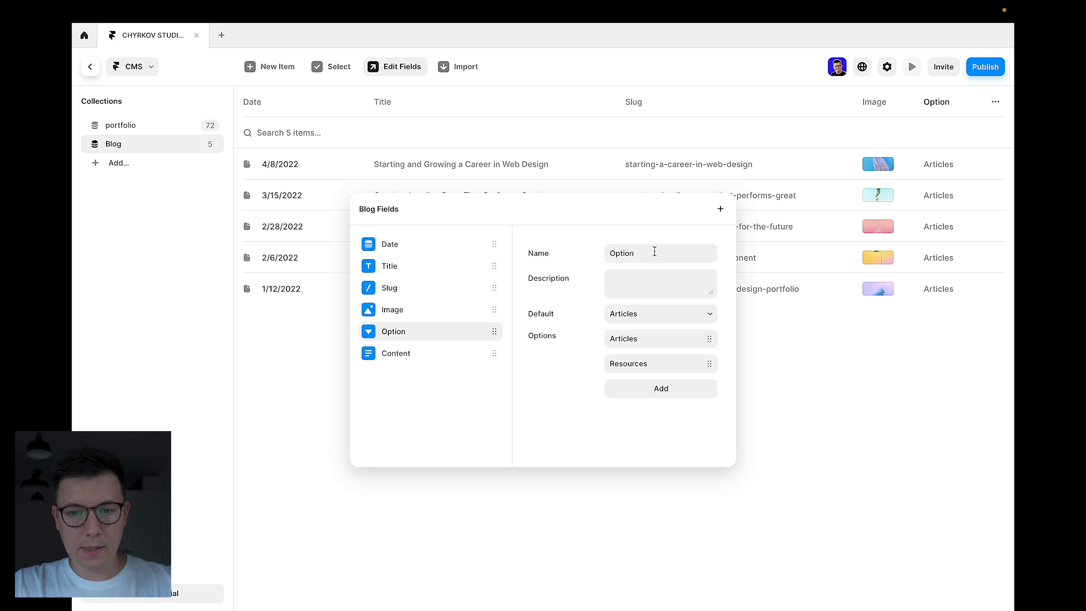
# Step: Rename the new Option field as Type and close the Blog field settings
pyautogui.doubleClick(642, 253)
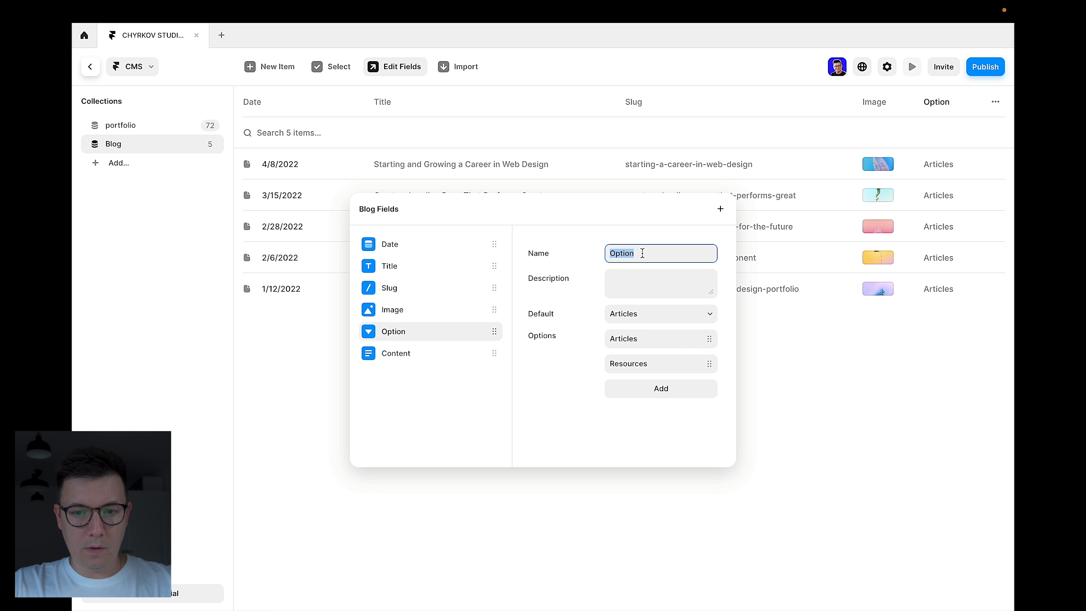
pyautogui.write('Ca')
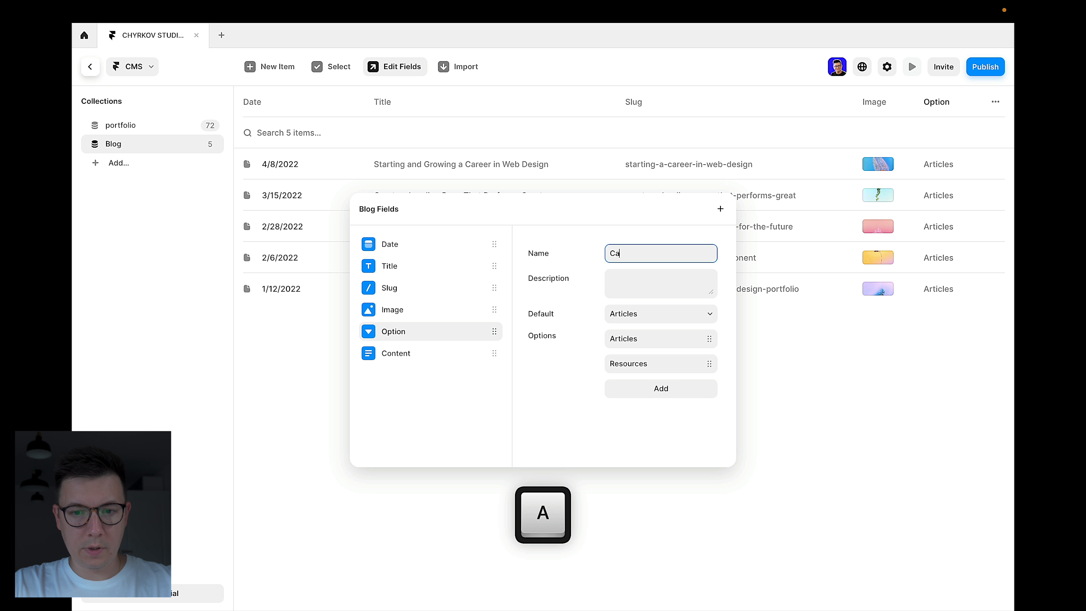
pyautogui.press('BackSpace')
pyautogui.press('BackSpace')
pyautogui.write('Type')
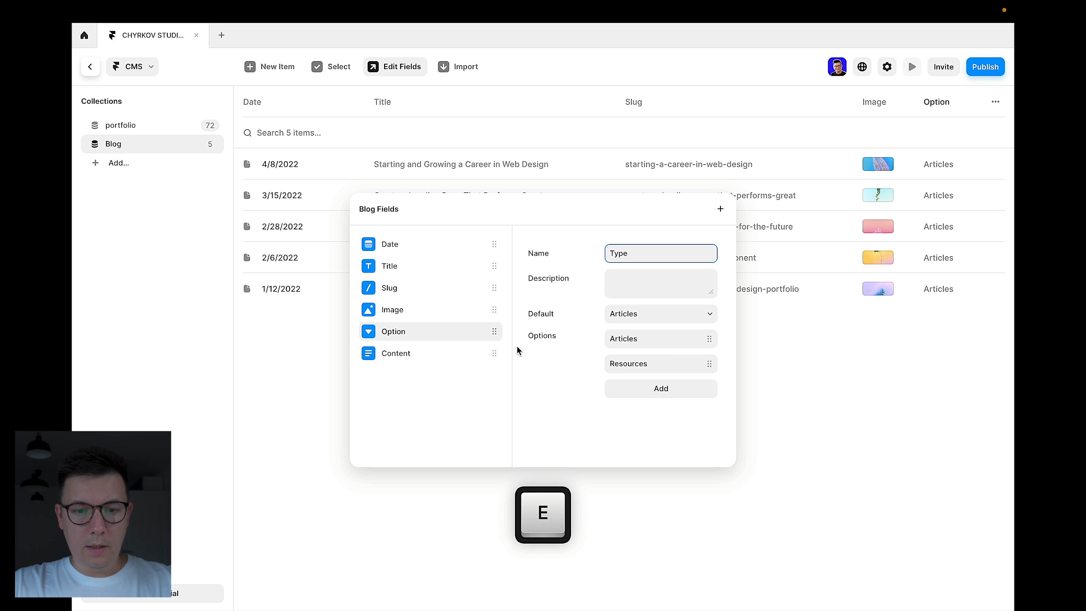
pyautogui.click(449, 403)
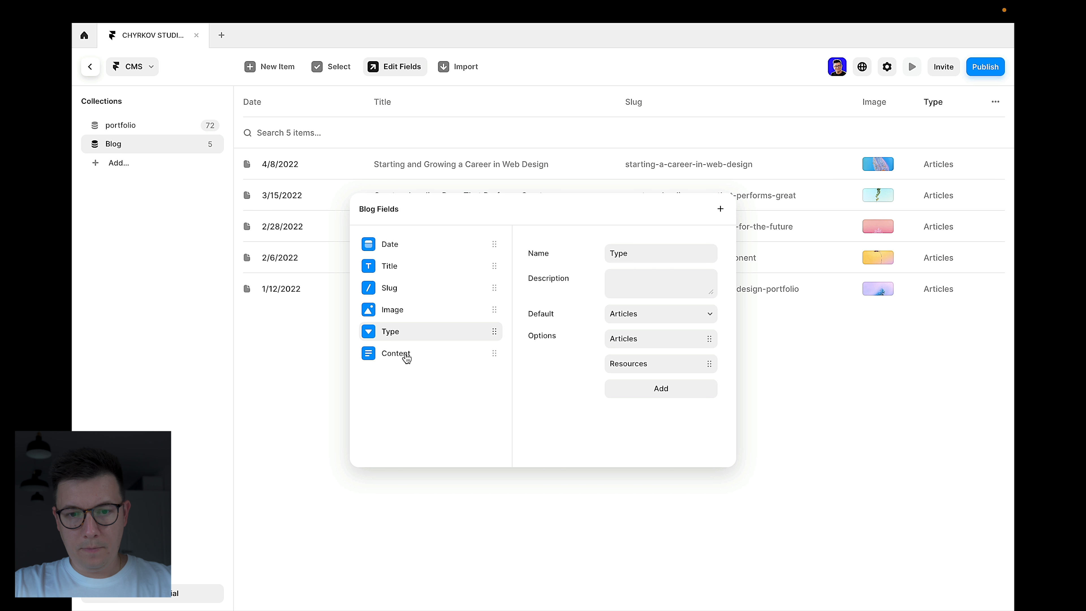
pyautogui.click(791, 430)
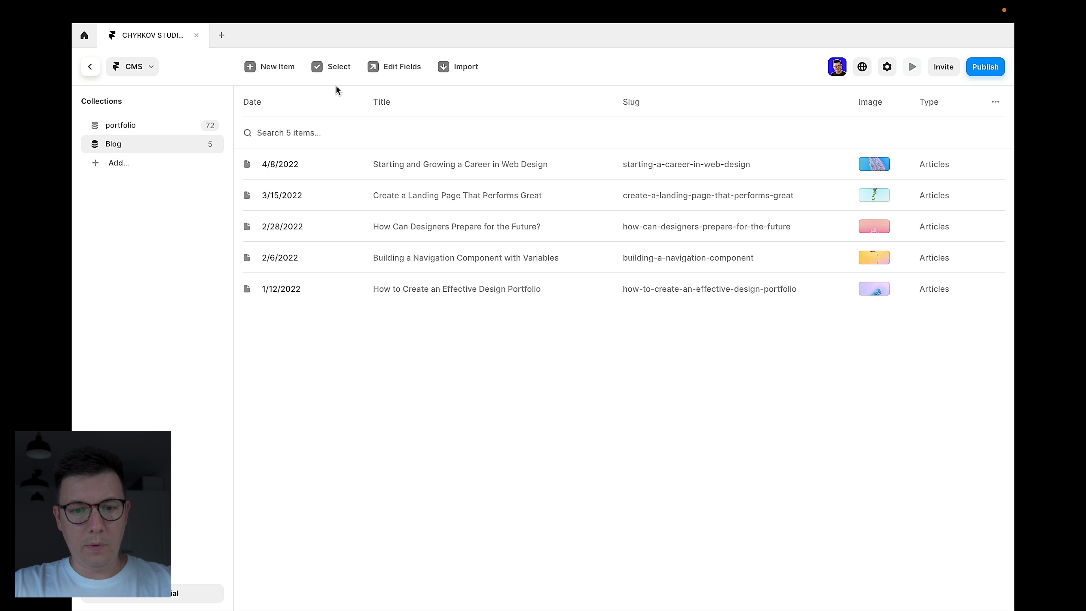
# Step: Reorder the Blog fields so that Type sits between Title and Slug
pyautogui.click(394, 66)
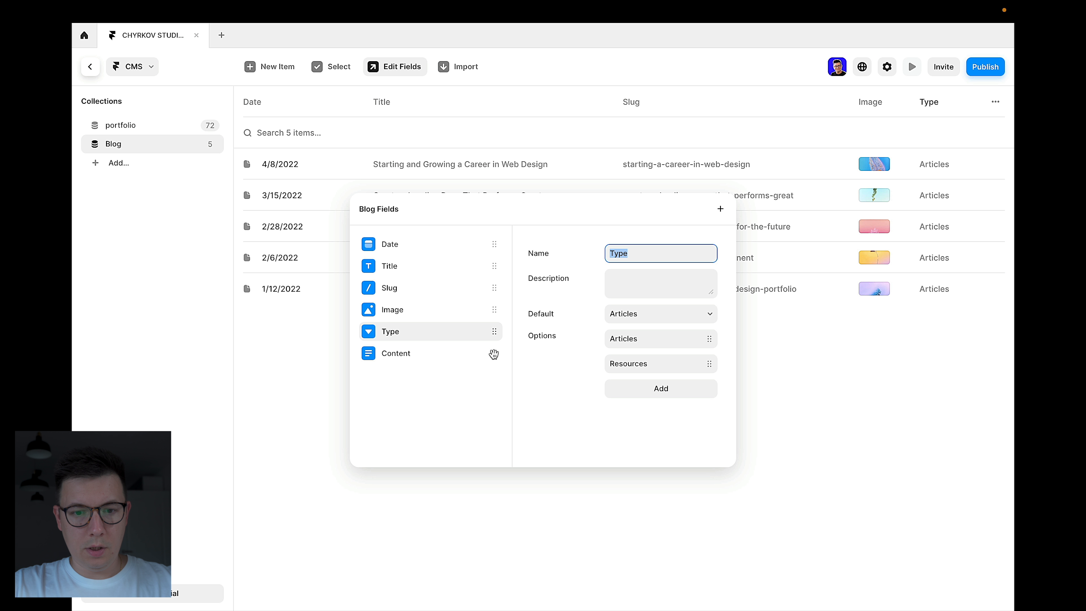
pyautogui.moveTo(494, 330); pyautogui.dragTo(495, 284)
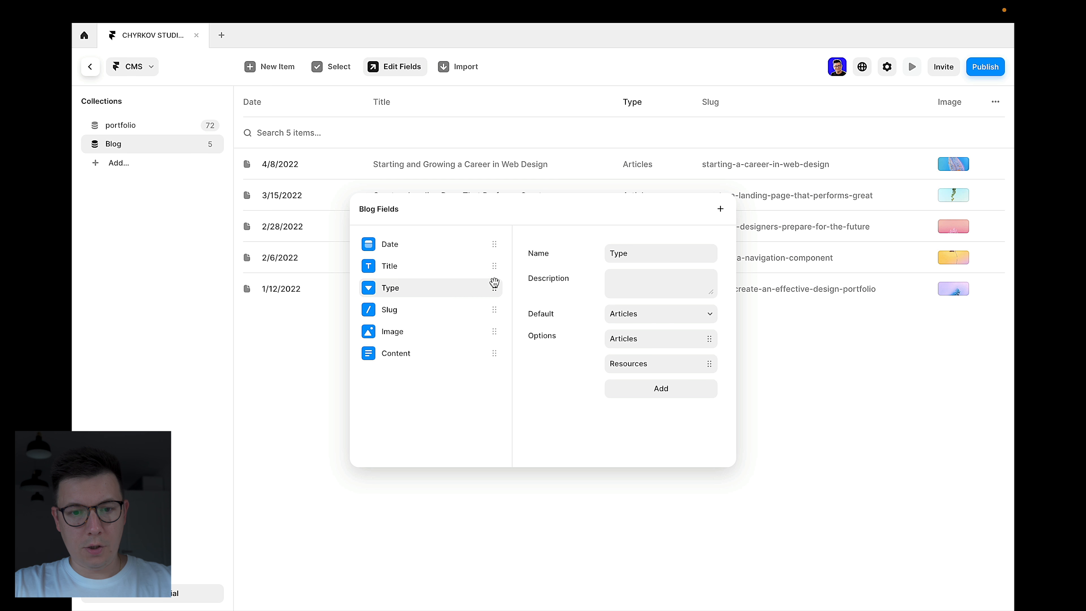
pyautogui.click(563, 548)
# Step: Open the post "Starting and Growing a Career in Web Design" and review its Type choices, image and content
pyautogui.click(359, 170)
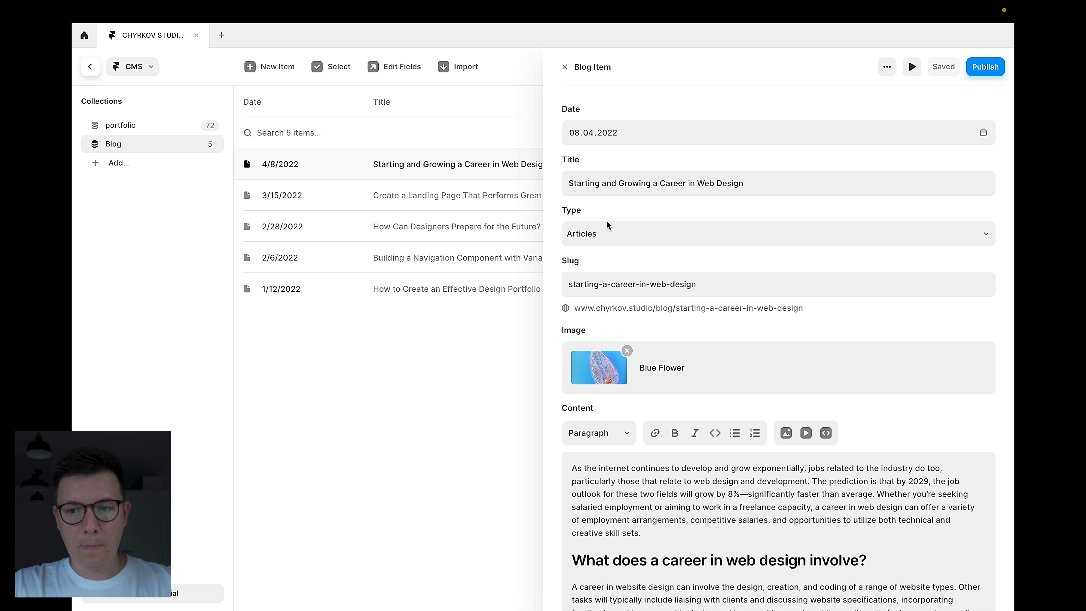
pyautogui.click(715, 240)
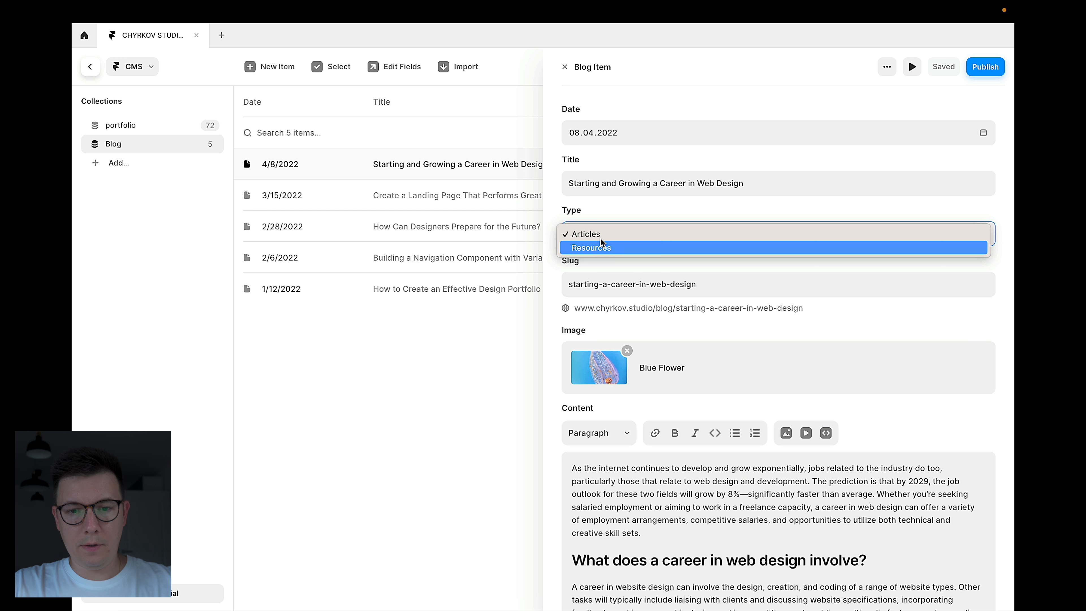
pyautogui.click(620, 231)
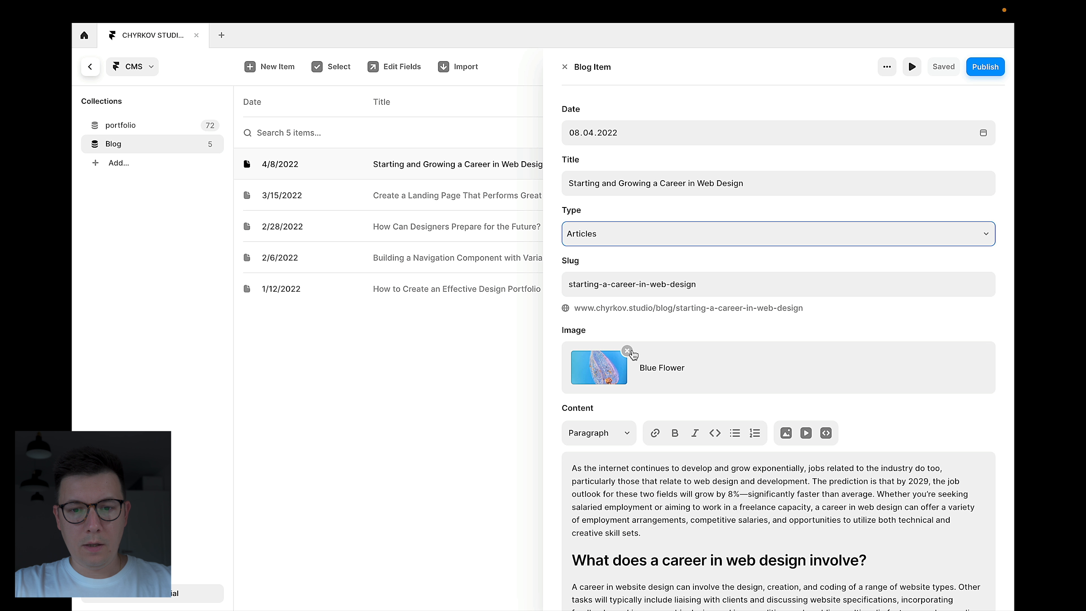
pyautogui.scroll(-3, 633, 355)
pyautogui.scroll(-2, 620, 277)
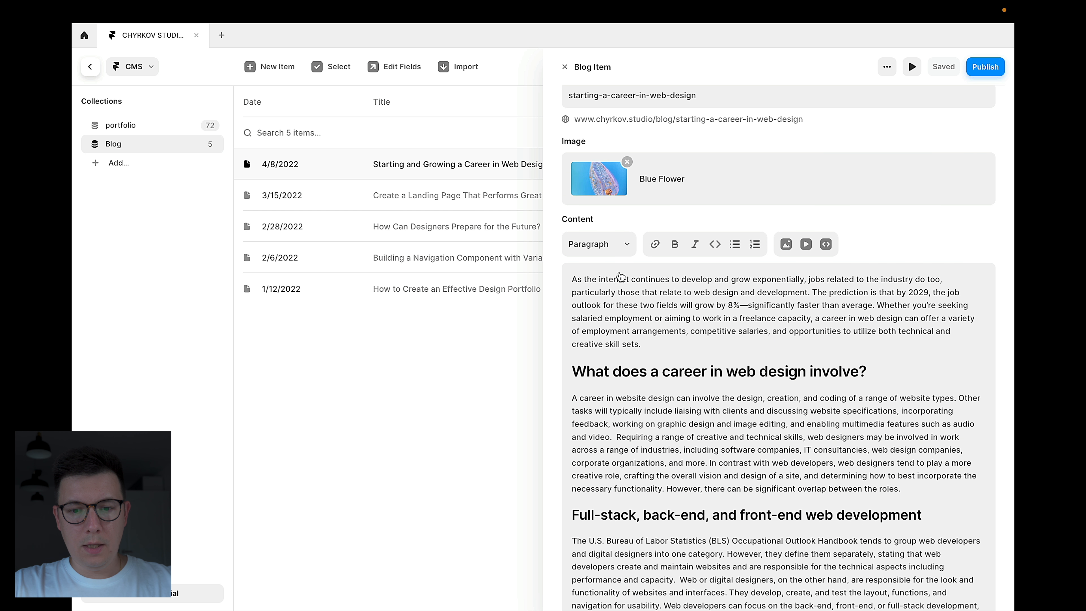
# Step: Return to the /blog page canvas and add Tablet (810) and Phone (390) breakpoints beside the Desktop layout
pyautogui.click(90, 67)
pyautogui.scroll(-5, 698, 195)
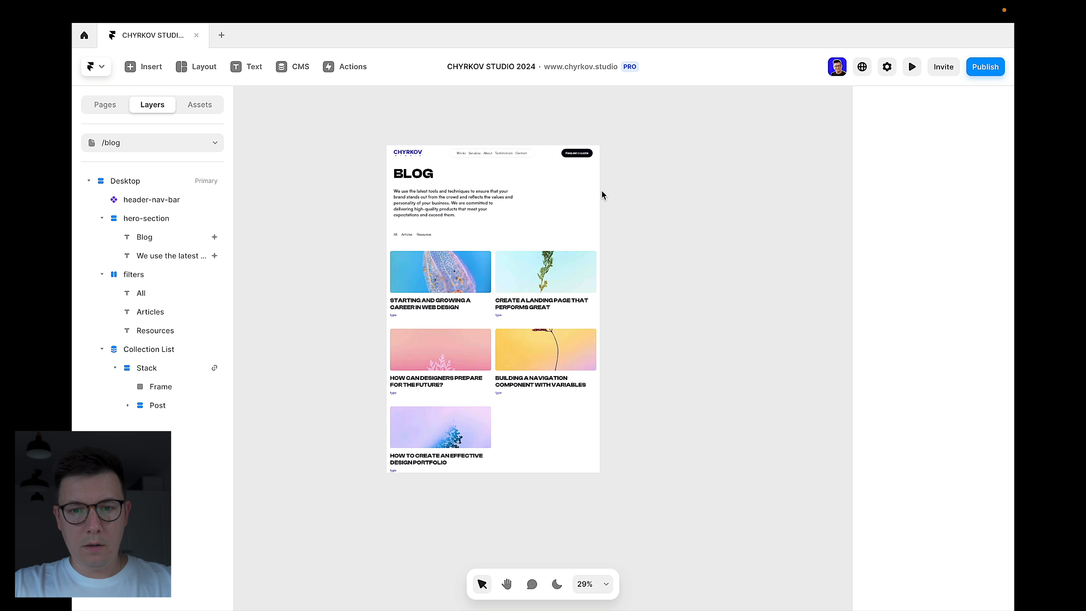
pyautogui.click(570, 115)
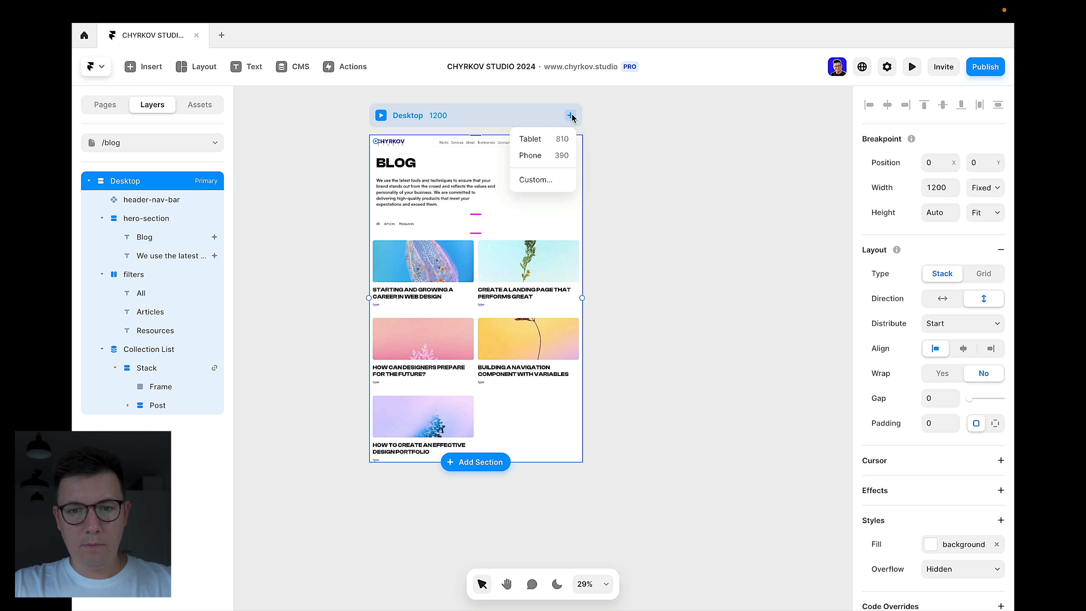
pyautogui.click(543, 137)
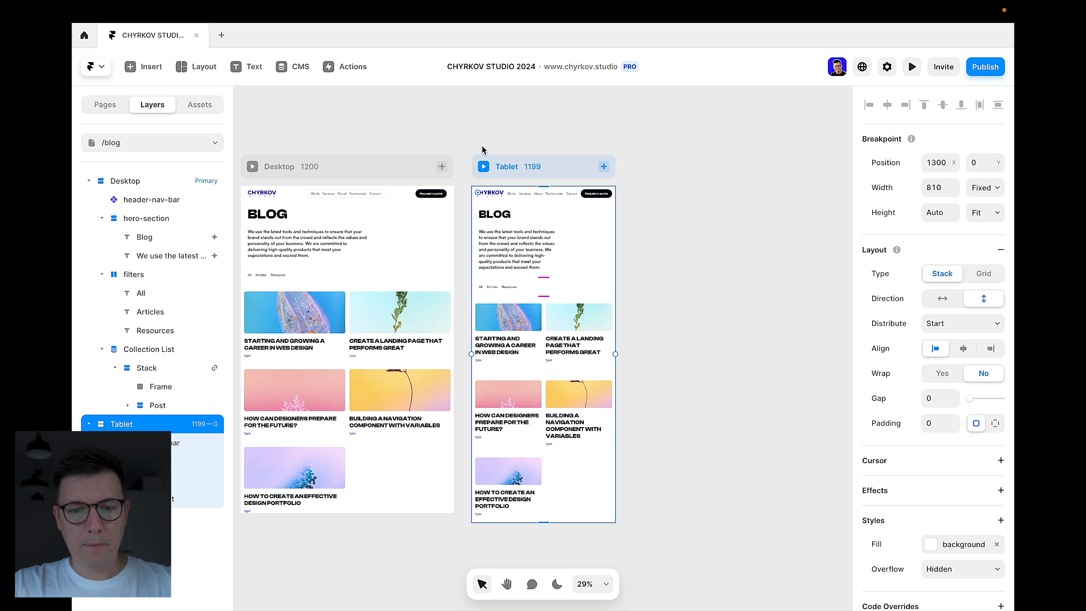
pyautogui.click(604, 167)
pyautogui.click(580, 194)
# Step: Switch the header-nav-bar on the Phone breakpoint to the mobile variant
pyautogui.hscroll(2, 599, 228)
pyautogui.scroll(3, 599, 228)
pyautogui.click(590, 183)
pyautogui.scroll(-5, 943, 385)
pyautogui.click(946, 467)
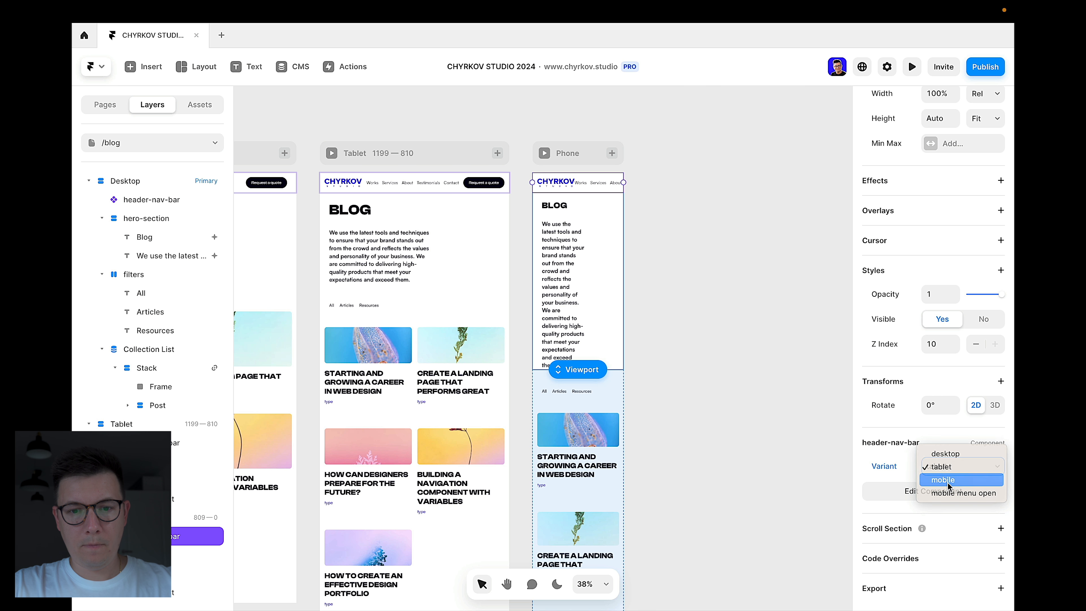
pyautogui.click(947, 480)
# Step: Select the header-nav-bar on the Tablet breakpoint and choose the tablet variant for it
pyautogui.hscroll(-3, 703, 236)
pyautogui.click(495, 197)
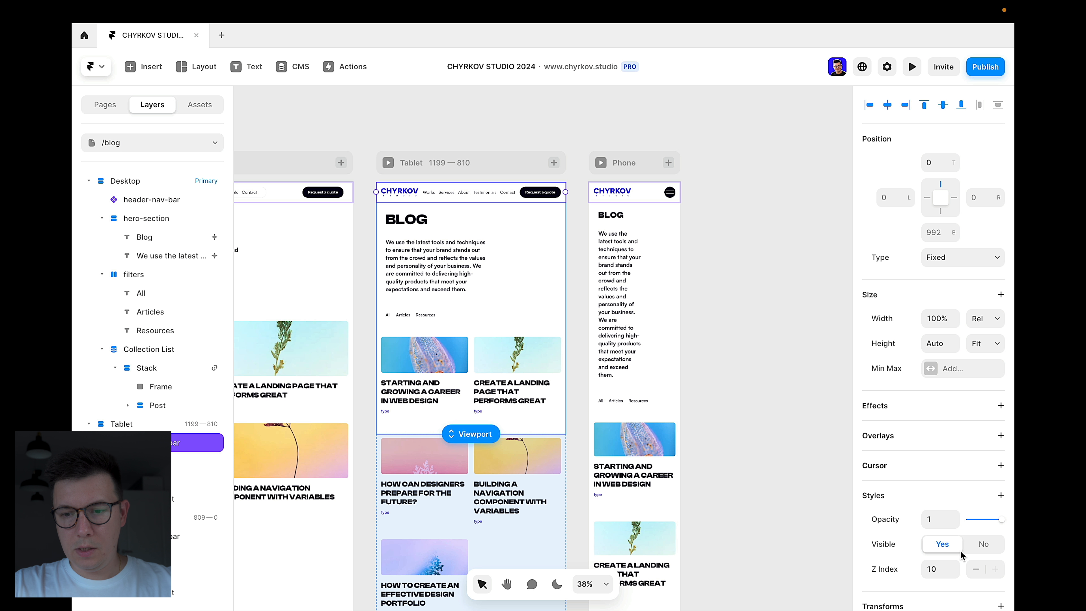
pyautogui.scroll(-5, 924, 493)
pyautogui.click(951, 467)
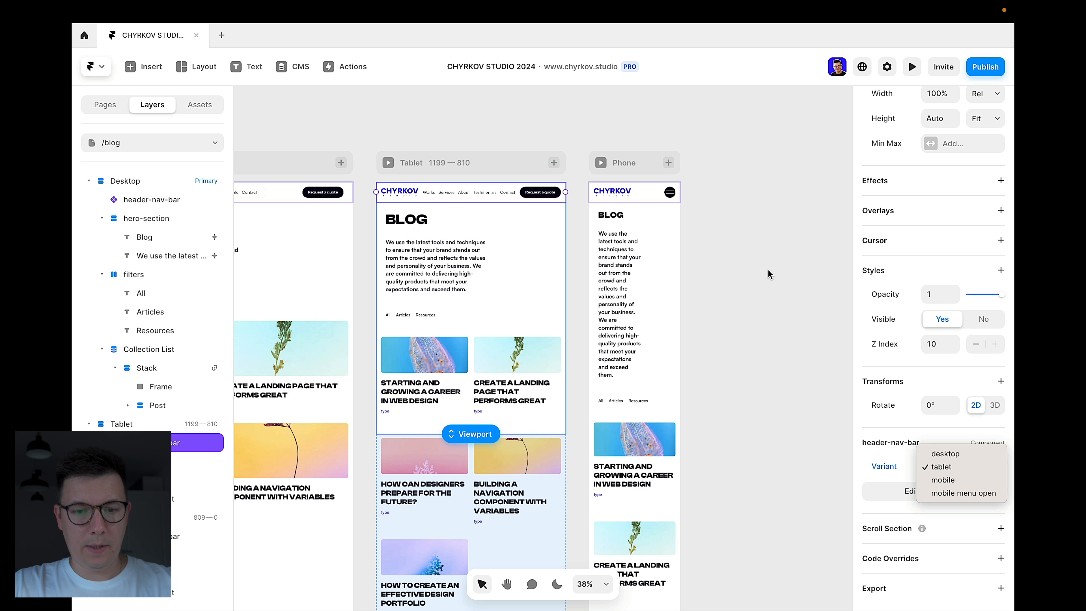
pyautogui.click(928, 467)
# Step: Set the width of the hero section's intro paragraph on the Phone breakpoint to about 80%
pyautogui.hscroll(-2, 681, 258)
pyautogui.scroll(-1, 680, 258)
pyautogui.click(673, 247)
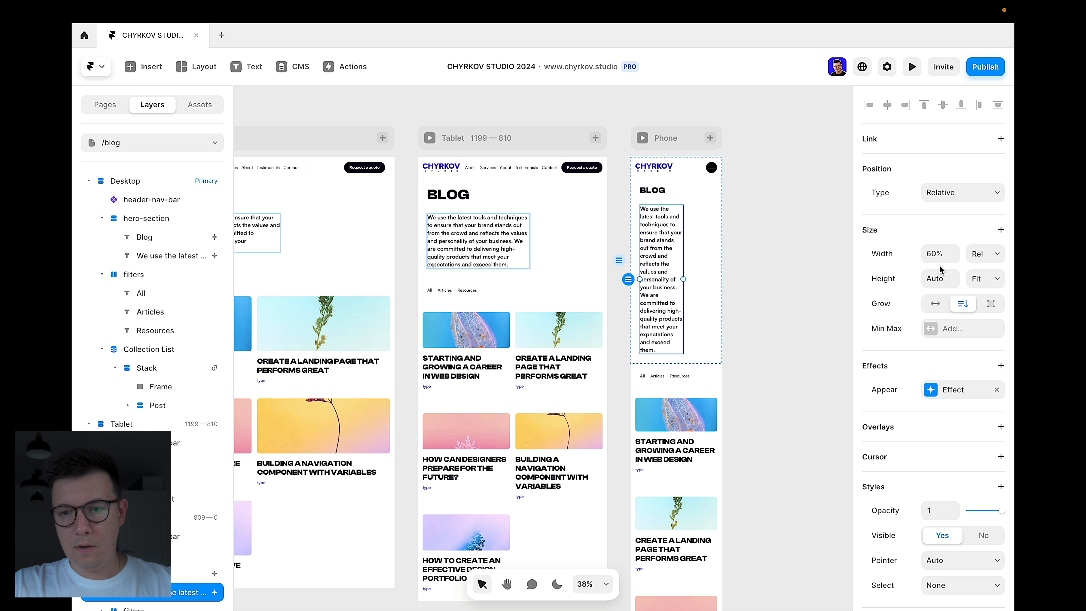
pyautogui.click(944, 255)
pyautogui.hotkey('shift', 'Down')
pyautogui.hotkey('shift', 'Down')
pyautogui.hotkey('shift', 'Up')
pyautogui.hotkey('shift', 'Up')
pyautogui.hotkey('shift', 'Up')
pyautogui.hotkey('shift', 'Up')
pyautogui.hotkey('shift', 'Up')
pyautogui.hotkey('shift', 'Down')
pyautogui.press('Down')
pyautogui.press('Down')
pyautogui.press('Down')
pyautogui.press('Down')
pyautogui.press('Down')
pyautogui.press('Down')
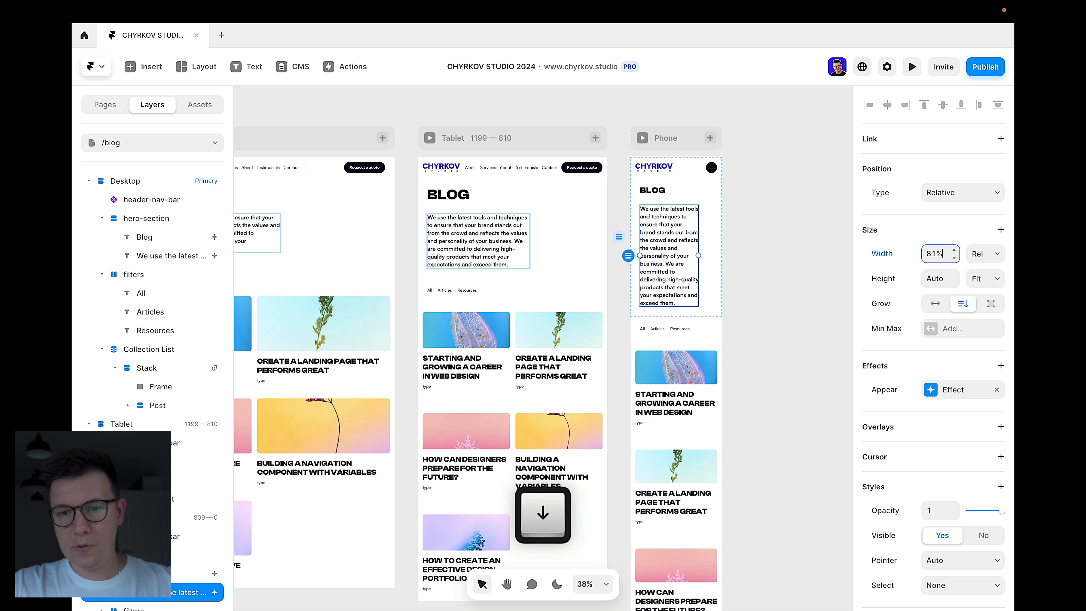
pyautogui.click(802, 218)
# Step: Set the Phone filters stack to Fill width, with its items aligned to the middle and distributed Center
pyautogui.scroll(-3, 623, 255)
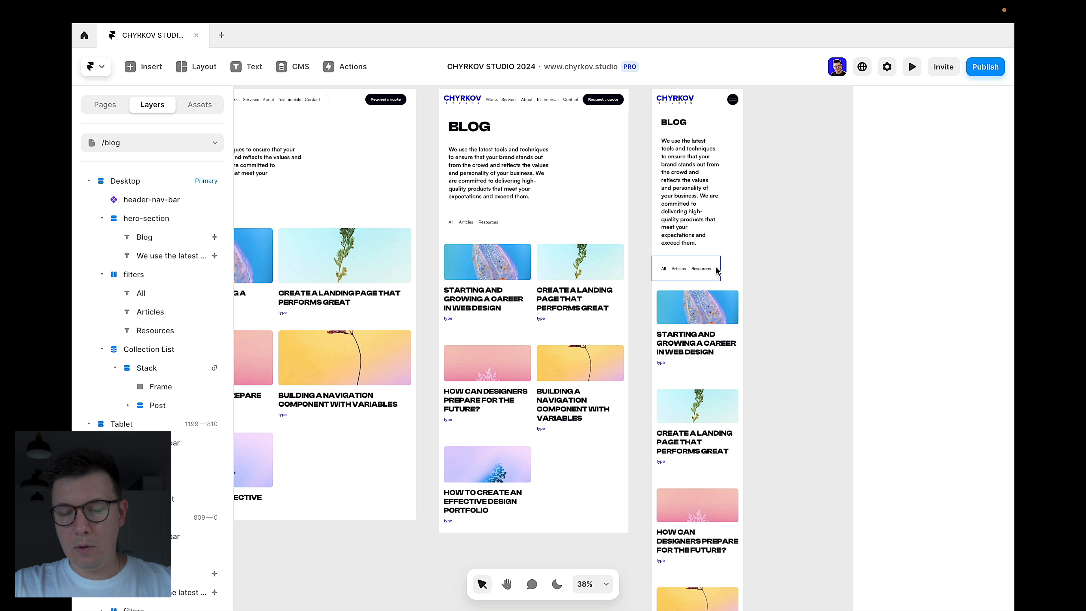
pyautogui.click(717, 272)
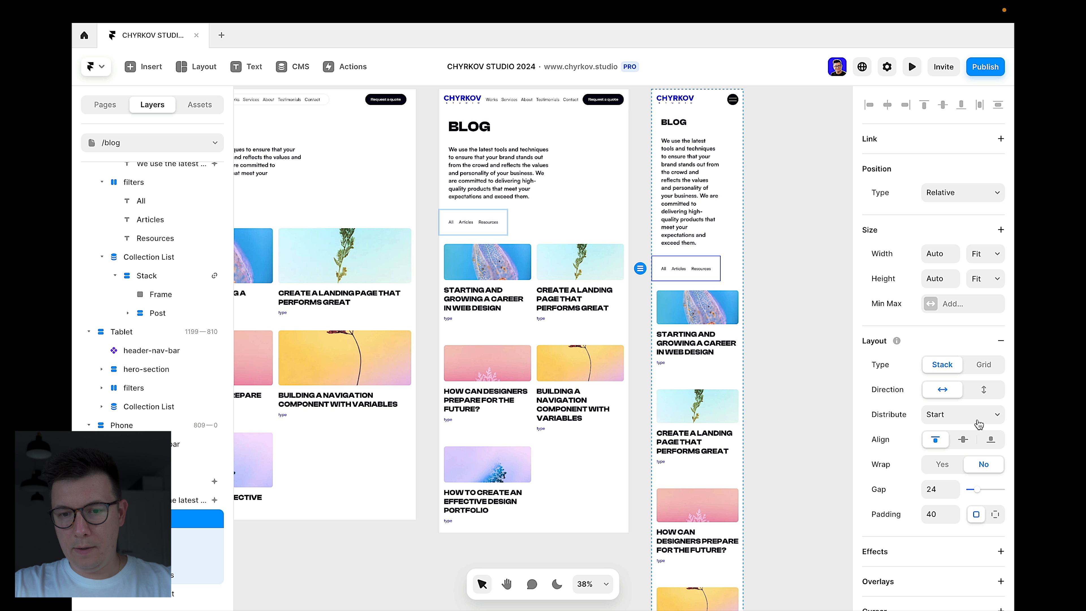
pyautogui.click(992, 255)
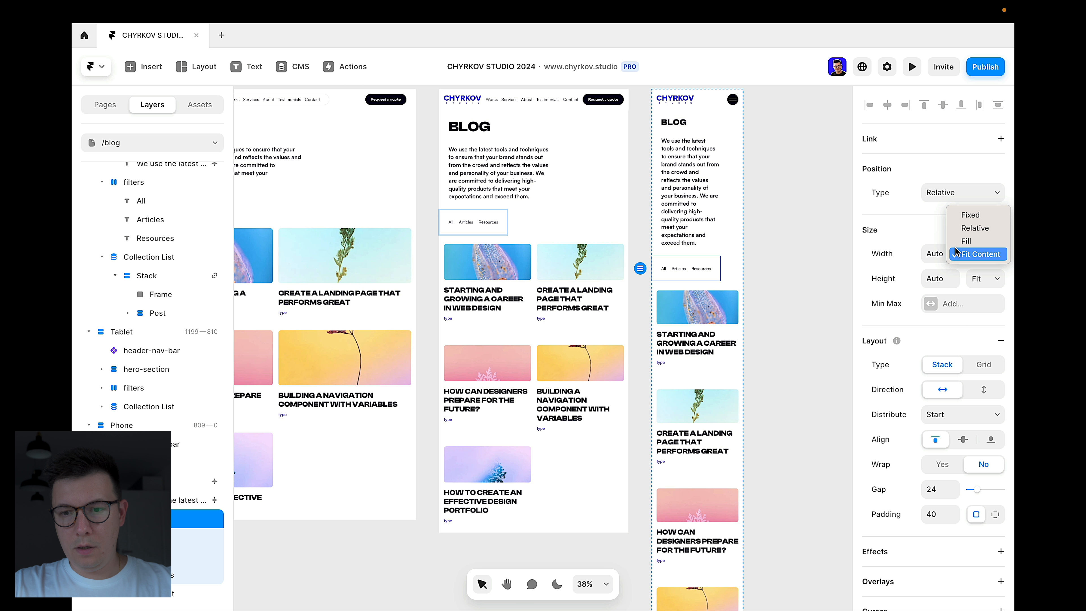
pyautogui.click(968, 242)
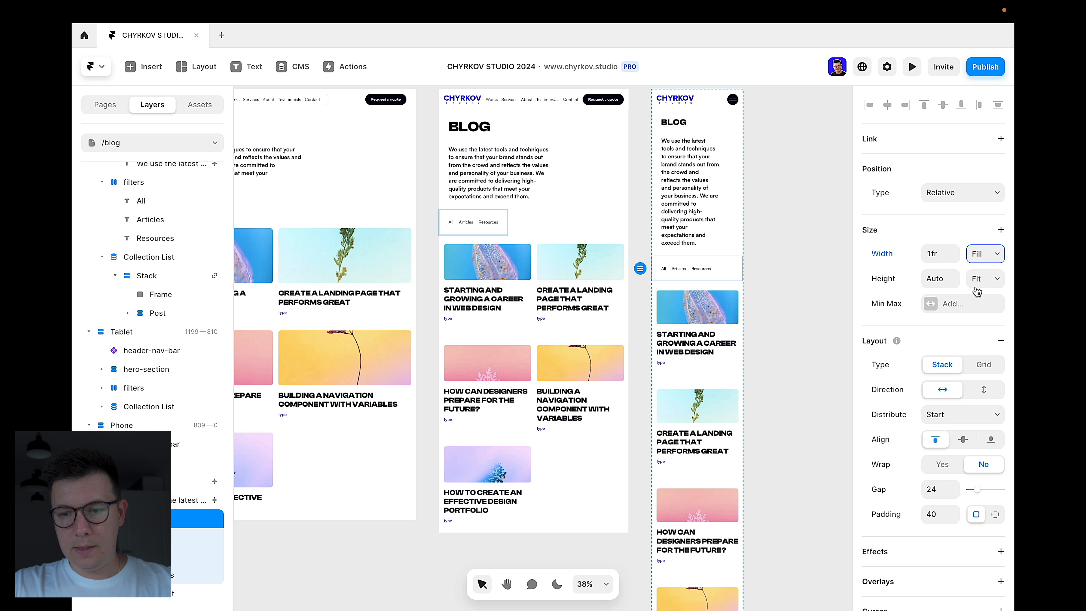
pyautogui.click(964, 440)
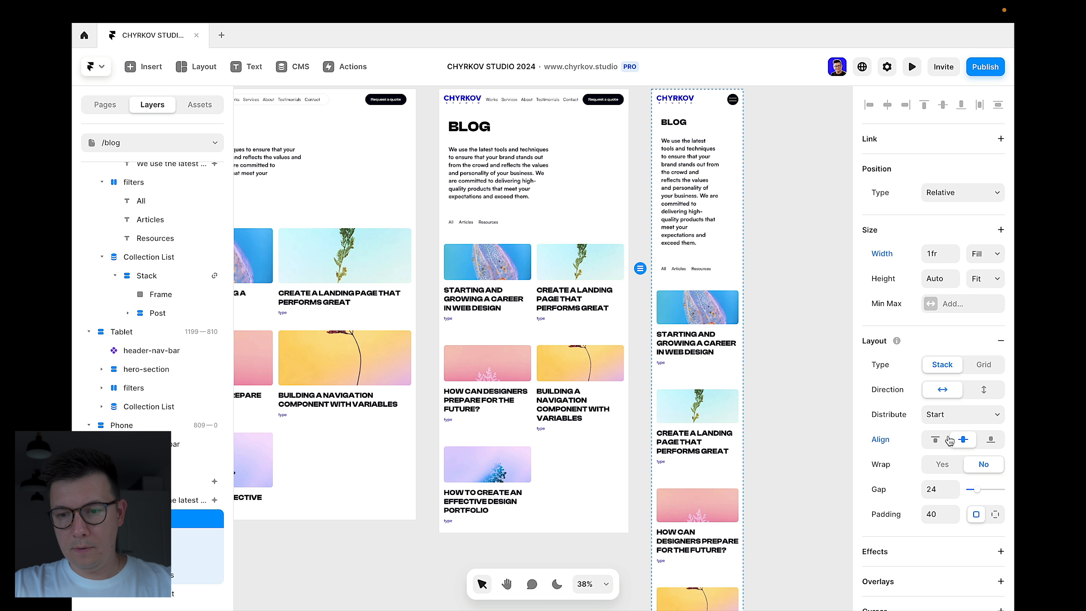
pyautogui.click(956, 420)
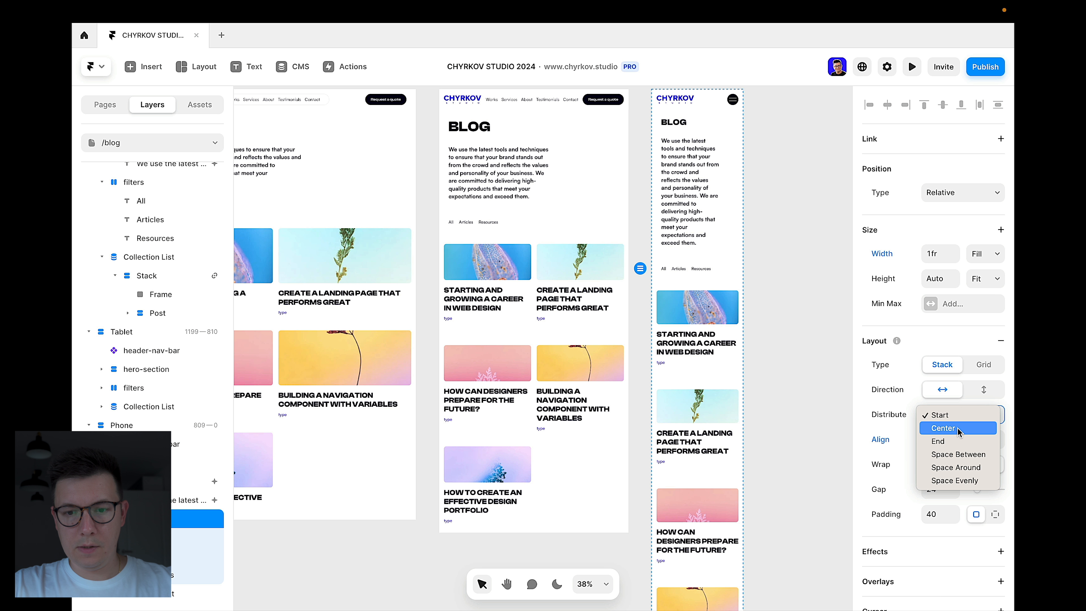
pyautogui.click(944, 428)
pyautogui.click(787, 267)
# Step: Examine the gap and padding settings of the first post card and the Collection List on Phone
pyautogui.scroll(5, 703, 274)
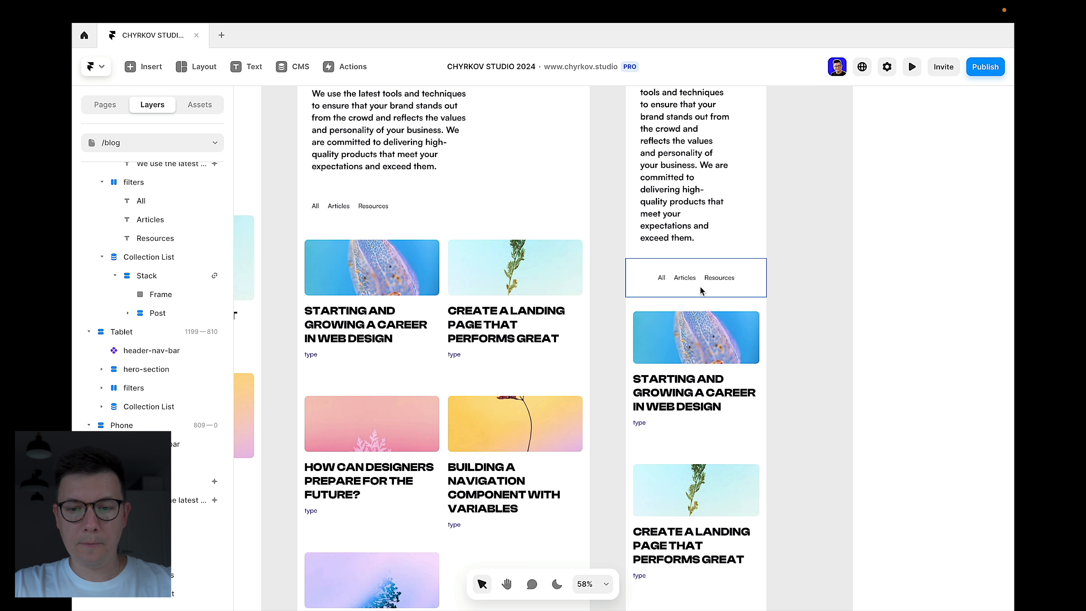
pyautogui.scroll(-3, 665, 354)
pyautogui.scroll(-4, 753, 334)
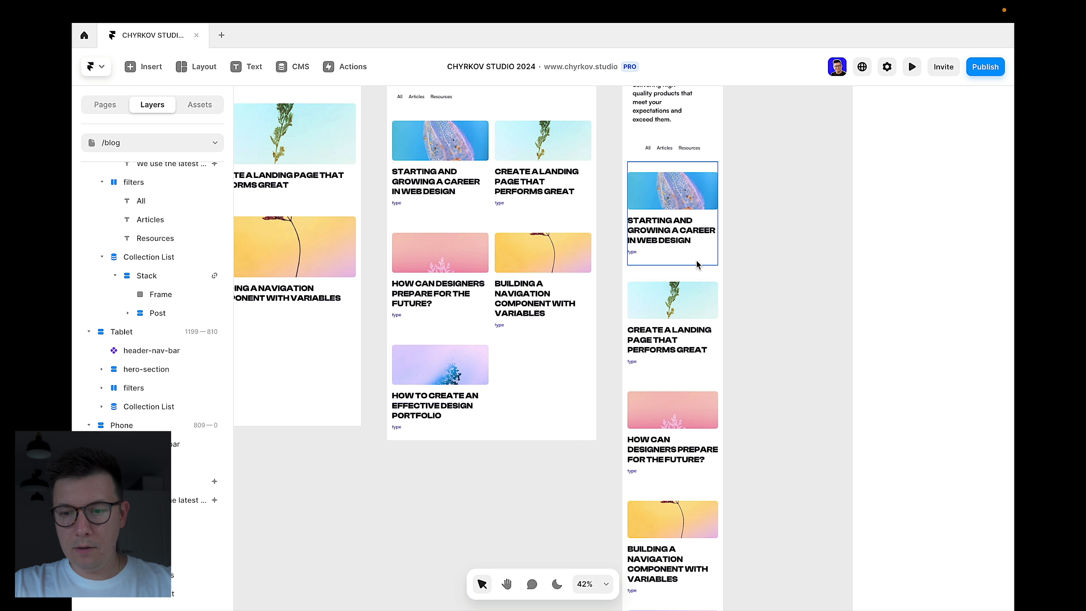
pyautogui.click(700, 263)
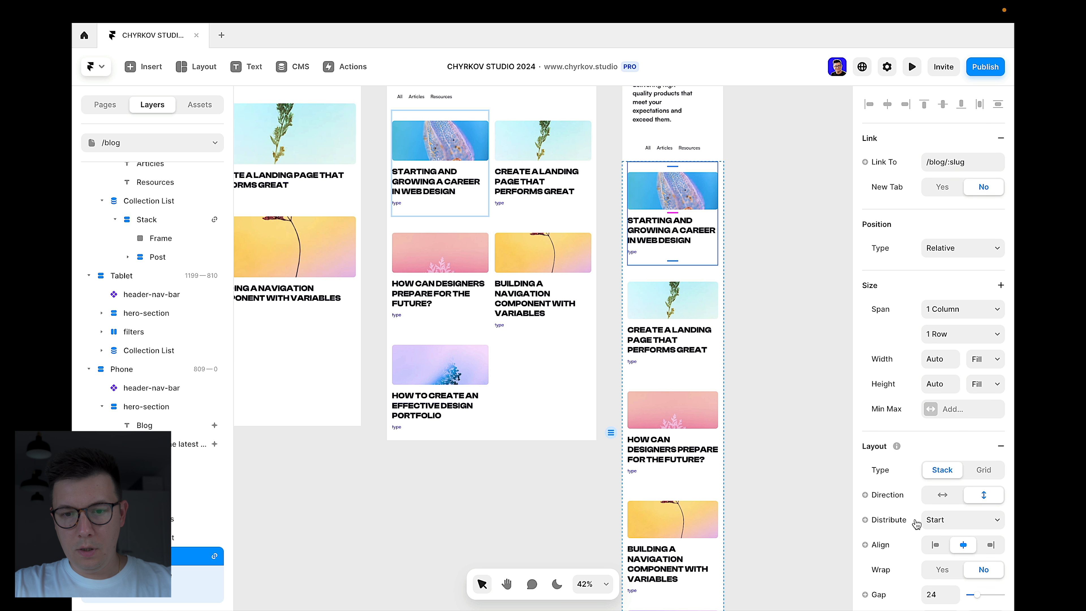
pyautogui.click(696, 266)
pyautogui.scroll(3, 683, 264)
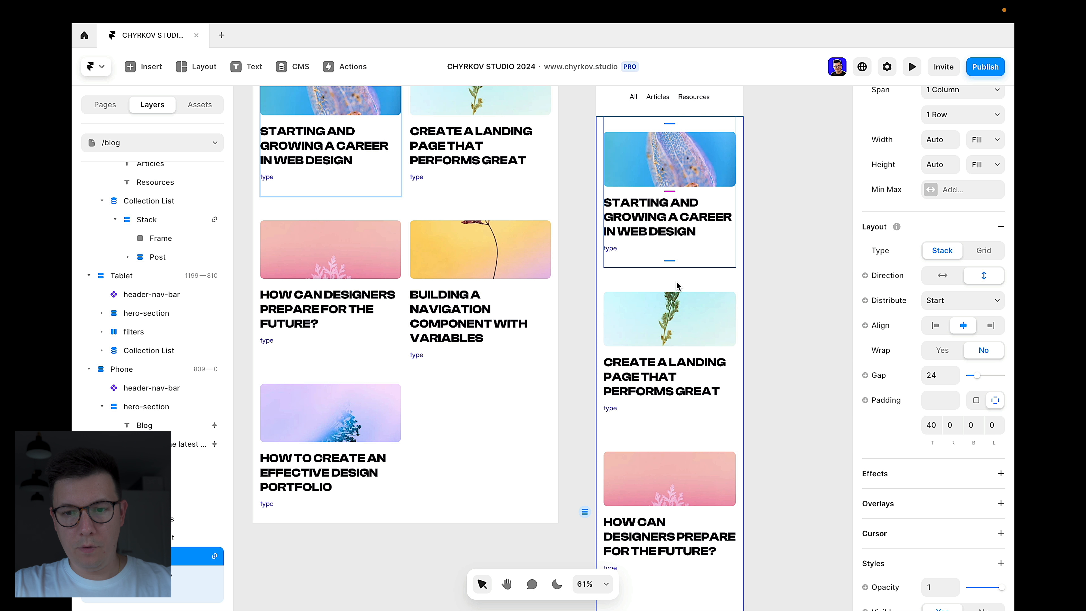
pyautogui.click(715, 276)
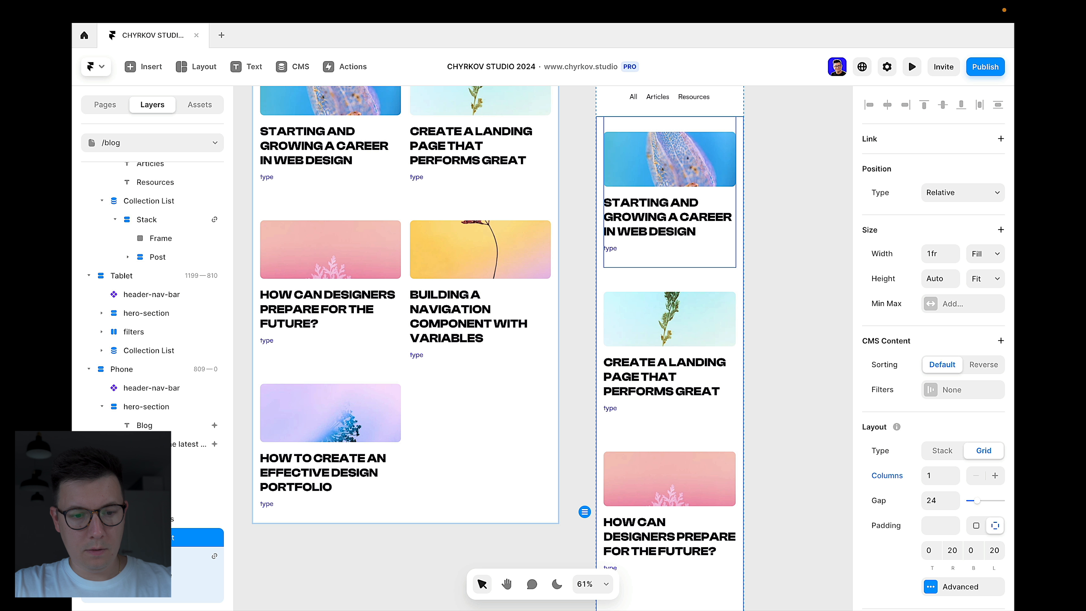
pyautogui.click(600, 258)
pyautogui.click(785, 141)
# Step: Set the grid gap of the Phone breakpoint's Collection List to 0
pyautogui.click(158, 575)
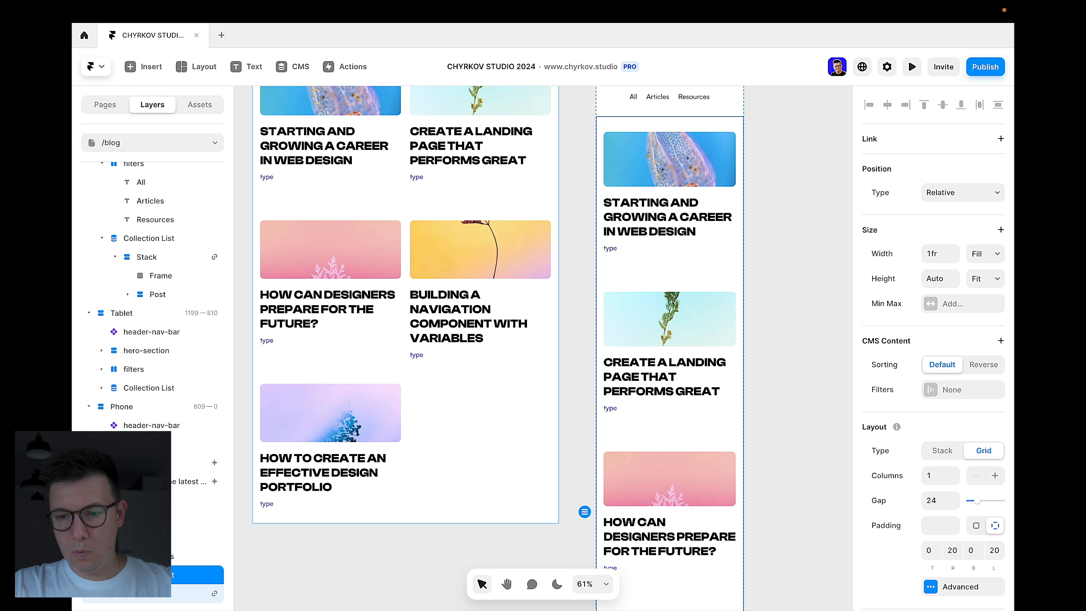
pyautogui.click(944, 501)
pyautogui.press('Down')
pyautogui.press('Down')
pyautogui.press('Down')
pyautogui.press('Down')
pyautogui.press('Down')
pyautogui.press('Down')
pyautogui.press('Down')
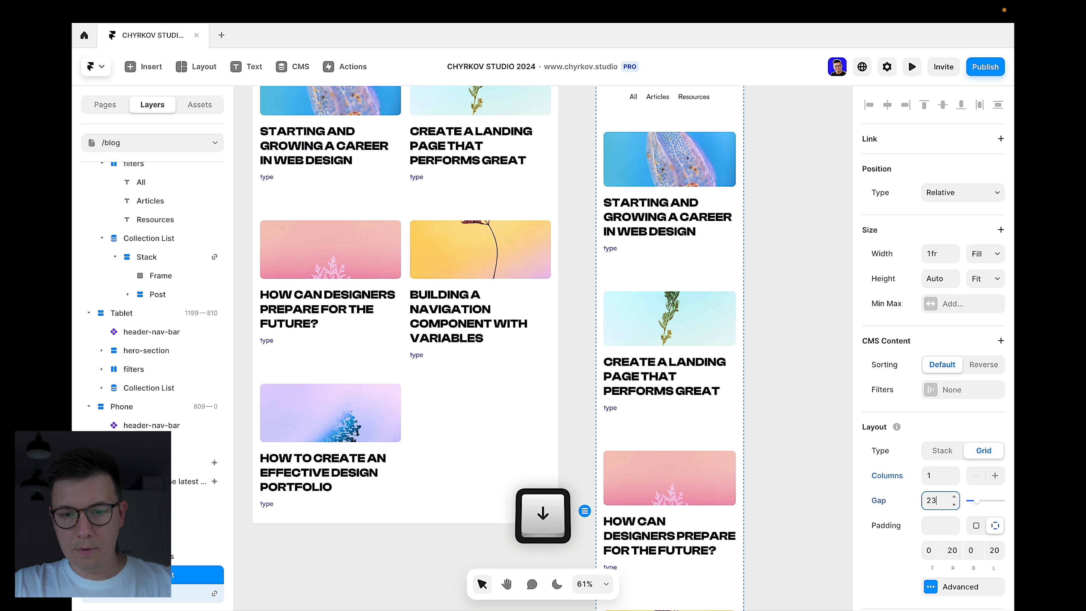
pyautogui.press('Down')
pyautogui.press('Down')
pyautogui.press('Down')
pyautogui.press('Down')
pyautogui.press('Down')
pyautogui.press('Down')
pyautogui.press('Down')
pyautogui.press('Down')
pyautogui.press('Down')
pyautogui.press('Down')
pyautogui.press('Down')
pyautogui.press('Down')
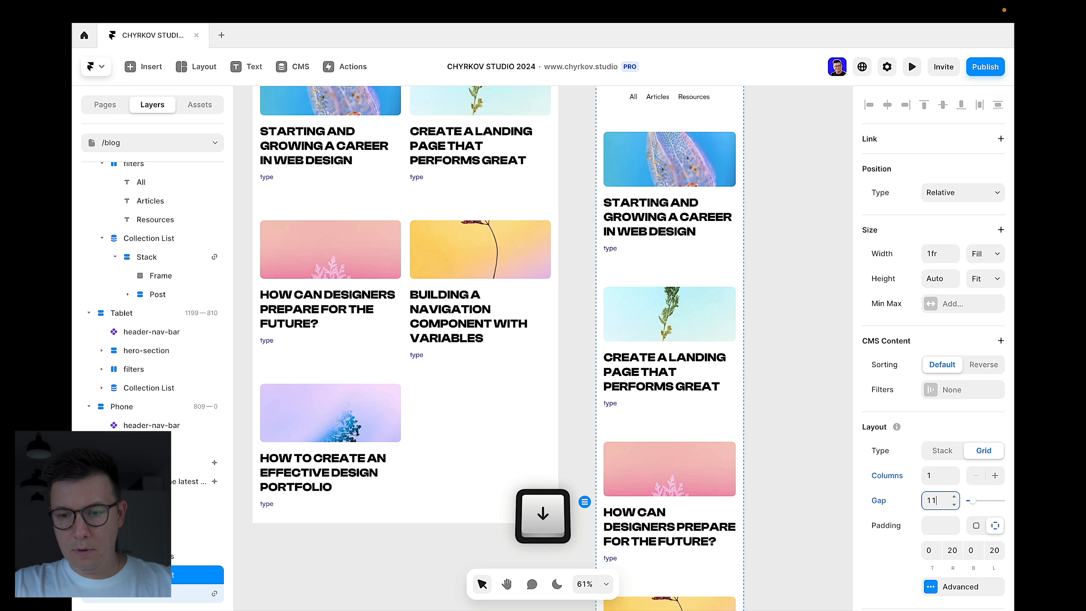
pyautogui.press('Down')
pyautogui.press('Down')
pyautogui.press('Down')
pyautogui.press('Down')
pyautogui.press('Down')
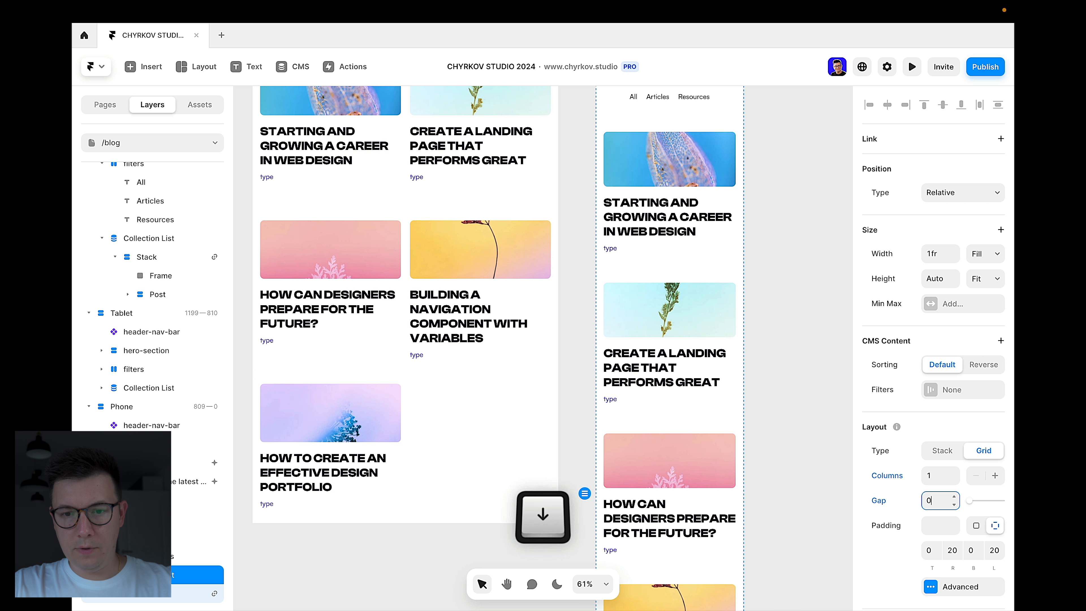
pyautogui.click(801, 333)
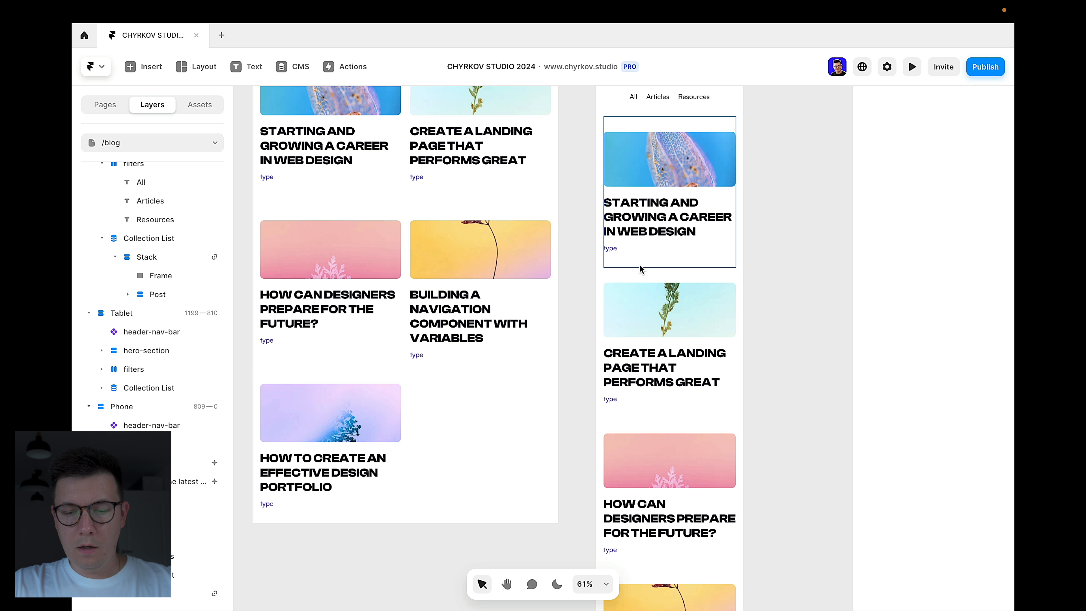
# Step: Examine the size, layout and padding settings of the post card Stack on the Desktop breakpoint
pyautogui.hscroll(-12, 673, 335)
pyautogui.scroll(3, 673, 336)
pyautogui.click(604, 301)
pyautogui.click(604, 181)
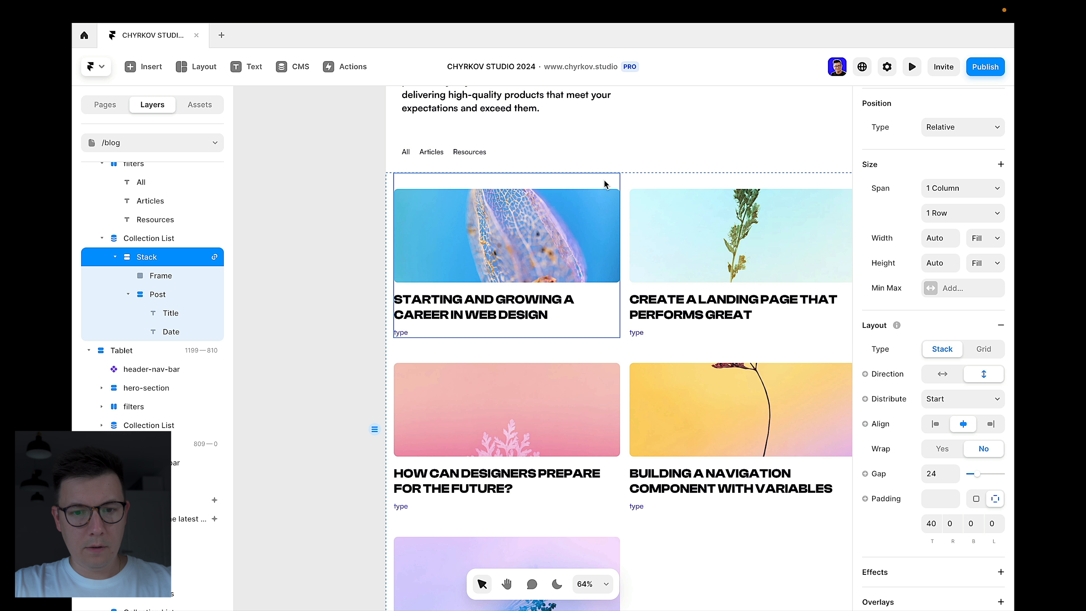
pyautogui.scroll(-3, 419, 245)
pyautogui.scroll(2, 443, 310)
# Step: Remove the Title variable from the Desktop post title's content and undo the removal
pyautogui.click(445, 299)
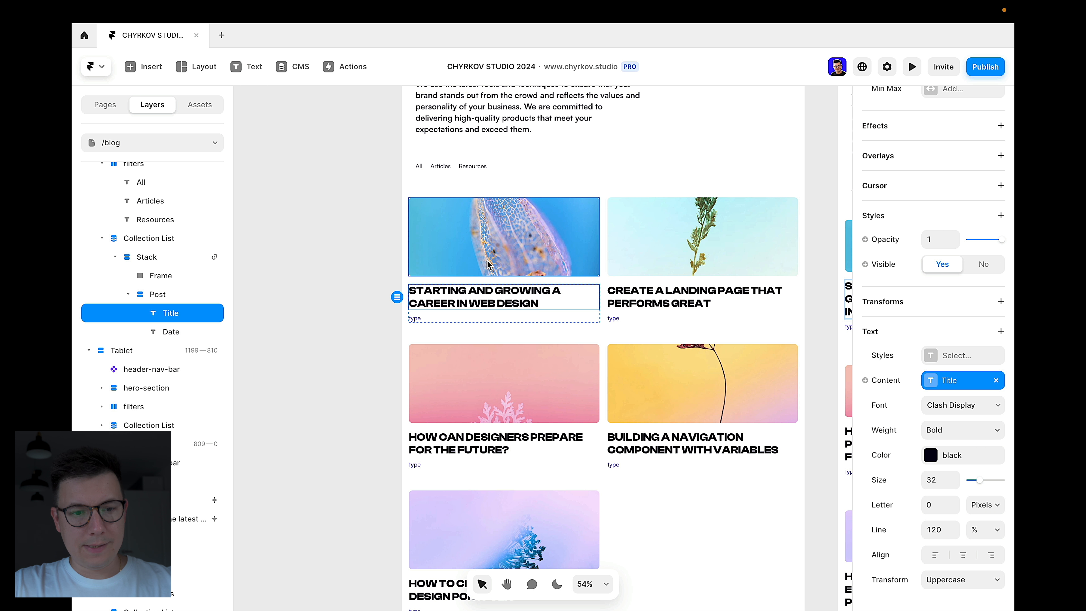
pyautogui.scroll(2, 458, 297)
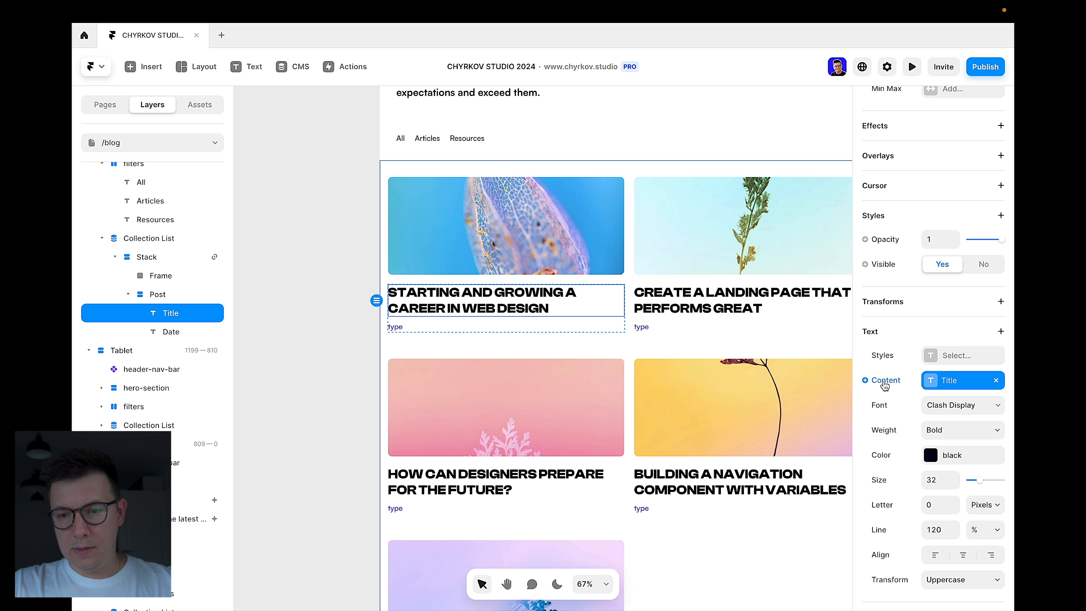
pyautogui.click(885, 387)
pyautogui.moveTo(903, 405)
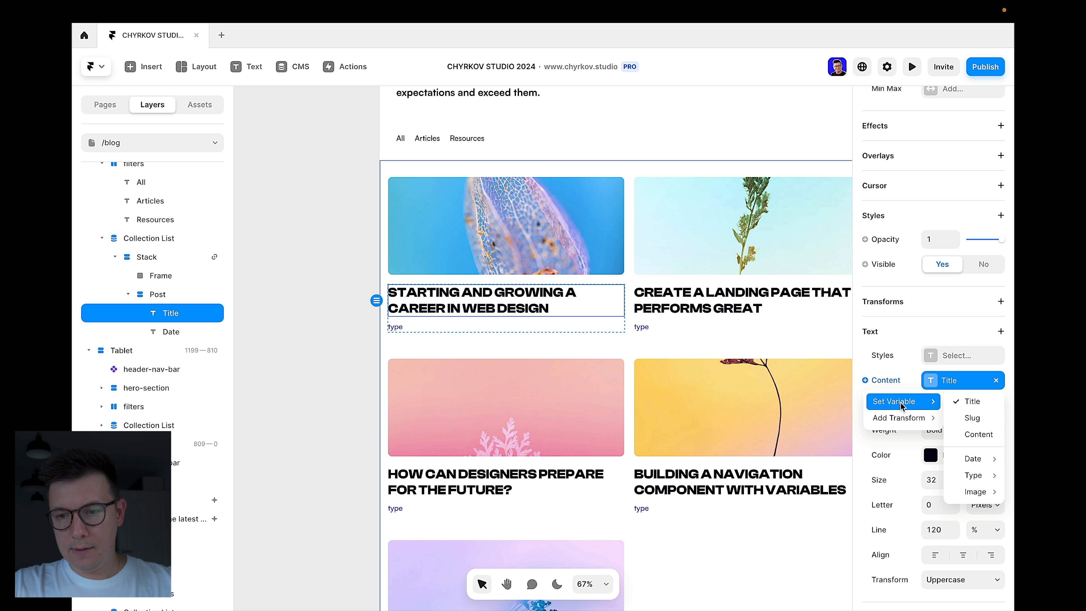
pyautogui.click(975, 404)
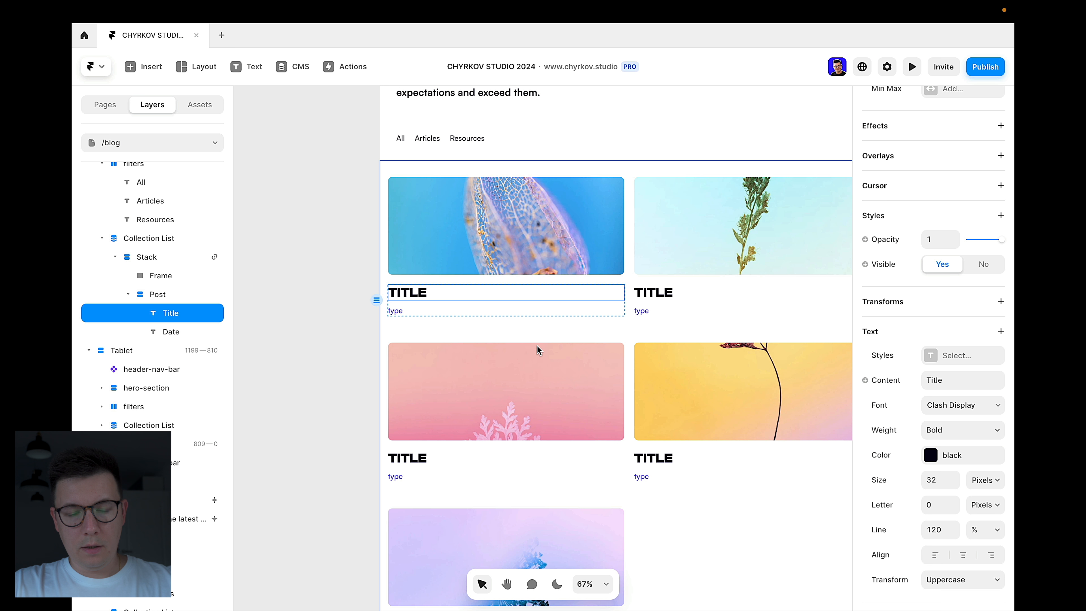
pyautogui.press('super+z')
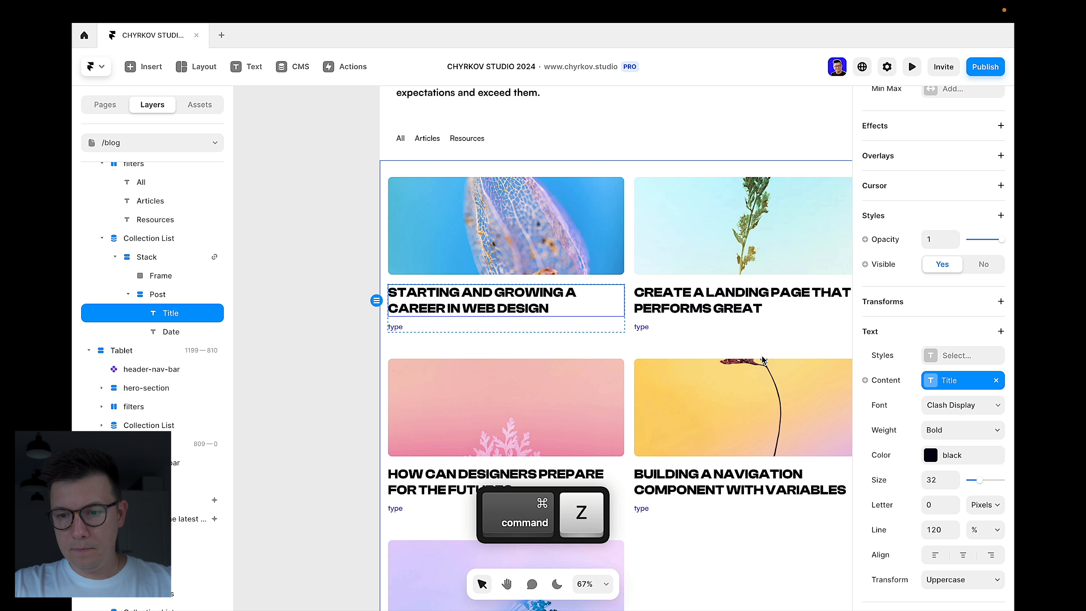
# Step: Open the blog item linked to the post title to review its fields, and close it again
pyautogui.click(949, 383)
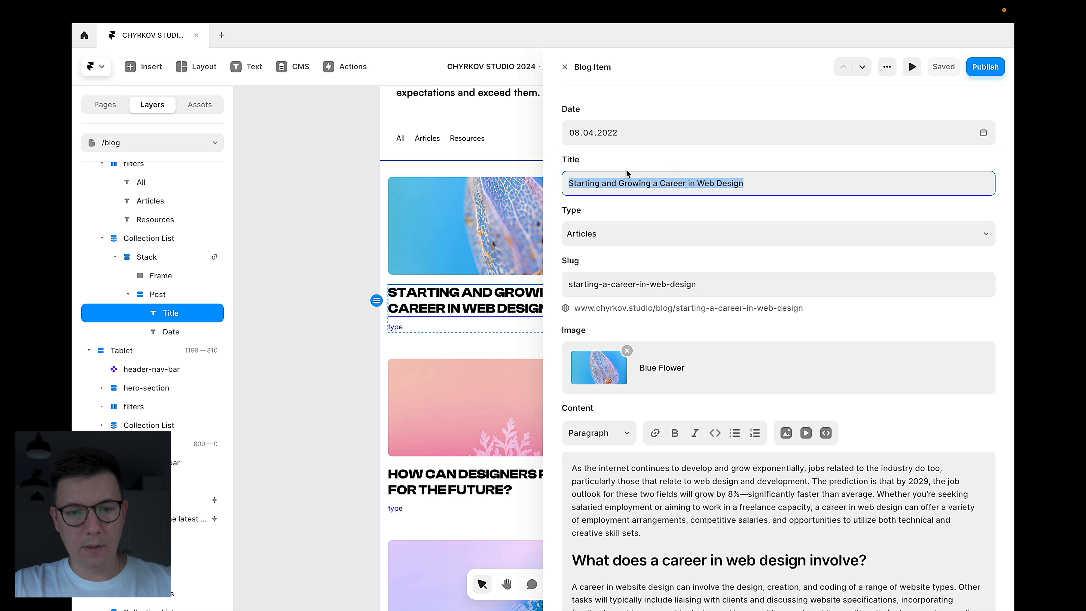
pyautogui.click(309, 344)
# Step: Link the content of the "type" text under the post title to the Type variable using Display Option
pyautogui.click(404, 329)
pyautogui.click(865, 380)
pyautogui.moveTo(898, 401)
pyautogui.moveTo(973, 477)
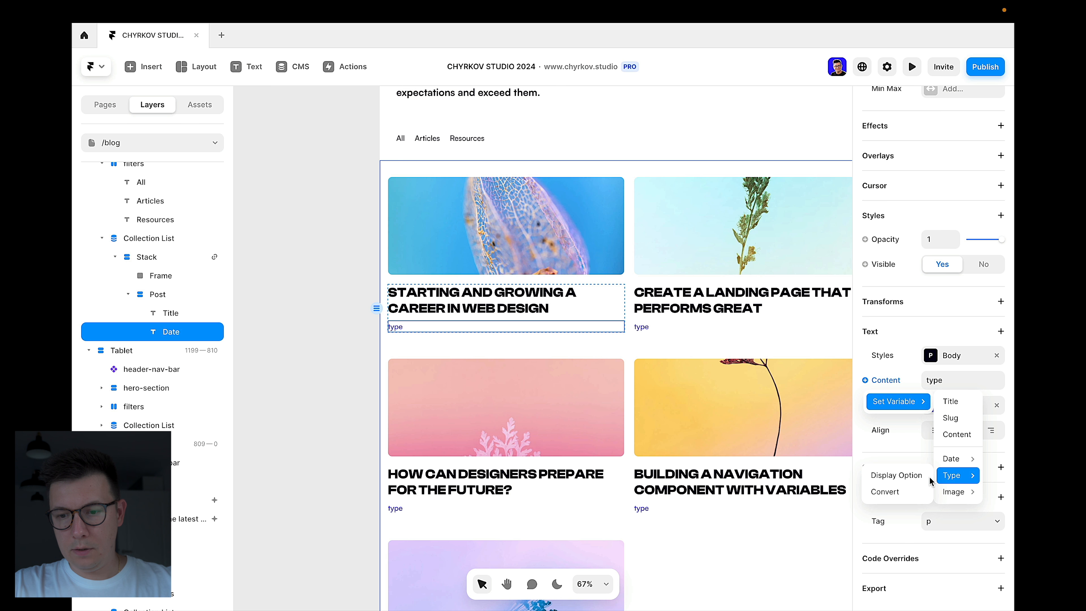
pyautogui.click(915, 479)
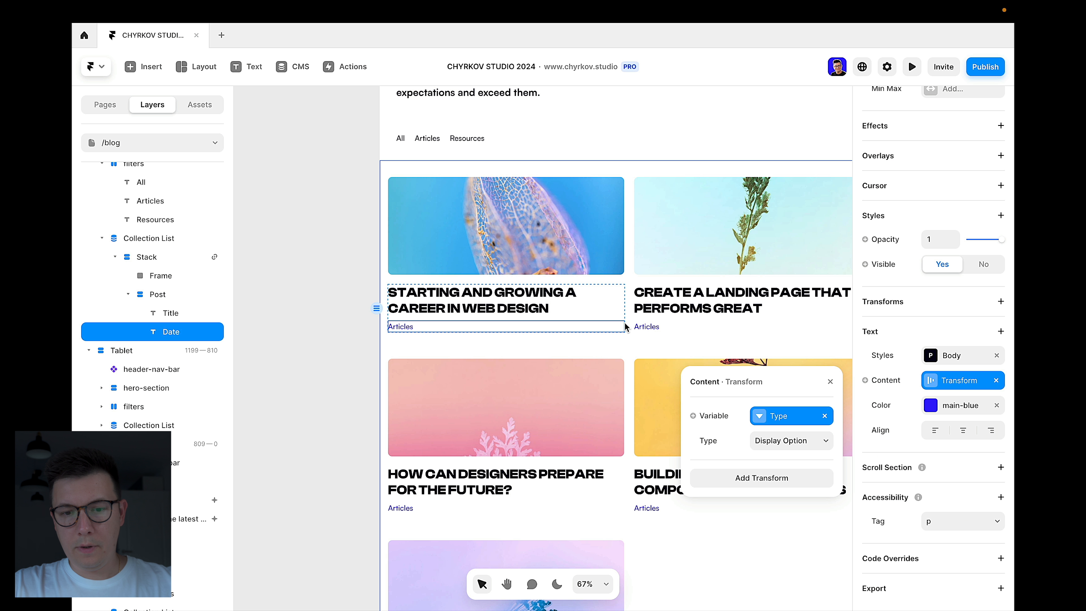
pyautogui.click(326, 362)
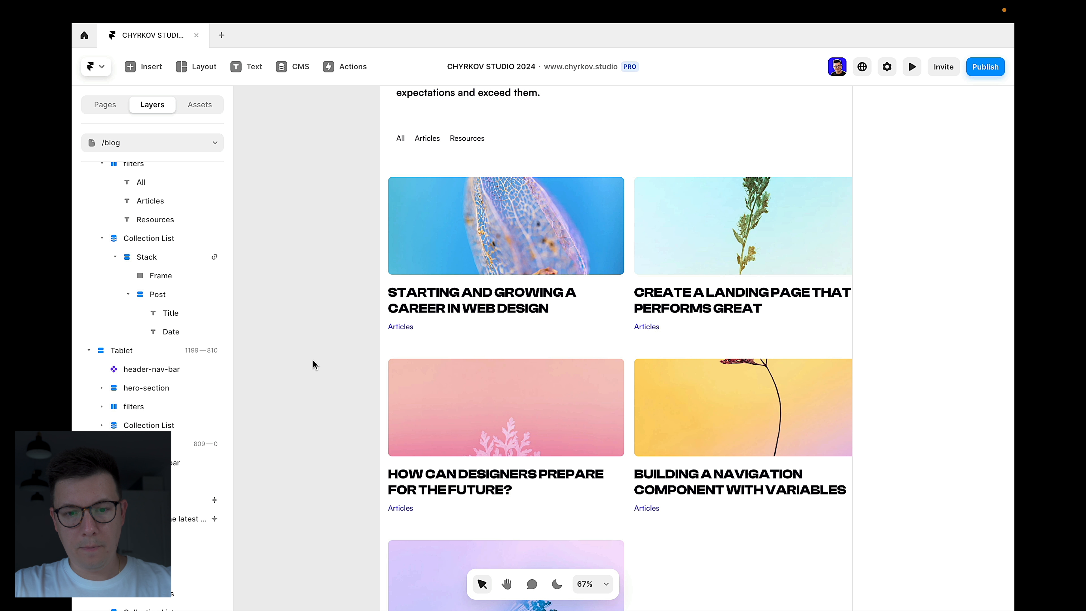
# Step: Unlink the Title variable from the content of the Desktop post title and link it to Title again
pyautogui.click(476, 304)
pyautogui.click(886, 380)
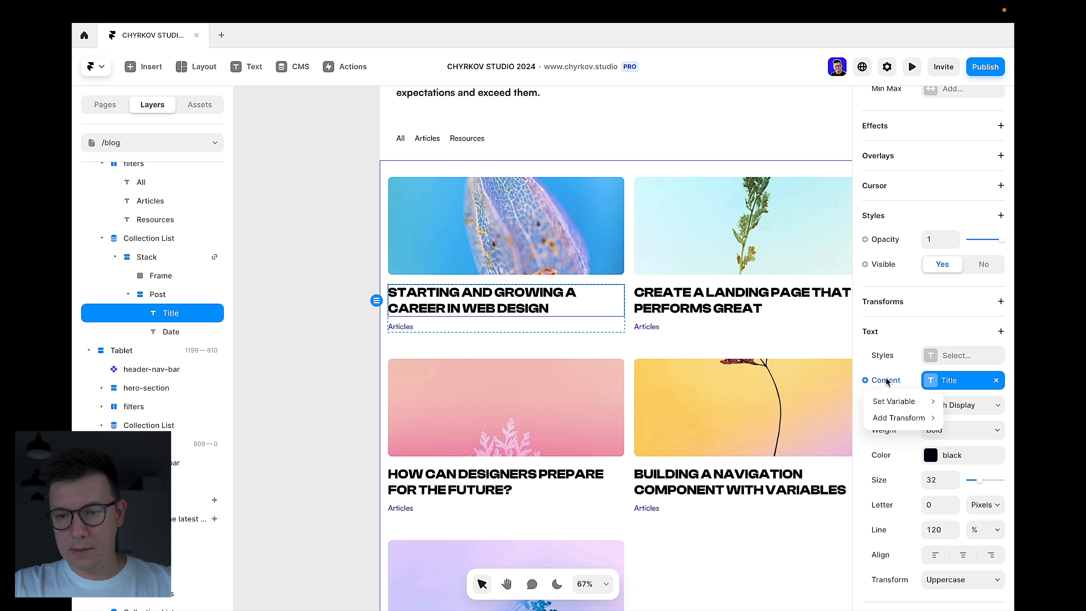
pyautogui.moveTo(910, 410)
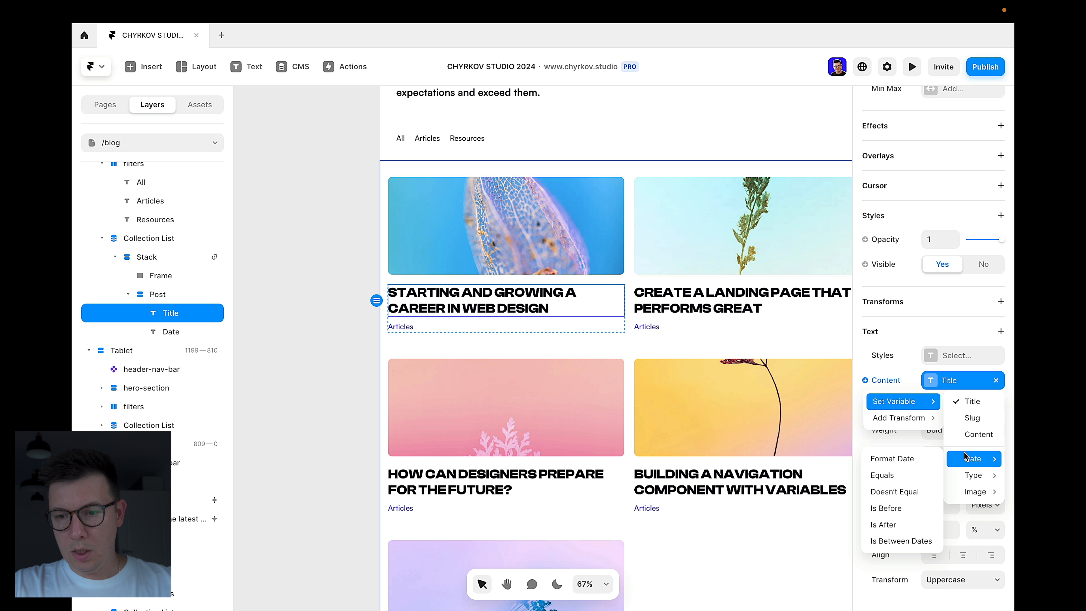
pyautogui.click(971, 402)
pyautogui.click(327, 285)
pyautogui.click(417, 294)
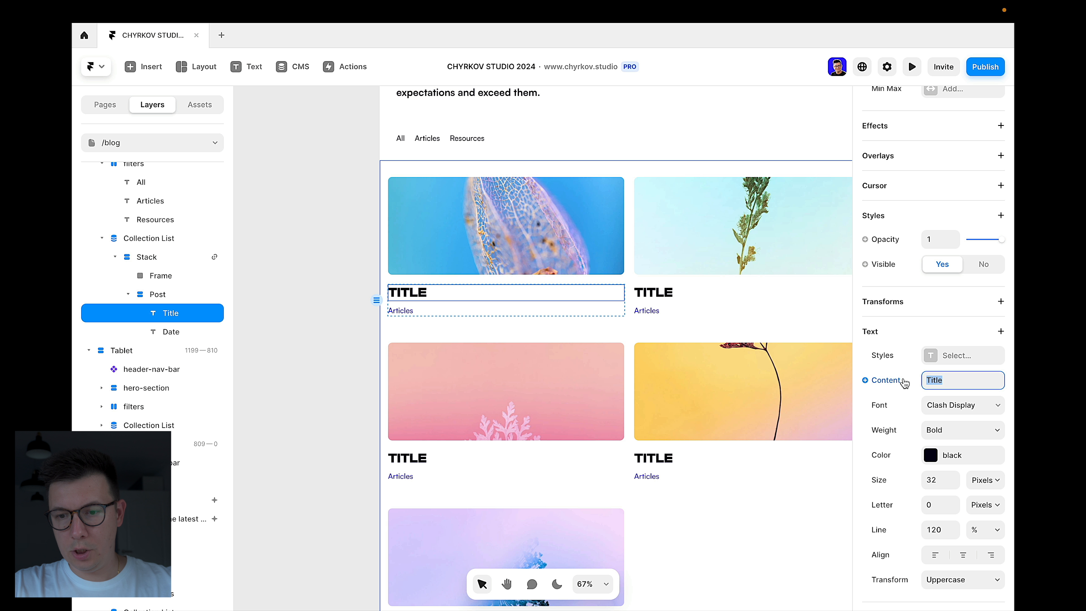
pyautogui.click(865, 380)
pyautogui.moveTo(898, 401)
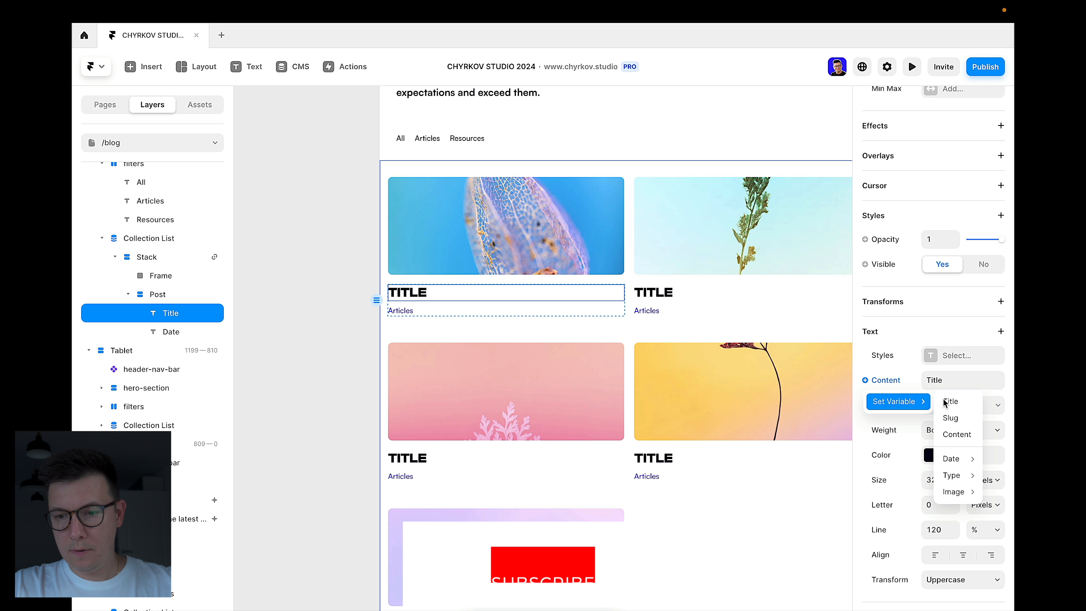
pyautogui.click(958, 402)
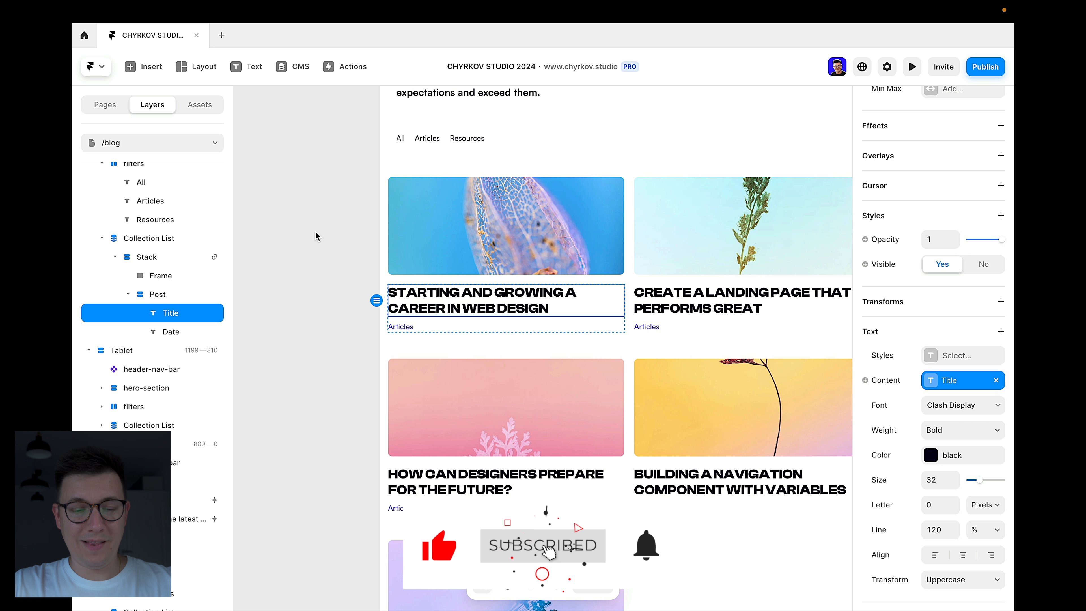
pyautogui.click(325, 296)
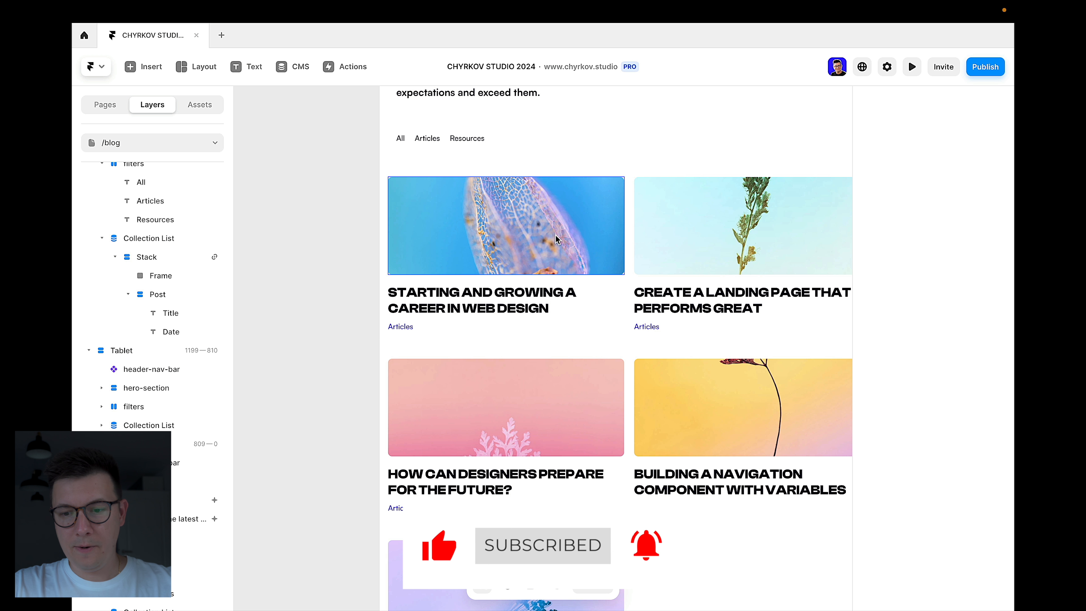
# Step: Examine the size and image fill settings of the first post card's image Frame on the Desktop breakpoint
pyautogui.click(428, 239)
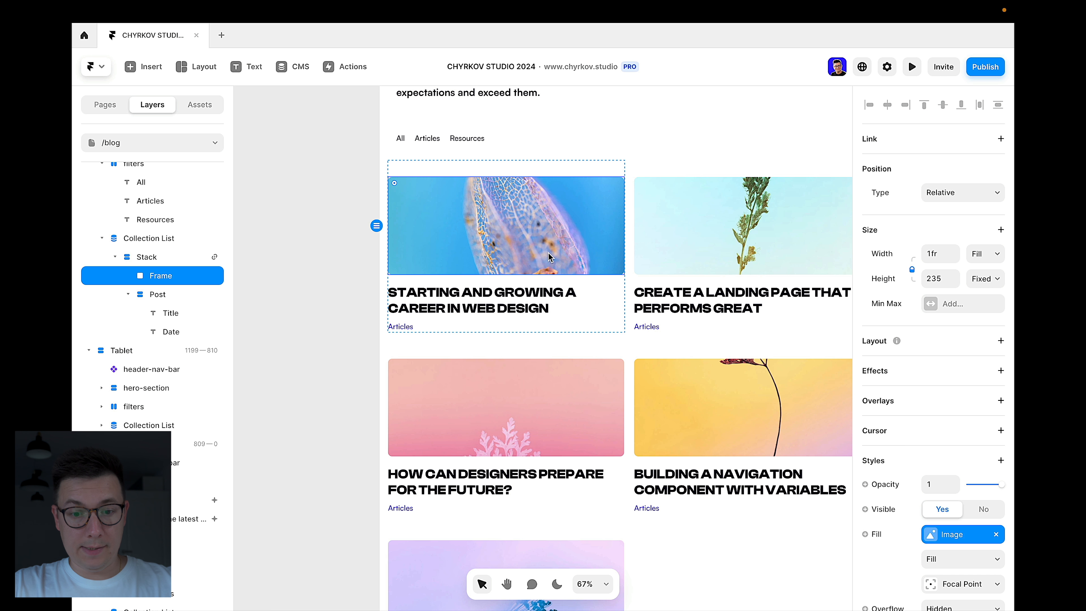
pyautogui.click(282, 326)
pyautogui.scroll(-5, 283, 322)
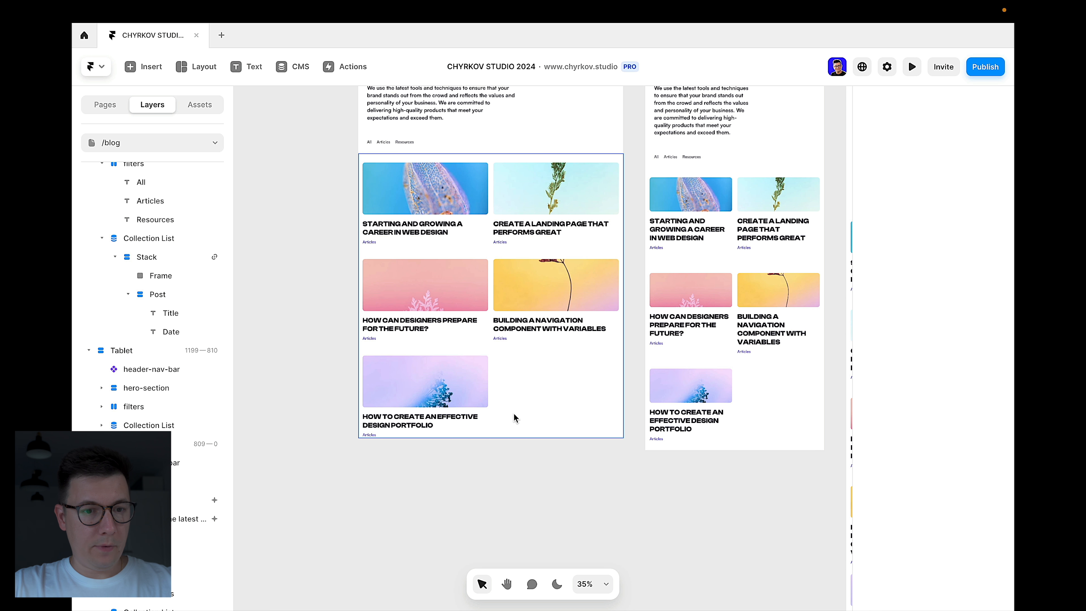
# Step: Copy the "Let's get to work!" banner, the CTA block and the footer together from the Home page's Desktop breakpoint
pyautogui.click(105, 105)
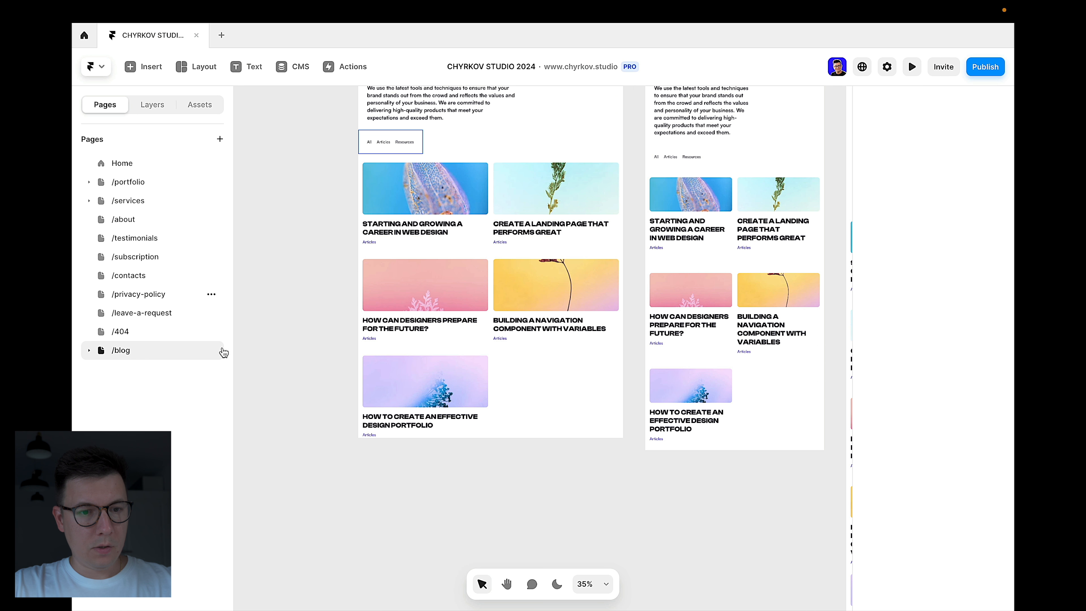
pyautogui.click(122, 163)
pyautogui.scroll(-15, 482, 275)
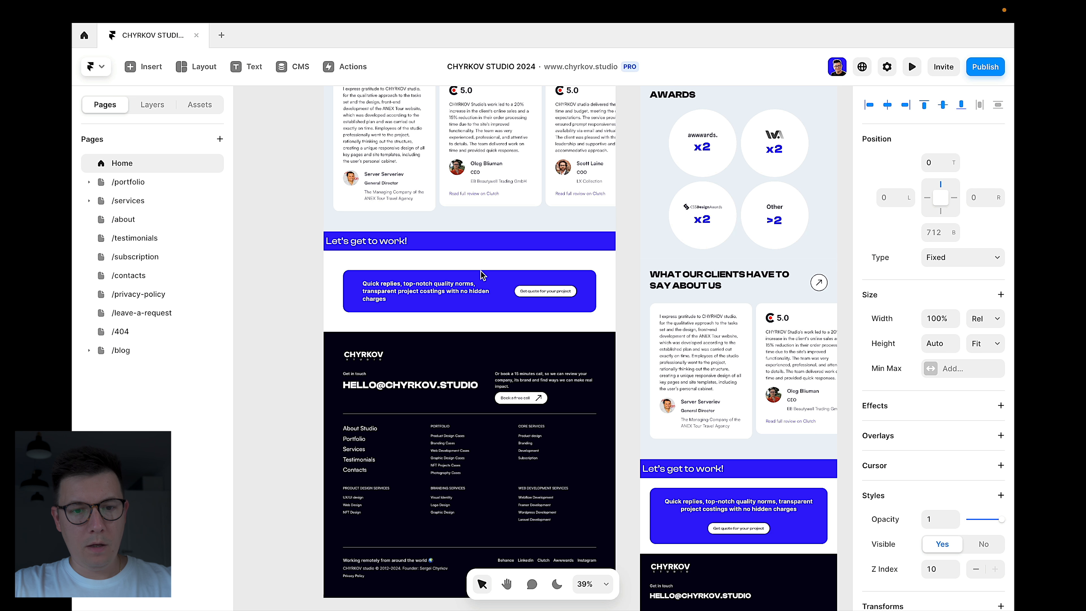
pyautogui.scroll(-5, 482, 275)
pyautogui.scroll(3, 484, 274)
pyautogui.click(413, 193)
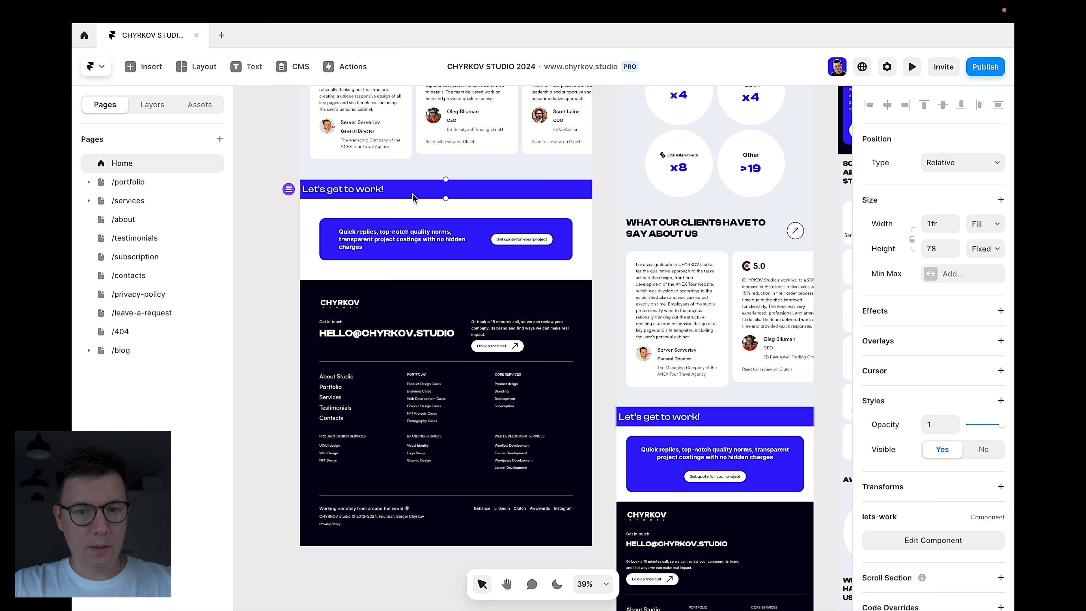
pyautogui.keyDown('shift'); pyautogui.click(406, 210); pyautogui.keyUp('shift')
pyautogui.keyDown('shift'); pyautogui.click(412, 287); pyautogui.keyUp('shift')
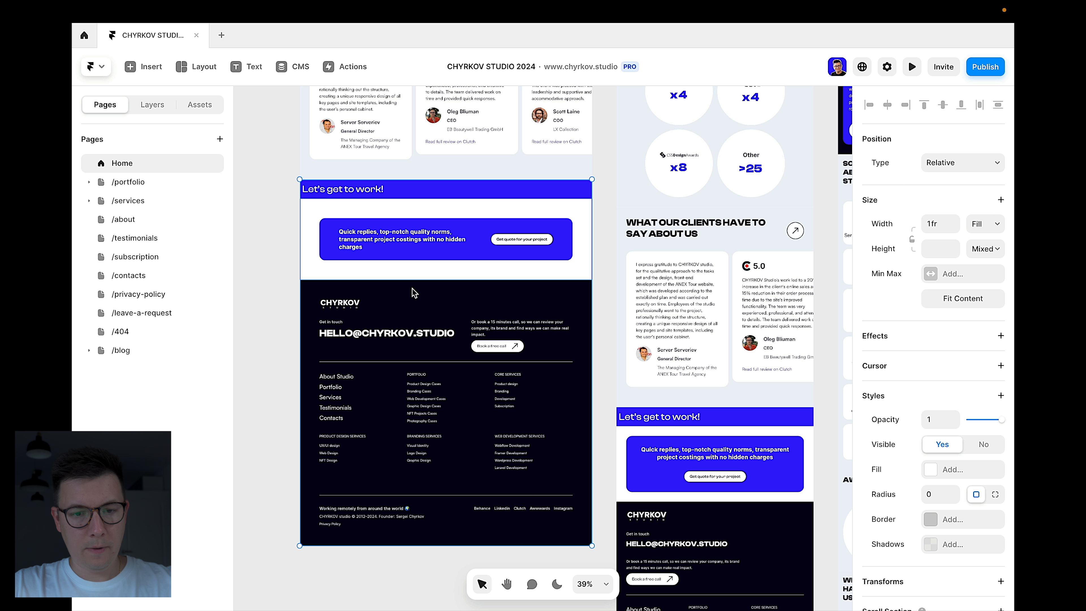
pyautogui.press('super+c')
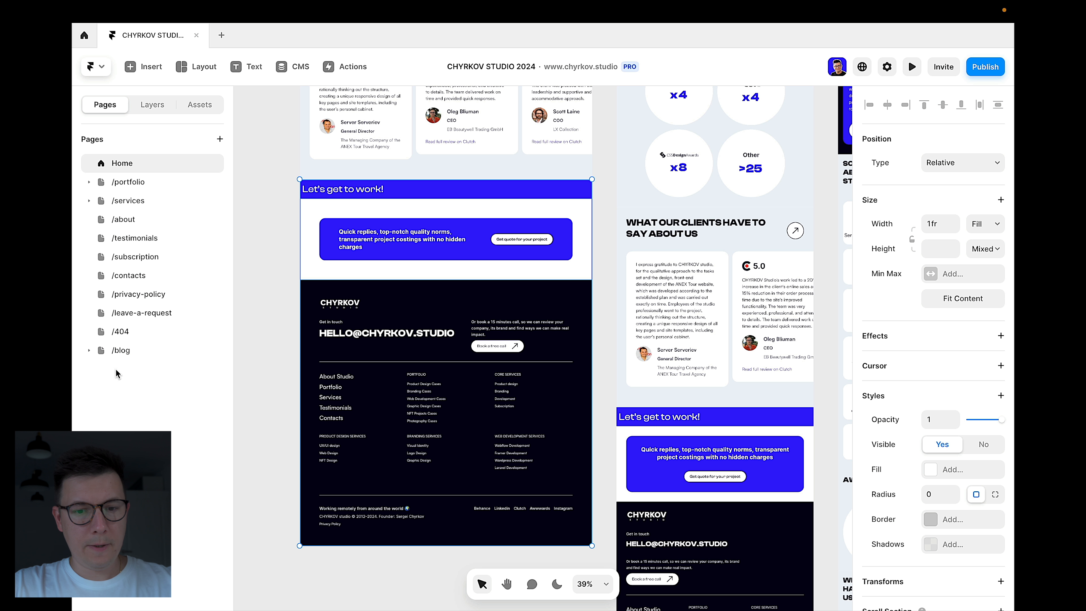
# Step: Paste the copied banner, CTA block and footer into the Desktop breakpoint of the /blog page
pyautogui.click(121, 350)
pyautogui.scroll(-3, 493, 369)
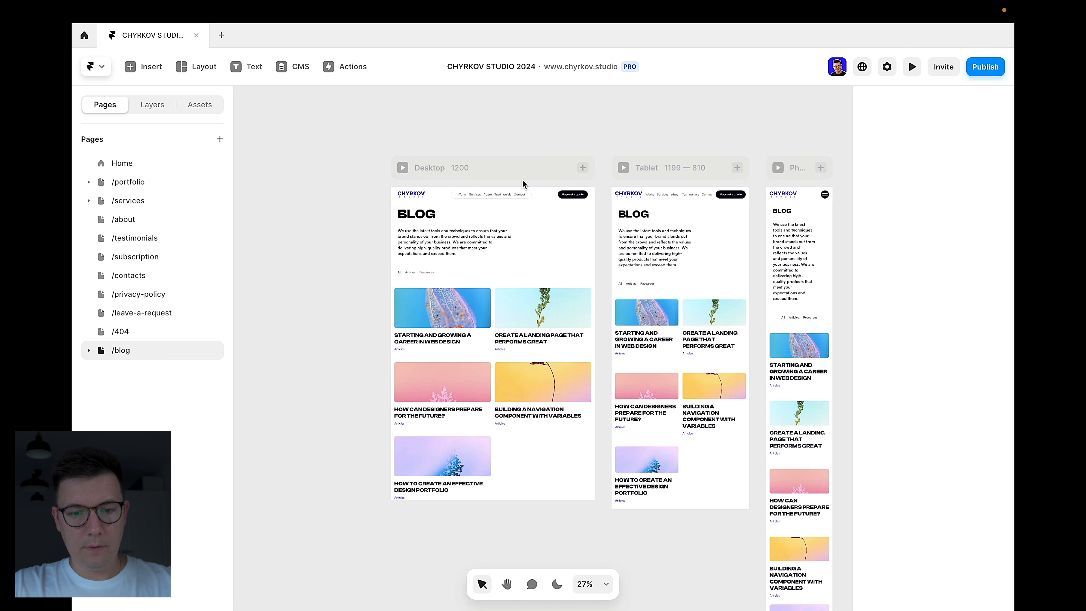
pyautogui.click(514, 167)
pyautogui.press('super+v')
pyautogui.scroll(-2, 475, 379)
pyautogui.scroll(-8, 476, 381)
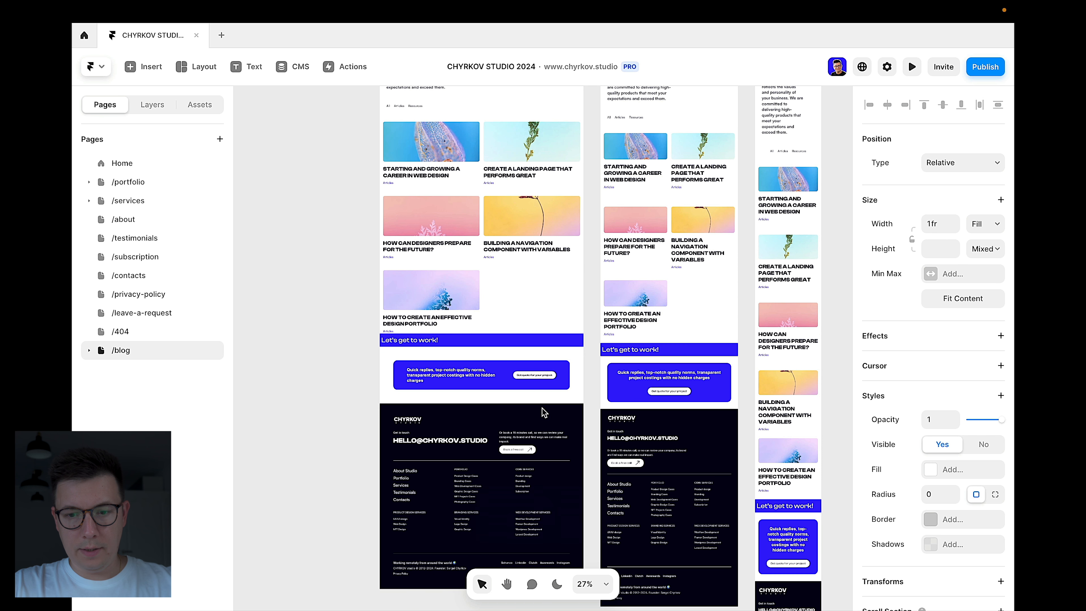
pyautogui.hscroll(3, 734, 395)
pyautogui.click(777, 334)
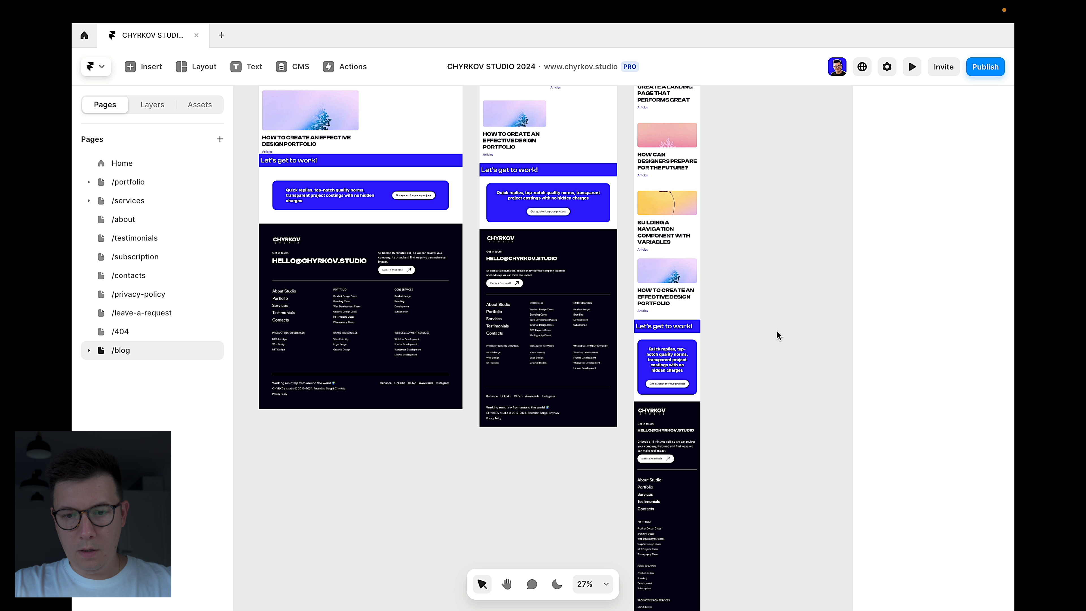
# Step: Check the variants of the CTA block and the footer on the /blog page's breakpoints, starting with Phone
pyautogui.click(668, 415)
pyautogui.click(677, 365)
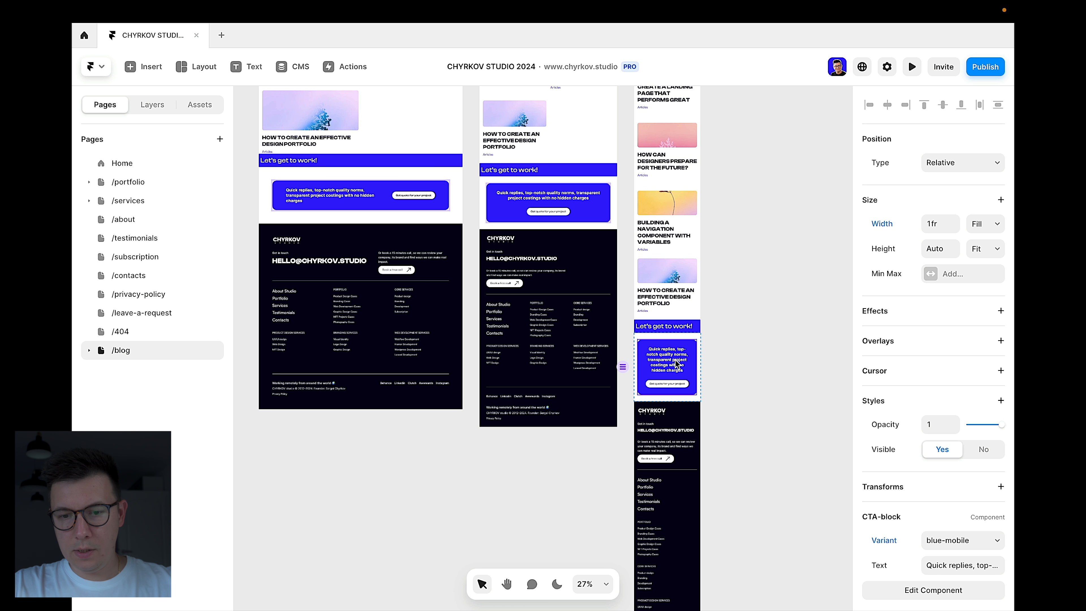
pyautogui.click(676, 441)
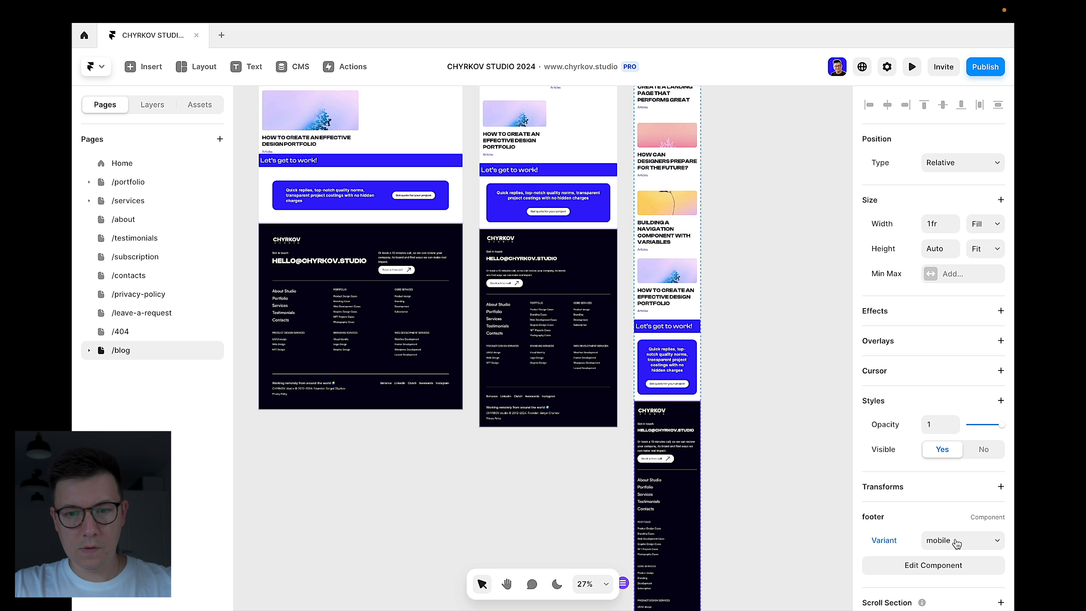
pyautogui.click(587, 238)
pyautogui.click(353, 264)
pyautogui.scroll(5, 353, 266)
pyautogui.hscroll(-2, 353, 266)
pyautogui.scroll(1, 353, 264)
pyautogui.hscroll(-2, 352, 264)
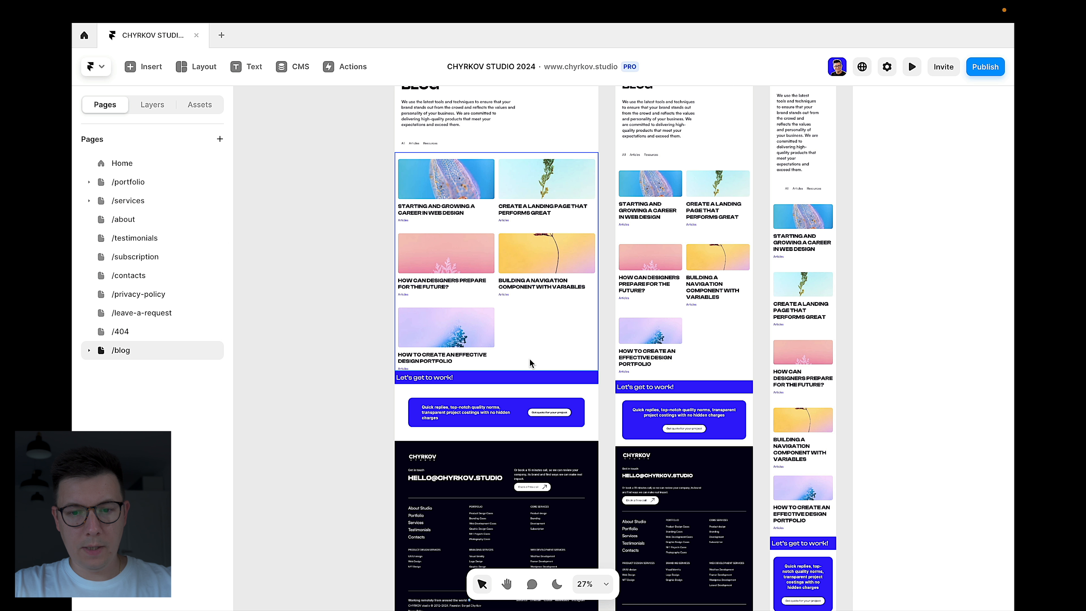
# Step: Set the bottom padding of the Desktop Collection List to 100
pyautogui.click(521, 354)
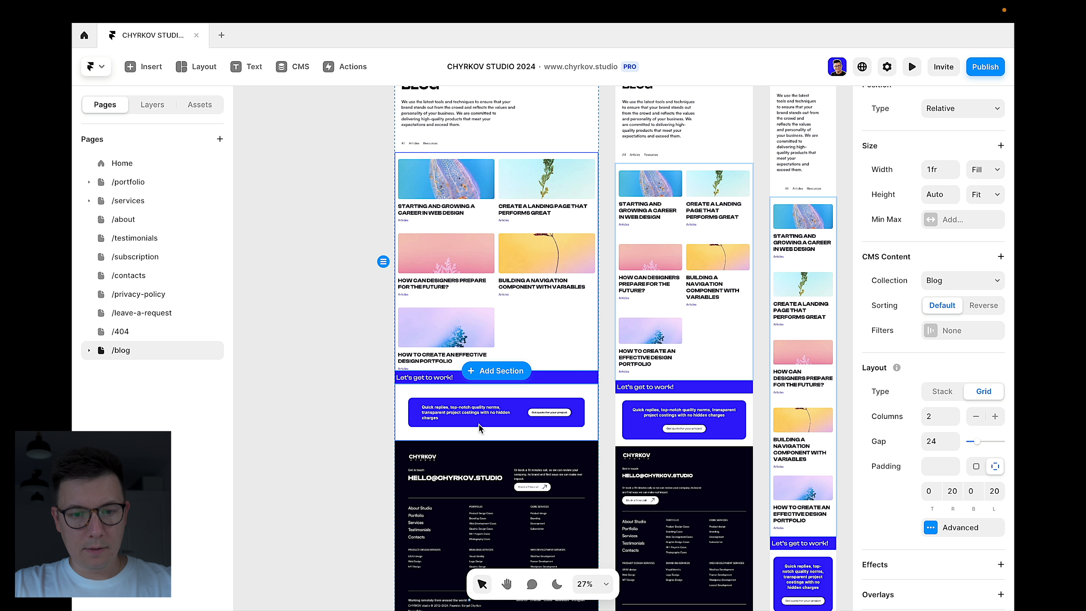
pyautogui.scroll(3, 664, 391)
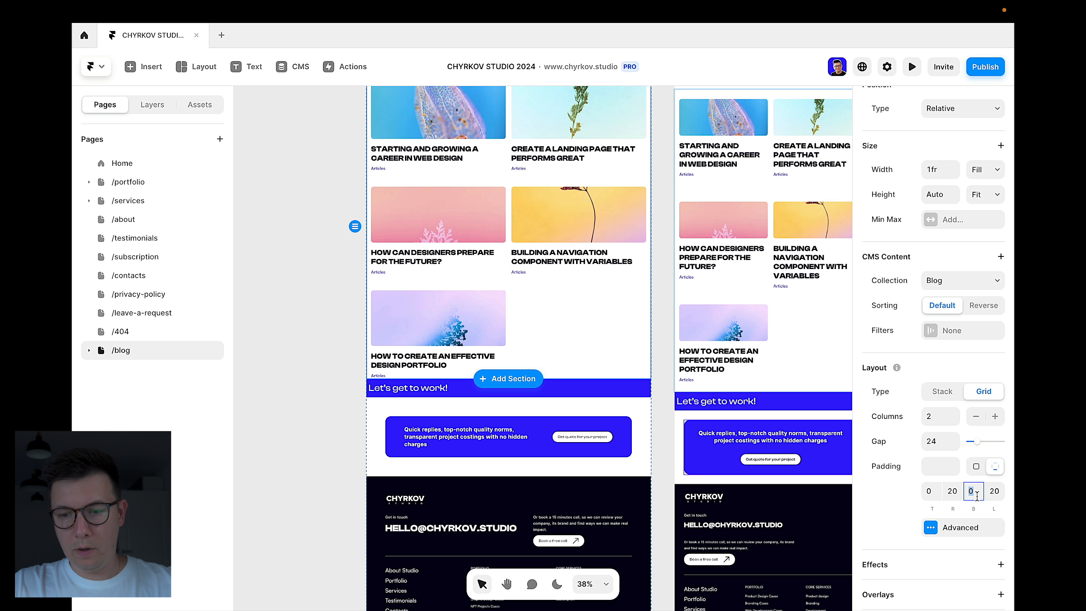
pyautogui.press('shift')
pyautogui.write('100')
pyautogui.press('Return')
pyautogui.click(292, 261)
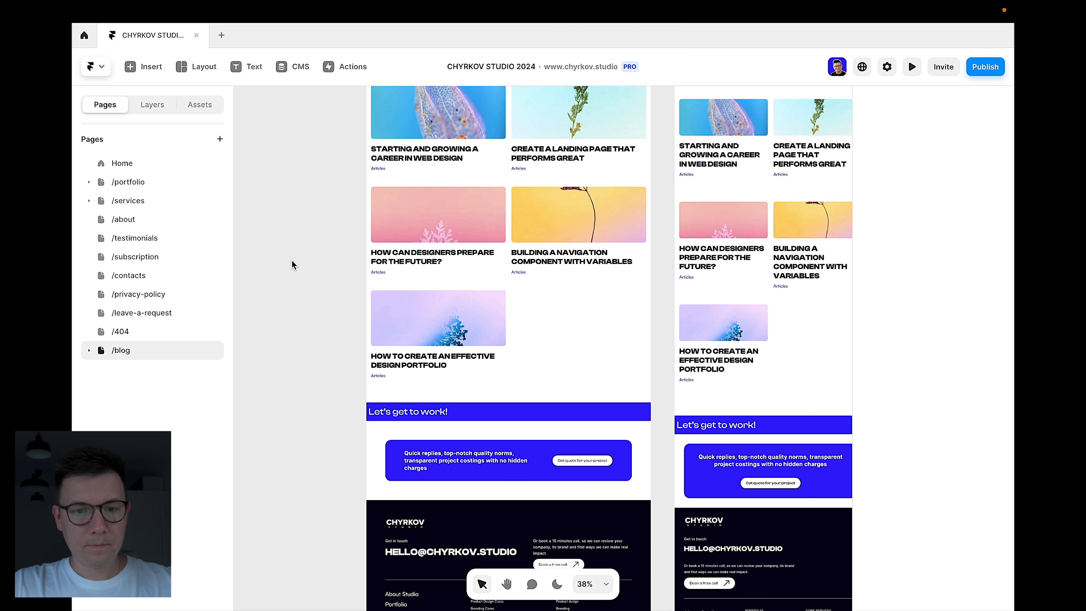
# Step: Preview the /blog page from header to CTA block, open the first article from its card, and return to the editor
pyautogui.scroll(4, 292, 261)
pyautogui.hscroll(1, 293, 261)
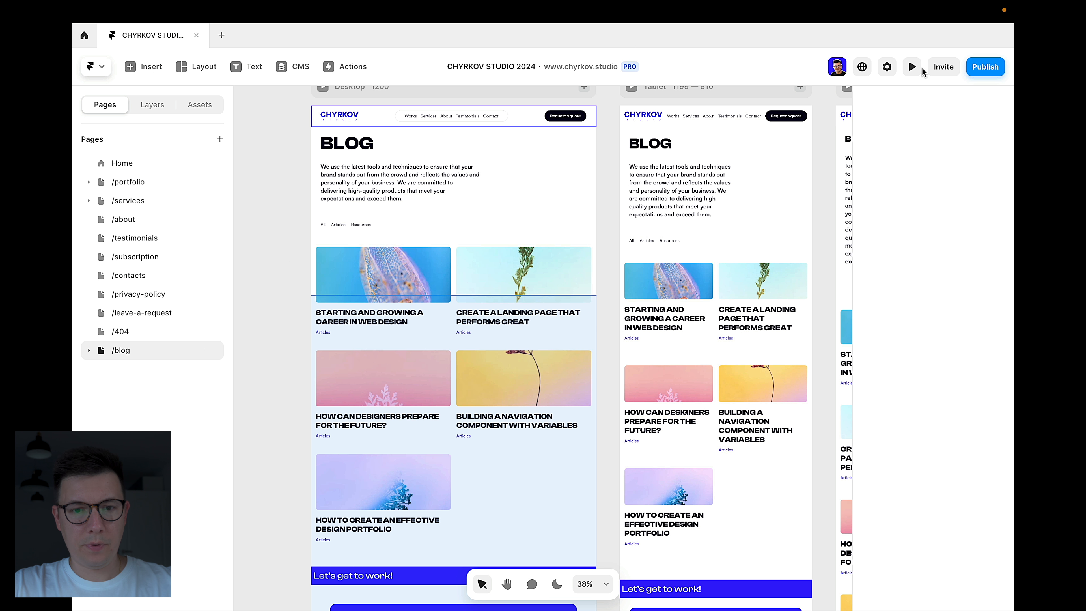
pyautogui.click(912, 66)
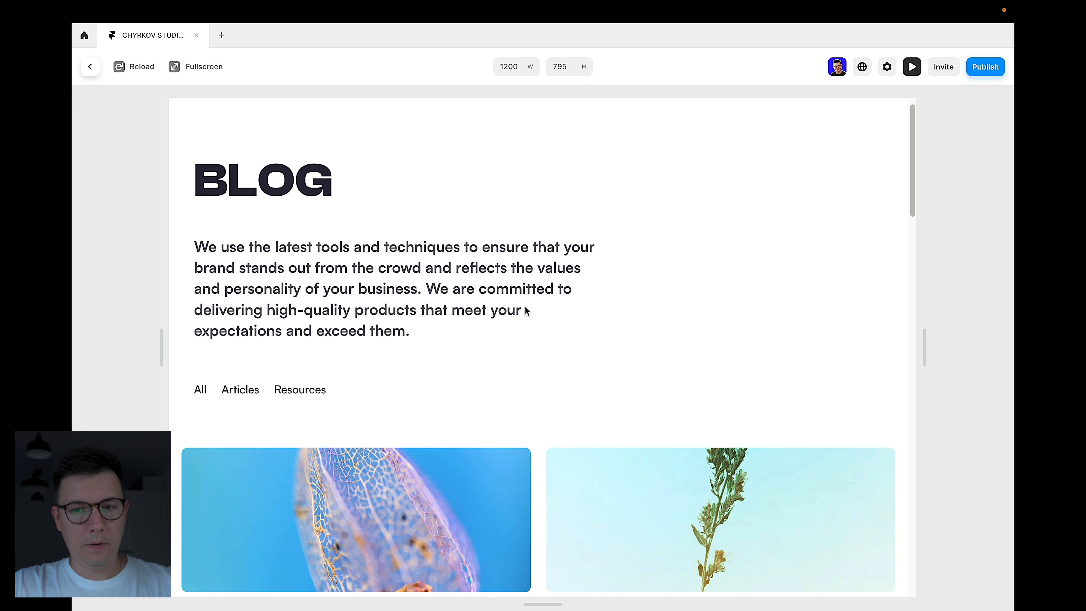
pyautogui.scroll(-5, 527, 310)
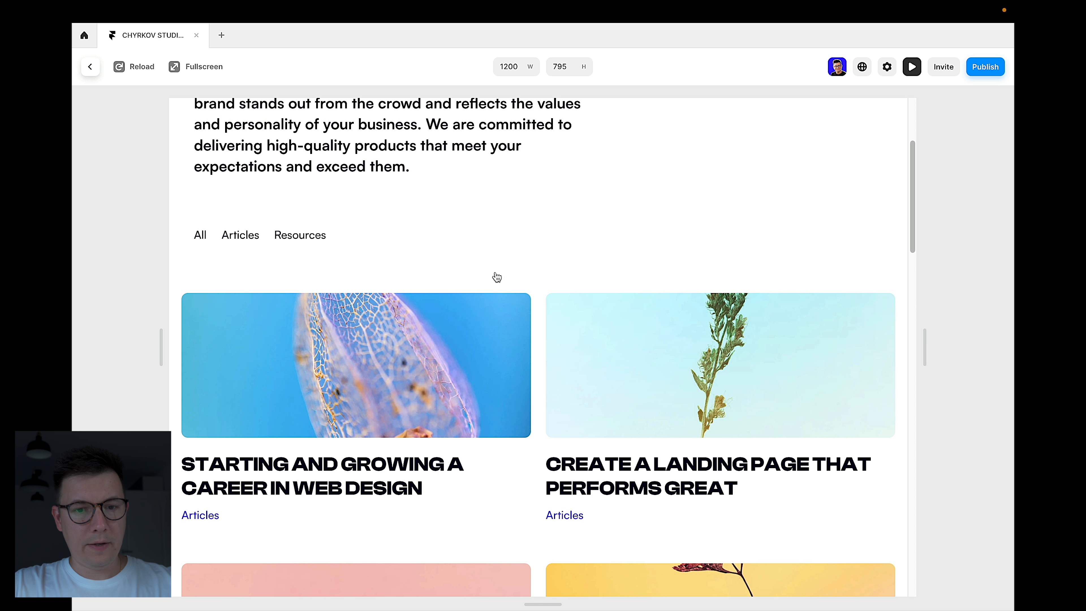
pyautogui.scroll(5, 232, 230)
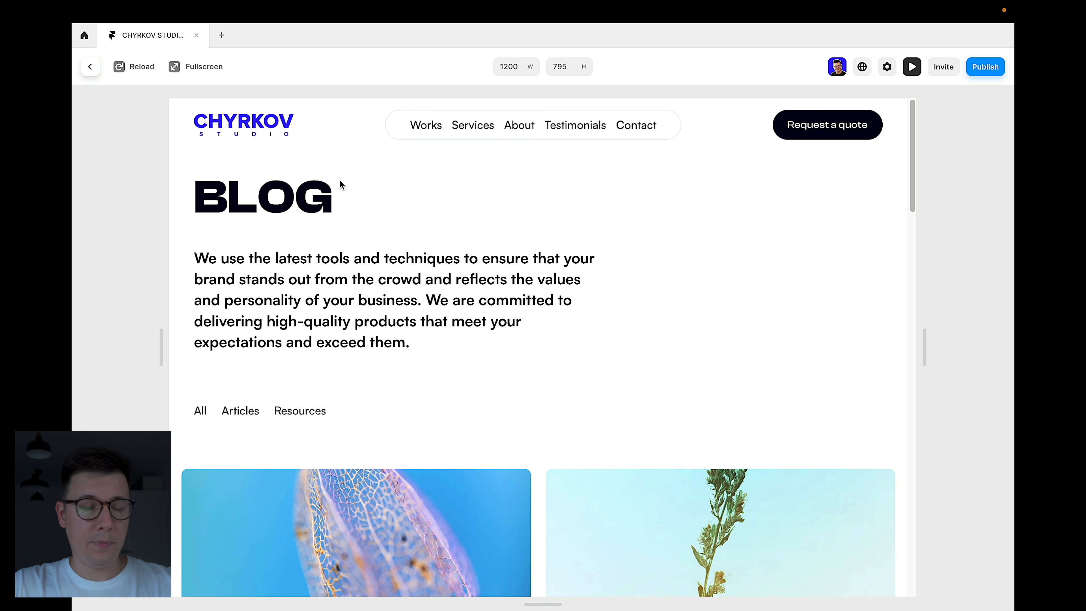
pyautogui.scroll(-10, 299, 248)
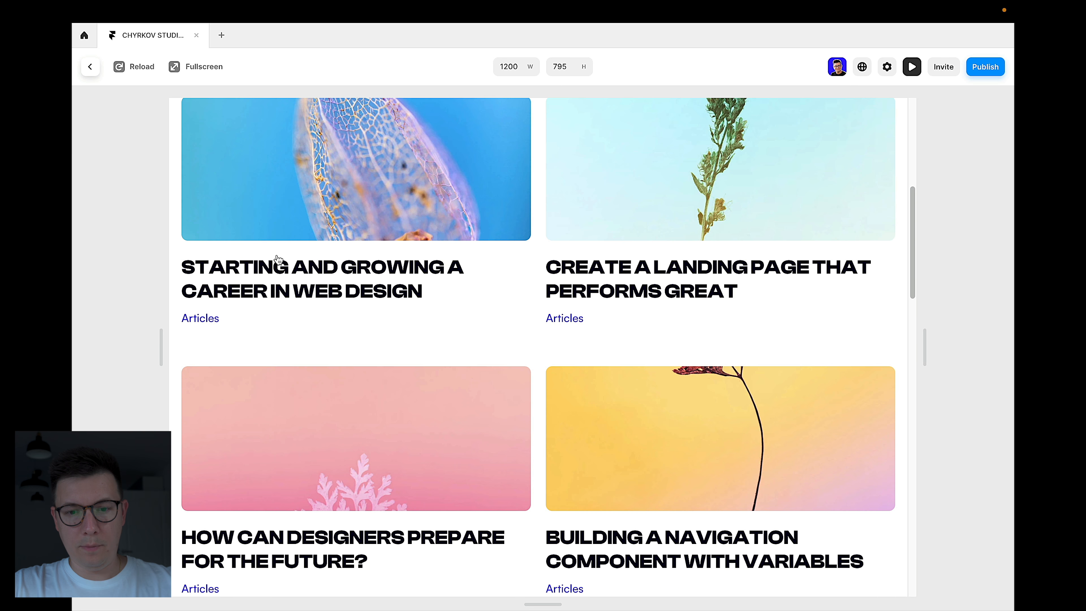
pyautogui.scroll(-15, 511, 354)
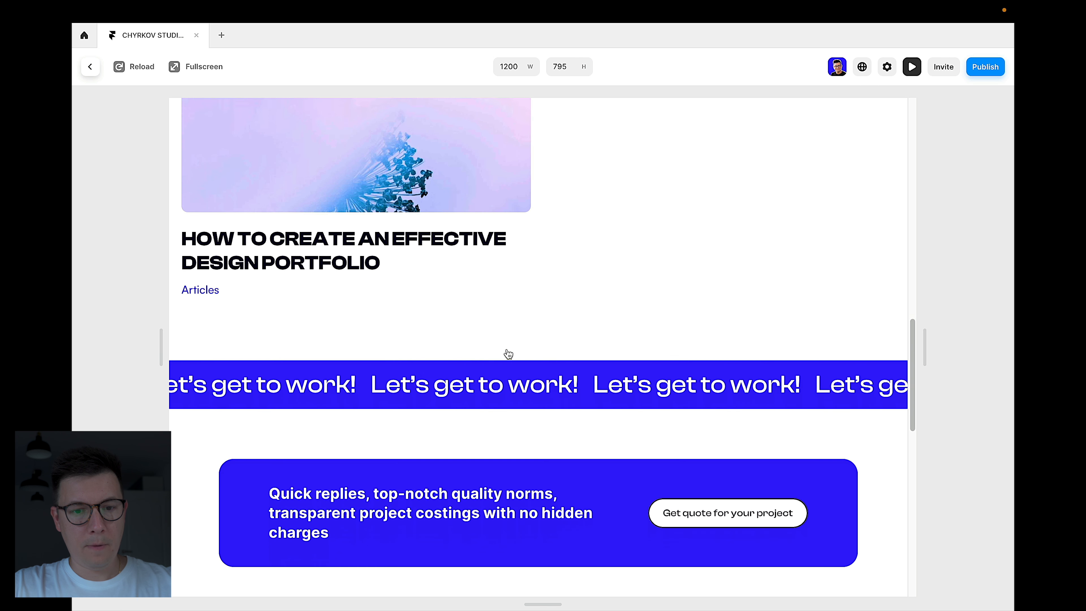
pyautogui.scroll(13, 509, 354)
pyautogui.scroll(10, 508, 354)
pyautogui.click(350, 465)
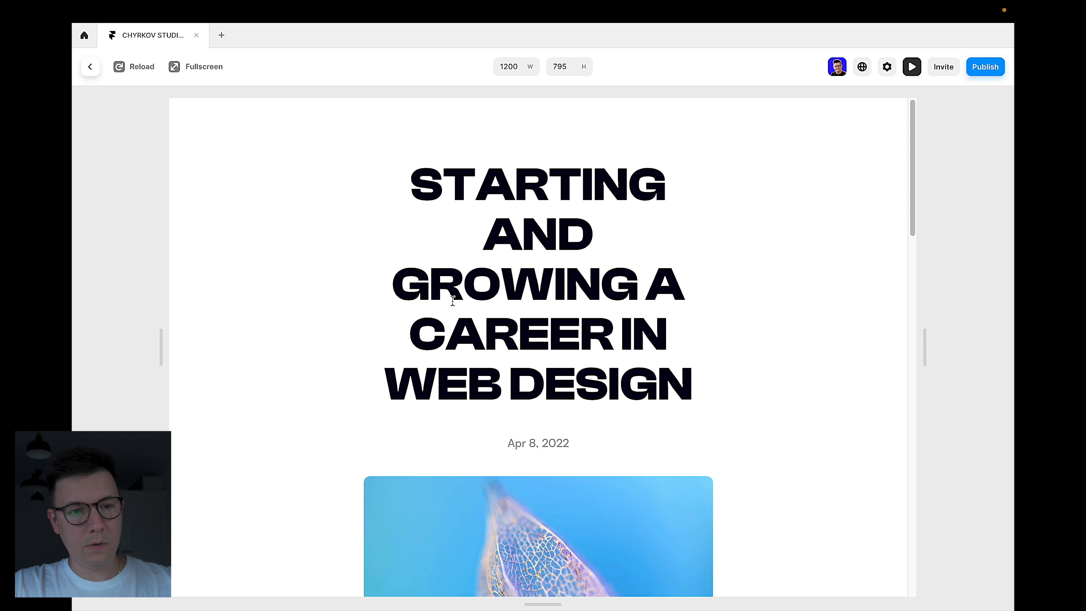
pyautogui.click(89, 73)
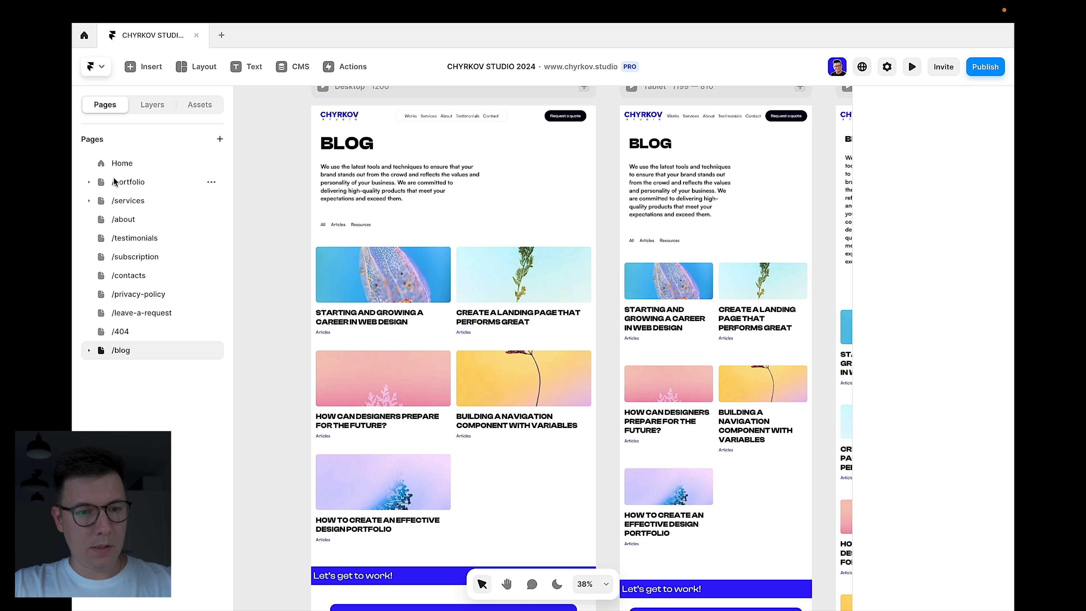
# Step: Look through the nested pages under /portfolio and /services and open the Blog collection's article page under /blog
pyautogui.click(89, 183)
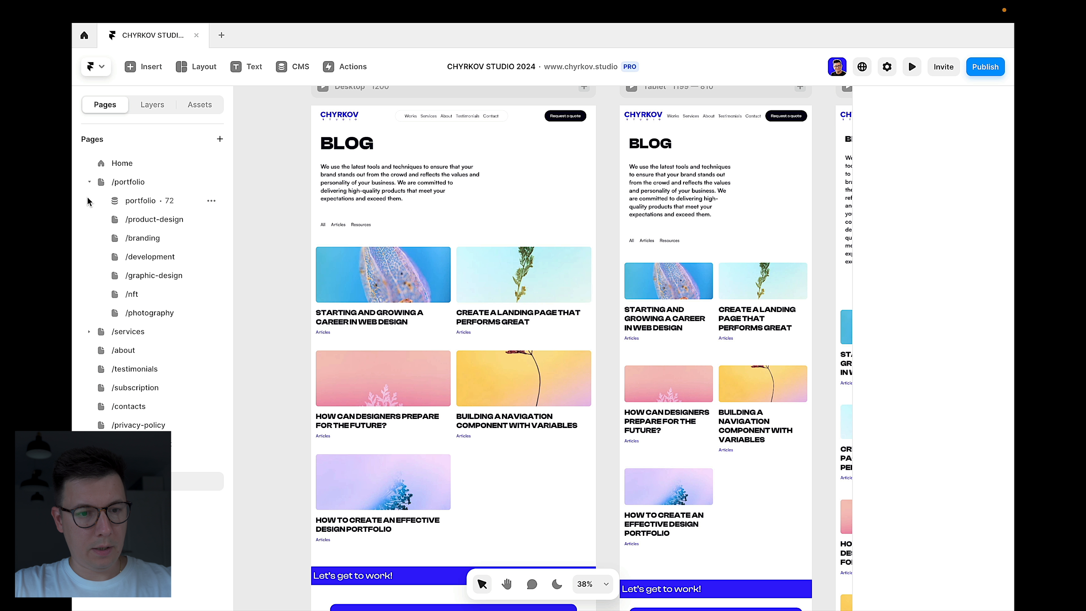
pyautogui.click(89, 184)
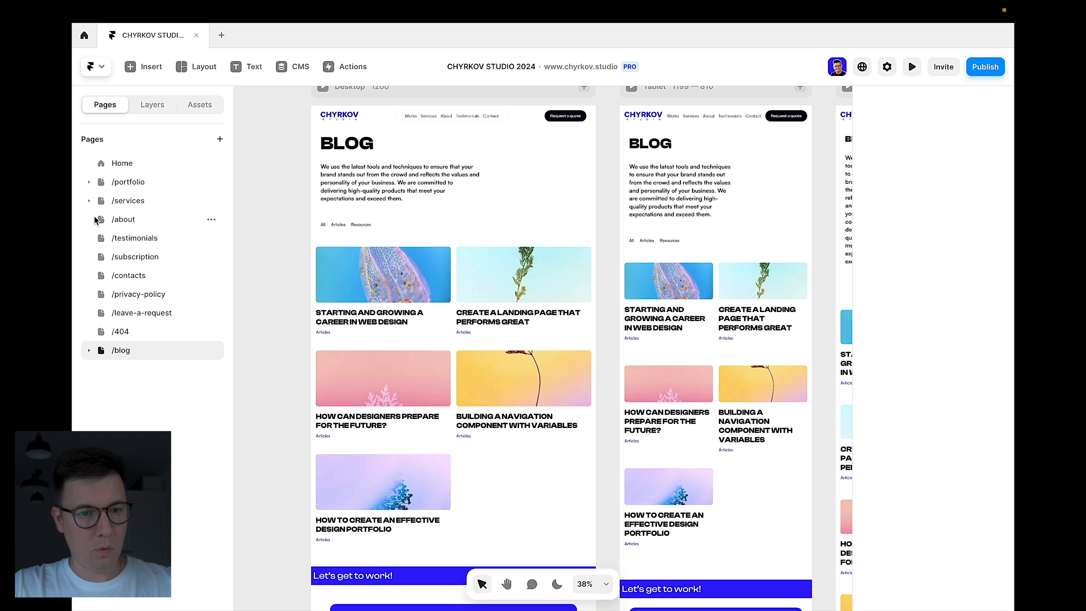
pyautogui.click(89, 202)
pyautogui.click(90, 201)
pyautogui.click(134, 369)
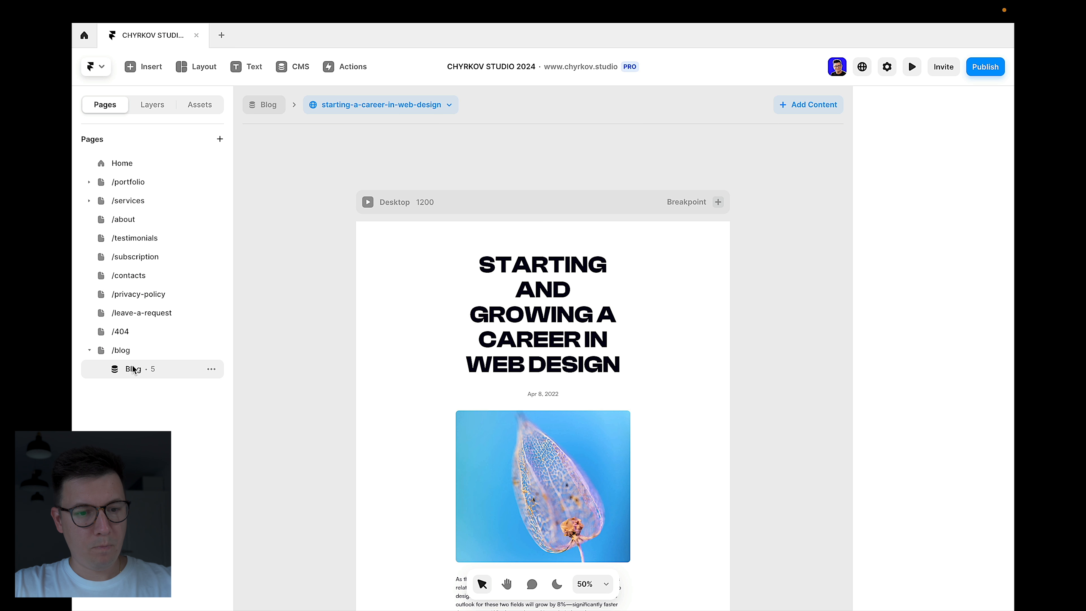
# Step: Copy the header navigation bar from the /blog page's Desktop breakpoint
pyautogui.click(112, 351)
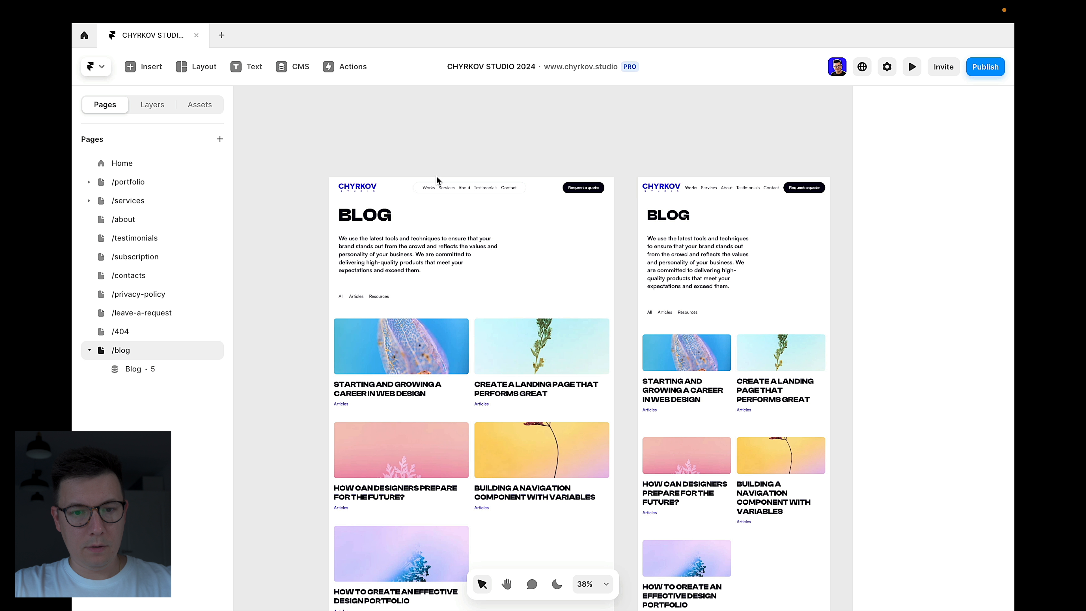
pyautogui.click(401, 192)
pyautogui.press('super+c')
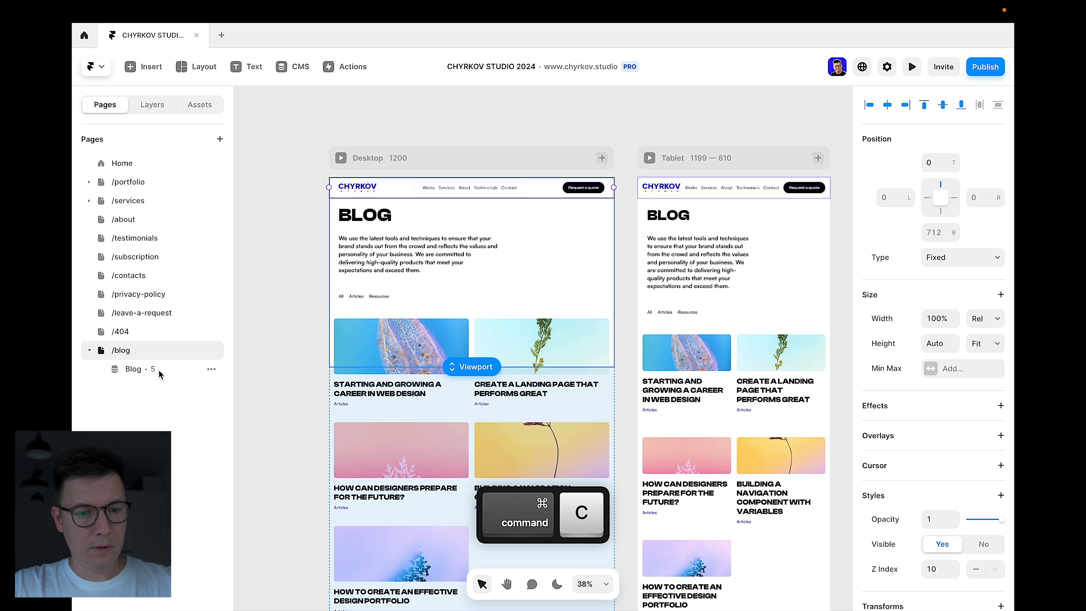
# Step: Paste the copied header navigation bar into the Blog collection's article page, over the article title area
pyautogui.click(134, 368)
pyautogui.press('super+v')
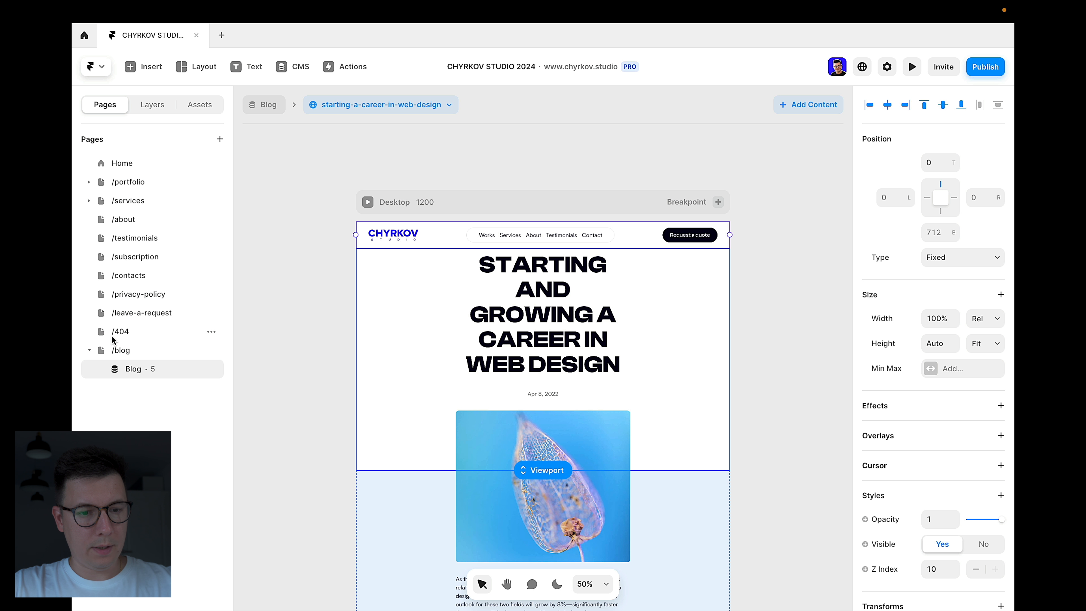
# Step: Copy the "Let's get to work!" strip, the quote CTA section and the footer together from the /blog page's Desktop breakpoint
pyautogui.click(115, 352)
pyautogui.scroll(-15, 468, 359)
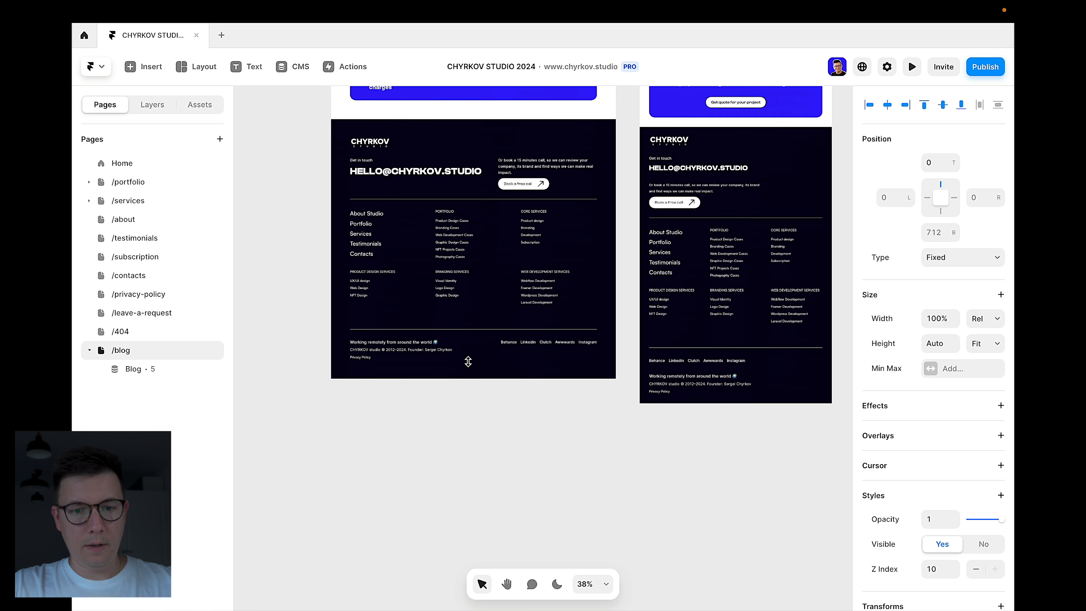
pyautogui.scroll(5, 462, 195)
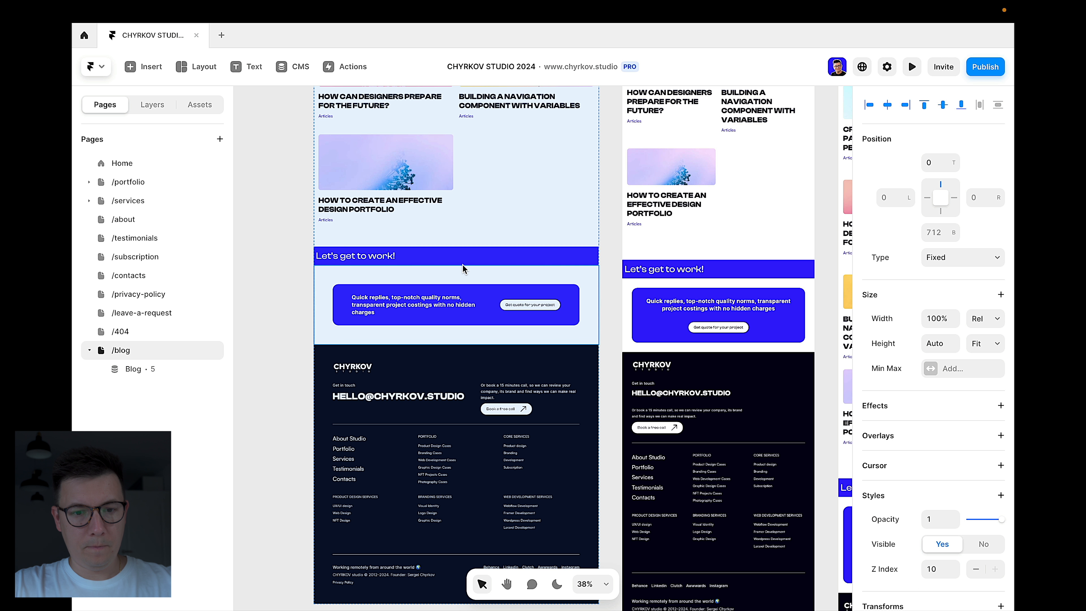
pyautogui.click(467, 255)
pyautogui.press('shift')
pyautogui.keyDown('shift'); pyautogui.click(329, 359); pyautogui.keyUp('shift')
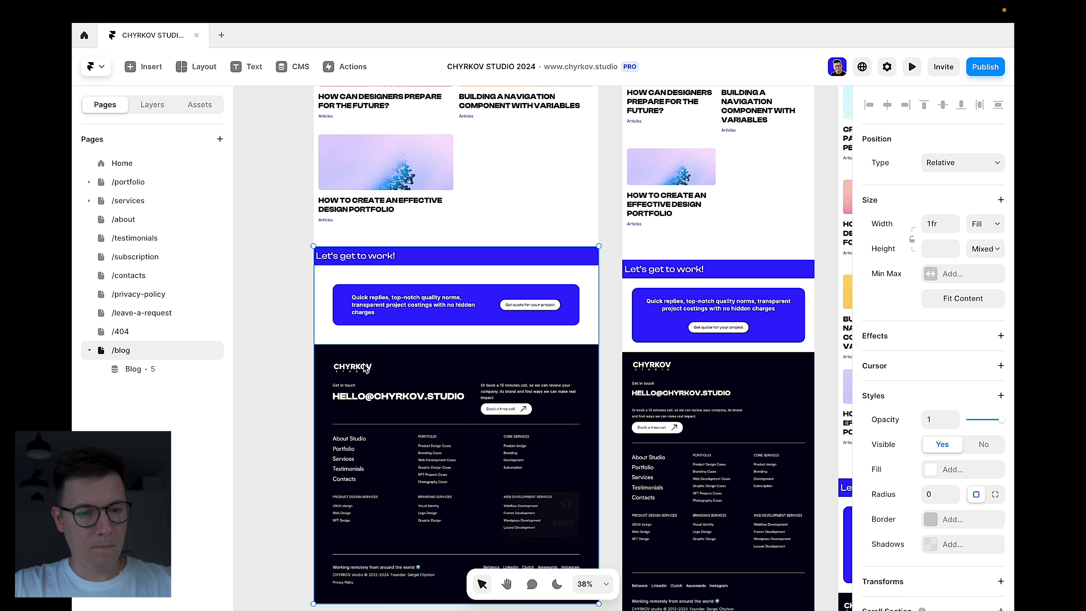
pyautogui.press('super+c')
# Step: Paste the copied strip, CTA section and footer into the Desktop breakpoint of the Blog article page
pyautogui.click(134, 369)
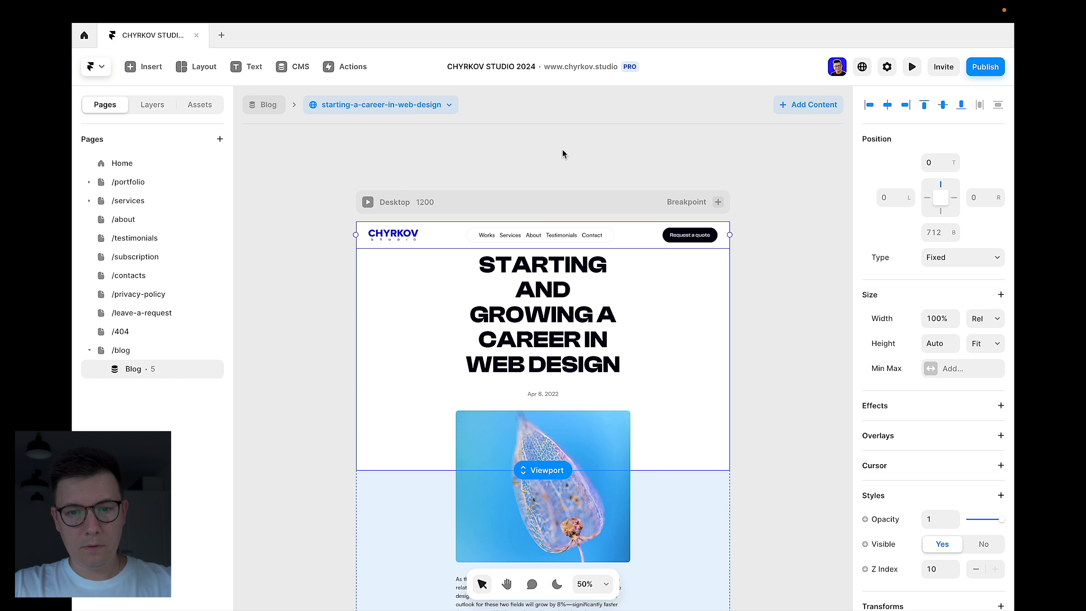
pyautogui.click(545, 202)
pyautogui.press('super+v')
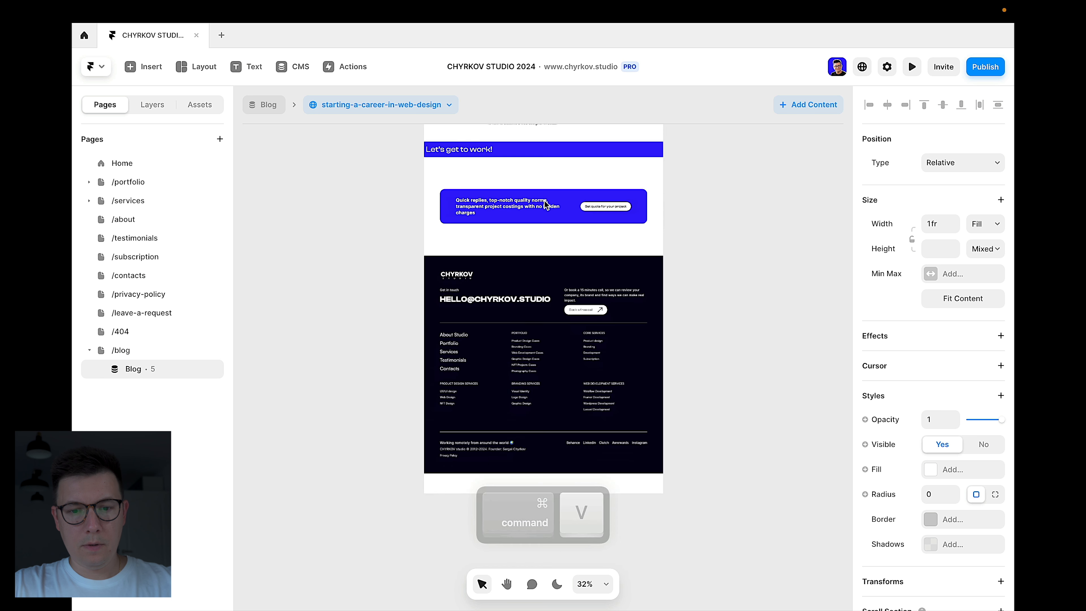
# Step: Add Tablet and Phone breakpoints to the Blog article page
pyautogui.scroll(10, 644, 355)
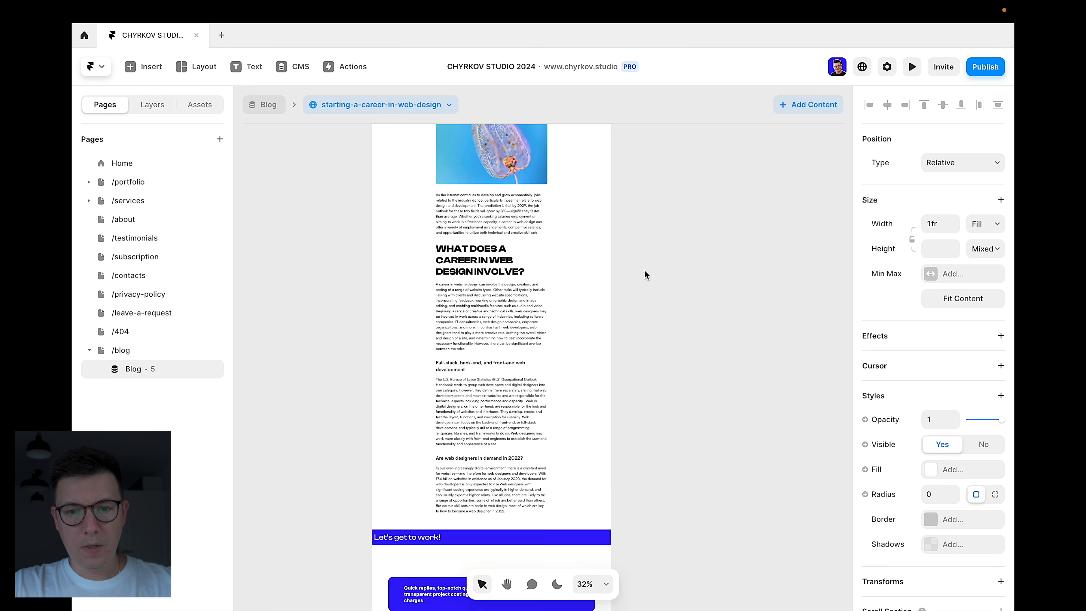
pyautogui.click(578, 191)
pyautogui.click(566, 215)
pyautogui.scroll(5, 590, 223)
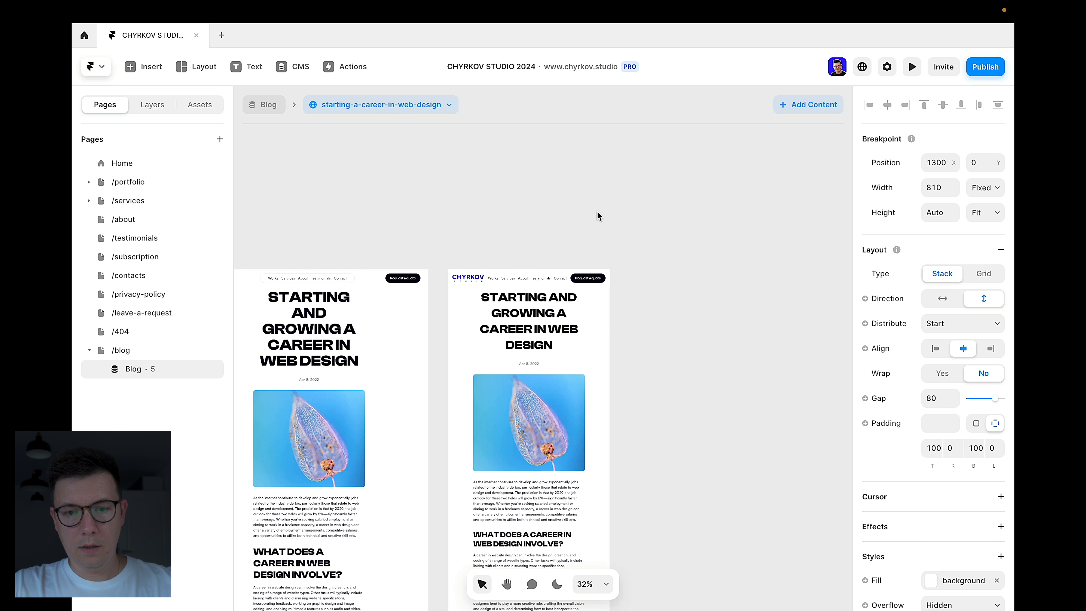
pyautogui.click(597, 250)
pyautogui.click(583, 281)
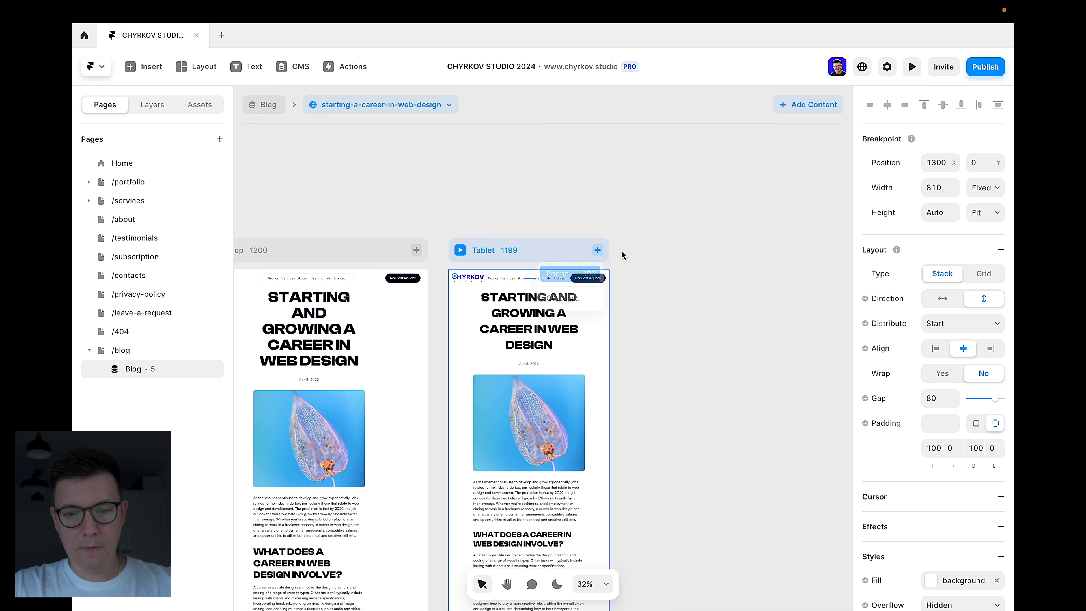
# Step: Examine the quote CTA section on the article page's Tablet breakpoint and its layout and style settings
pyautogui.scroll(-15, 642, 257)
pyautogui.scroll(-2, 658, 397)
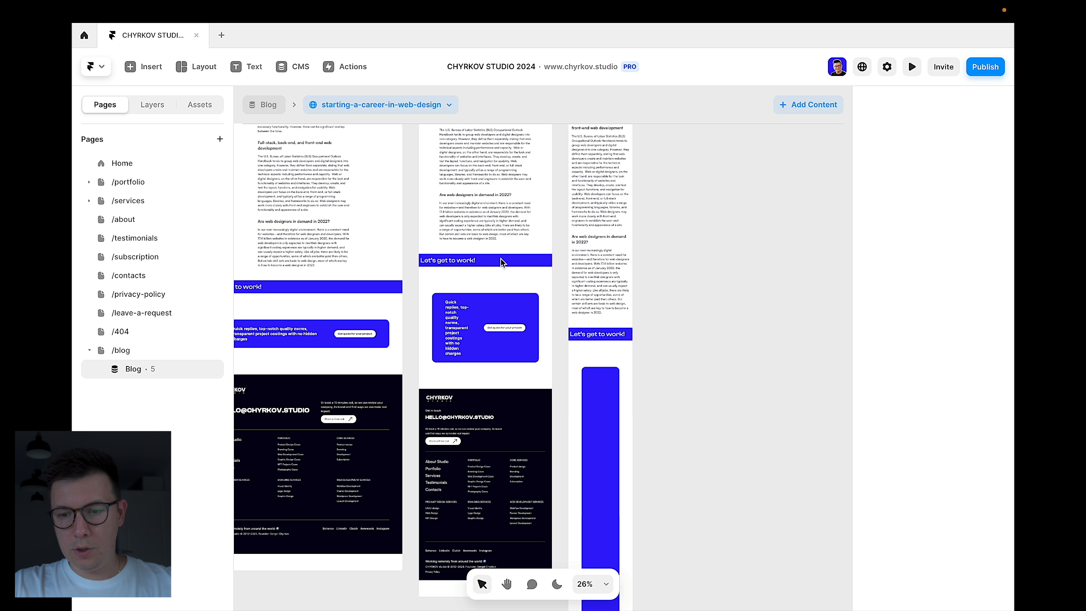
pyautogui.click(508, 294)
pyautogui.scroll(-7, 948, 558)
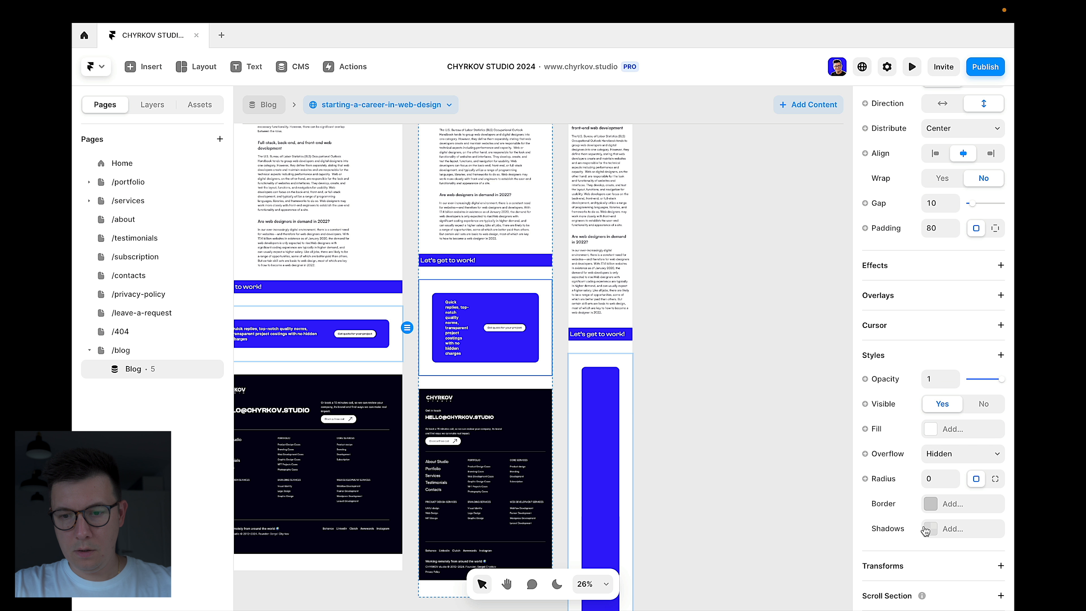
pyautogui.scroll(-3, 925, 530)
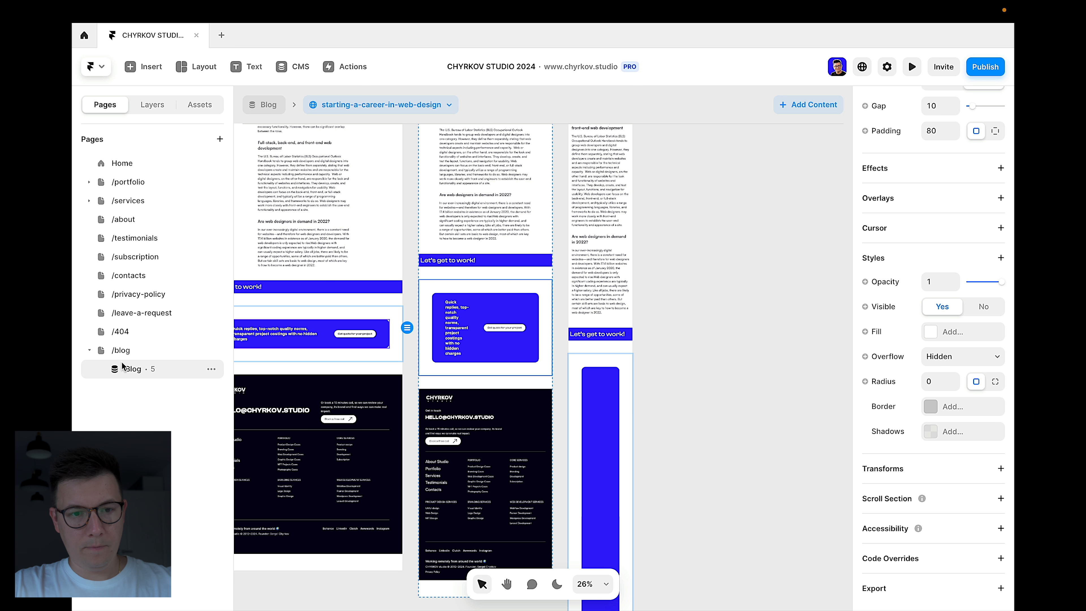
pyautogui.click(507, 264)
pyautogui.click(297, 136)
pyautogui.press('super+z')
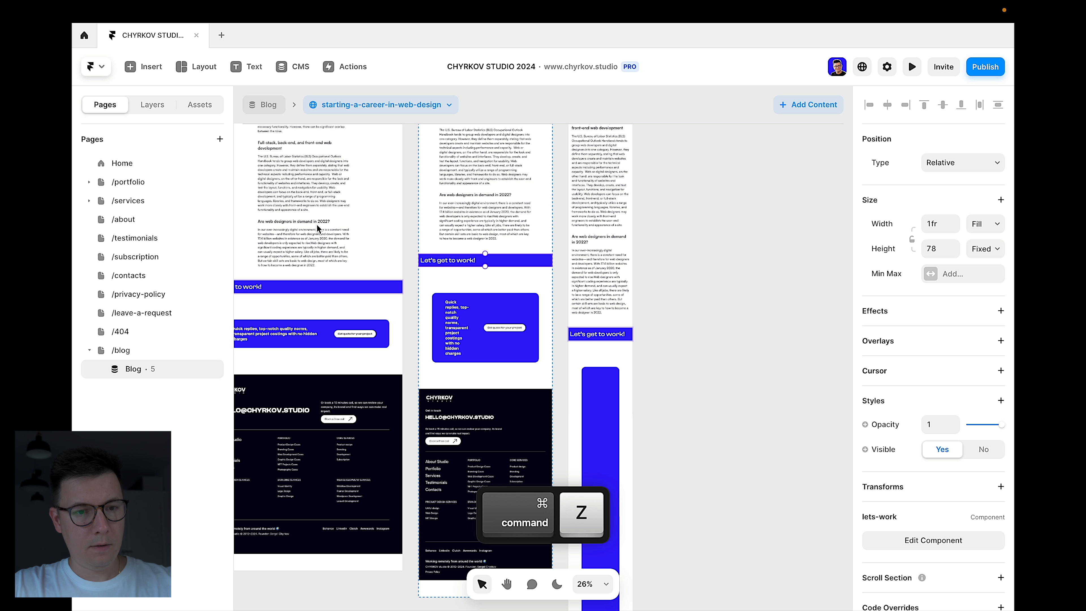
# Step: Switch the CTA-block component in the Tablet breakpoint to the blue-mobile variant
pyautogui.click(150, 107)
pyautogui.click(133, 308)
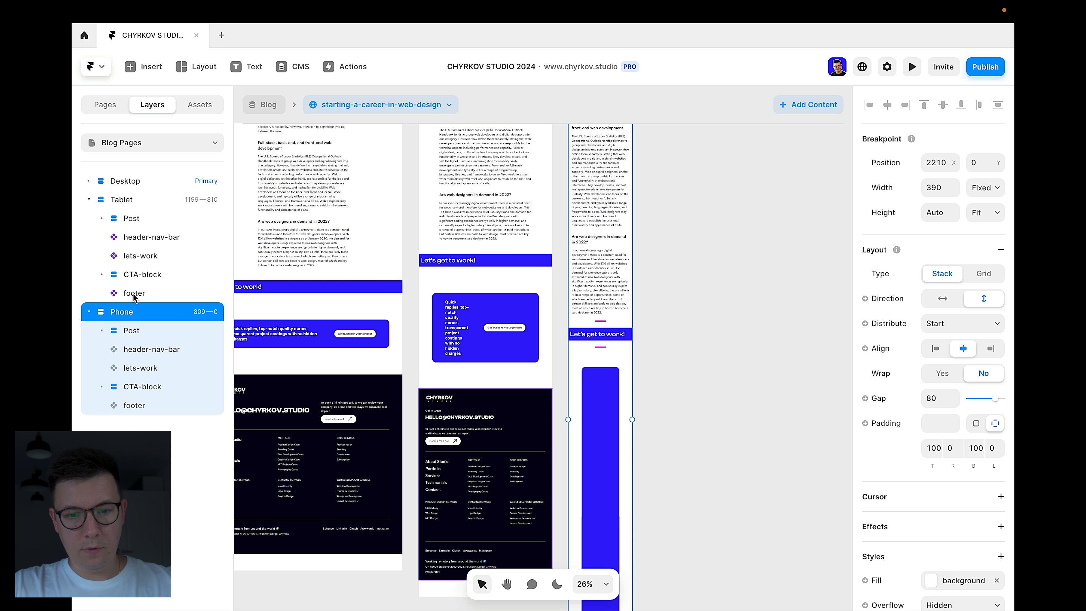
pyautogui.click(134, 295)
pyautogui.scroll(-3, 925, 468)
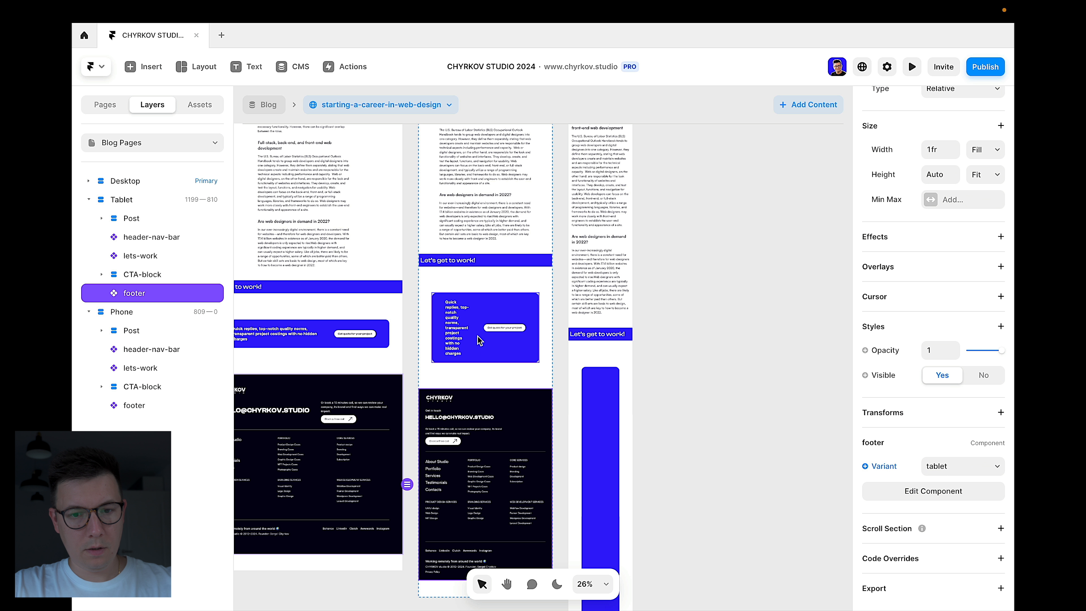
pyautogui.click(497, 344)
pyautogui.click(952, 550)
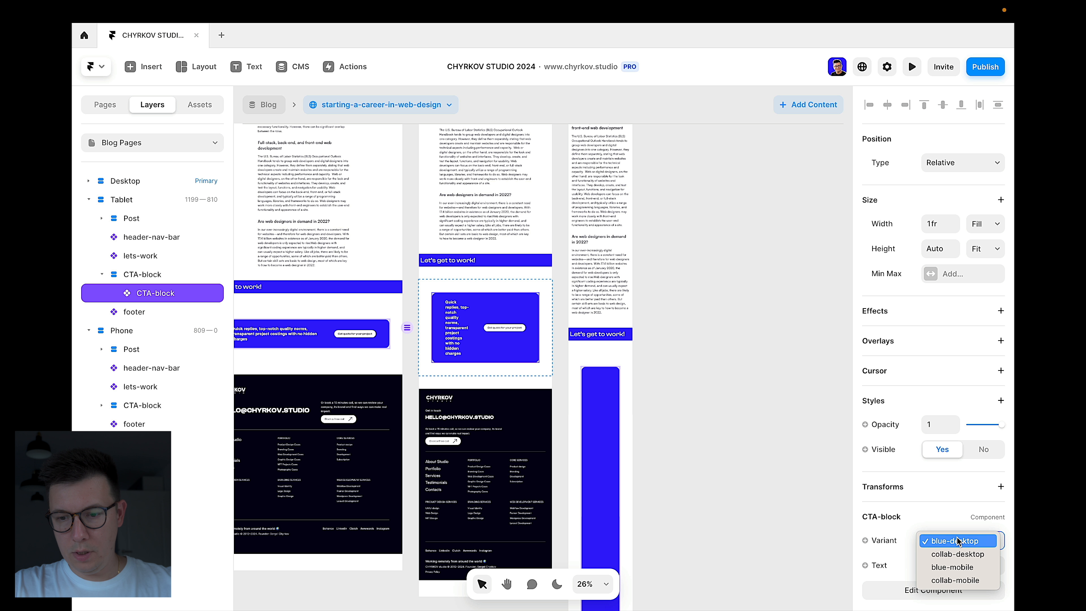
pyautogui.click(951, 568)
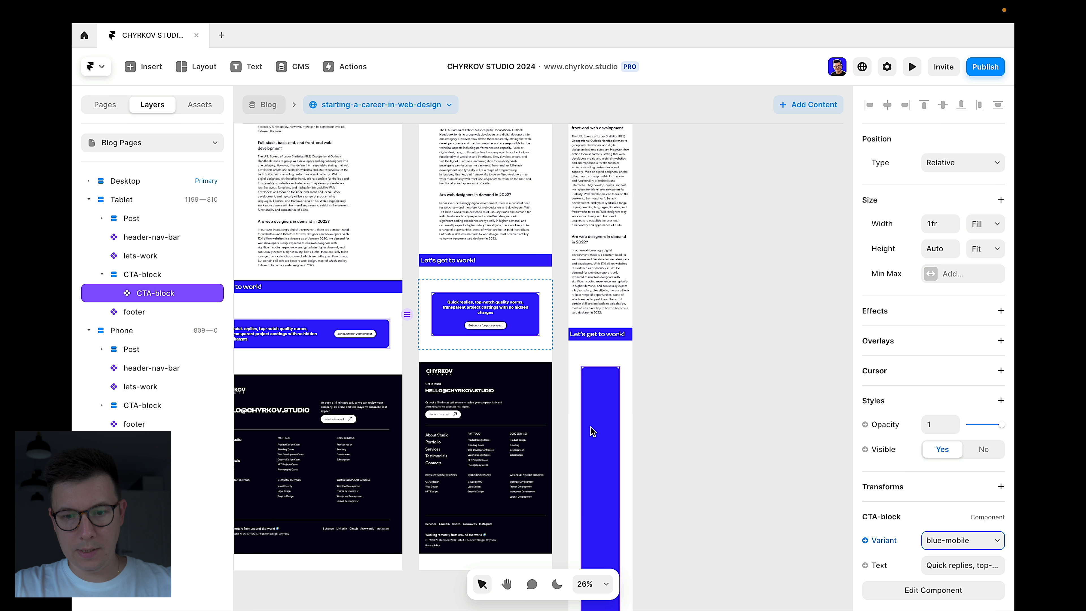
# Step: Switch the CTA-block component in the Phone breakpoint to the blue-mobile variant
pyautogui.click(624, 415)
pyautogui.scroll(-8, 973, 552)
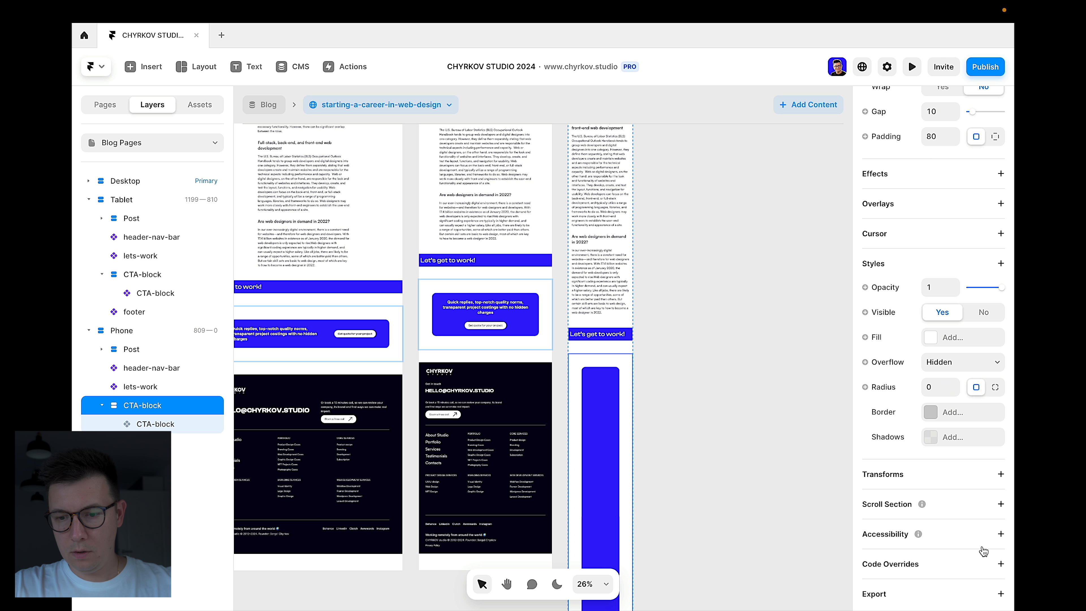
pyautogui.scroll(-1, 921, 495)
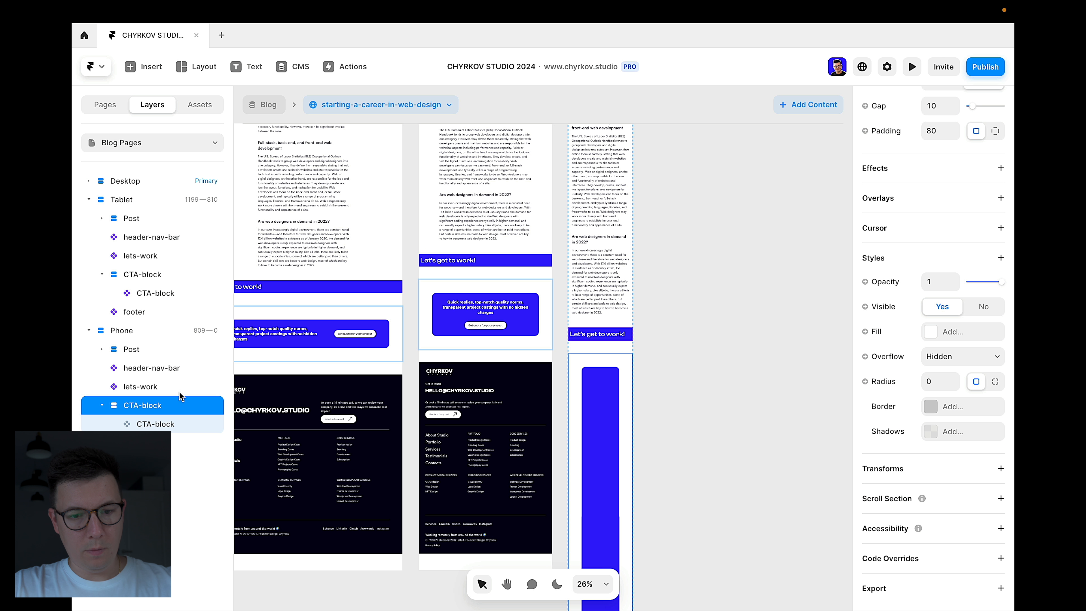
pyautogui.click(128, 422)
pyautogui.click(949, 543)
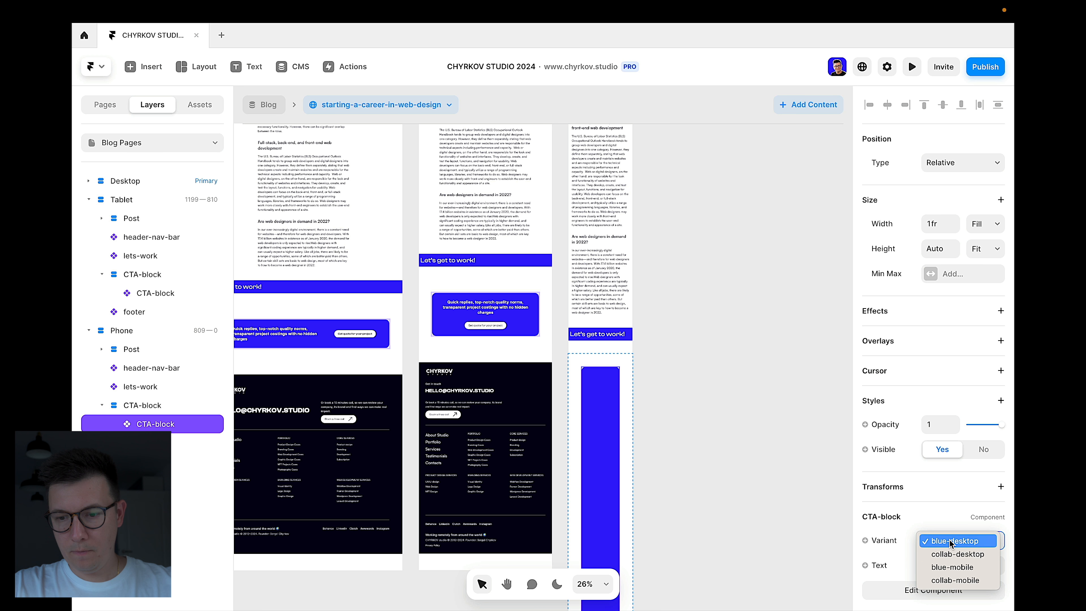
pyautogui.click(952, 568)
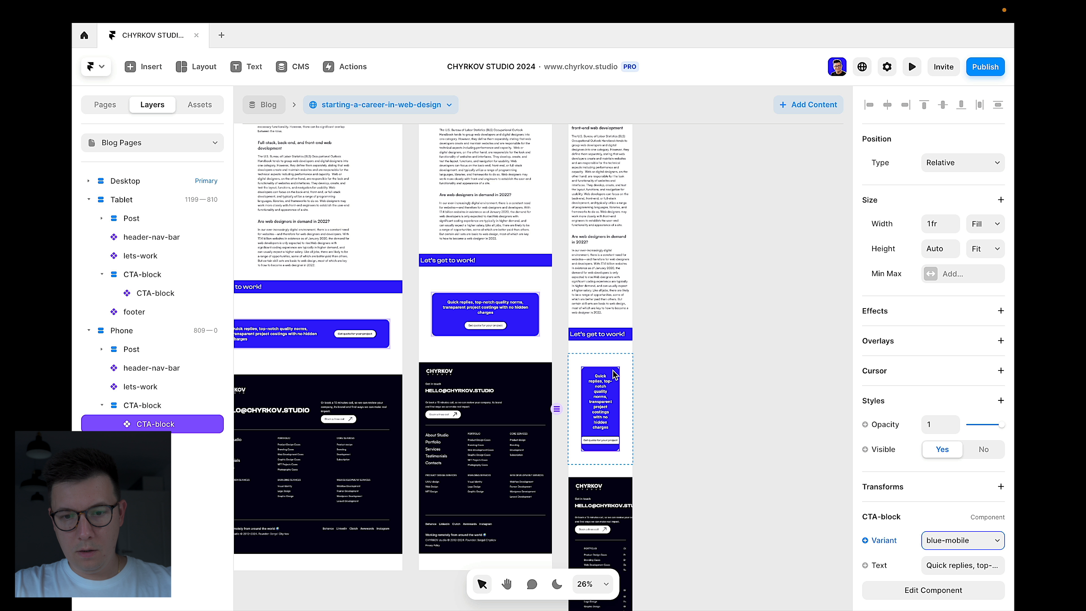
pyautogui.click(628, 391)
pyautogui.click(162, 423)
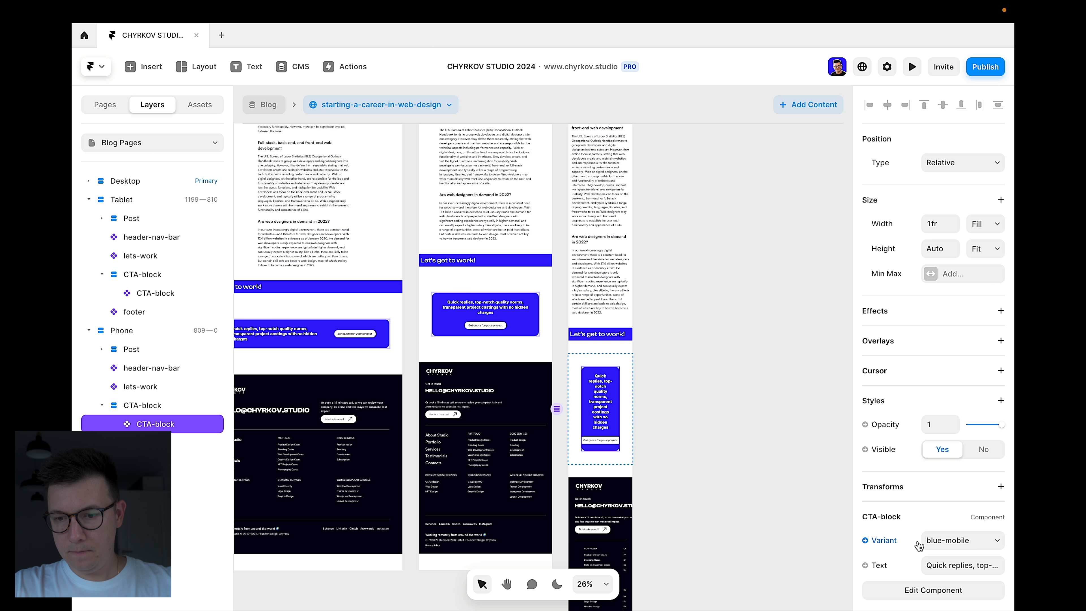
pyautogui.click(951, 539)
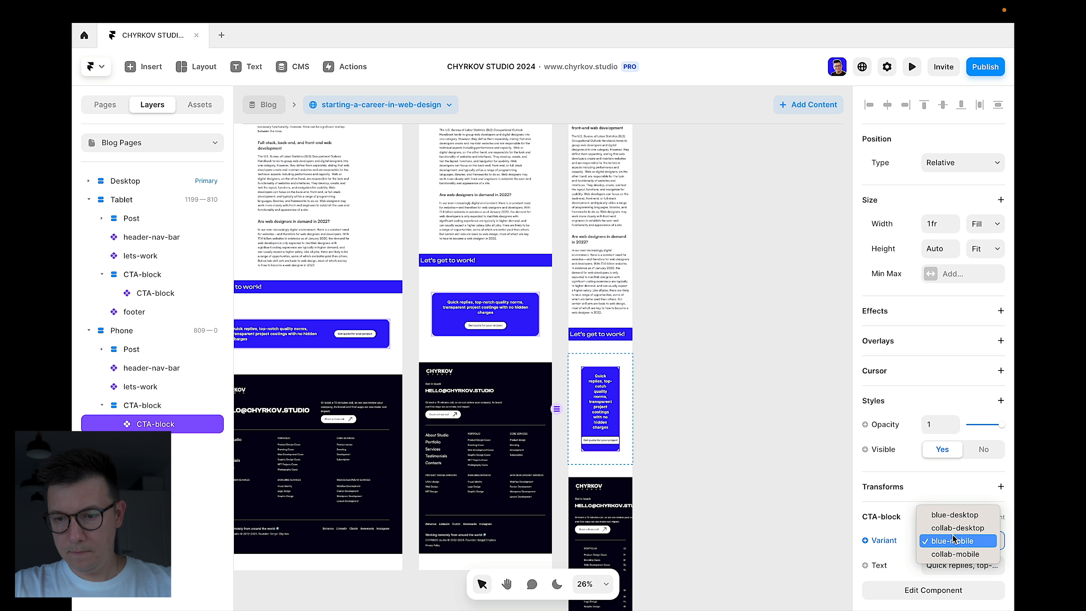
pyautogui.click(909, 529)
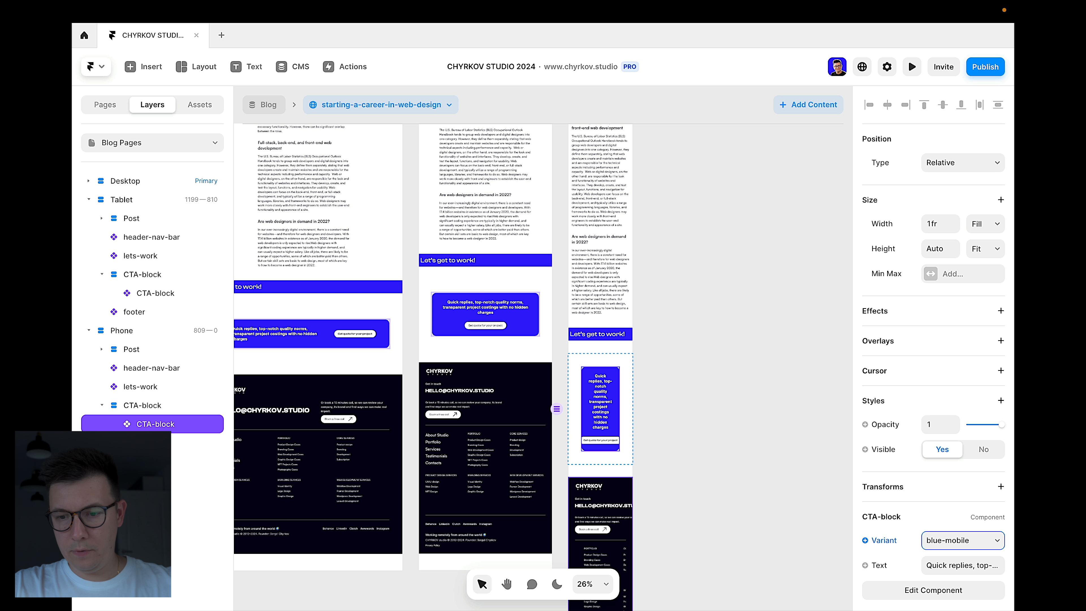
# Step: Switch the footer in the Phone breakpoint to the mobile variant
pyautogui.click(159, 443)
pyautogui.click(946, 544)
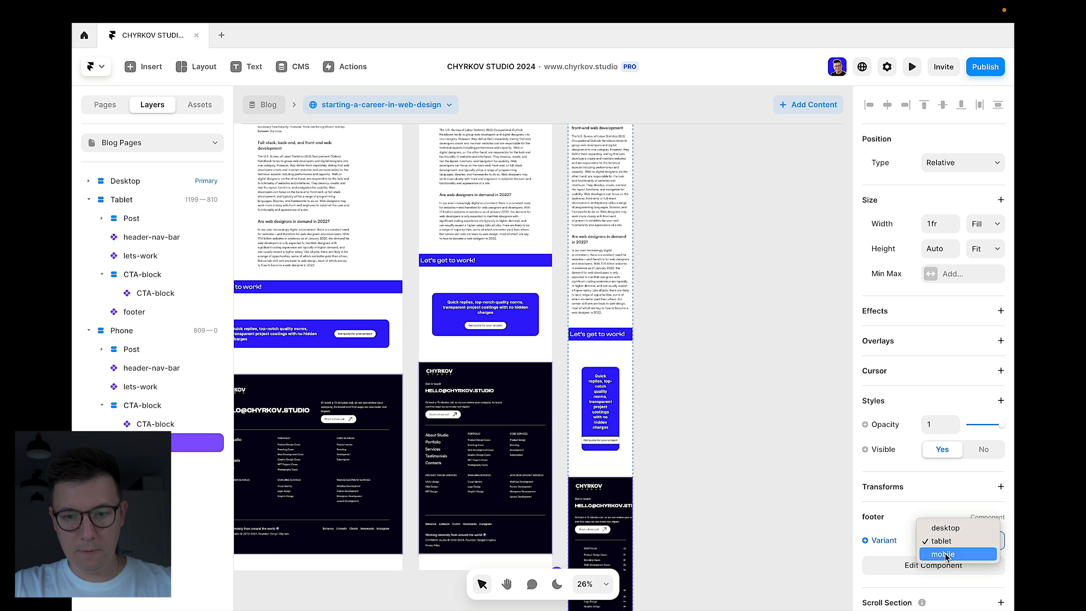
pyautogui.click(946, 554)
# Step: Reduce the padding of the CTA-block stack in the Phone breakpoint
pyautogui.click(629, 386)
pyautogui.click(630, 386)
pyautogui.click(604, 382)
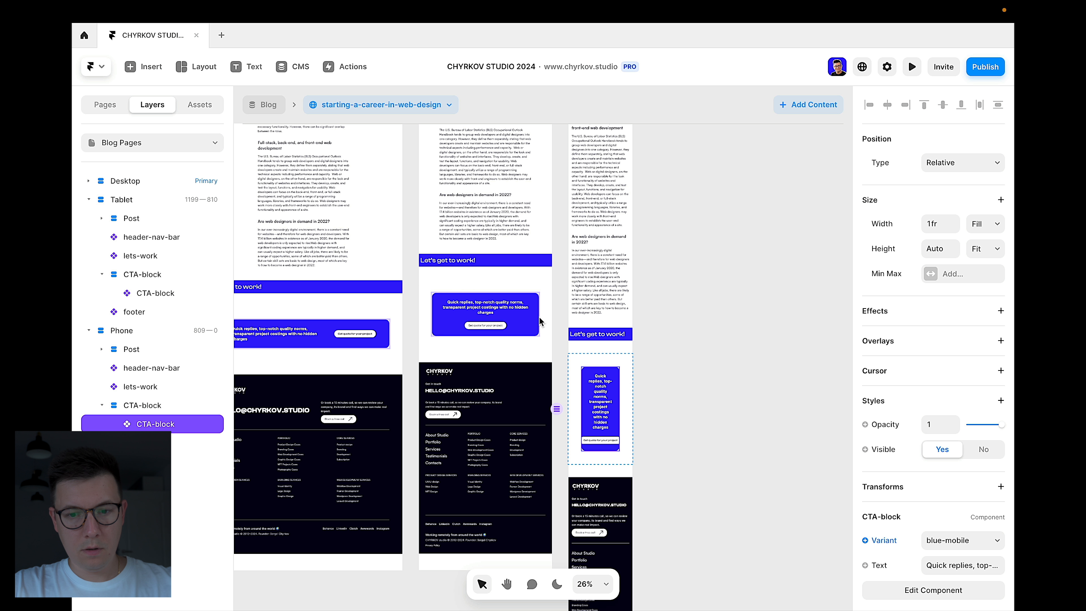
pyautogui.click(631, 368)
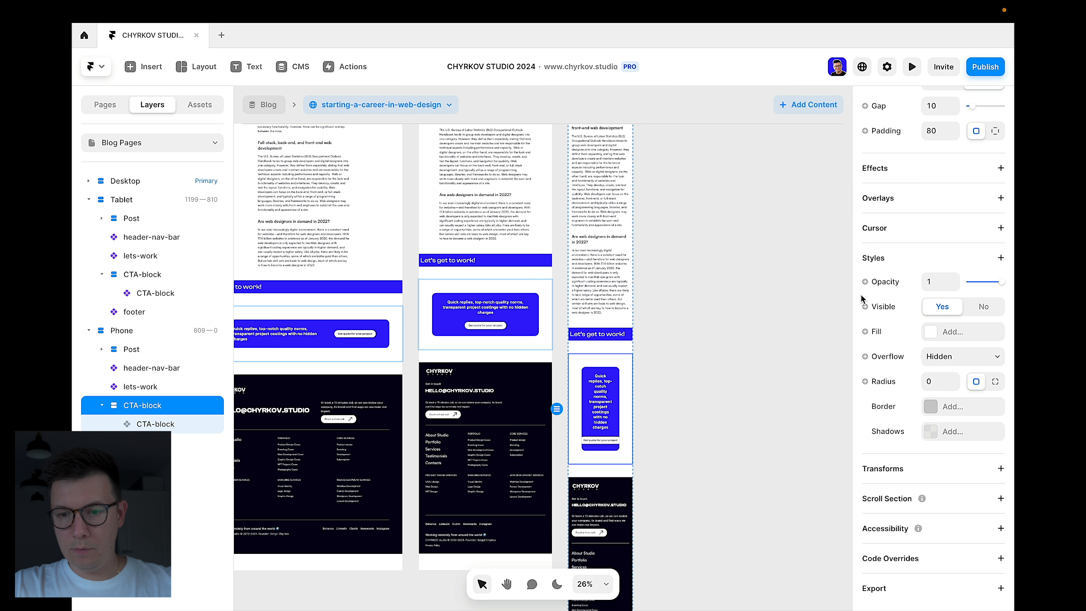
pyautogui.scroll(6, 862, 298)
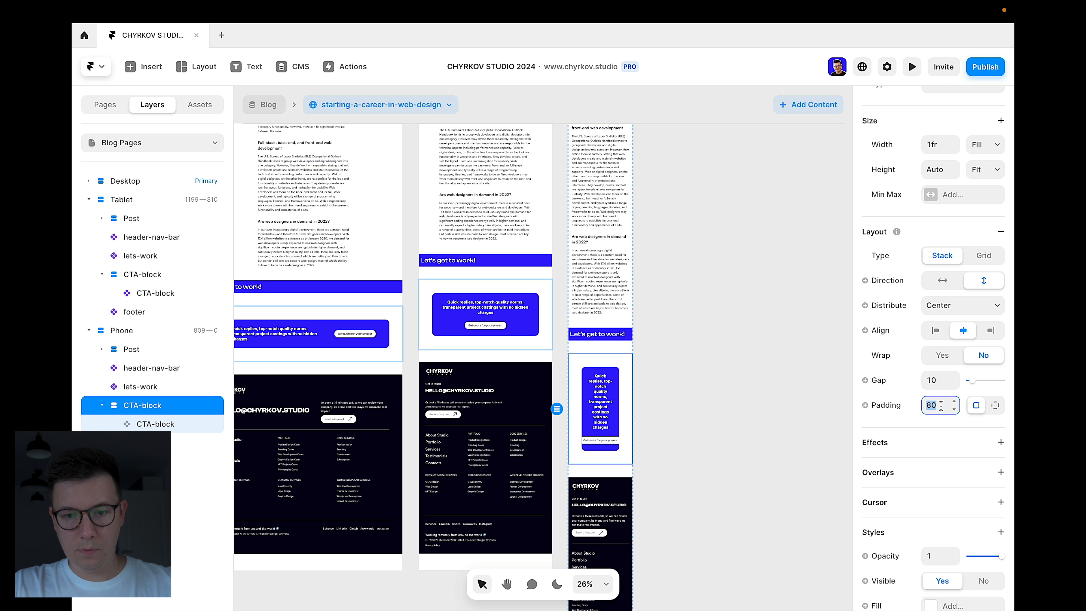
pyautogui.write('0')
pyautogui.press('Return')
pyautogui.press('Escape')
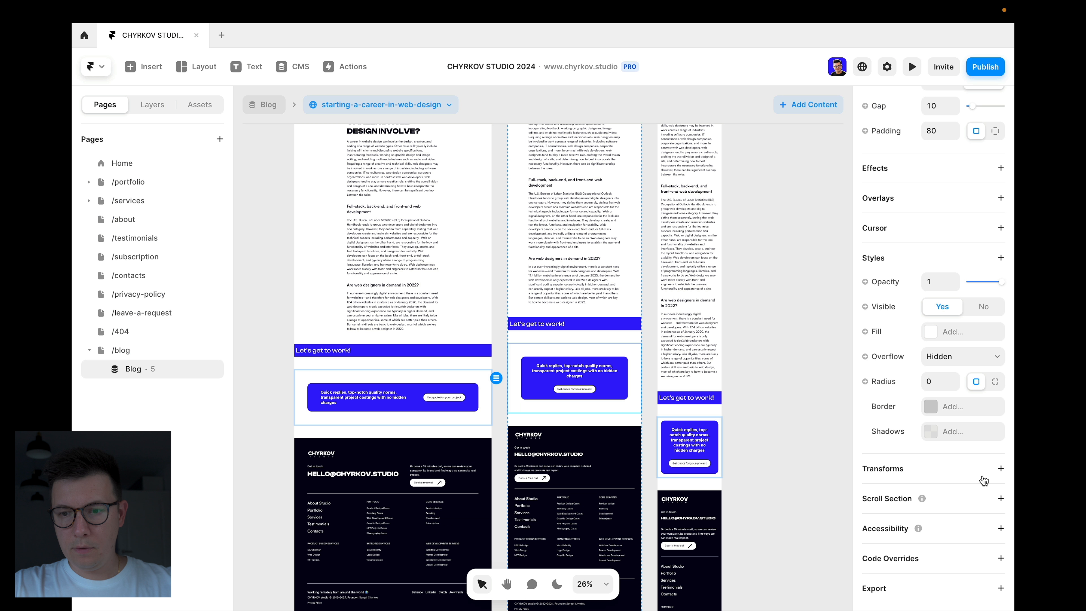
# Step: Check the tablet CTA-block padding on the /blog page and set the blog post page's tablet CTA-block padding to 40
pyautogui.scroll(6, 992, 352)
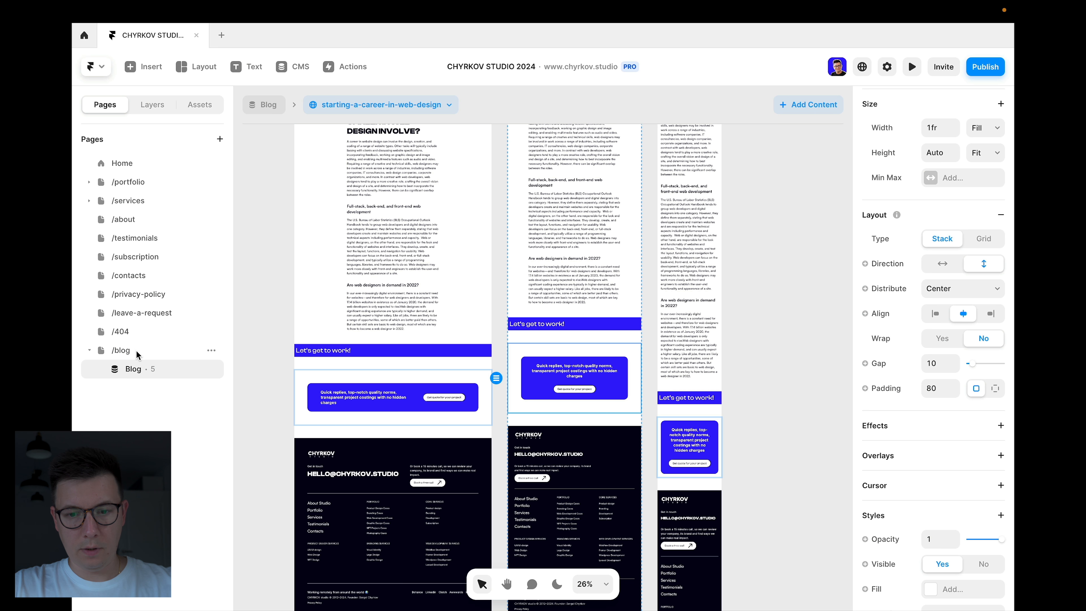
pyautogui.click(121, 350)
pyautogui.click(504, 179)
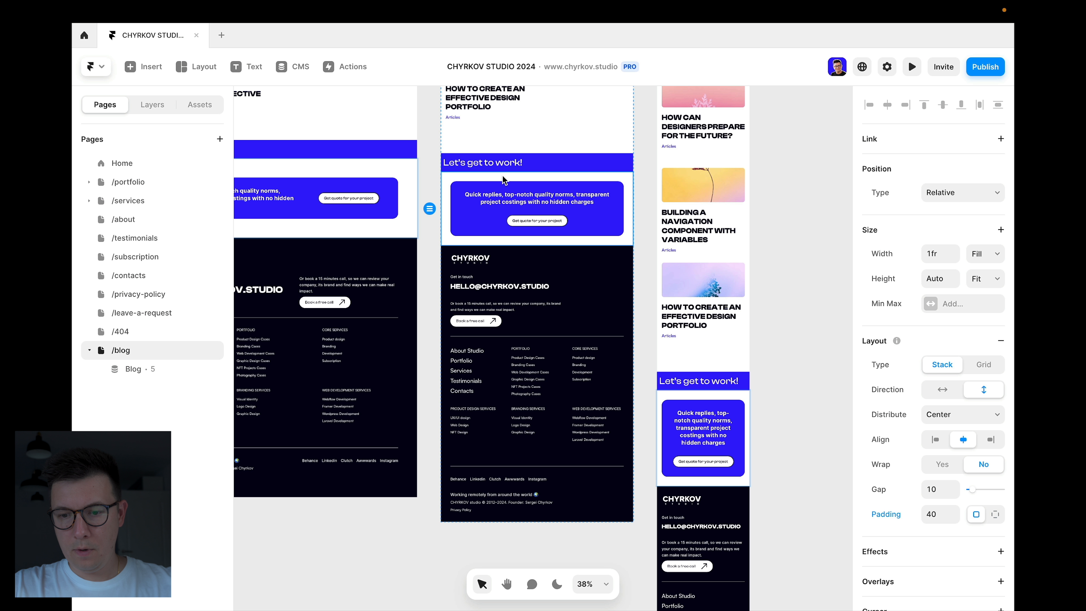
pyautogui.click(402, 182)
pyautogui.click(129, 369)
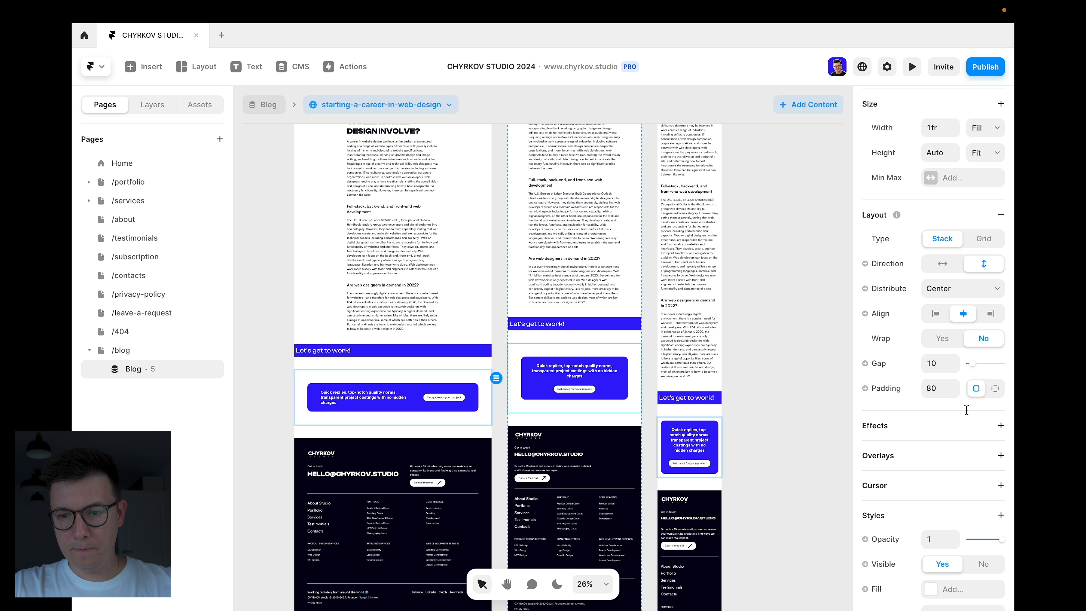
pyautogui.write('40')
pyautogui.press('Return')
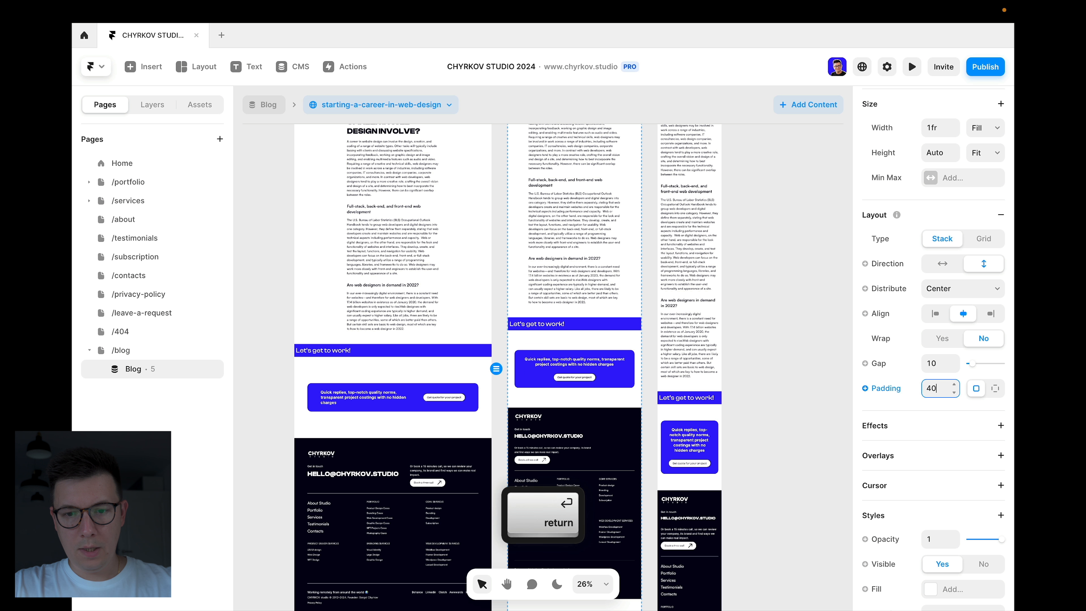
# Step: Set the gap of the Desktop breakpoint's stack to 0 on the blog post page
pyautogui.click(741, 310)
pyautogui.scroll(10, 741, 306)
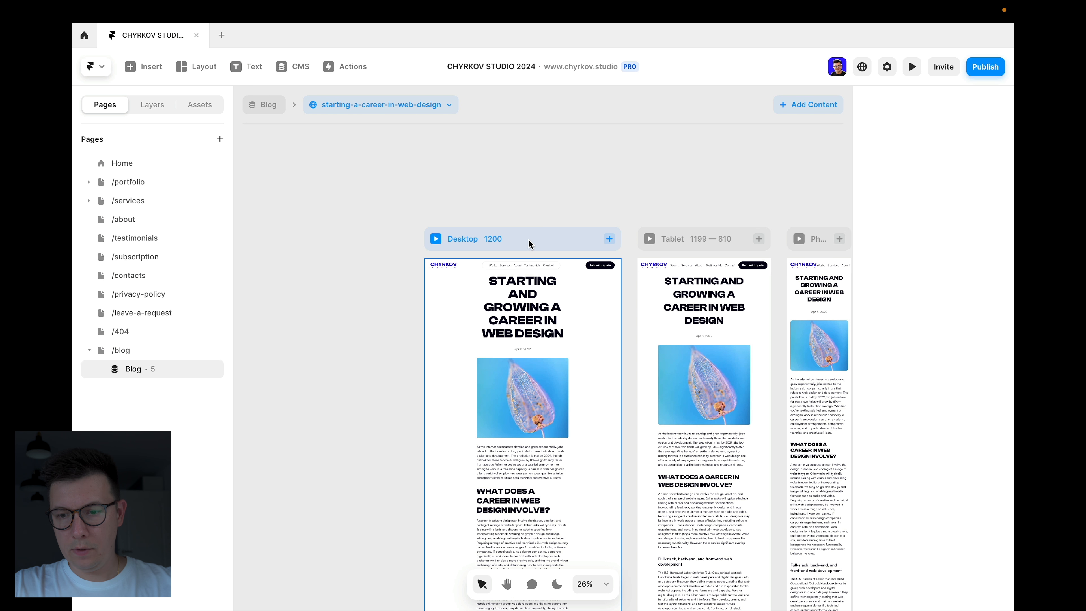
pyautogui.click(530, 242)
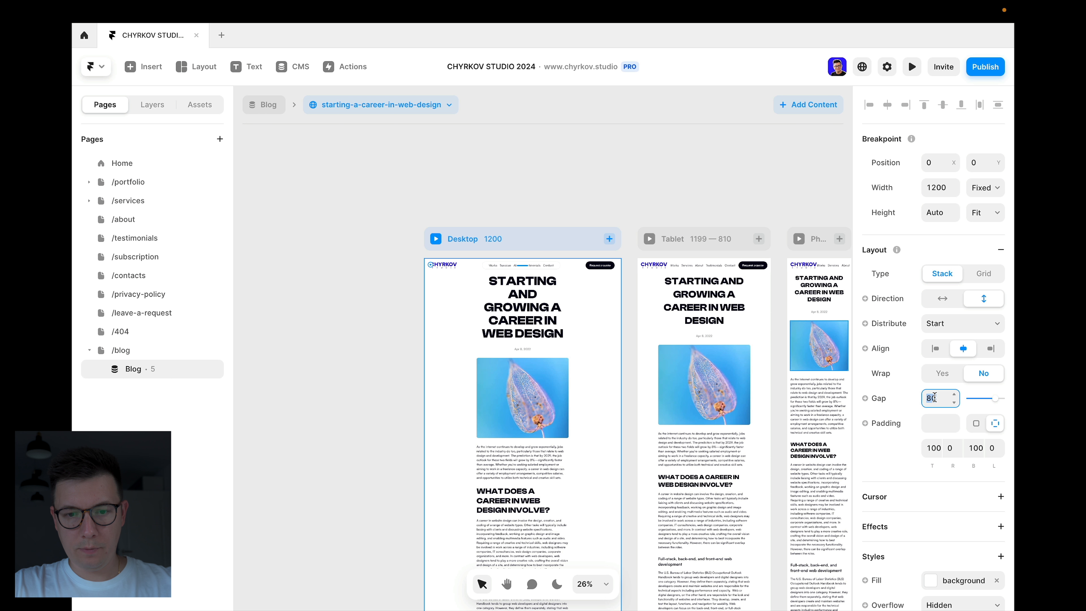
pyautogui.write('0')
pyautogui.press('Return')
pyautogui.scroll(-8, 619, 303)
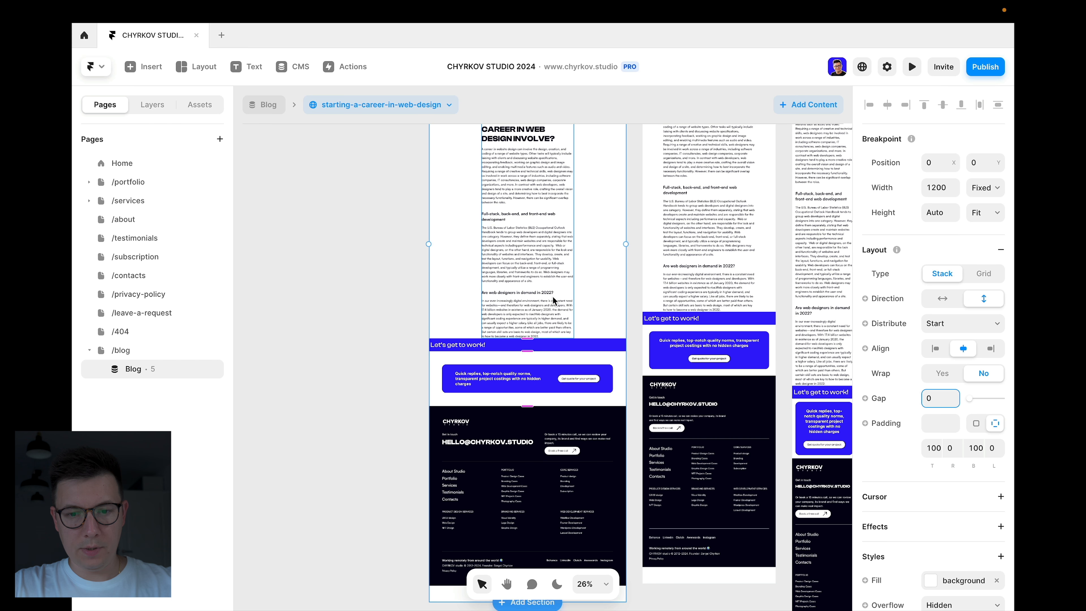
pyautogui.scroll(3, 597, 402)
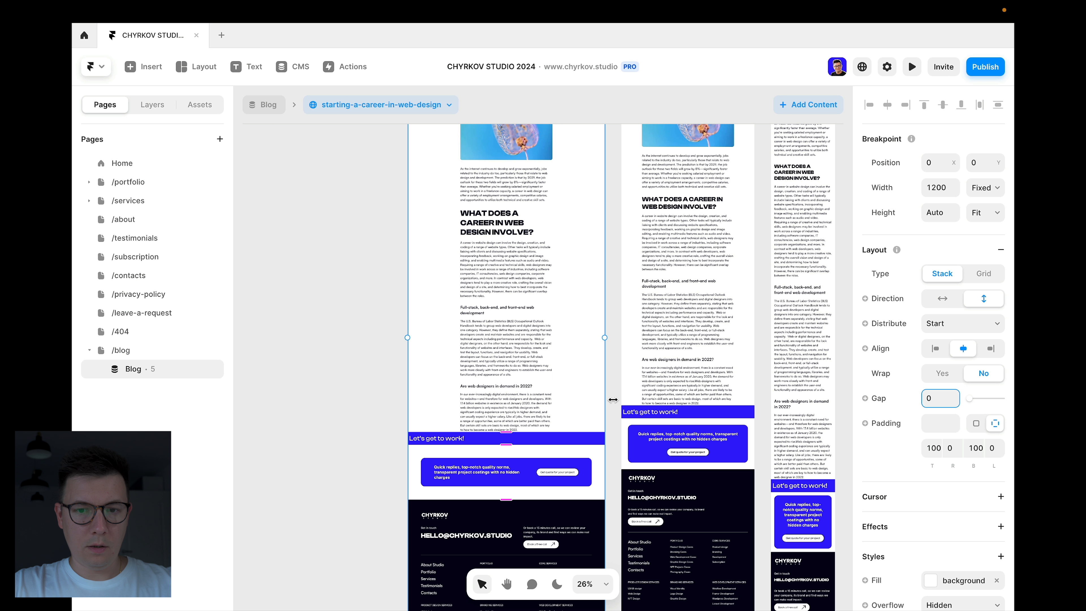
pyautogui.scroll(2, 563, 346)
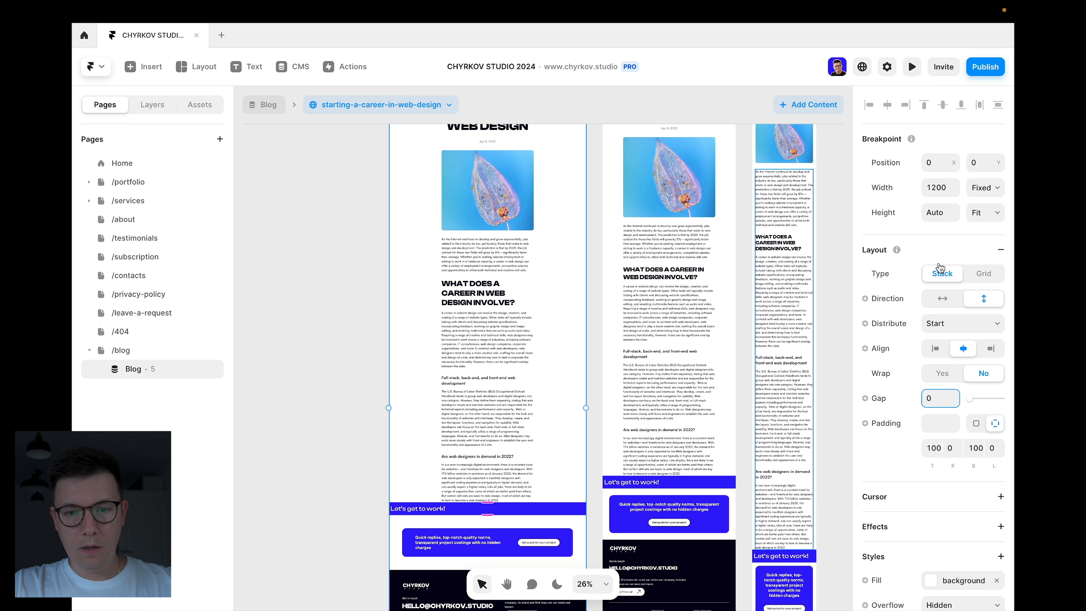
# Step: Remove the maximum width from the Post stack in the Desktop breakpoint
pyautogui.click(505, 275)
pyautogui.scroll(2, 520, 308)
pyautogui.scroll(1, 520, 309)
pyautogui.click(527, 203)
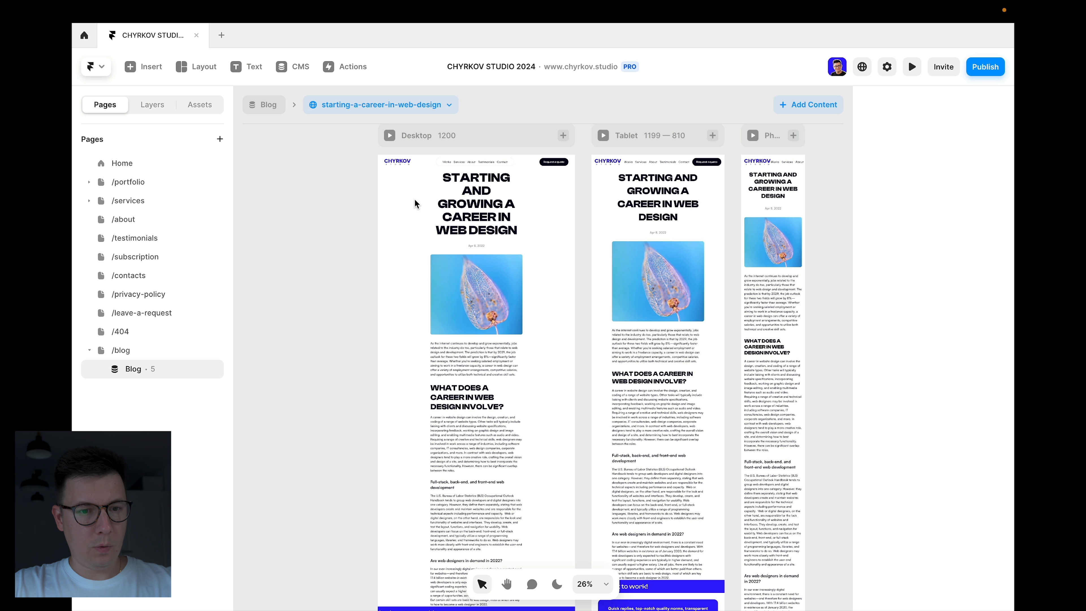
pyautogui.click(159, 106)
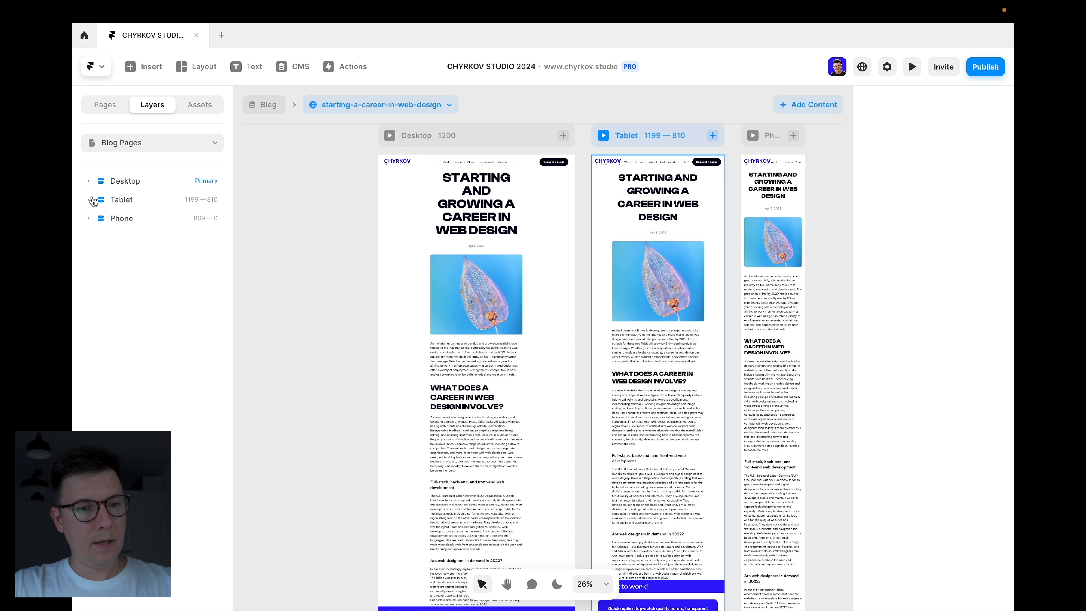
pyautogui.click(89, 180)
pyautogui.click(134, 202)
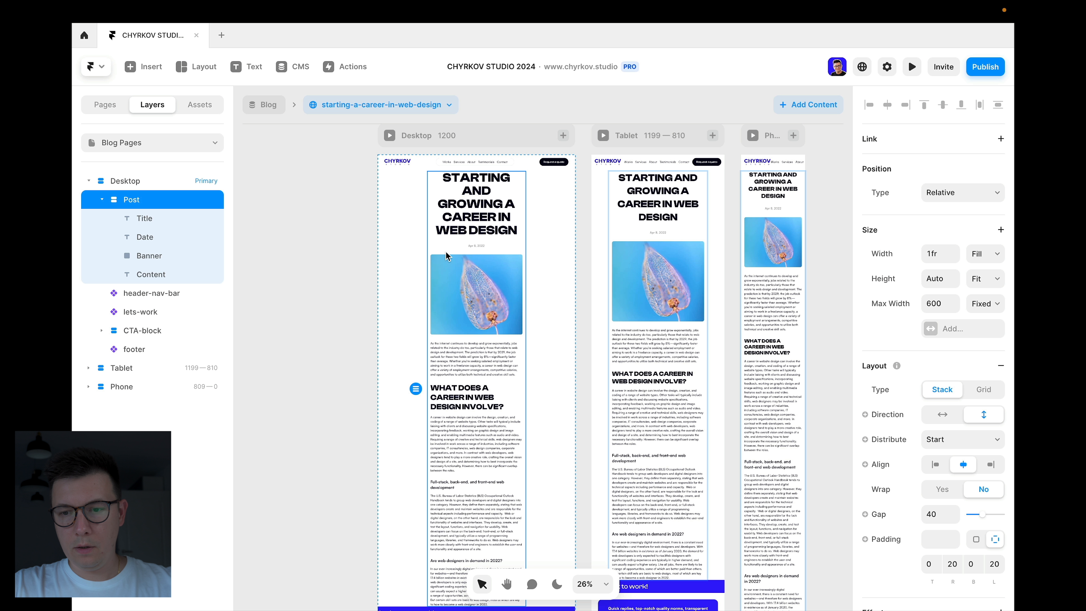
pyautogui.click(903, 305)
pyautogui.click(924, 315)
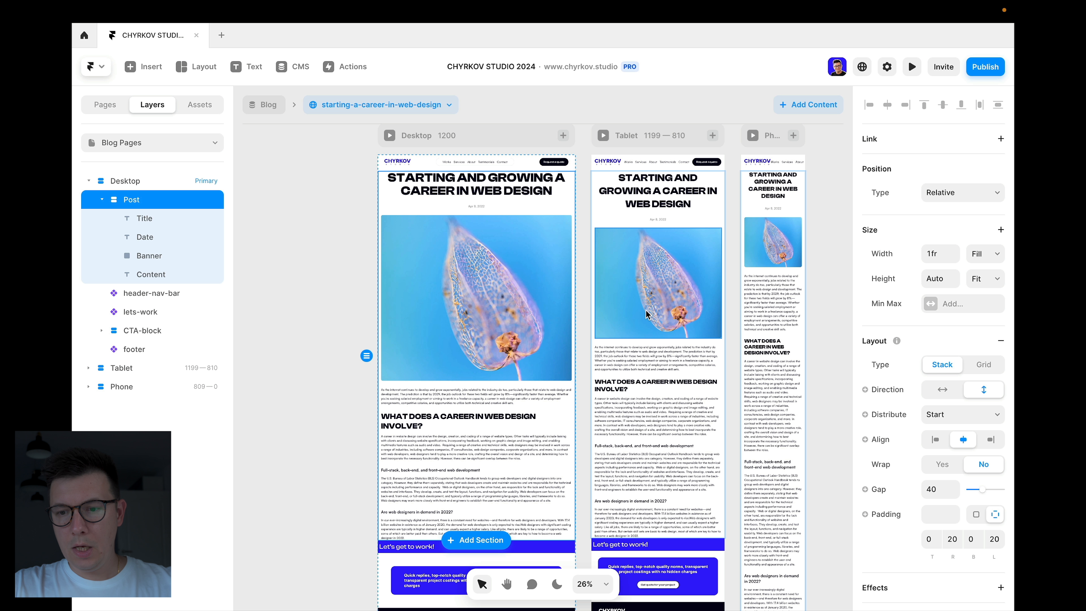
# Step: Give the desktop Post stack a uniform padding of 40 and align its contents to the left
pyautogui.click(937, 515)
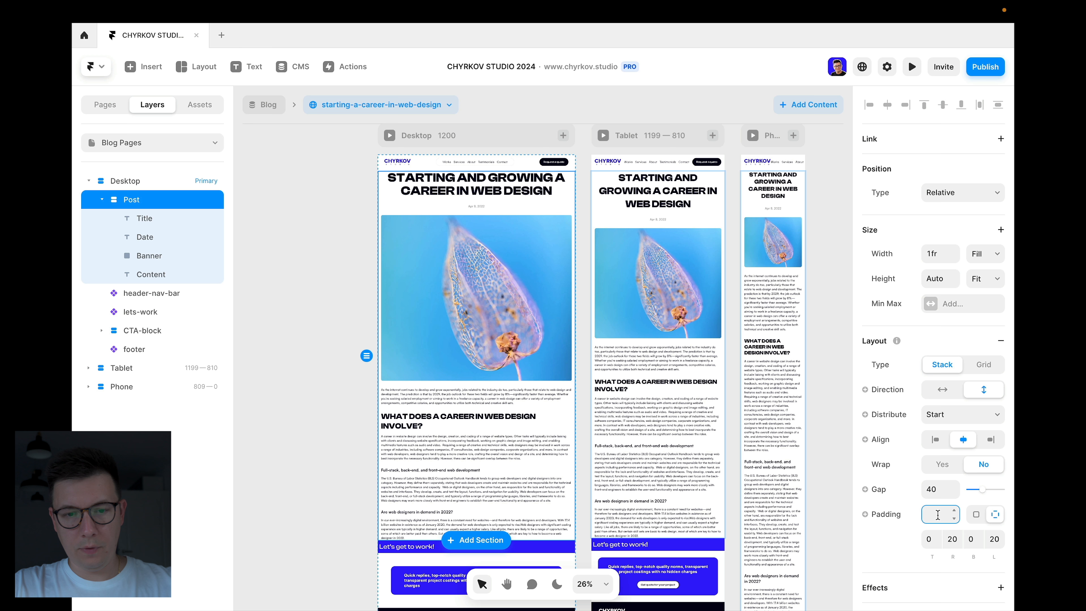
pyautogui.write('40')
pyautogui.press('Return')
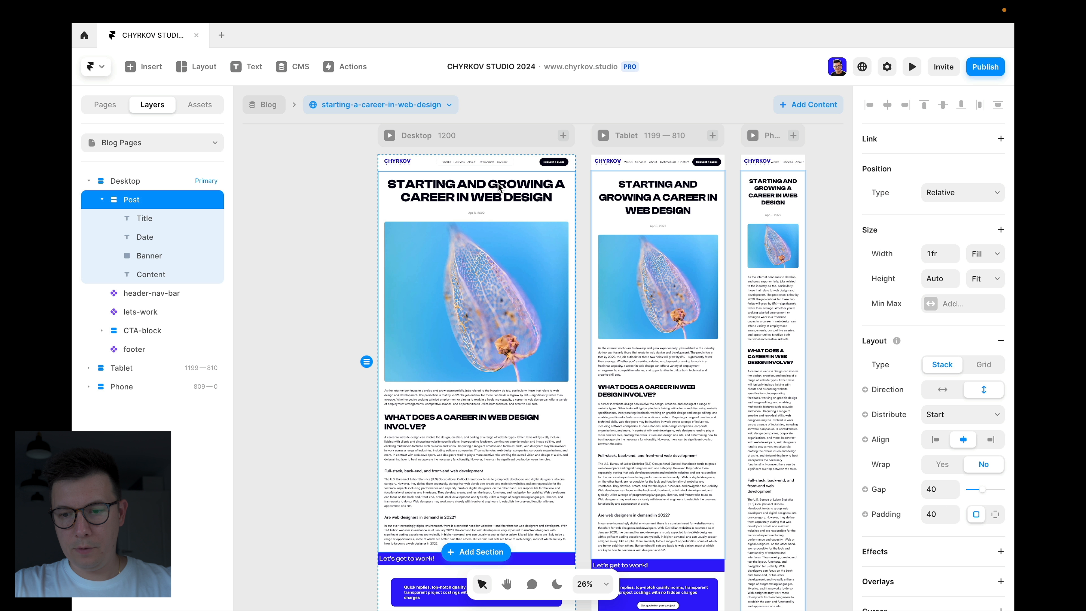
pyautogui.click(940, 439)
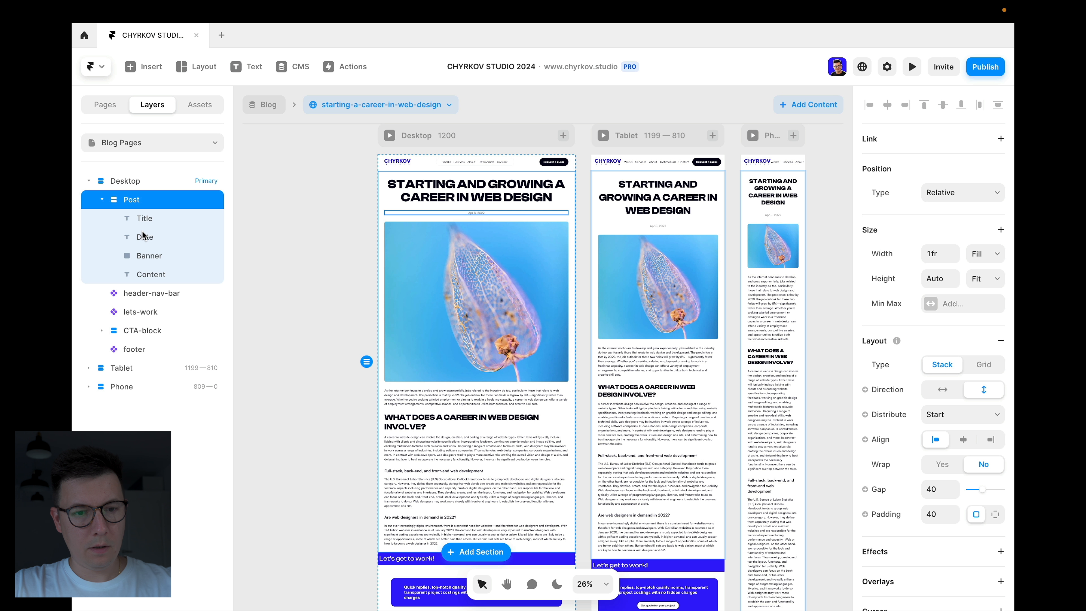
# Step: Left-align the text of the Title and Date layers in the desktop Post stack
pyautogui.click(136, 218)
pyautogui.scroll(-4, 971, 542)
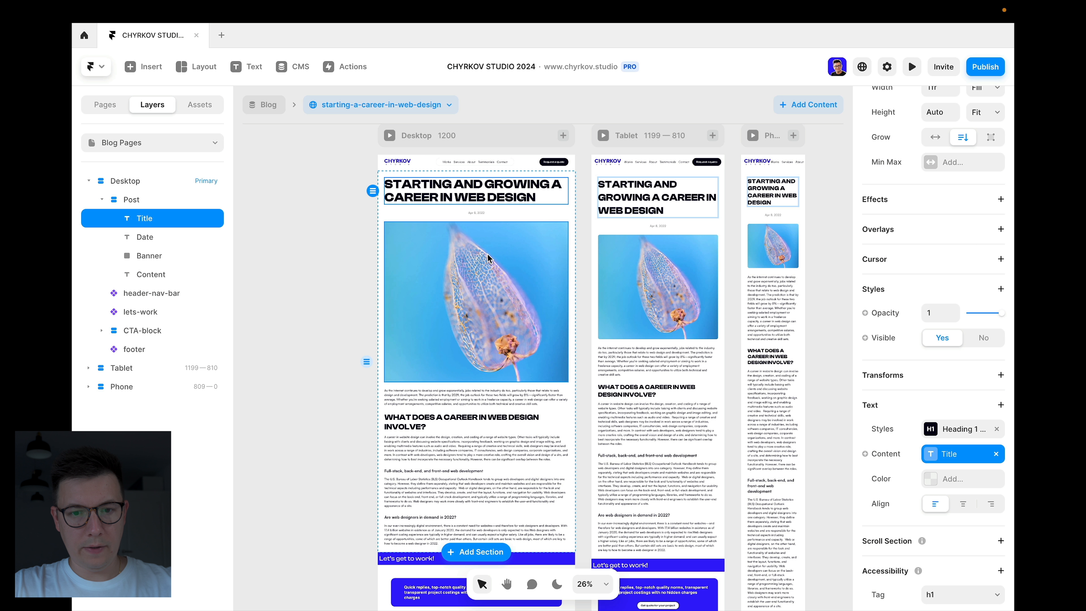
pyautogui.click(483, 213)
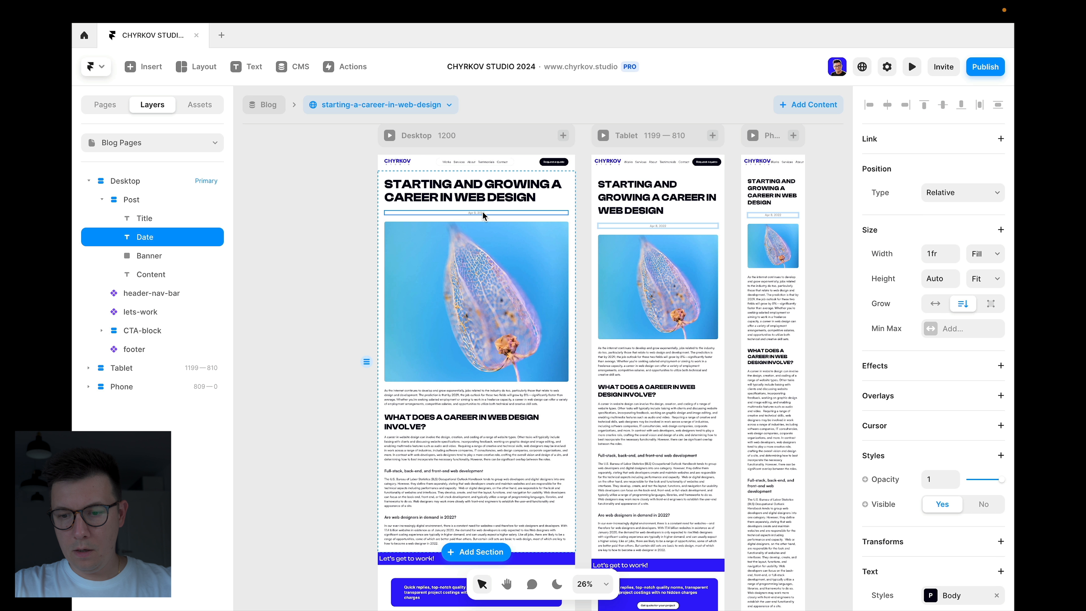
pyautogui.scroll(-5, 928, 504)
pyautogui.click(934, 490)
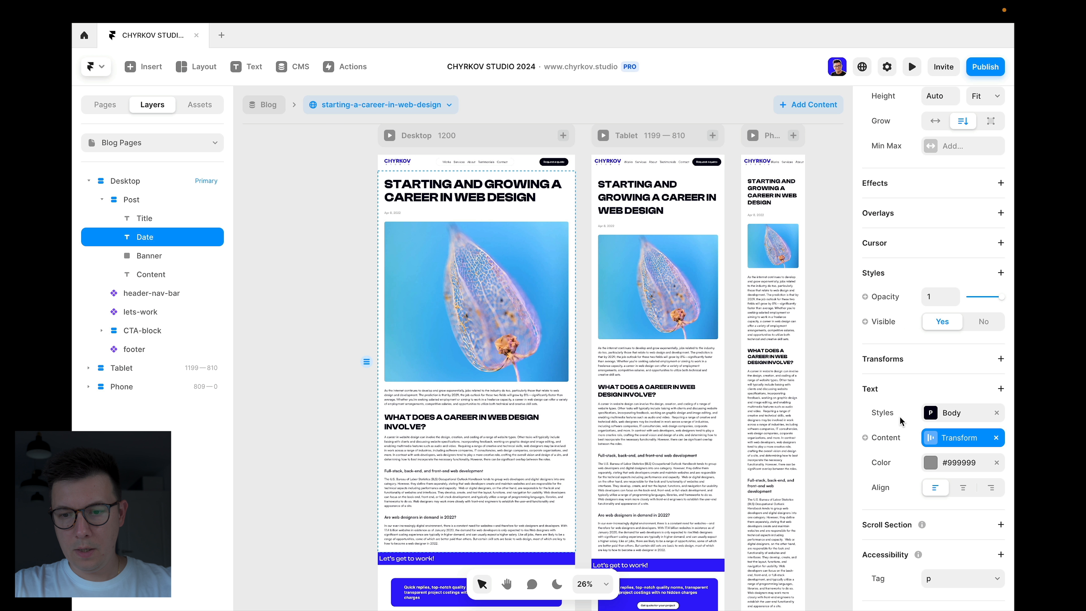
# Step: Apply the main-blue color style to the Date text in the Post stack
pyautogui.click(931, 464)
pyautogui.click(729, 562)
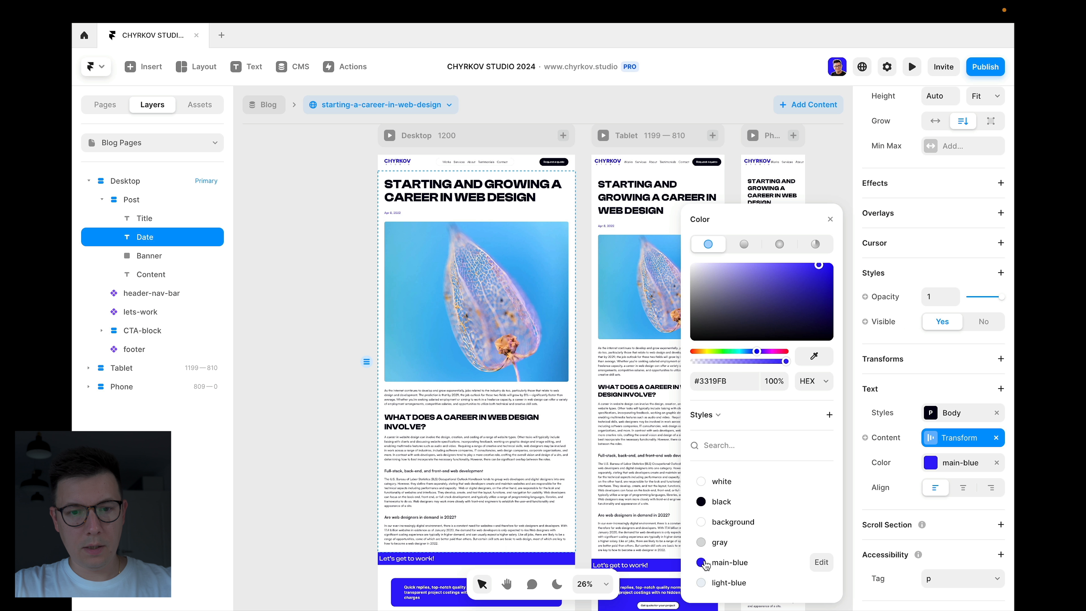
pyautogui.scroll(5, 379, 171)
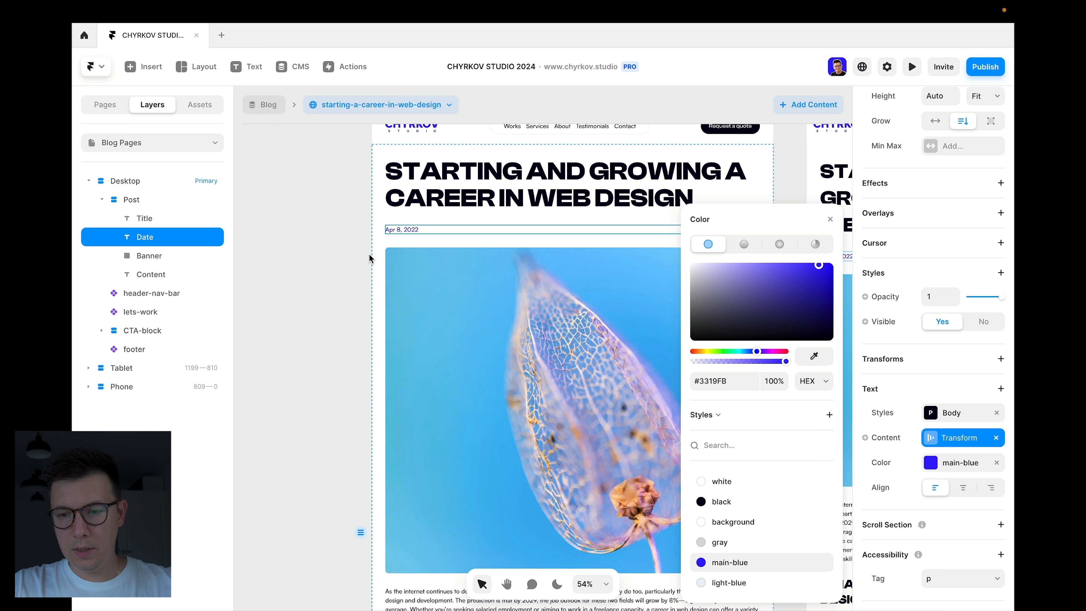
# Step: Replace the Date text's content variable with the Display Option of the Type field
pyautogui.click(933, 444)
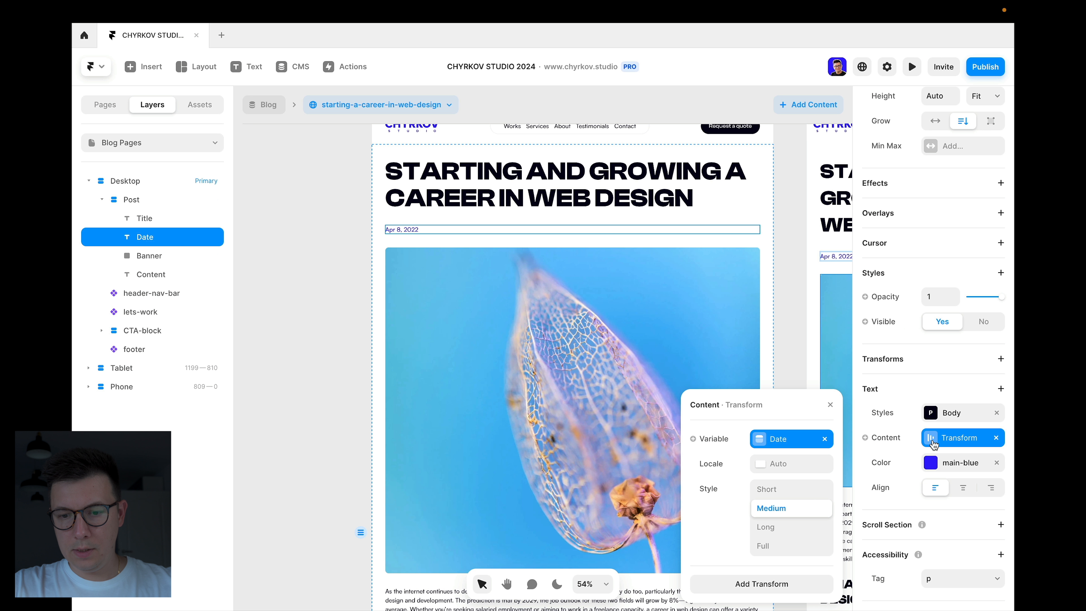
pyautogui.click(886, 438)
pyautogui.moveTo(900, 458)
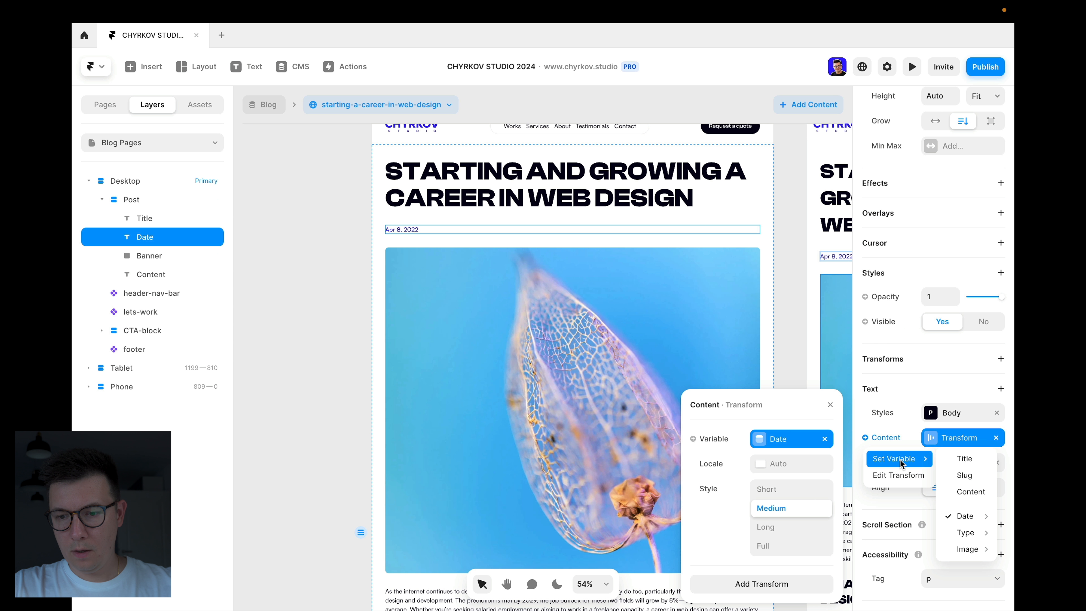
pyautogui.moveTo(977, 533)
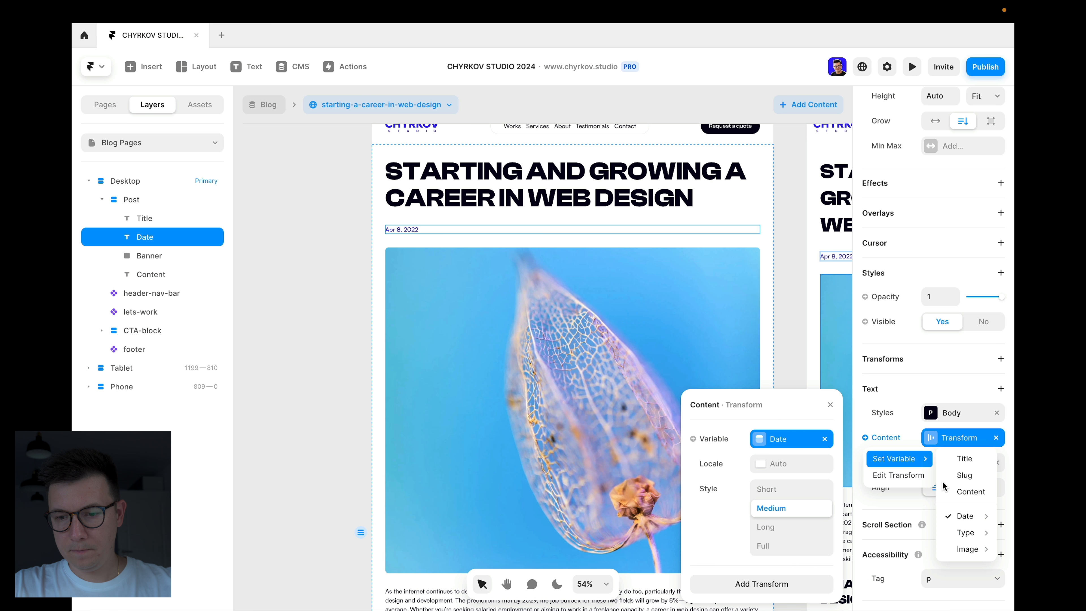
pyautogui.click(921, 534)
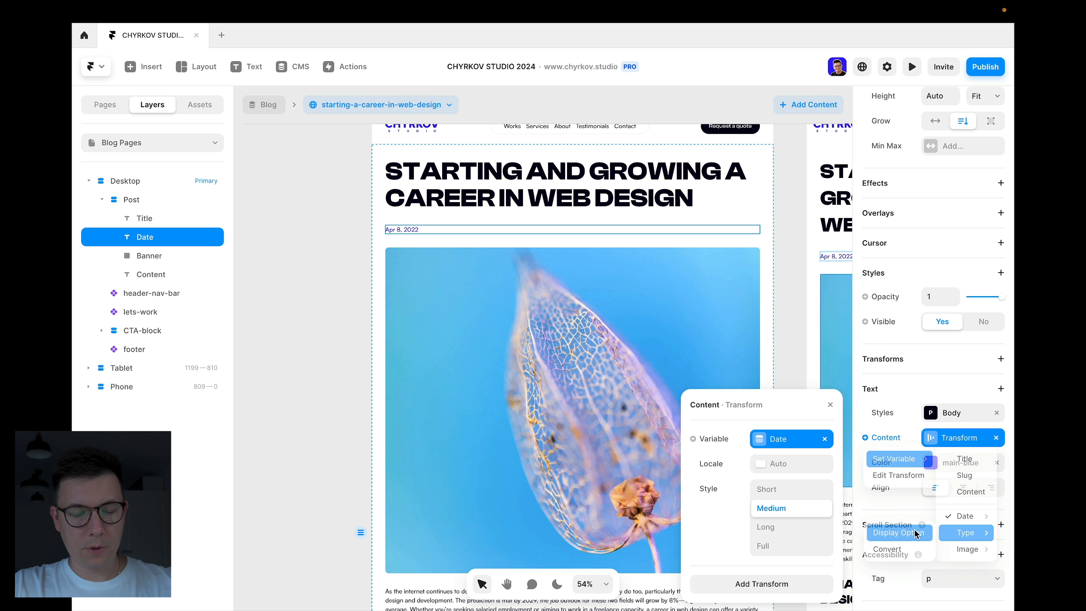
pyautogui.click(315, 252)
# Step: Review the blog post layout from the title and category label through the article text to the CTA block
pyautogui.scroll(2, 465, 238)
pyautogui.scroll(-3, 359, 288)
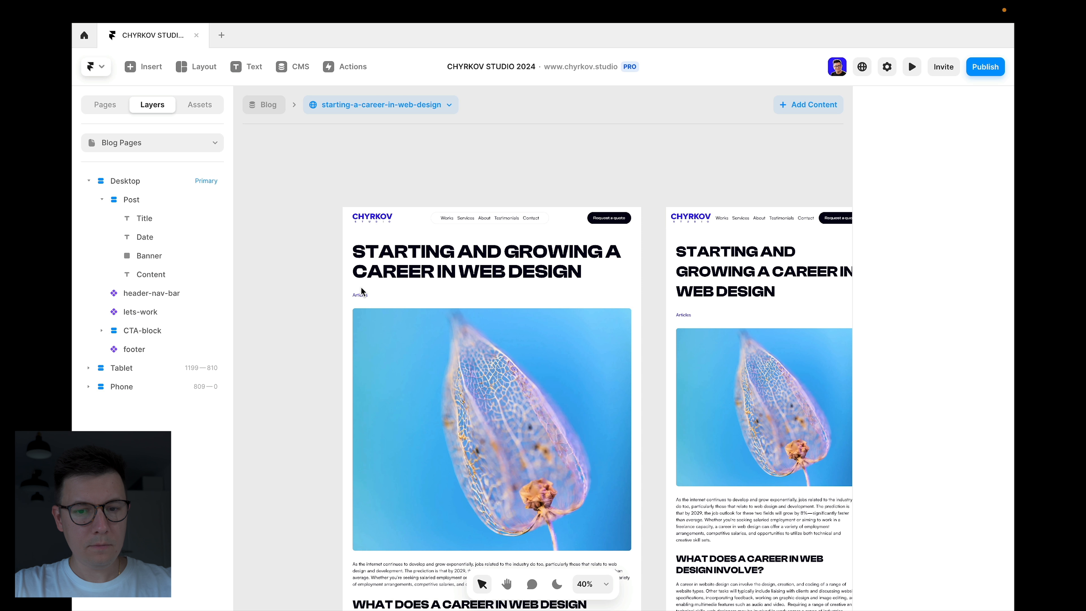
pyautogui.scroll(-2, 279, 191)
pyautogui.scroll(2, 463, 223)
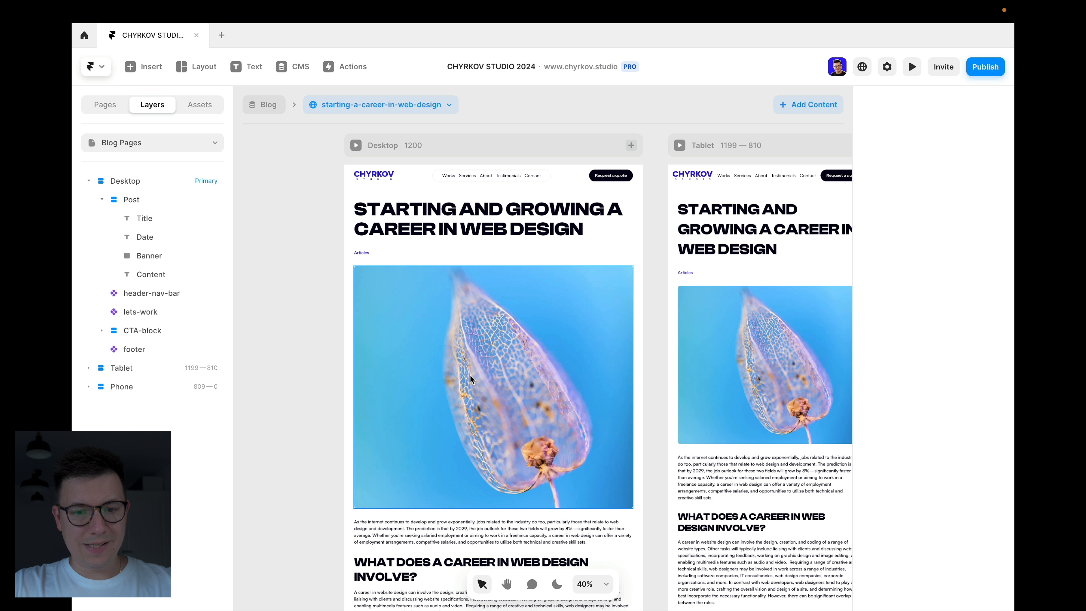
pyautogui.scroll(-3, 470, 374)
pyautogui.scroll(-3, 462, 341)
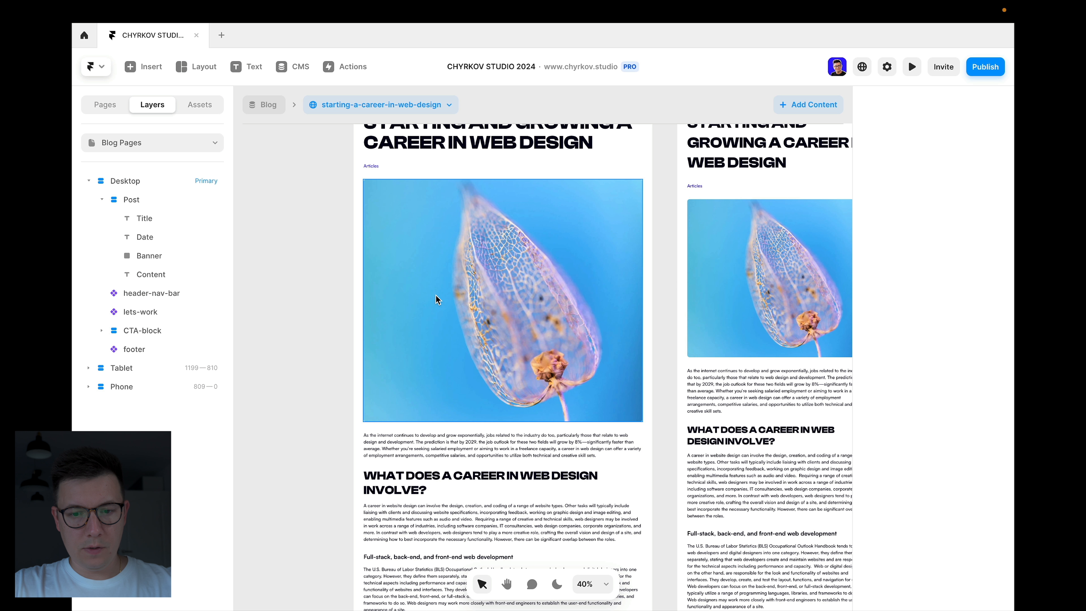
pyautogui.scroll(-2, 435, 294)
pyautogui.scroll(-5, 567, 421)
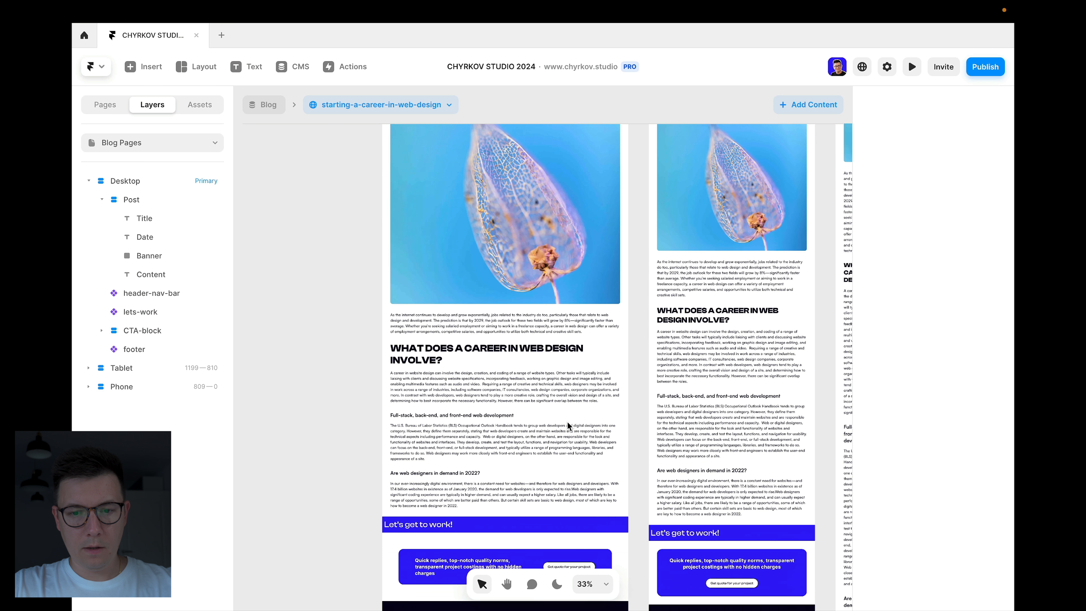
pyautogui.scroll(2, 538, 460)
pyautogui.scroll(1, 539, 461)
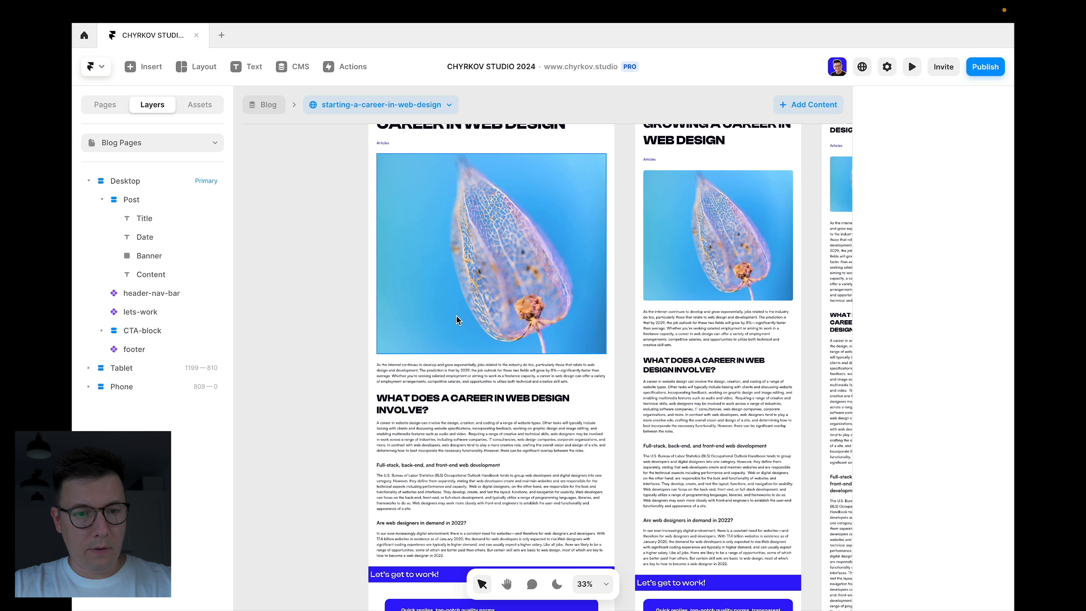
# Step: Add a relative maximum width of 60% to the desktop Post stack
pyautogui.click(548, 361)
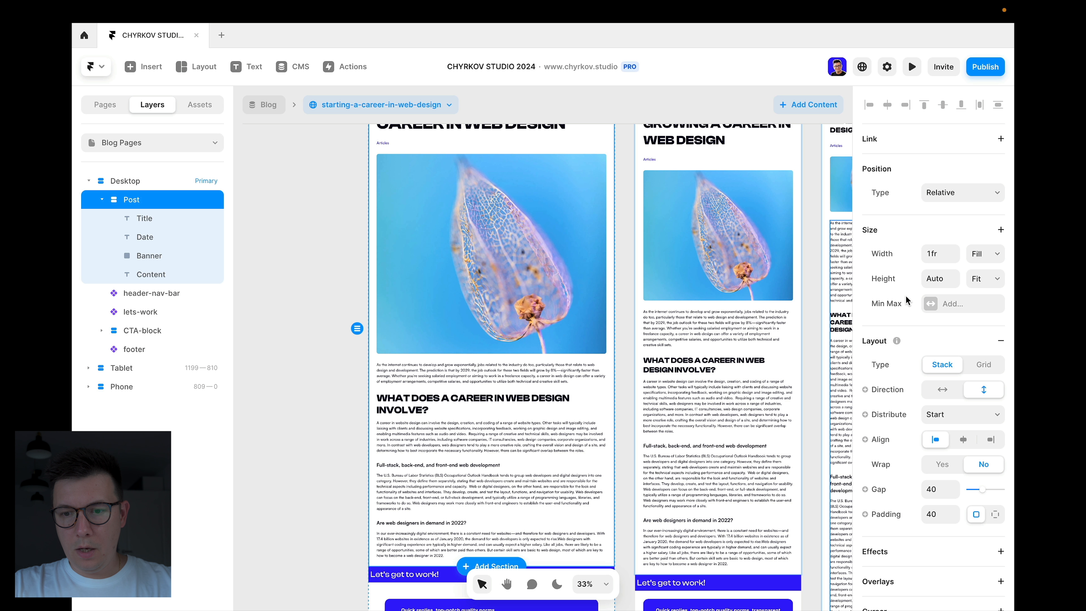
pyautogui.click(939, 304)
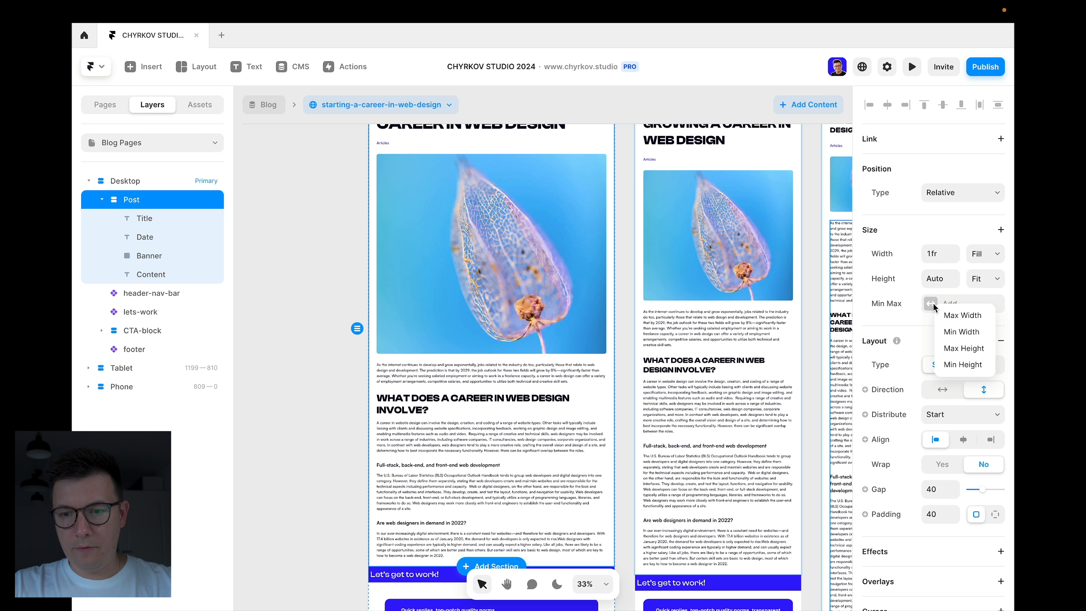
pyautogui.click(959, 316)
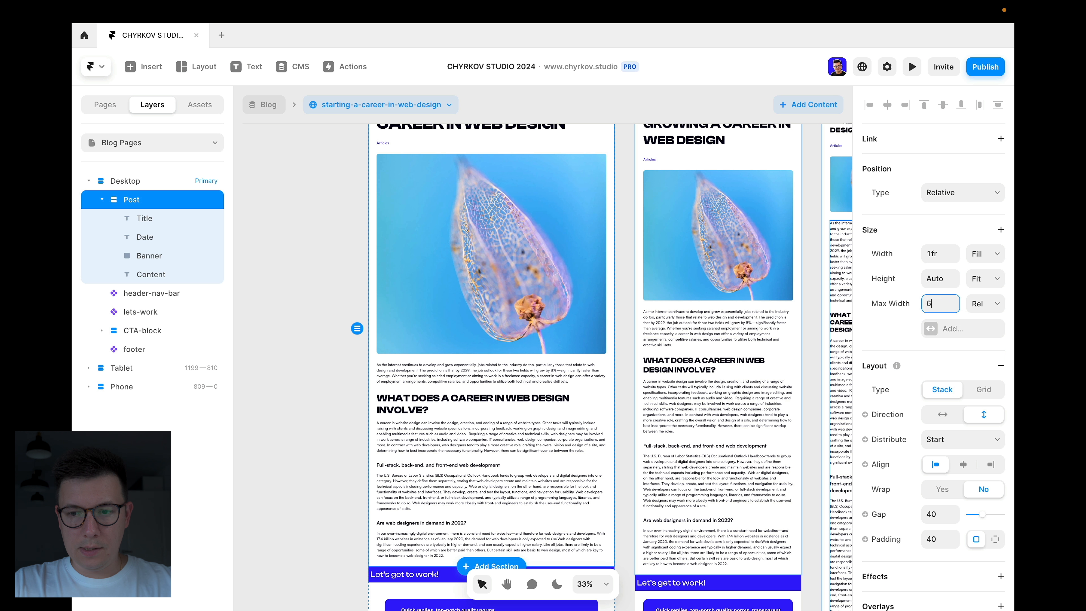
pyautogui.write('60')
pyautogui.press('Return')
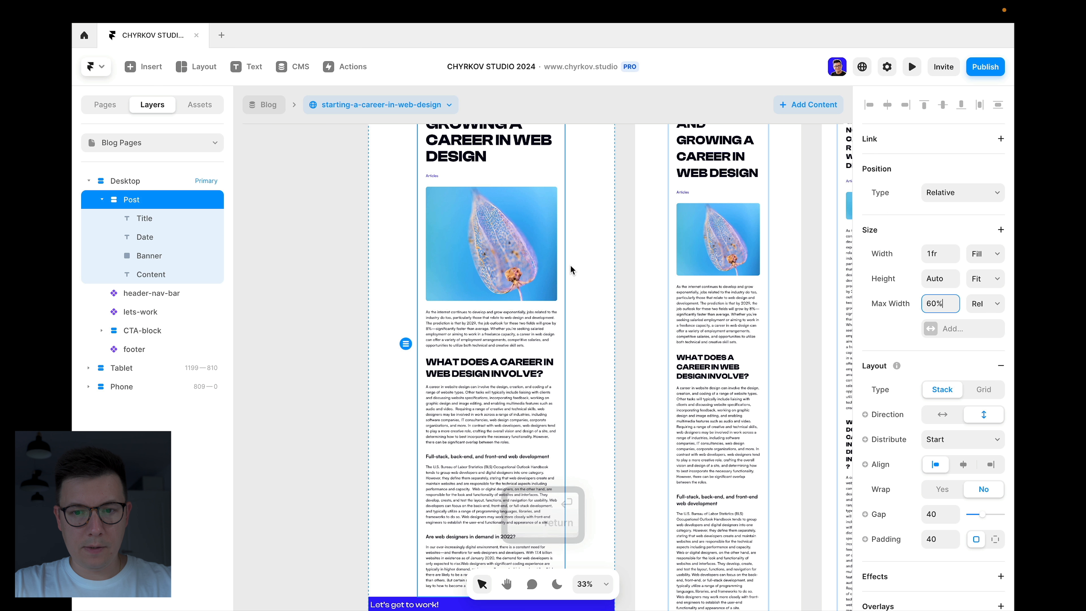
# Step: Align the contents of the Desktop breakpoint's stack to the left
pyautogui.scroll(3, 606, 239)
pyautogui.click(647, 222)
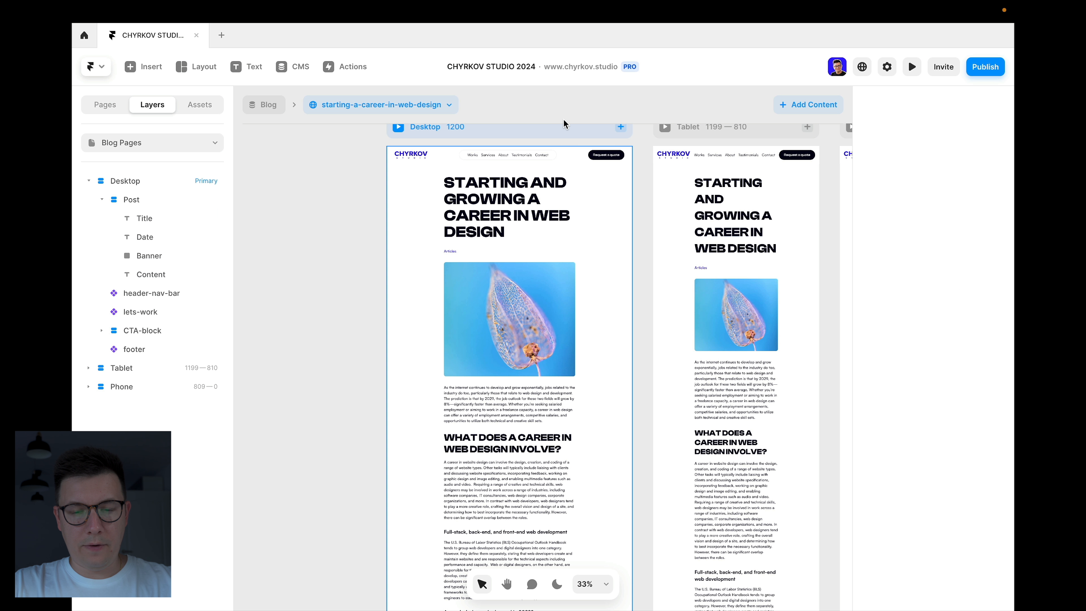
pyautogui.click(564, 128)
pyautogui.scroll(3, 536, 198)
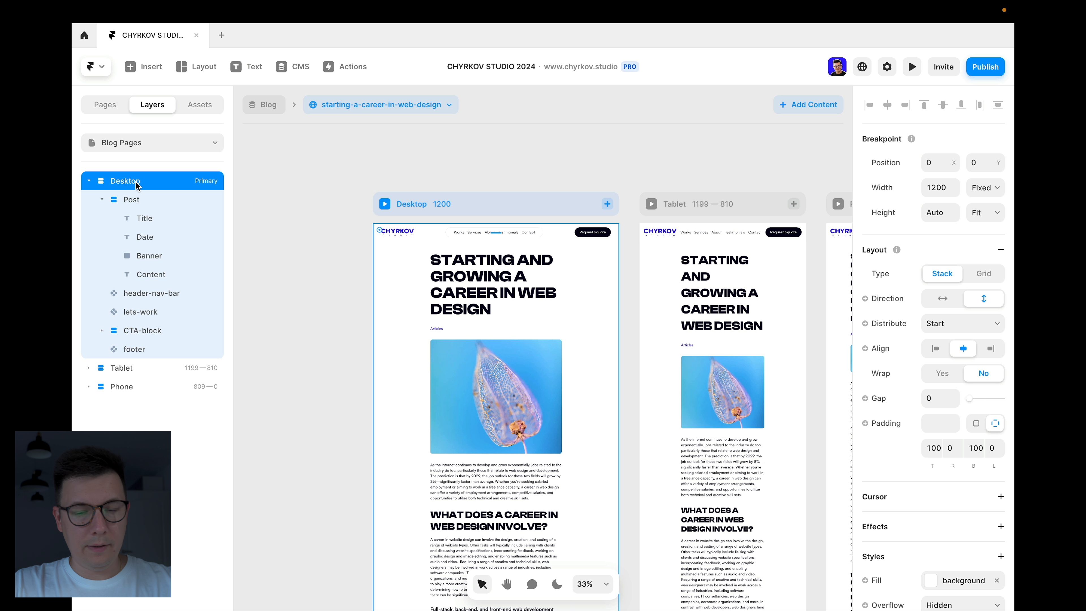
pyautogui.click(938, 349)
pyautogui.scroll(-3, 625, 292)
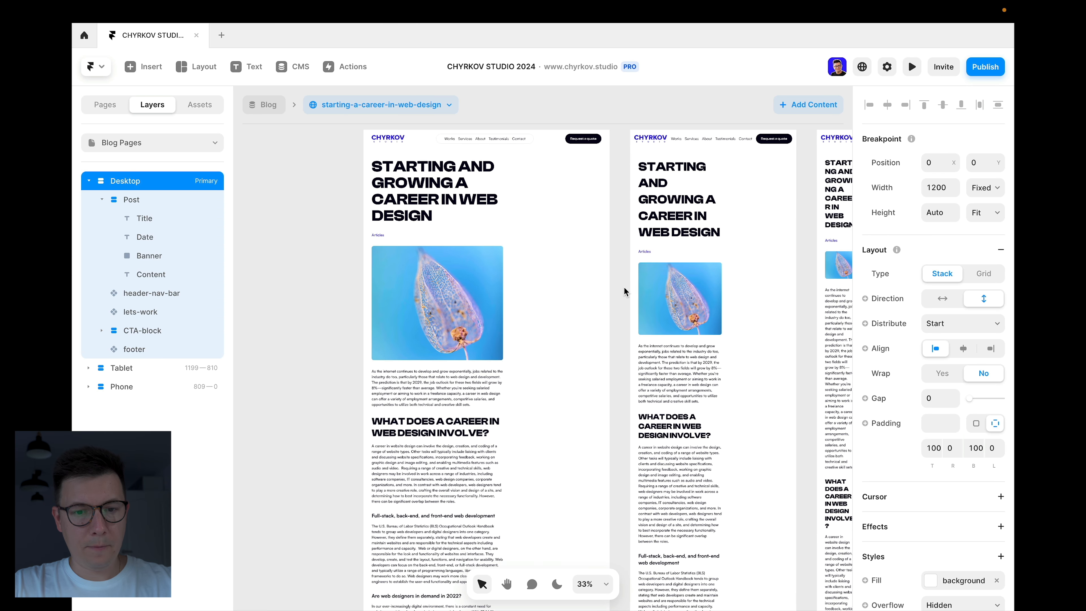
# Step: Set the desktop Post stack's maximum width to 80%
pyautogui.click(311, 320)
pyautogui.scroll(-2, 478, 388)
pyautogui.scroll(-1, 484, 392)
pyautogui.scroll(3, 487, 292)
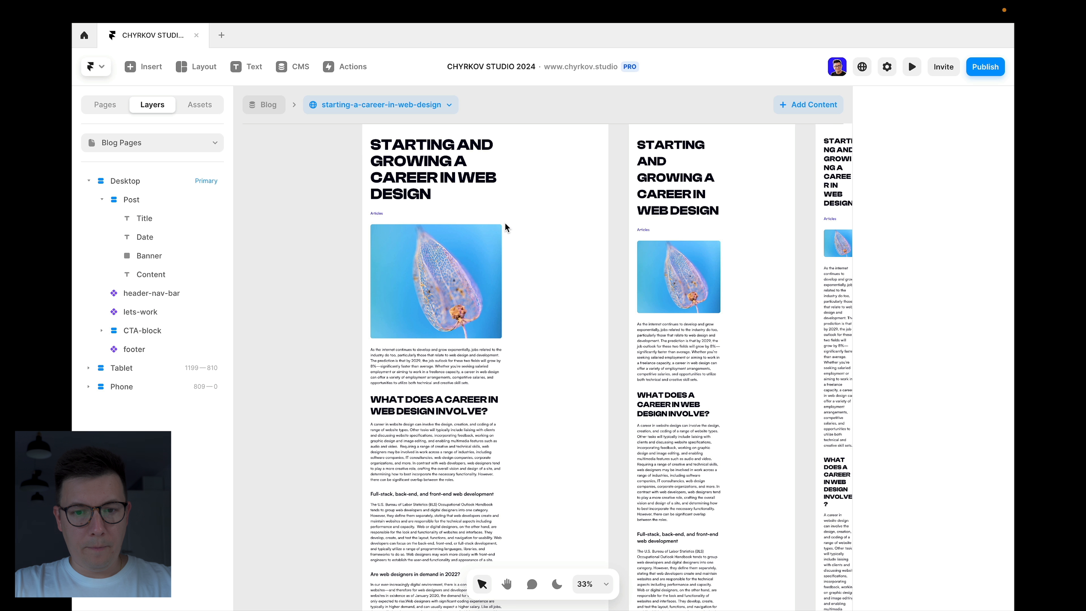
pyautogui.click(506, 221)
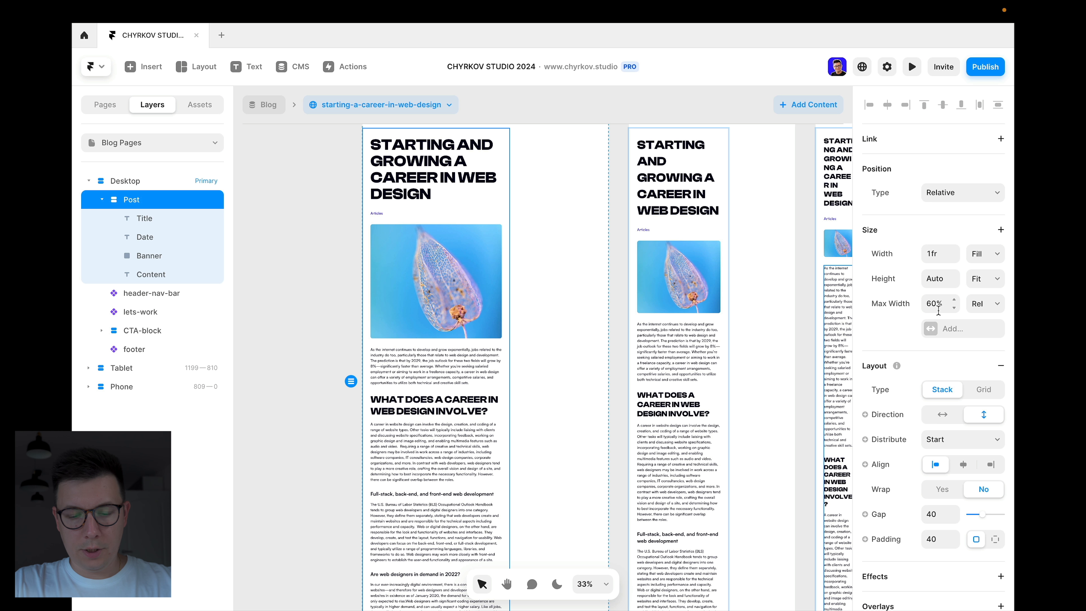
pyautogui.write('80')
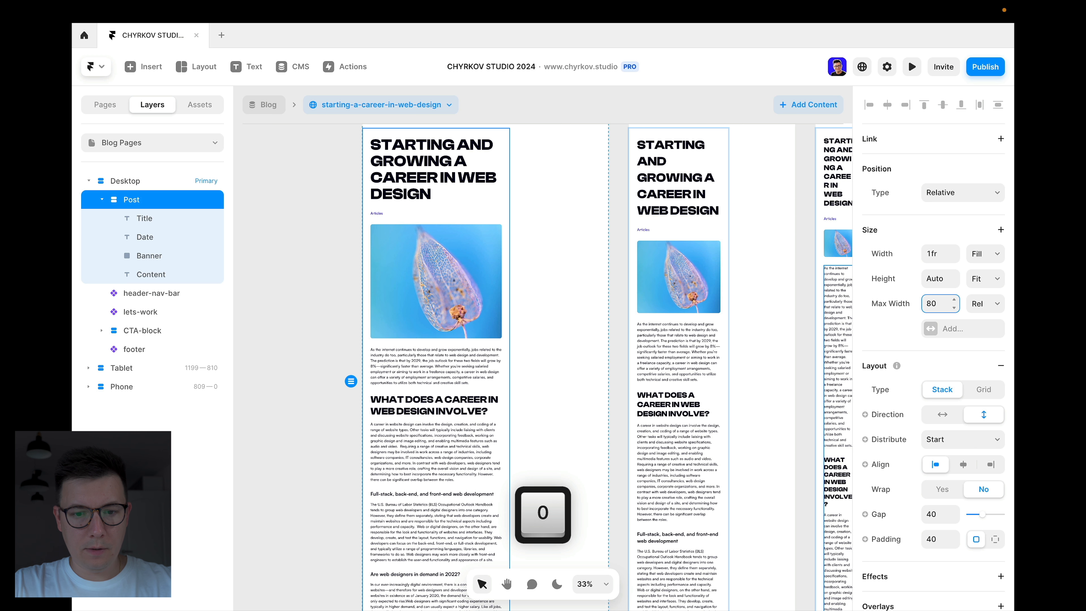
pyautogui.press('Return')
pyautogui.click(297, 323)
pyautogui.scroll(-3, 300, 313)
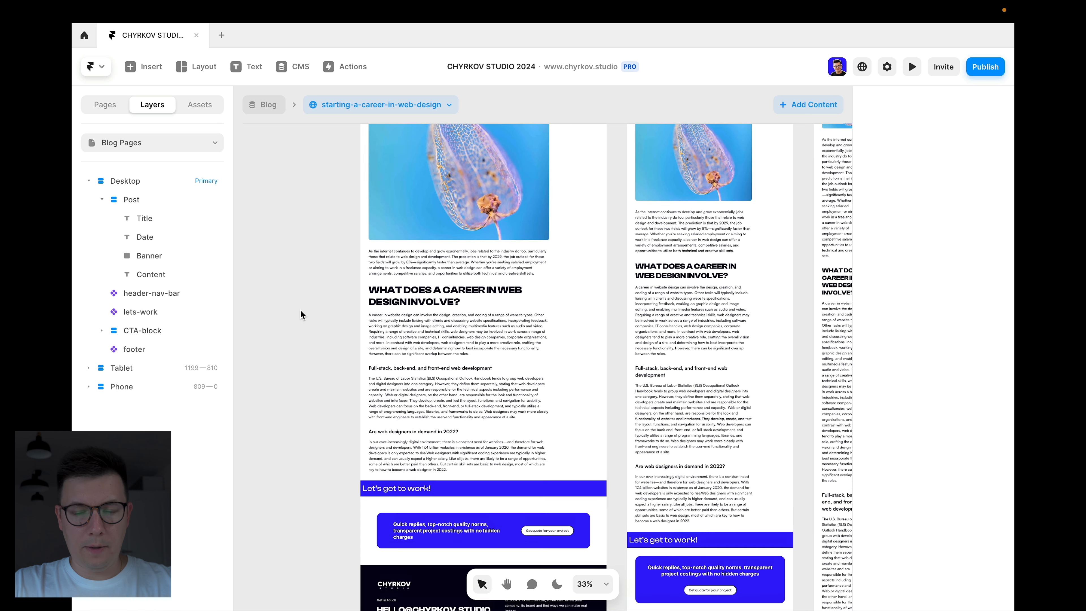
pyautogui.scroll(2, 301, 306)
# Step: Preview the blog post page, widen the preview to 1462, and check the layout from title to article text
pyautogui.click(912, 67)
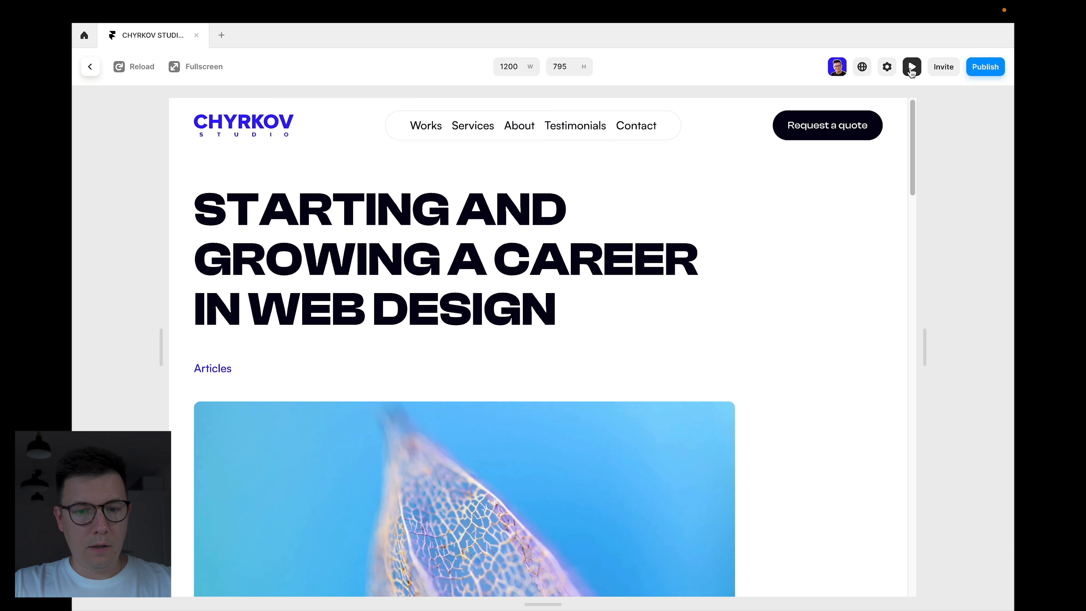
pyautogui.scroll(-5, 481, 411)
pyautogui.scroll(2, 482, 413)
pyautogui.scroll(1, 480, 410)
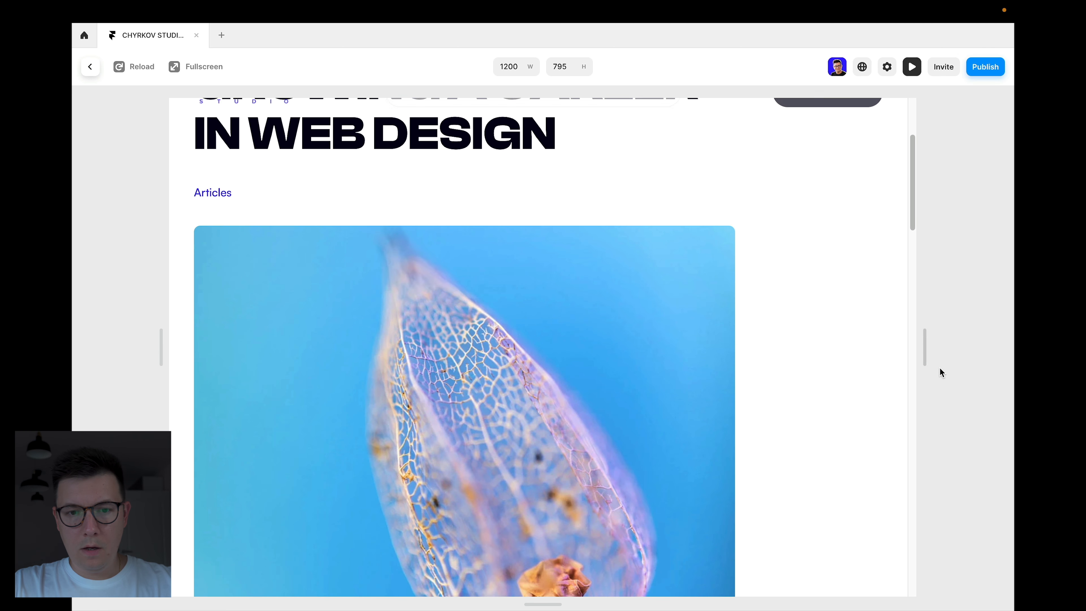
pyautogui.moveTo(925, 348); pyautogui.dragTo(1012, 347)
pyautogui.scroll(-10, 629, 369)
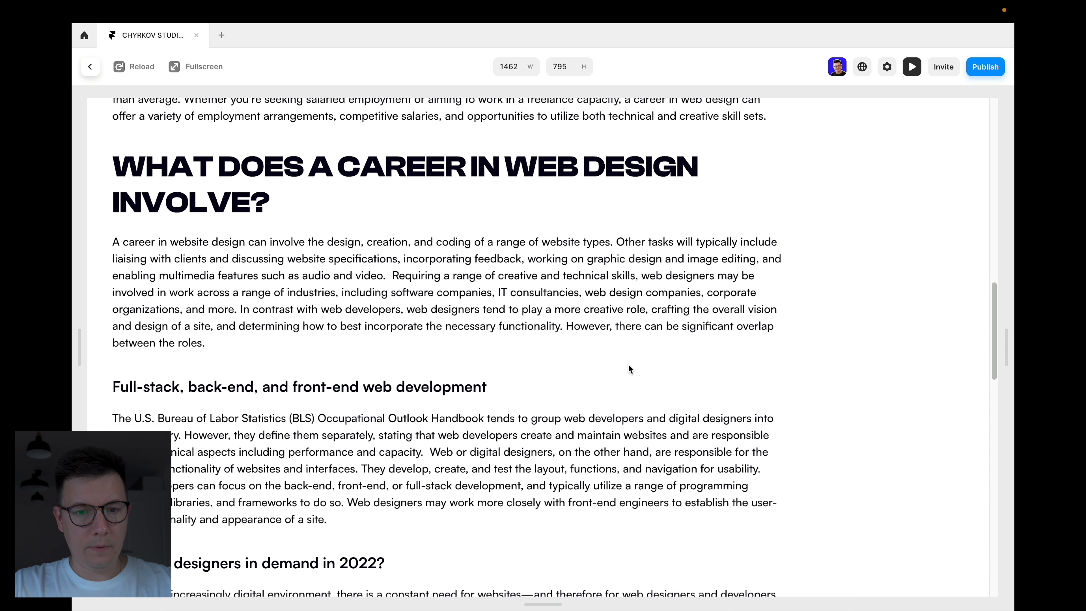
pyautogui.scroll(10, 483, 239)
pyautogui.scroll(5, 484, 239)
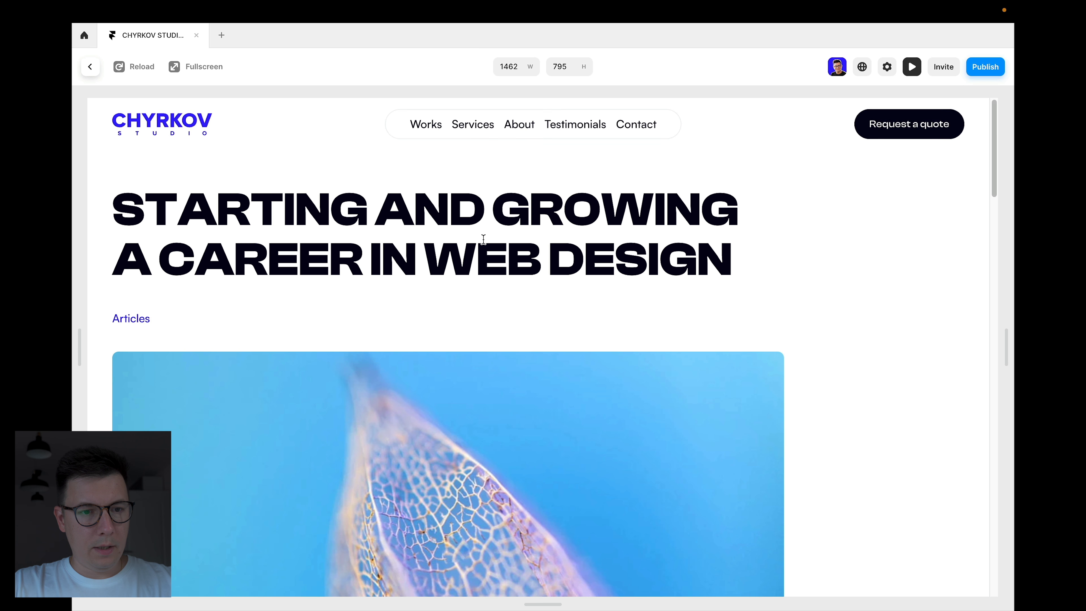
pyautogui.click(90, 66)
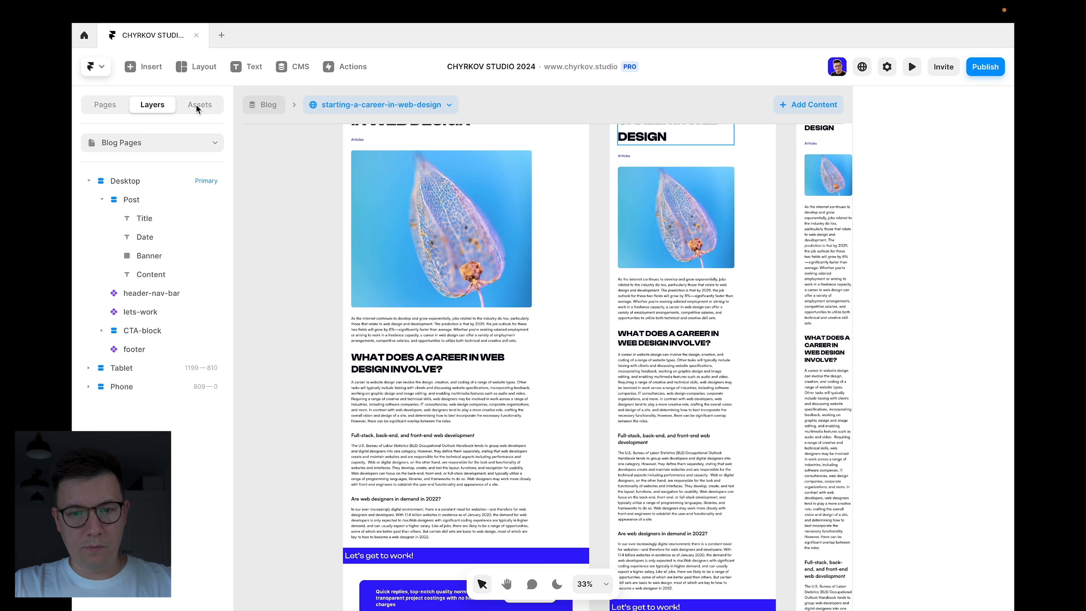
# Step: Unlock the desktop Banner's aspect ratio, set its fixed height to 400, and lock the ratio again
pyautogui.click(441, 205)
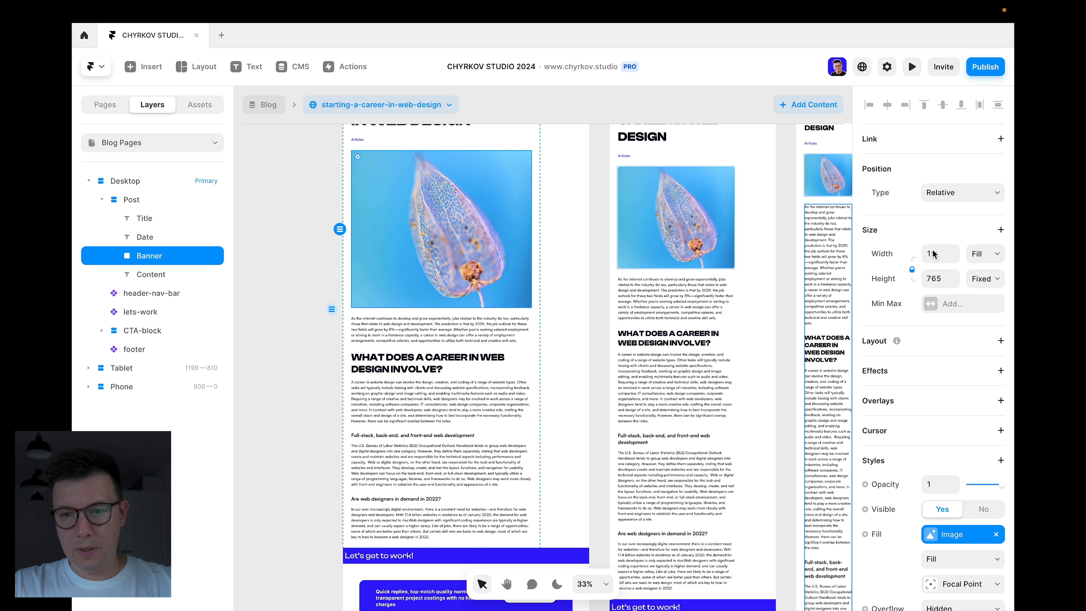
pyautogui.click(913, 272)
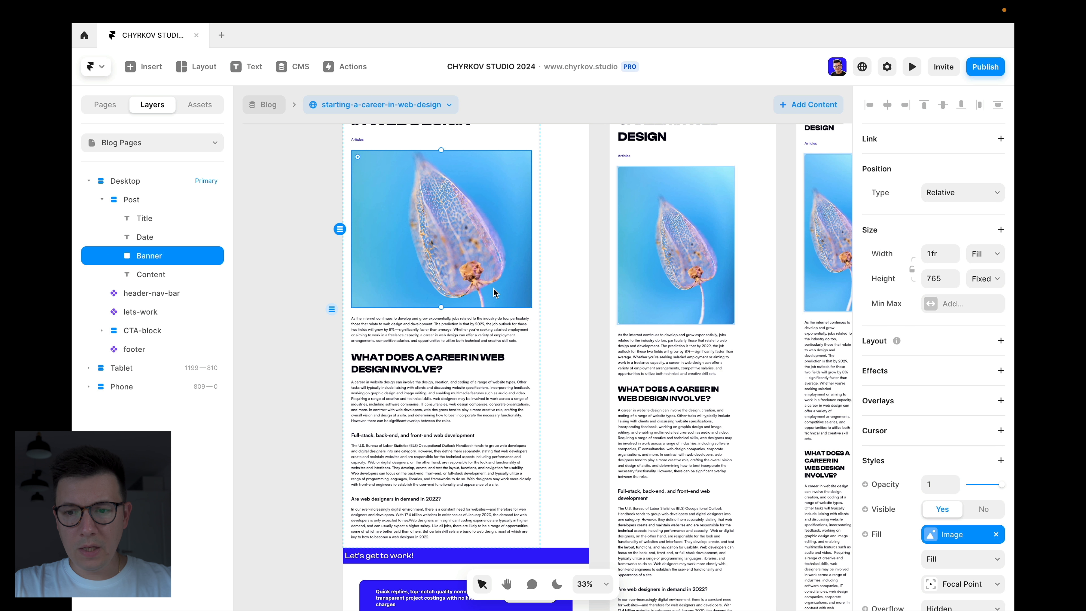
pyautogui.scroll(2, 478, 294)
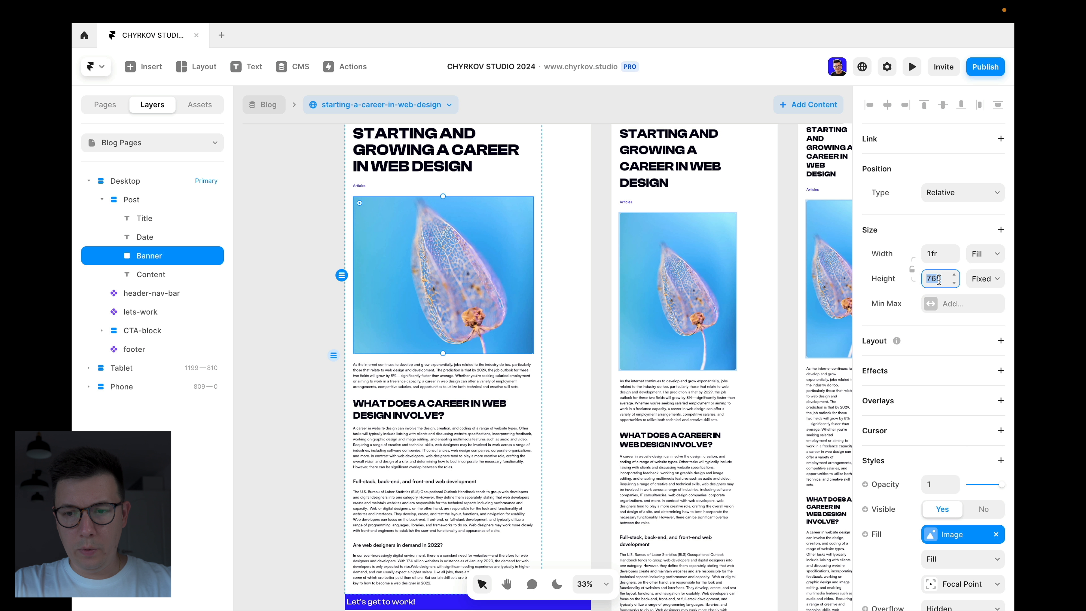
pyautogui.write('400')
pyautogui.press('Return')
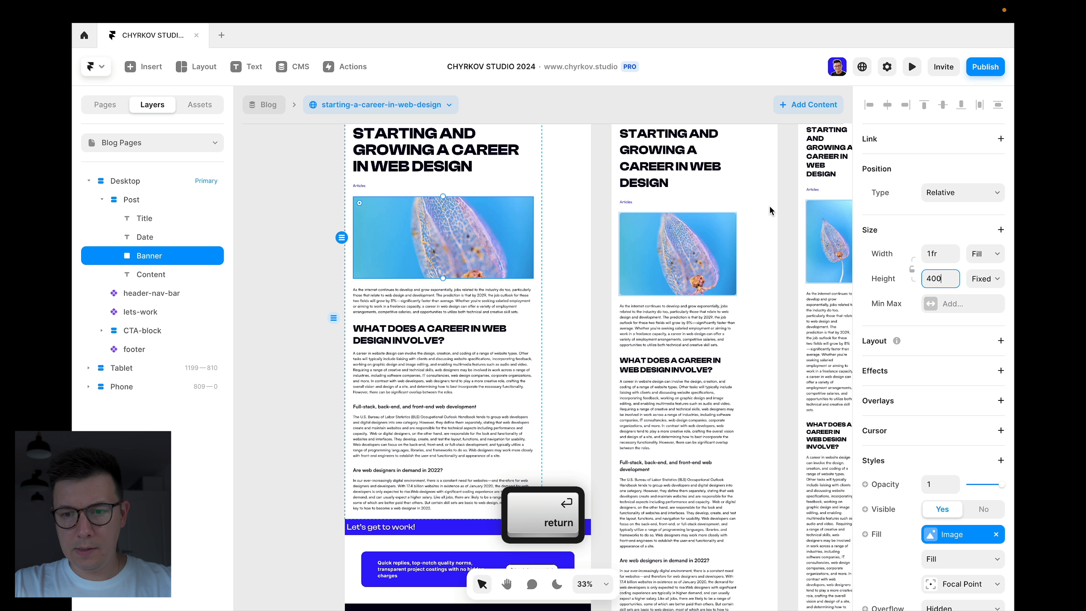
pyautogui.click(912, 271)
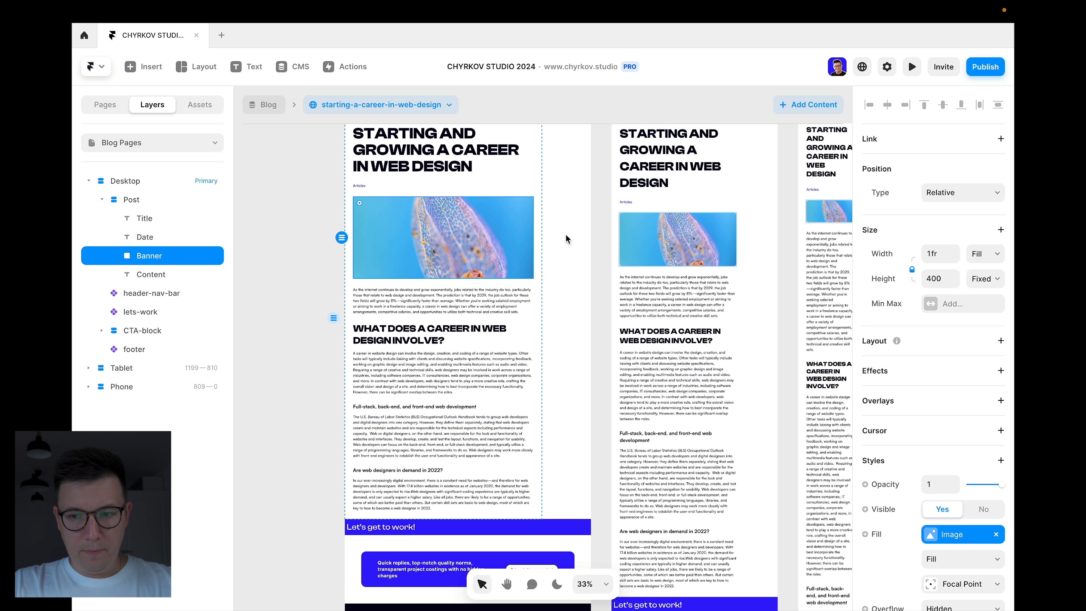
# Step: Round the desktop Banner's corners with a radius of 24
pyautogui.scroll(-6, 906, 374)
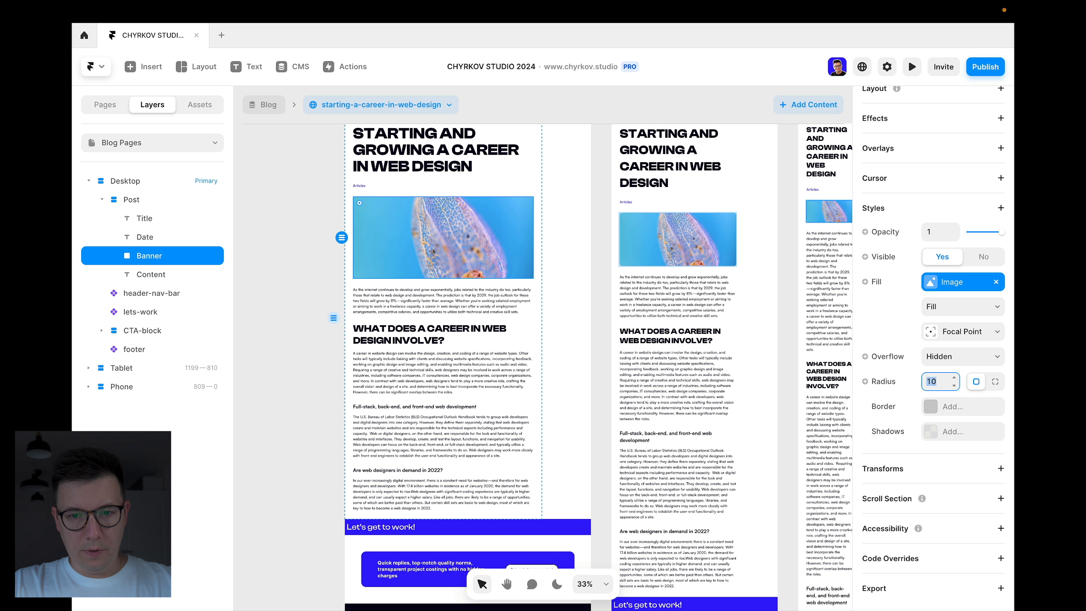
pyautogui.write('24')
pyautogui.press('Return')
pyautogui.click(291, 227)
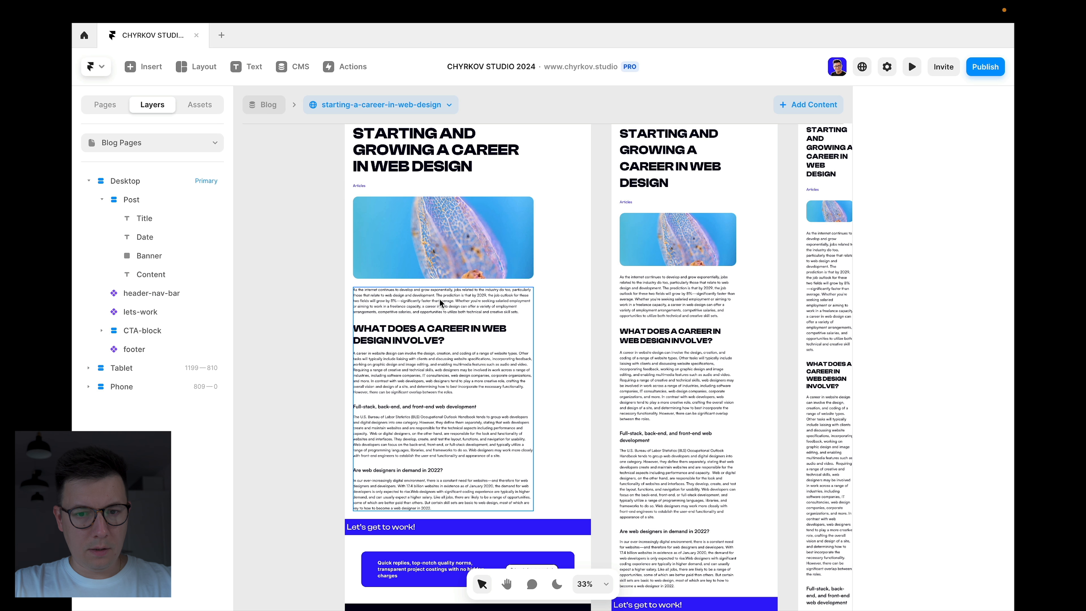
# Step: Compare the Post stack's layout and width across the Desktop, Tablet and Phone breakpoints
pyautogui.scroll(-3, 440, 298)
pyautogui.scroll(3, 440, 299)
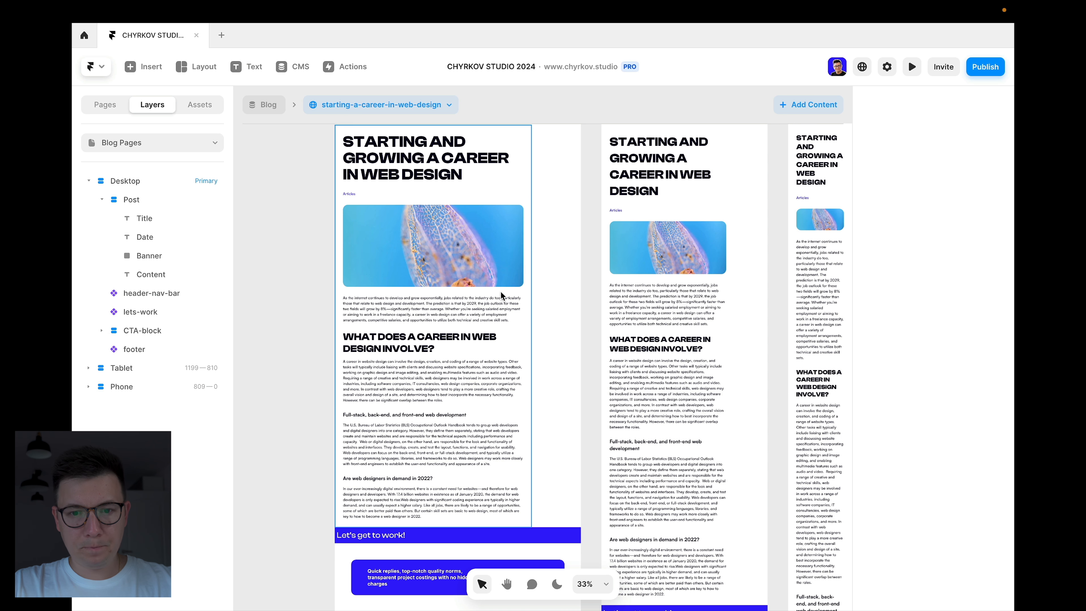
pyautogui.scroll(2, 514, 239)
pyautogui.click(511, 224)
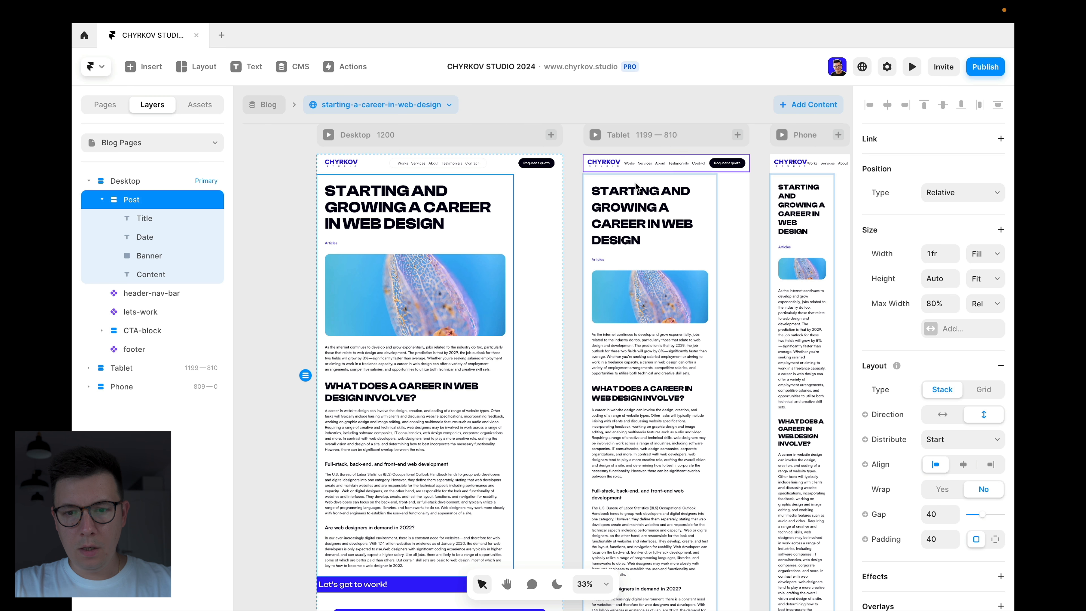
pyautogui.hscroll(5, 656, 252)
pyautogui.scroll(-2, 657, 251)
pyautogui.click(620, 206)
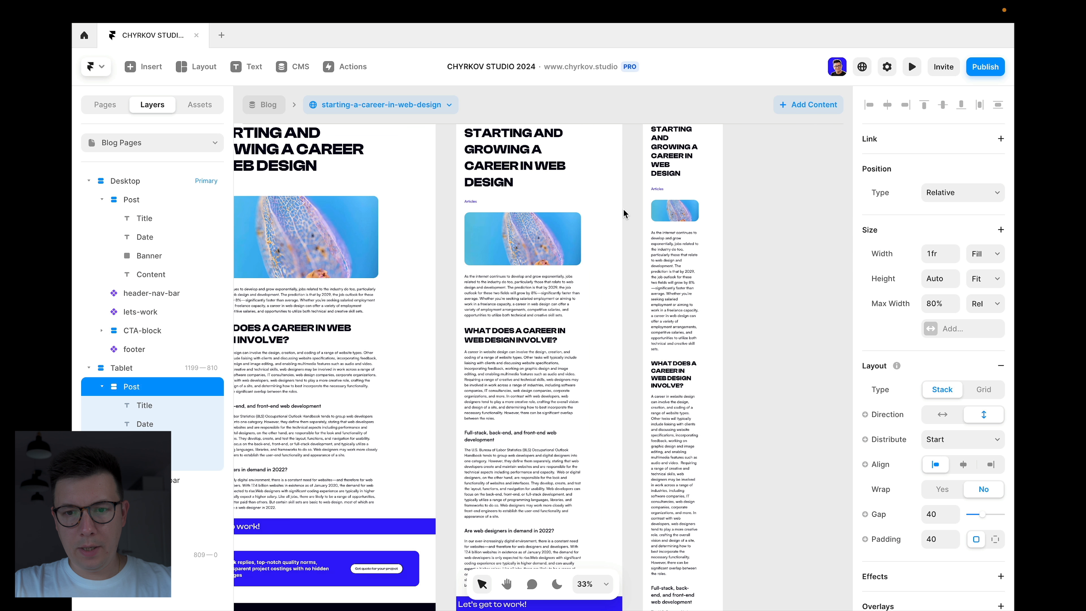
pyautogui.click(705, 166)
pyautogui.scroll(2, 706, 167)
pyautogui.hscroll(1, 705, 166)
pyautogui.click(770, 237)
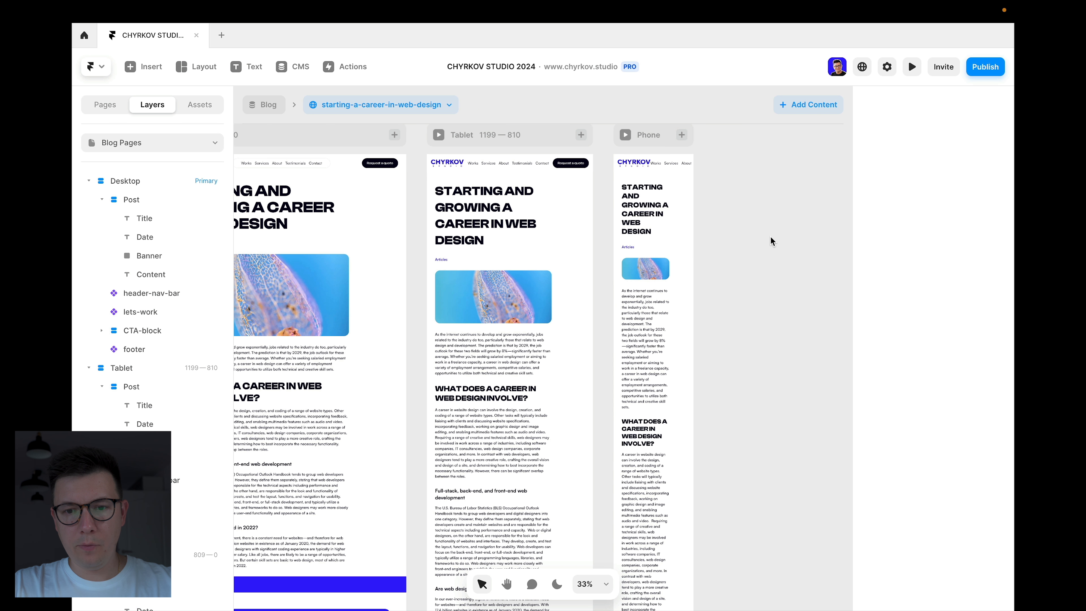
# Step: Remove the maximum width limit from the Phone breakpoint's Post stack
pyautogui.click(677, 235)
pyautogui.click(984, 303)
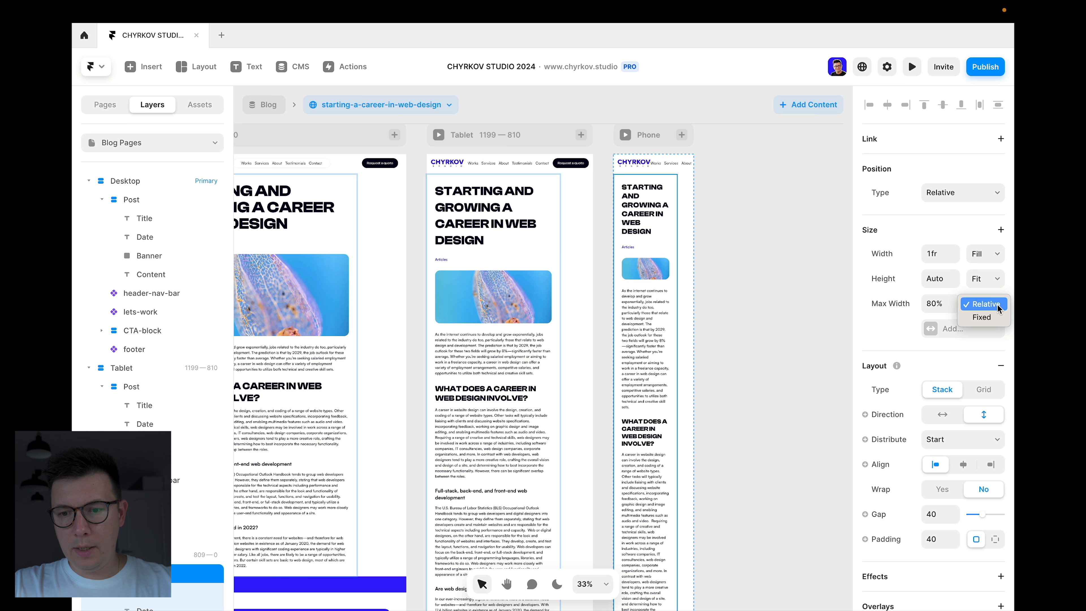
pyautogui.rightClick(913, 303)
pyautogui.click(934, 317)
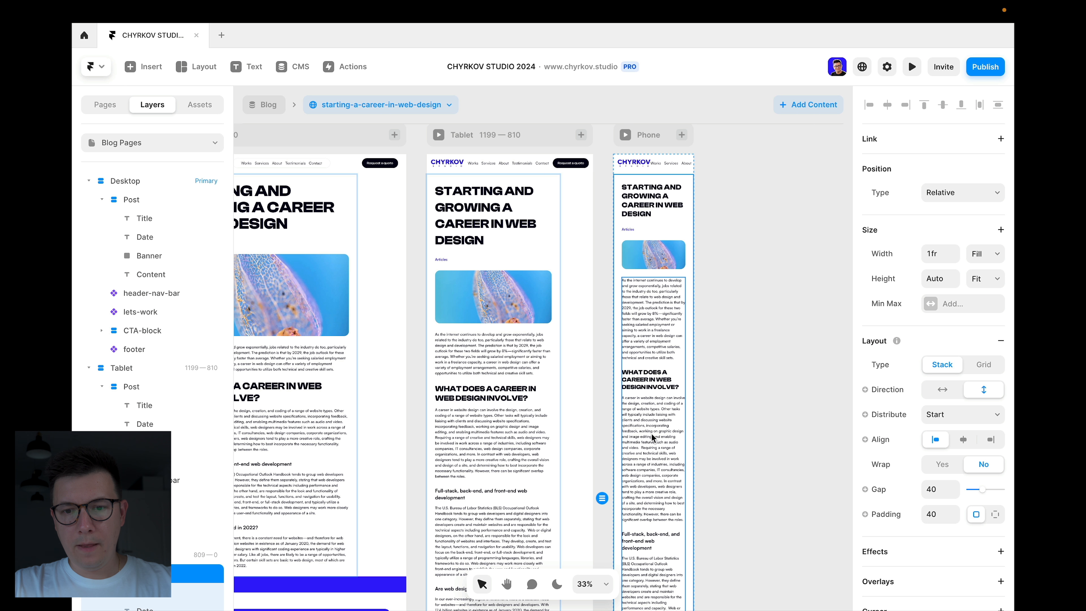
# Step: Set the padding of the Phone breakpoint's Post stack to 20
pyautogui.scroll(-2, 649, 439)
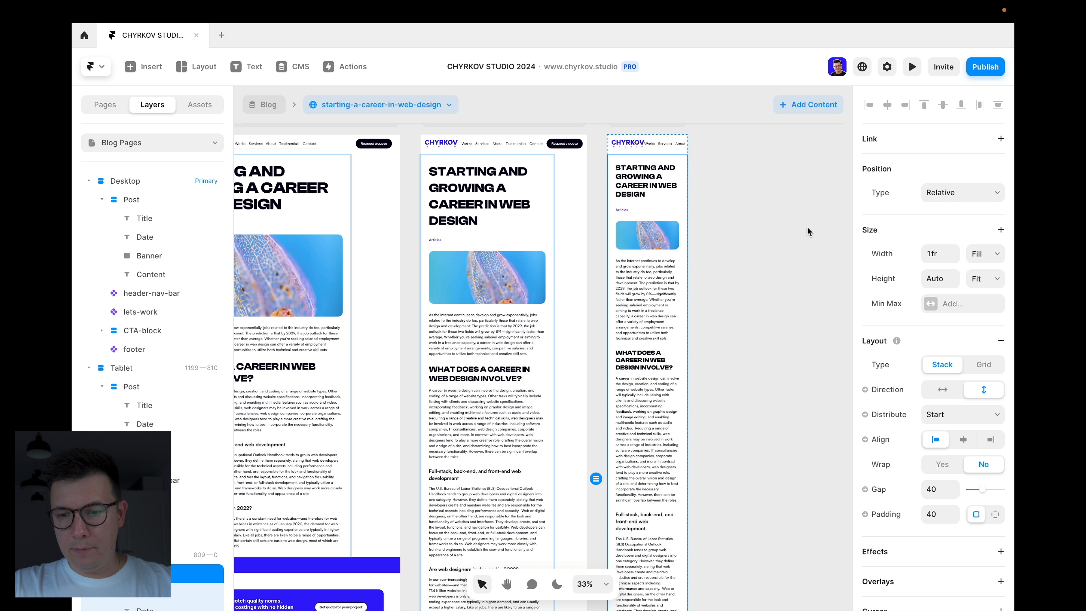
pyautogui.click(942, 512)
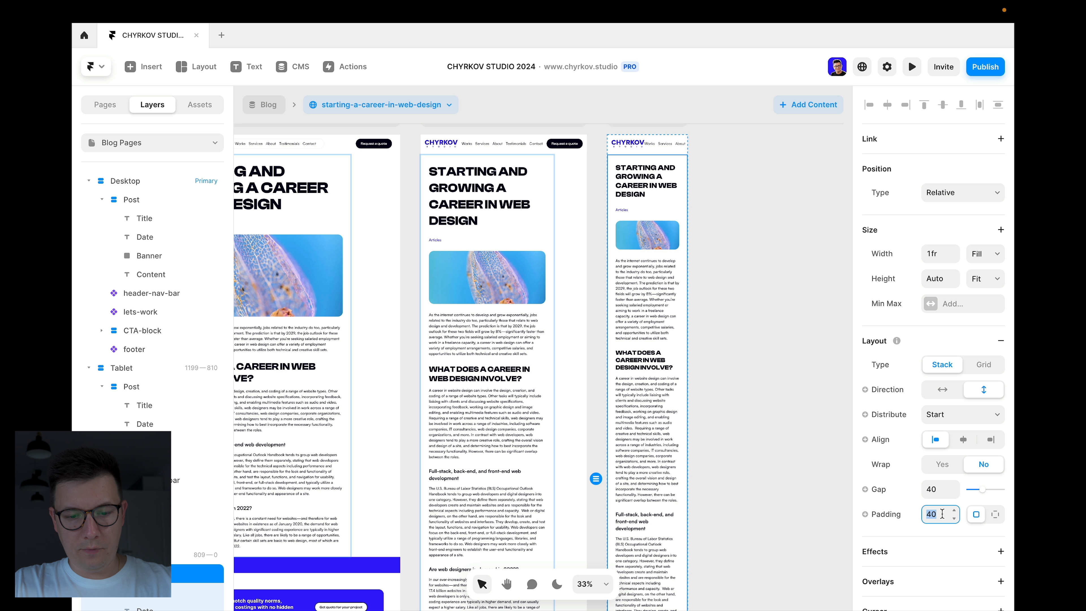
pyautogui.write('20')
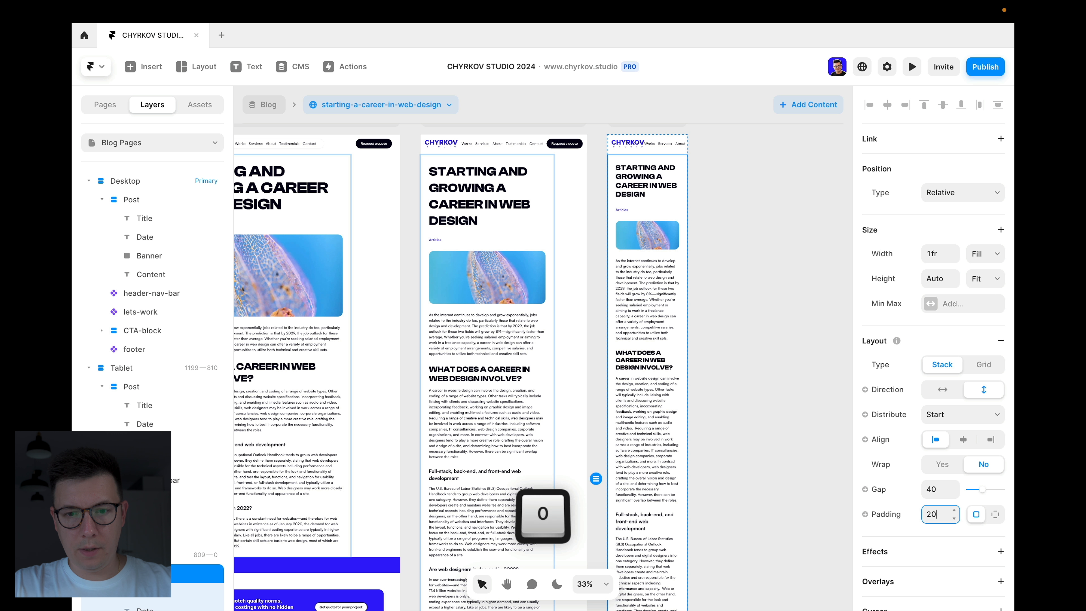
pyautogui.press('Return')
# Step: Check the blog post page from header to footer across all three breakpoints
pyautogui.scroll(-10, 678, 470)
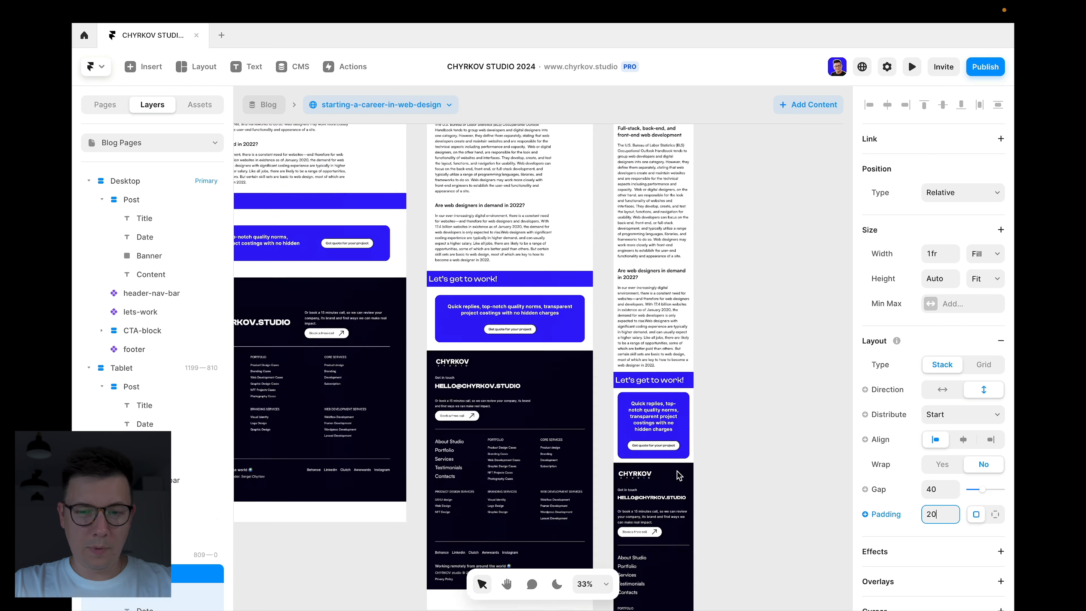
pyautogui.scroll(6, 678, 436)
pyautogui.scroll(4, 643, 247)
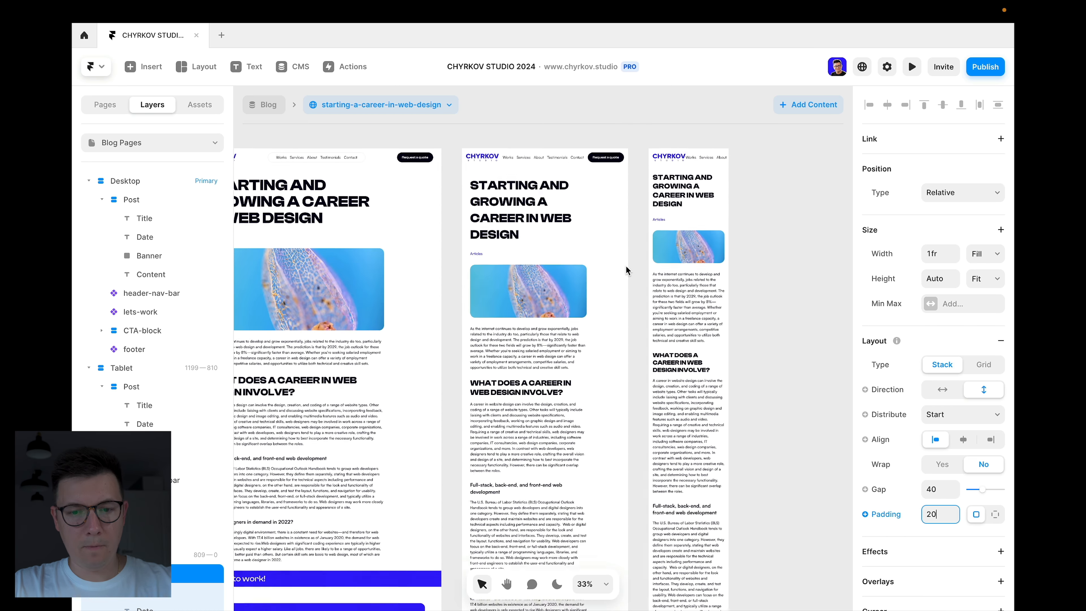
pyautogui.scroll(-5, 564, 261)
pyautogui.hscroll(-4, 565, 261)
pyautogui.scroll(-3, 564, 262)
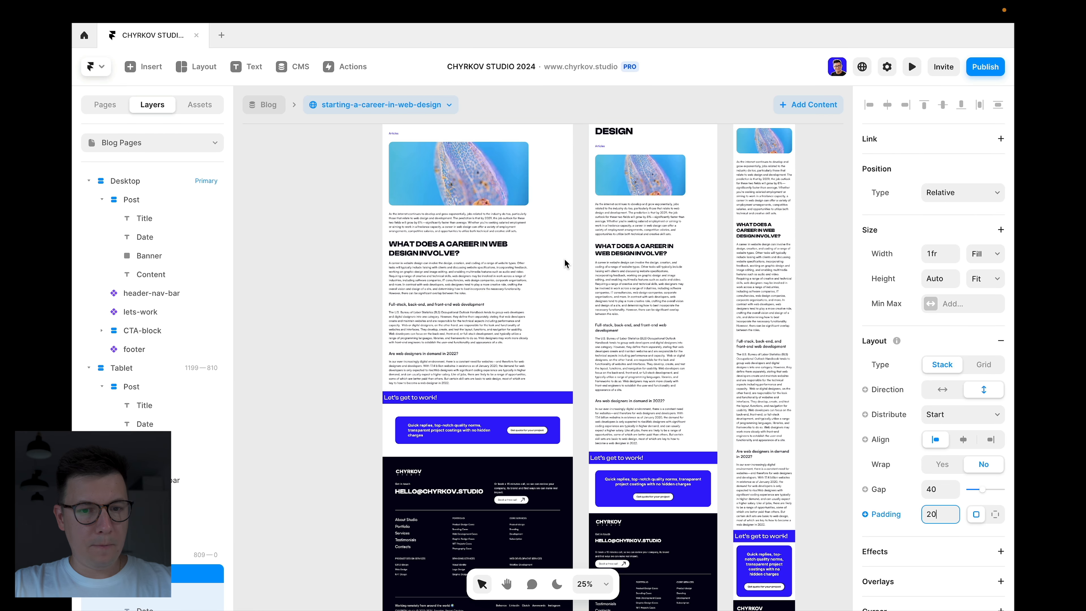
pyautogui.scroll(5, 304, 267)
pyautogui.click(269, 108)
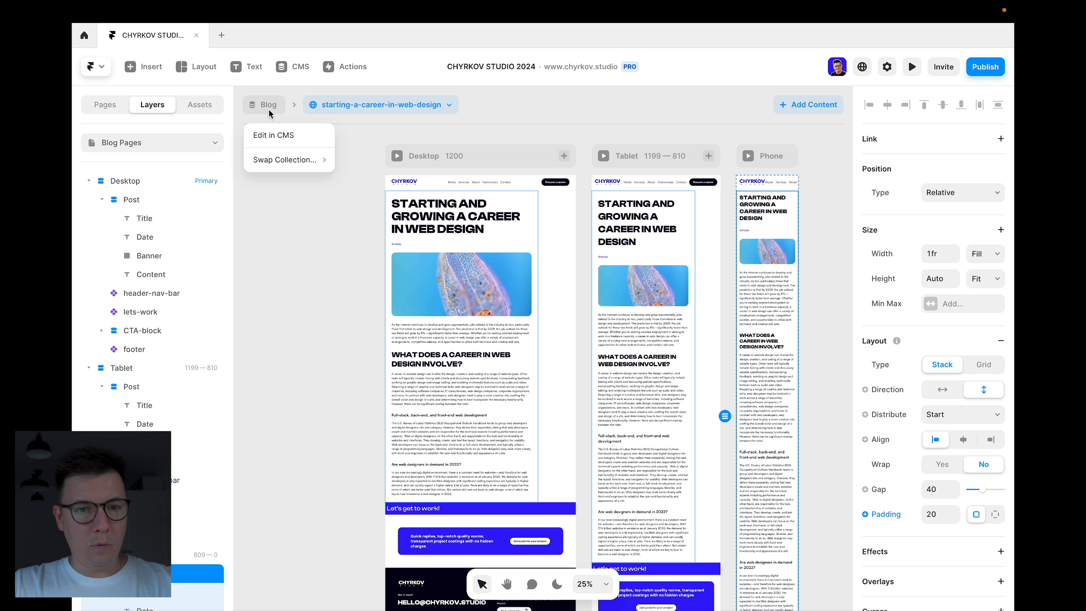
pyautogui.click(316, 260)
pyautogui.click(264, 108)
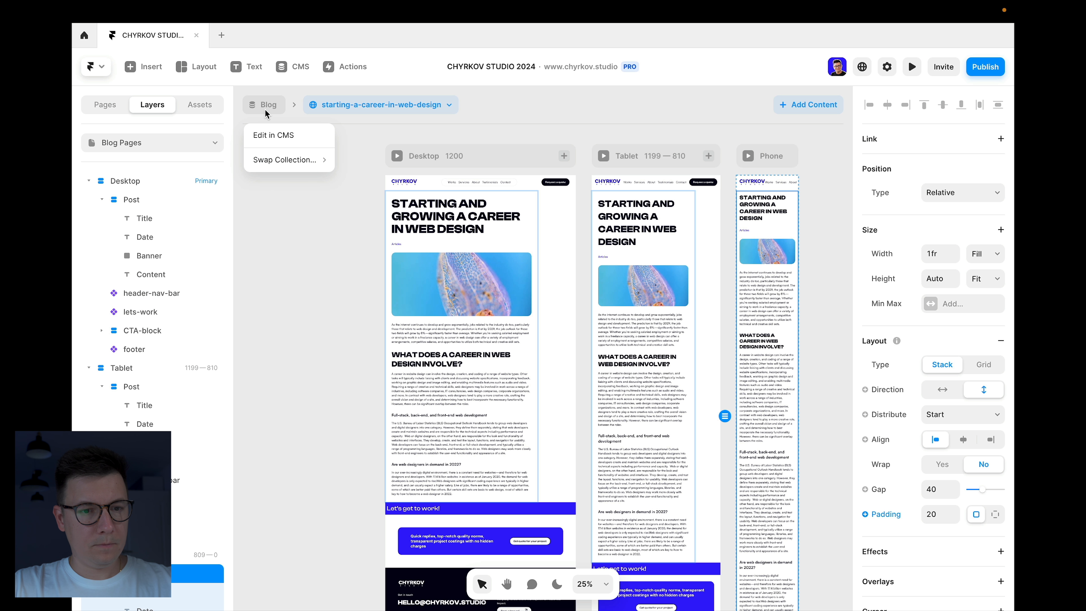
pyautogui.click(317, 221)
# Step: Open the /blog page, preview it, and check the intro text, category links and article cards
pyautogui.click(123, 105)
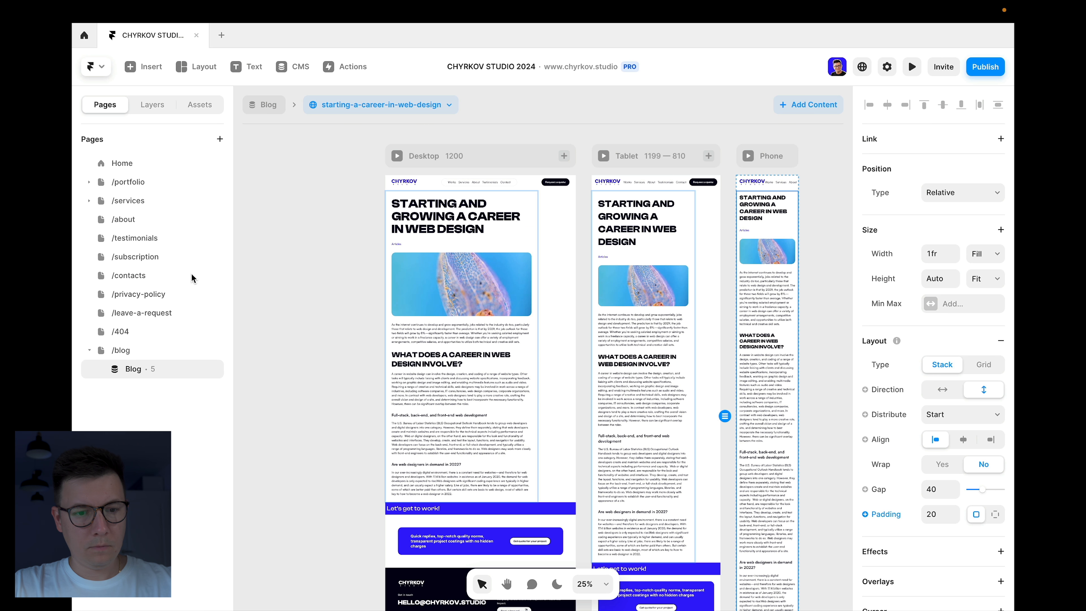
pyautogui.click(120, 350)
pyautogui.click(913, 68)
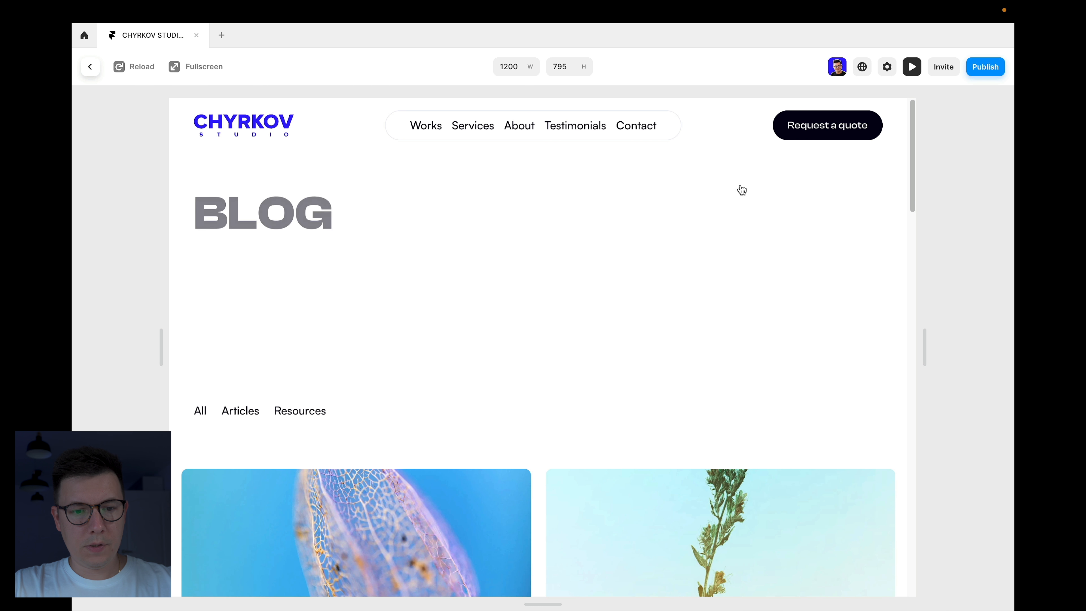
pyautogui.scroll(-1, 444, 319)
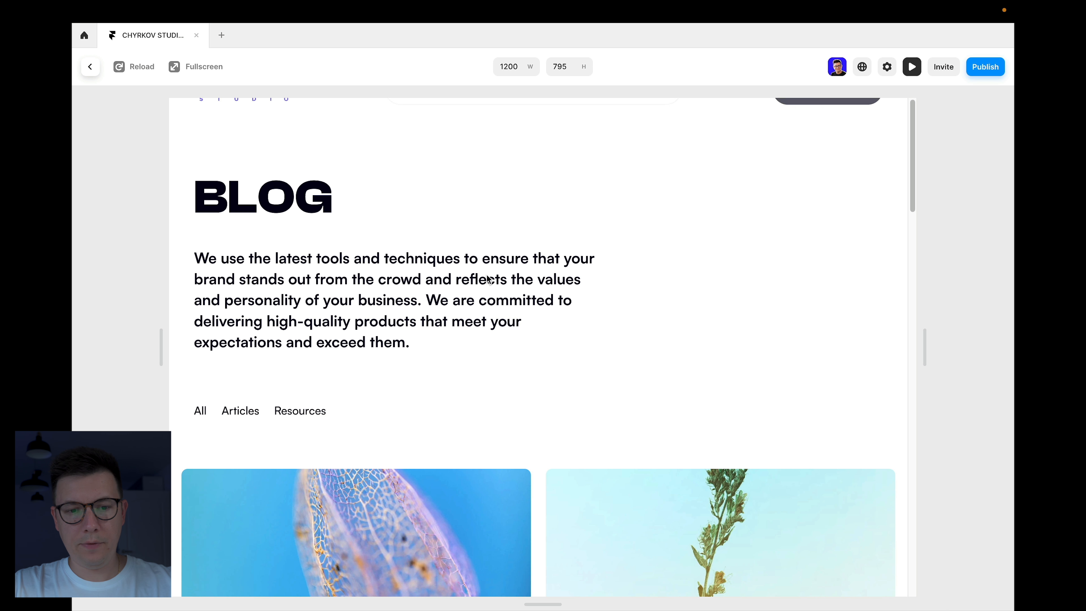
pyautogui.scroll(-6, 372, 375)
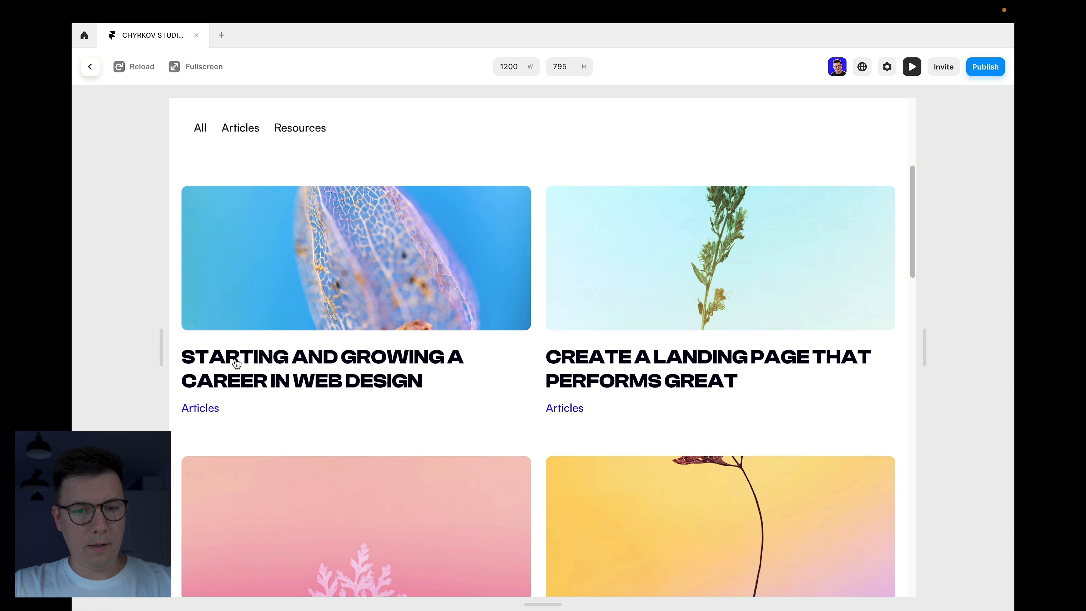
pyautogui.scroll(6, 300, 301)
pyautogui.scroll(-9, 604, 342)
pyautogui.scroll(5, 382, 386)
# Step: Open the Starting and Growing a Career in Web Design article in the preview, check its layout, and return to the editor
pyautogui.click(382, 387)
pyautogui.scroll(-10, 603, 339)
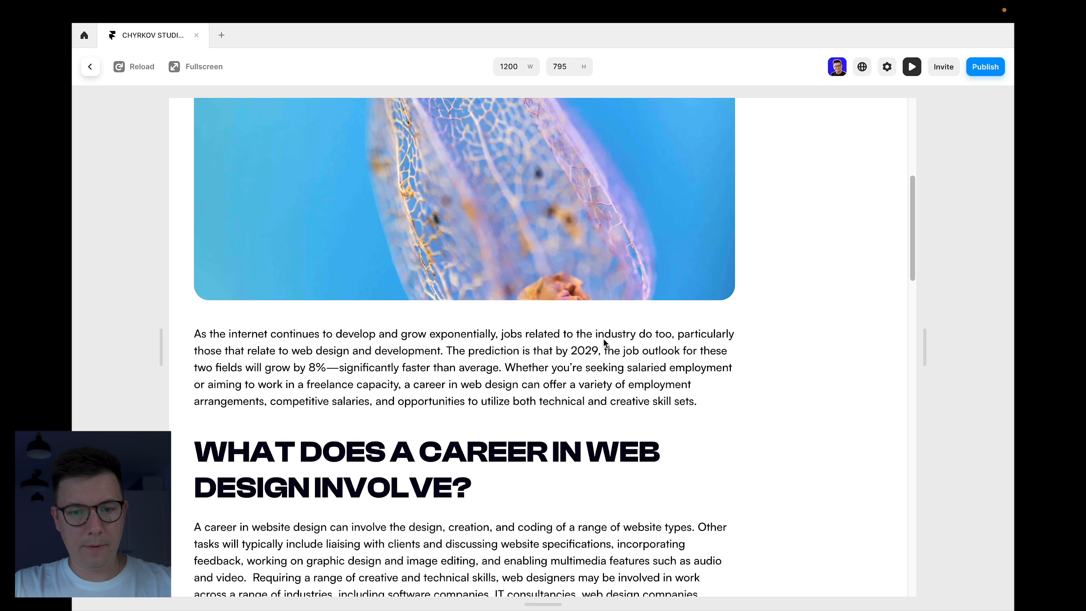
pyautogui.click(90, 67)
# Step: Examine the /blog page's All, Articles and Resources links and the article grid on the canvas
pyautogui.scroll(2, 335, 333)
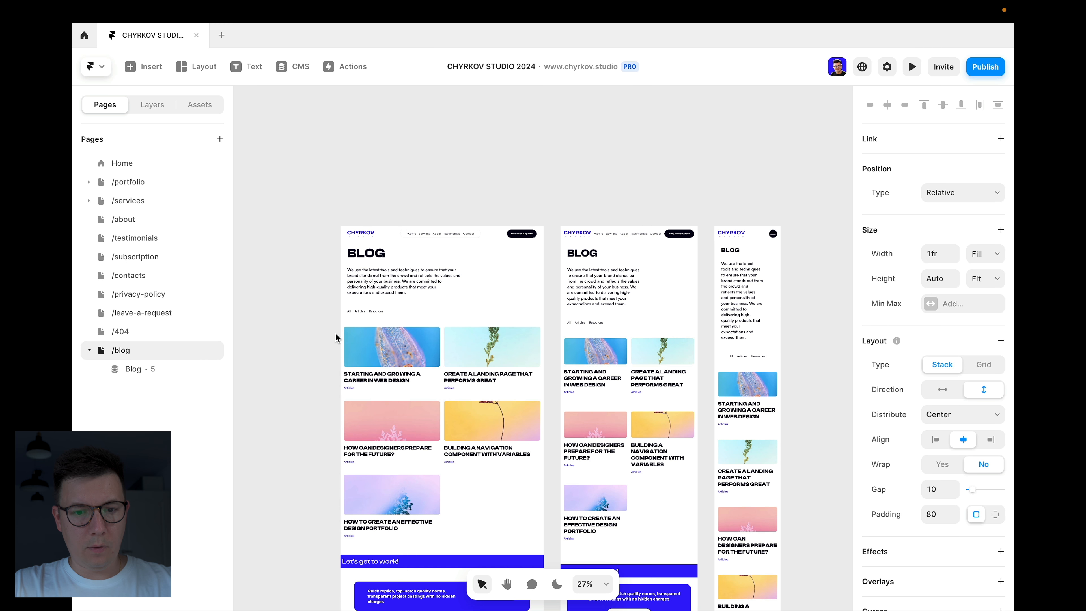
pyautogui.scroll(4, 340, 327)
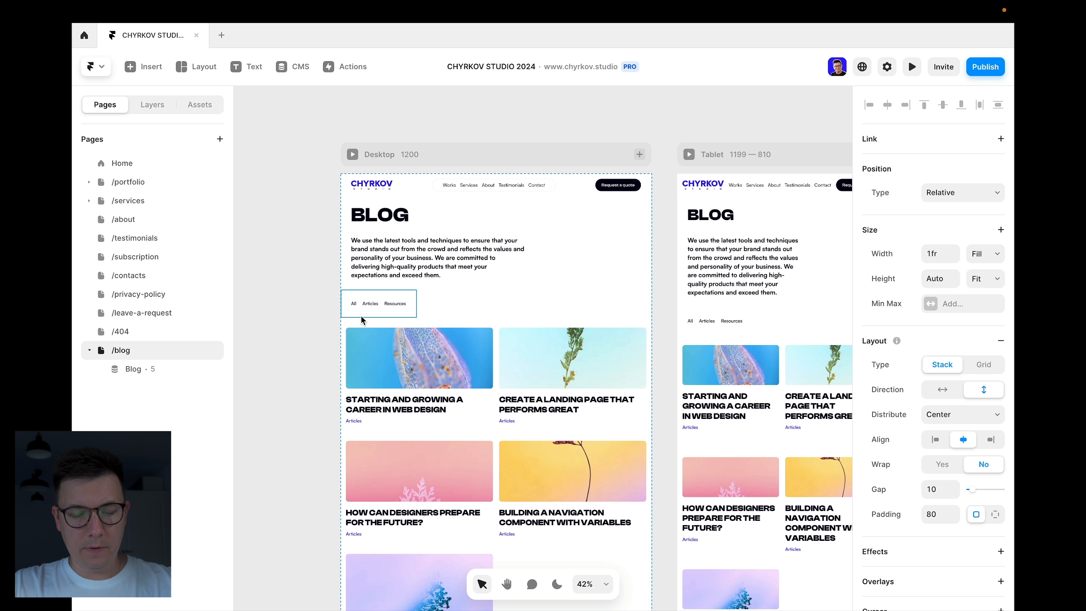
pyautogui.scroll(3, 361, 315)
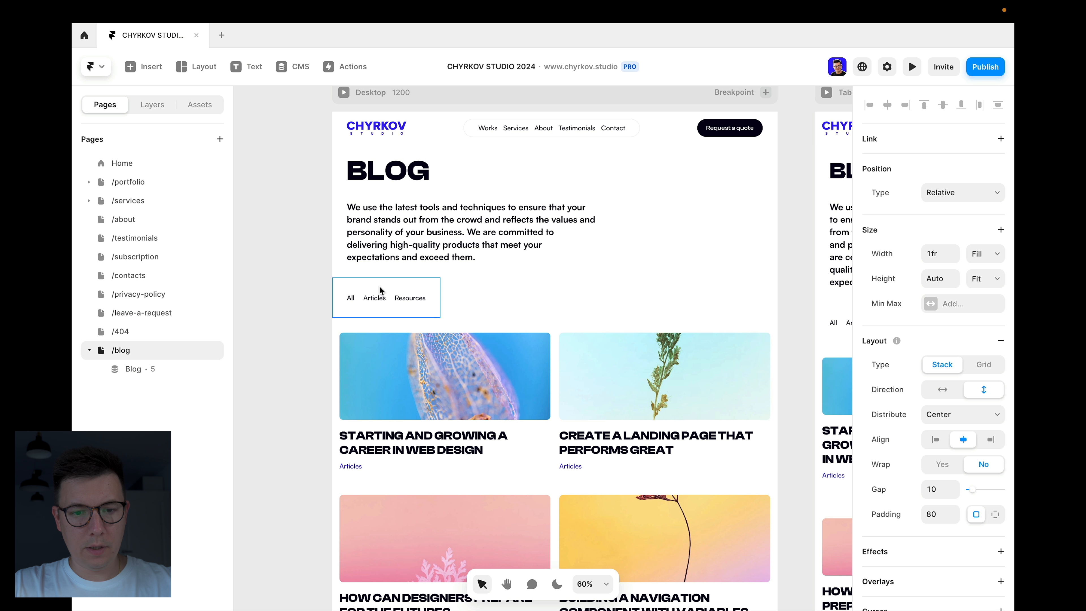
pyautogui.scroll(-3, 413, 300)
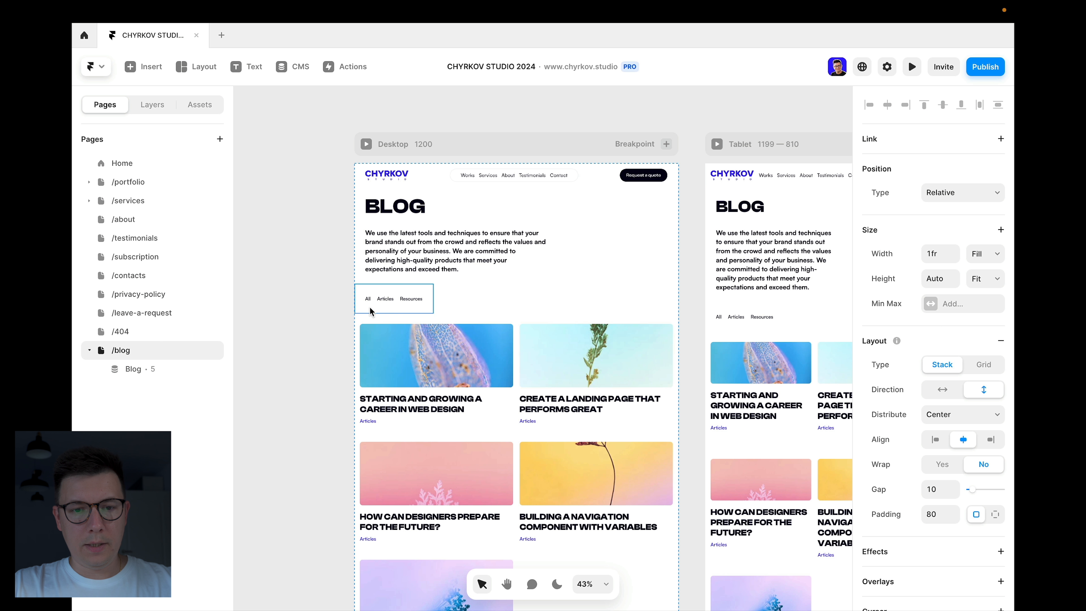
pyautogui.scroll(-2, 372, 321)
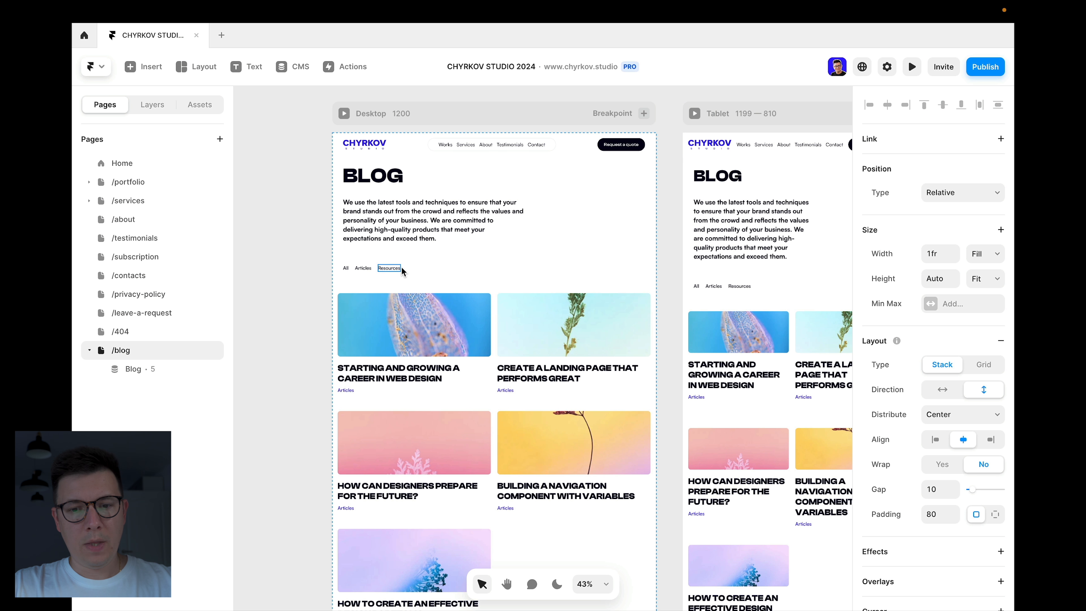
pyautogui.scroll(-3, 461, 414)
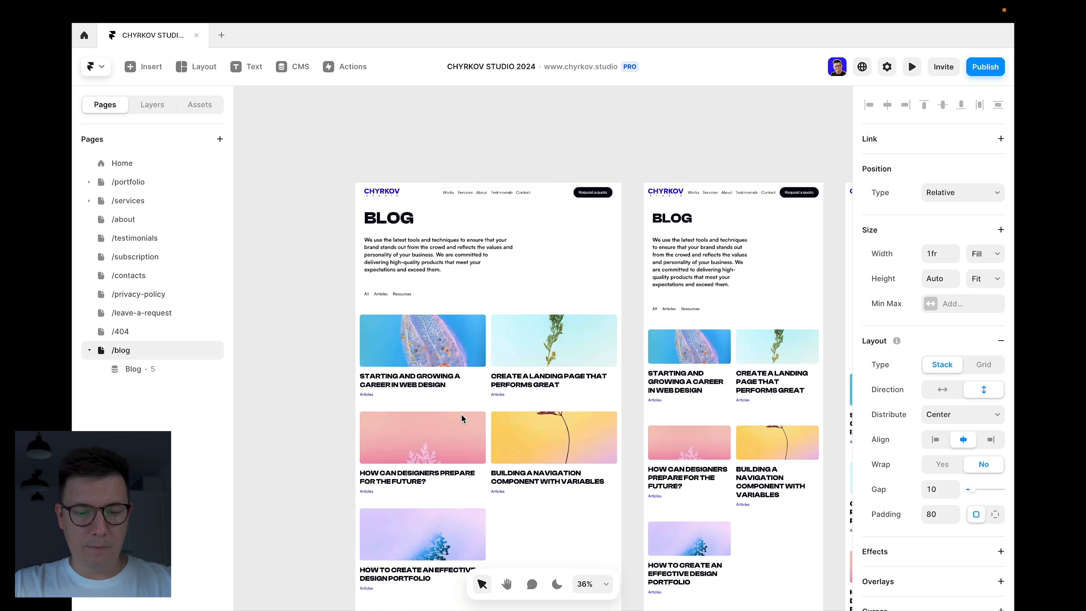
pyautogui.scroll(-4, 528, 356)
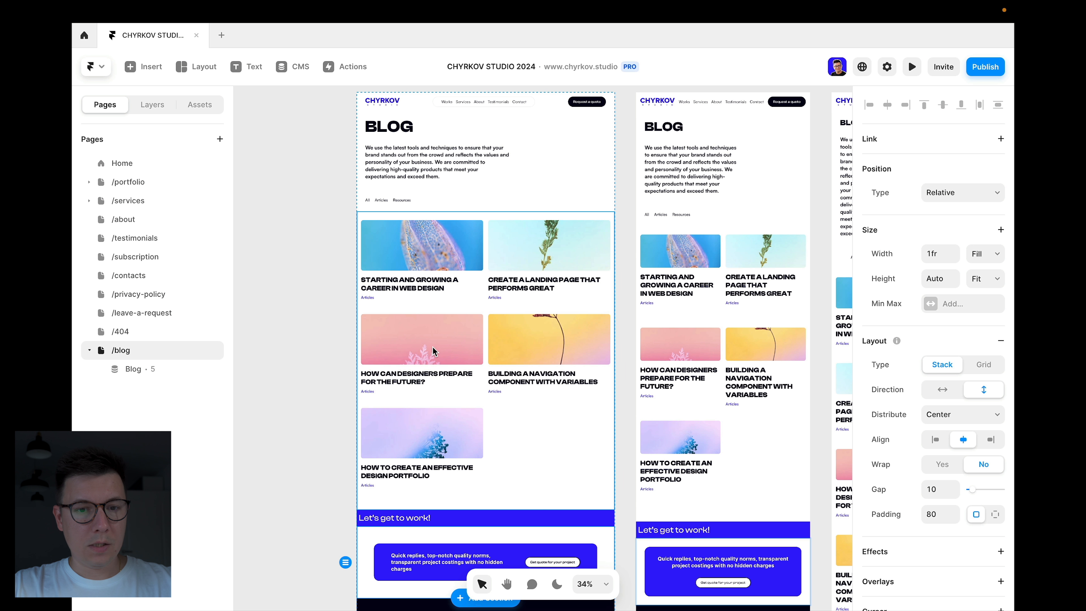
pyautogui.scroll(2, 384, 207)
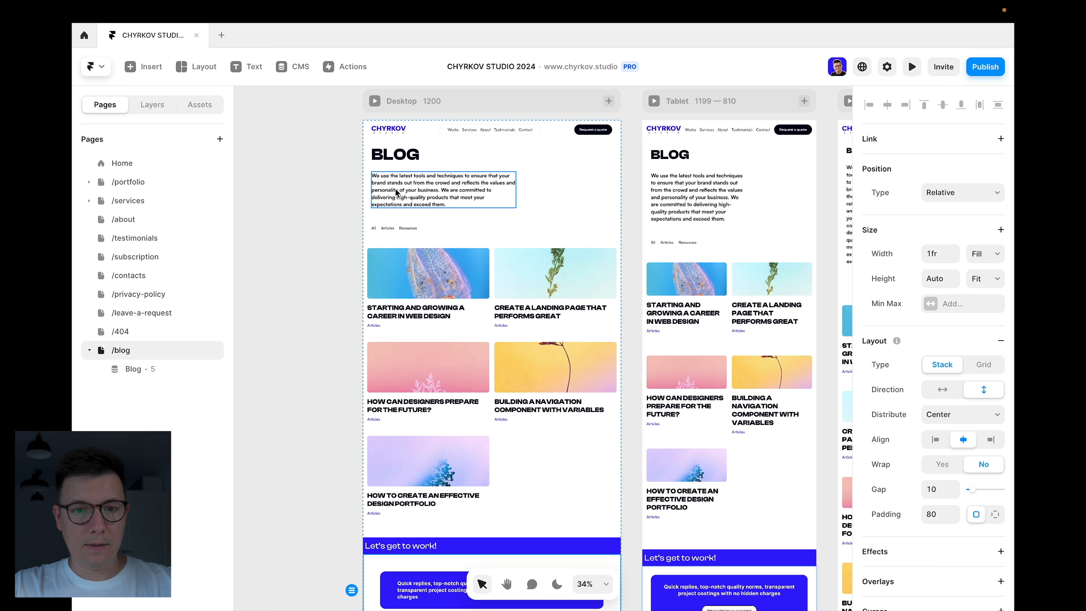
pyautogui.scroll(2, 380, 164)
pyautogui.scroll(-2, 379, 164)
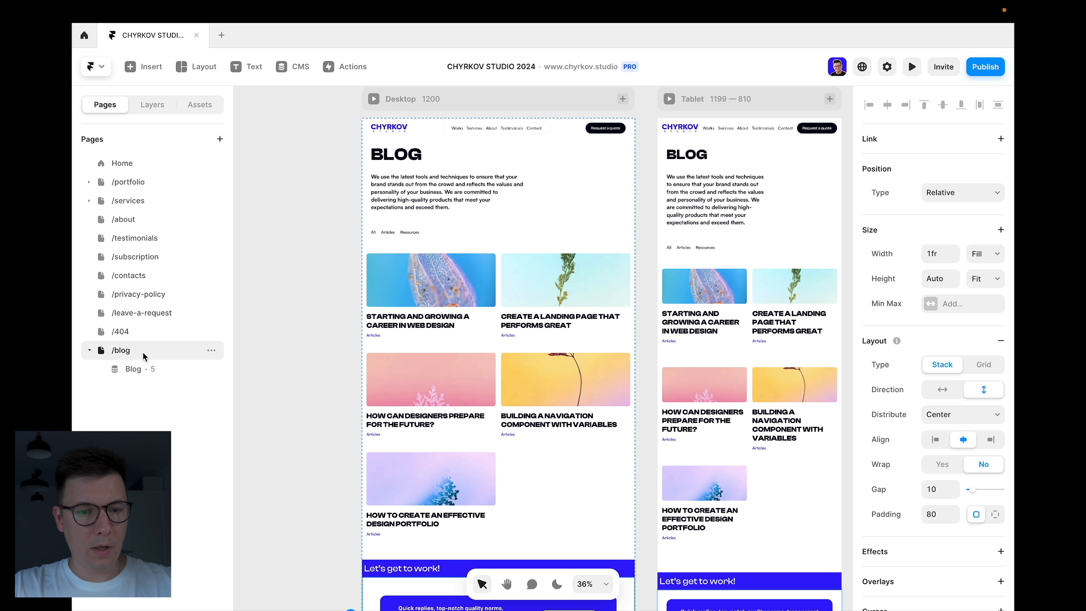
# Step: Duplicate the /blog page and nest the copy under /blog
pyautogui.click(212, 351)
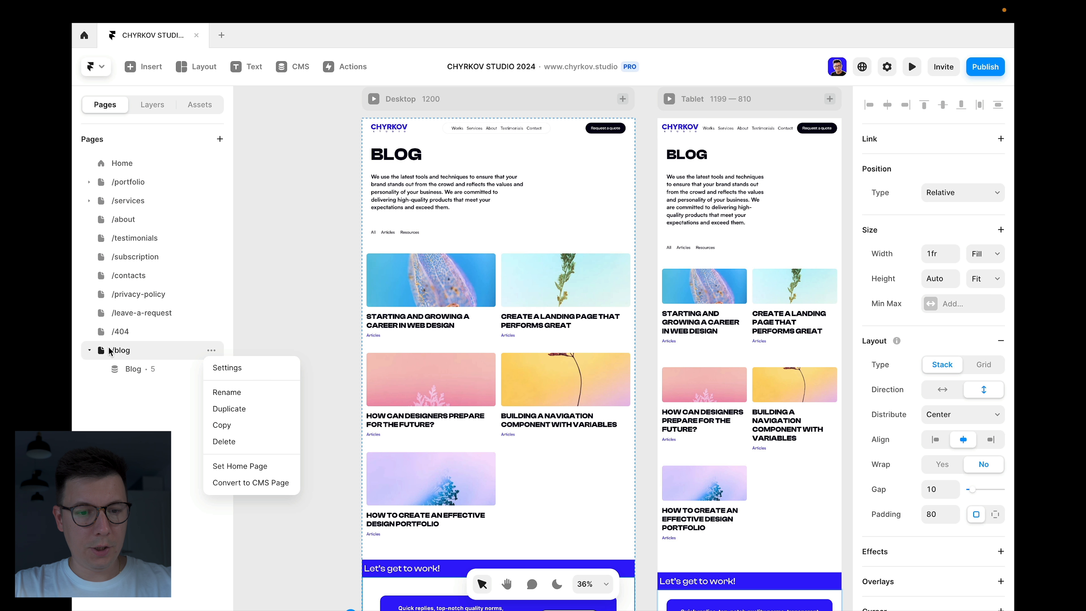
pyautogui.click(230, 409)
pyautogui.moveTo(122, 389); pyautogui.dragTo(136, 360)
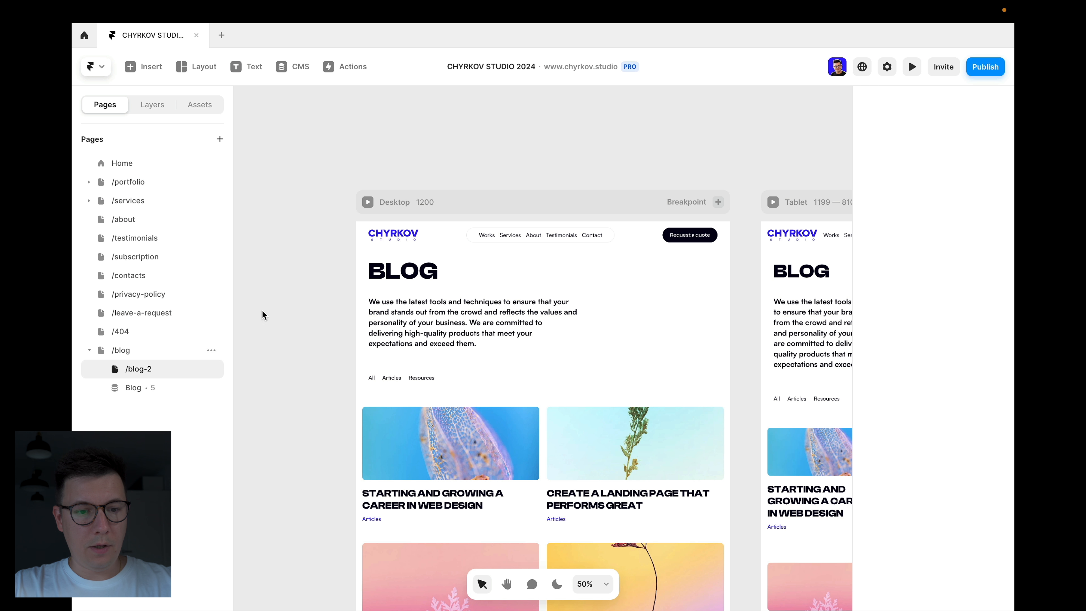
# Step: Rename the duplicated blog-2 page nested under /blog as articles
pyautogui.doubleClick(138, 369)
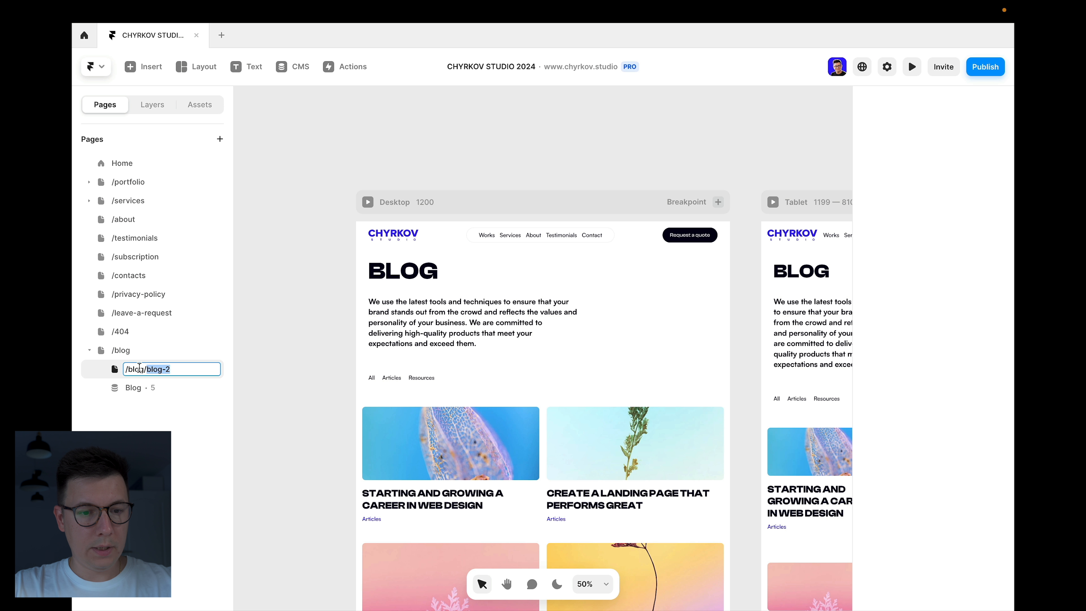
pyautogui.press('Right')
pyautogui.press('BackSpace')
pyautogui.press('BackSpace')
pyautogui.press('BackSpace')
pyautogui.press('BackSpace')
pyautogui.press('BackSpace')
pyautogui.press('BackSpace')
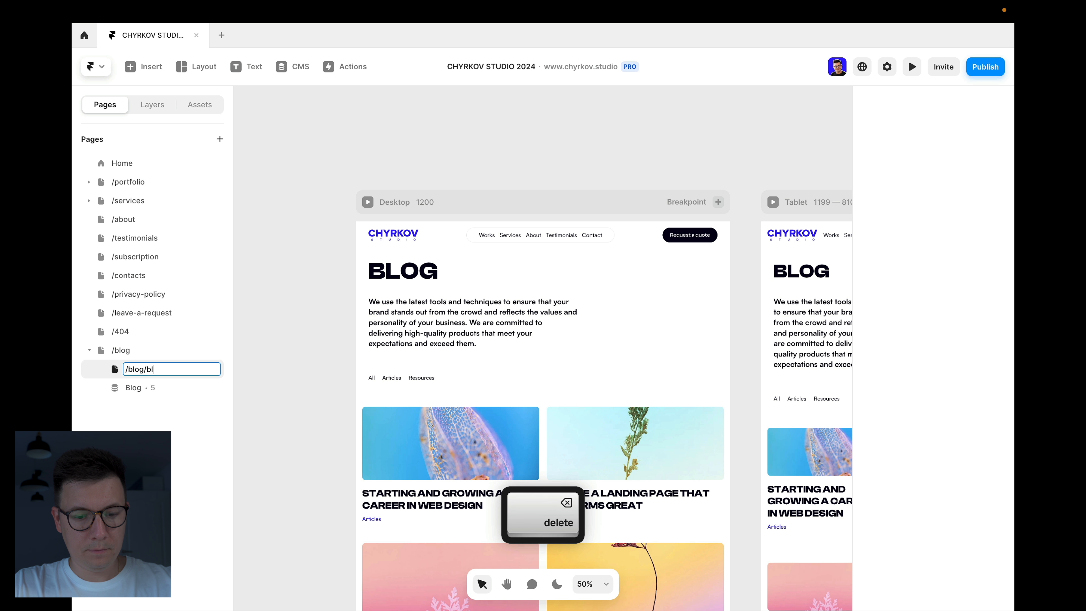
pyautogui.write('arclies')
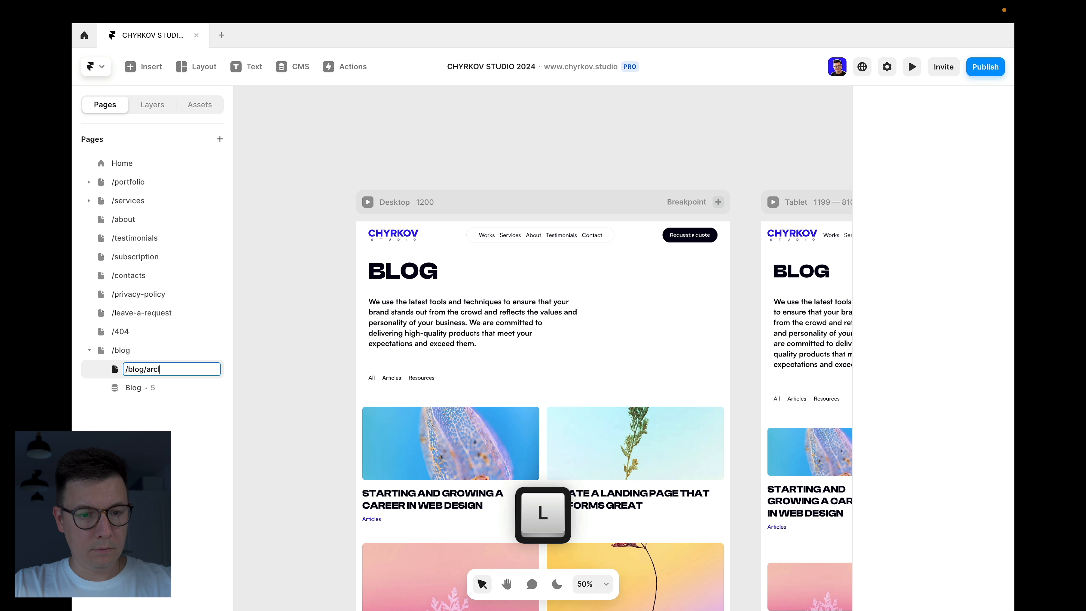
pyautogui.press('BackSpace')
pyautogui.press('BackSpace')
pyautogui.press('BackSpace')
pyautogui.press('BackSpace')
pyautogui.press('BackSpace')
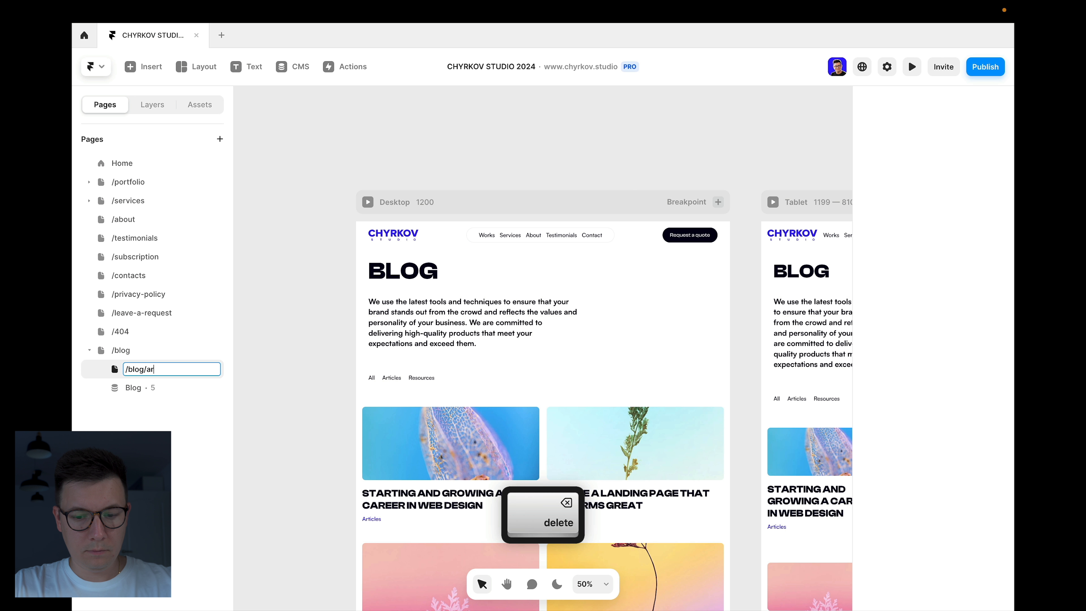
pyautogui.write('ticles')
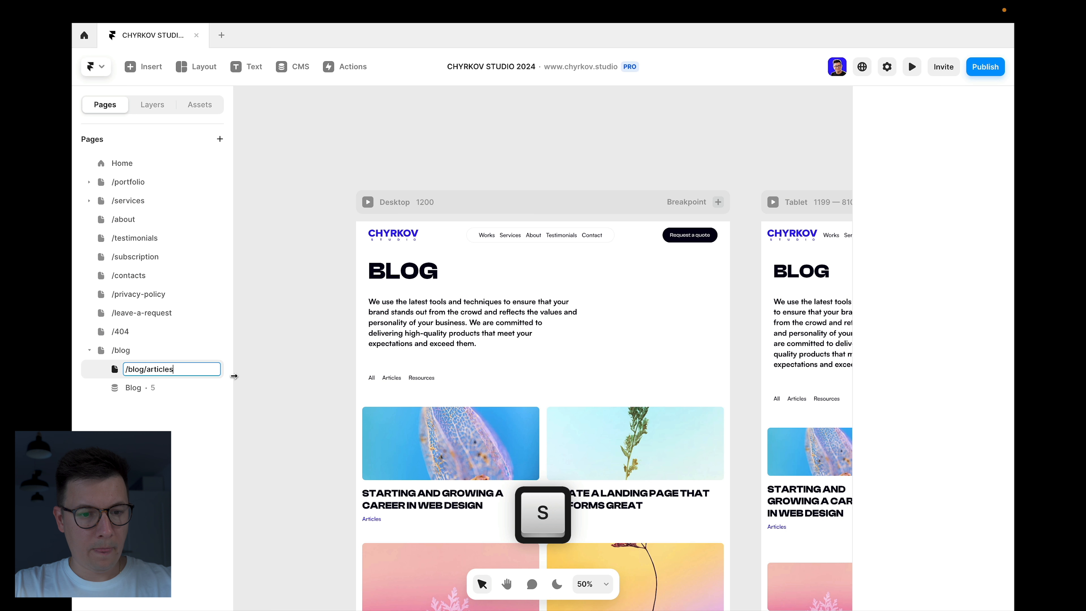
pyautogui.click(156, 377)
# Step: Duplicate the /articles page within /blog and rename the copy as resources
pyautogui.click(212, 369)
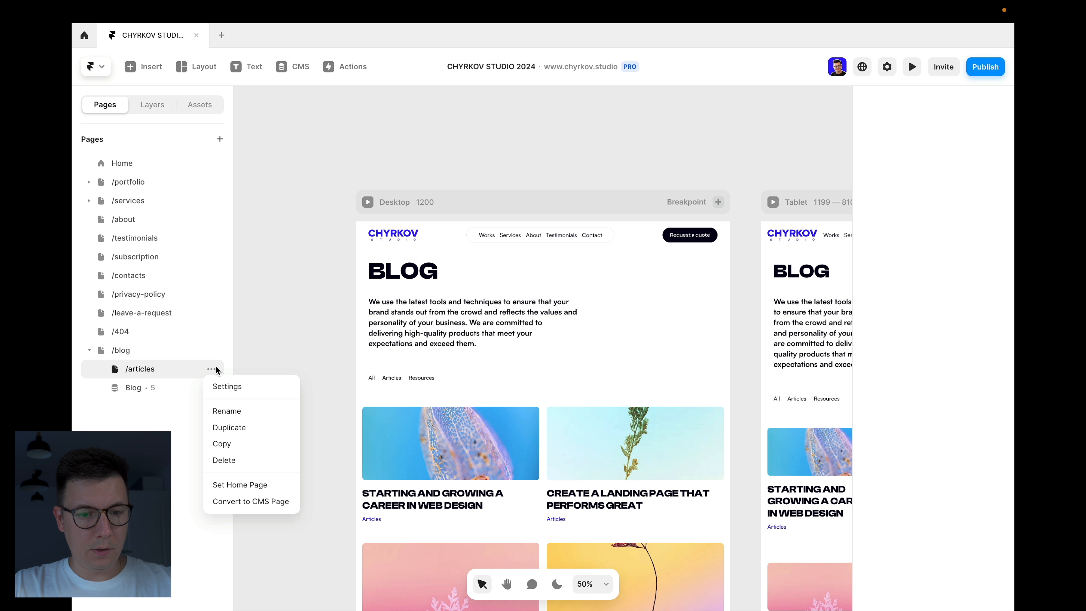
pyautogui.click(173, 383)
pyautogui.doubleClick(147, 388)
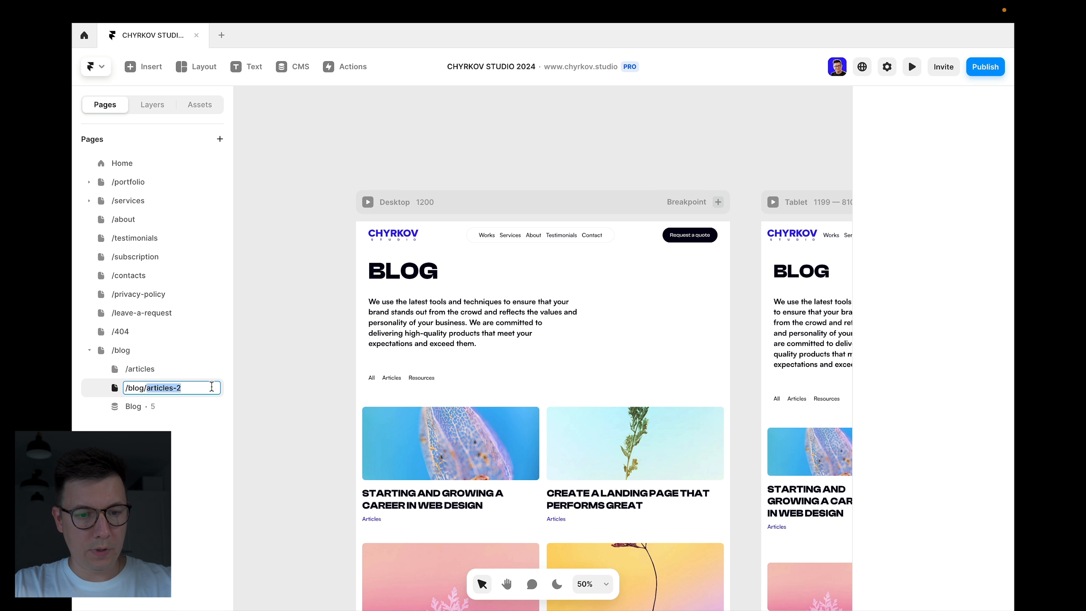
pyautogui.write('R')
pyautogui.press('BackSpace')
pyautogui.write('resourc')
pyautogui.press('BackSpace')
pyautogui.write('ces')
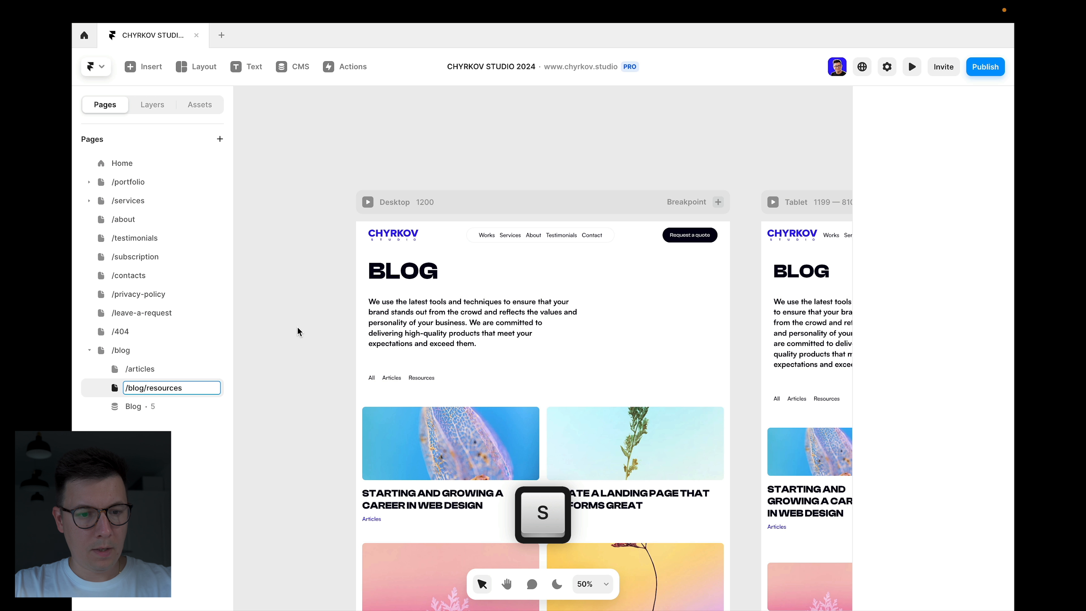
pyautogui.click(298, 332)
# Step: Look through the Blog collection page, /articles, /blog and /resources to compare their content
pyautogui.click(129, 407)
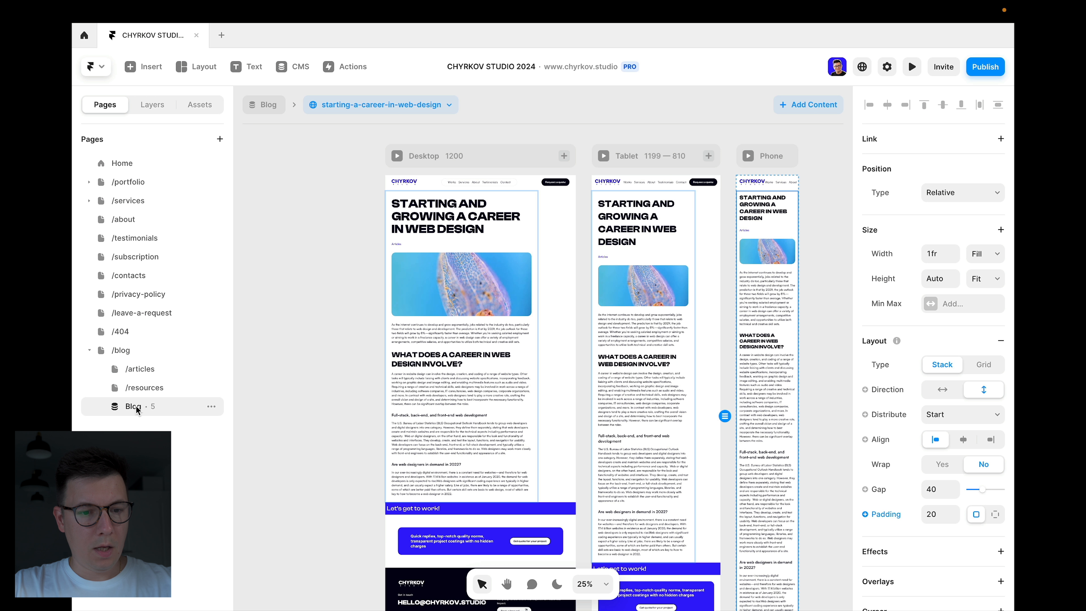
pyautogui.click(125, 374)
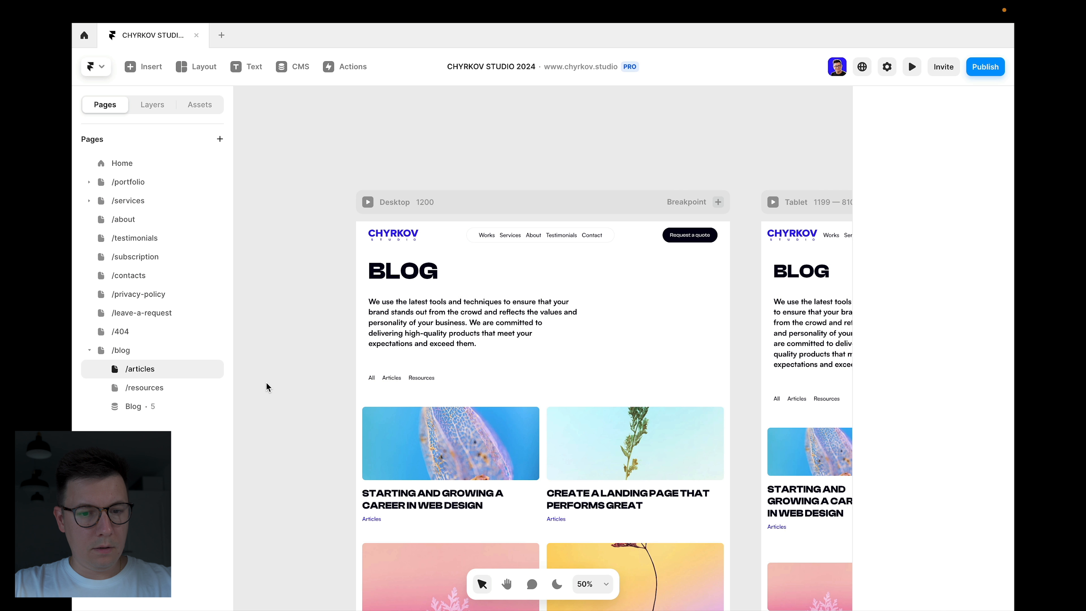
pyautogui.click(121, 350)
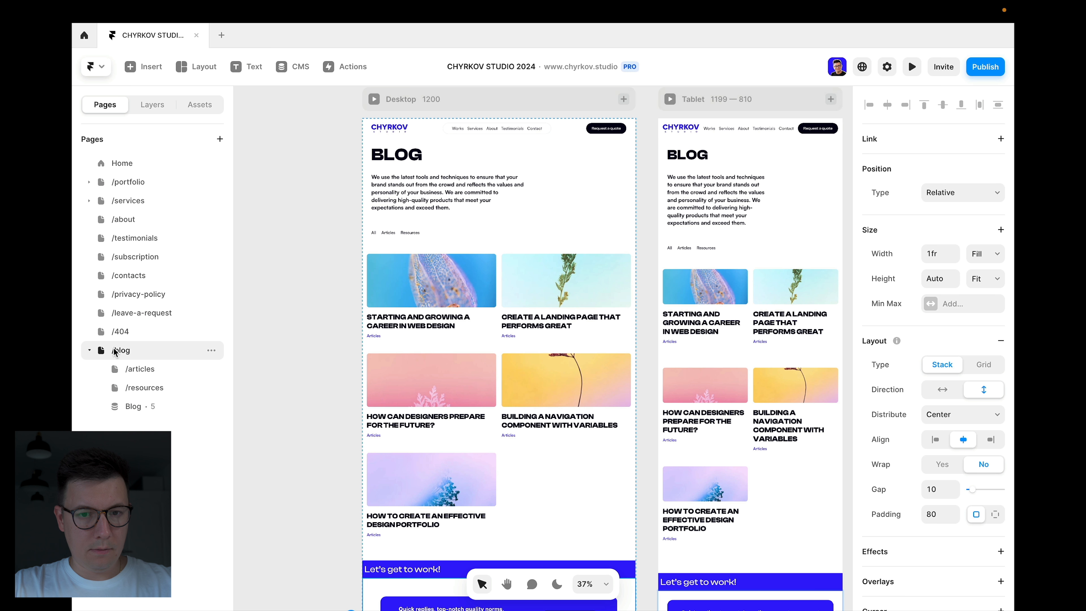
pyautogui.click(141, 367)
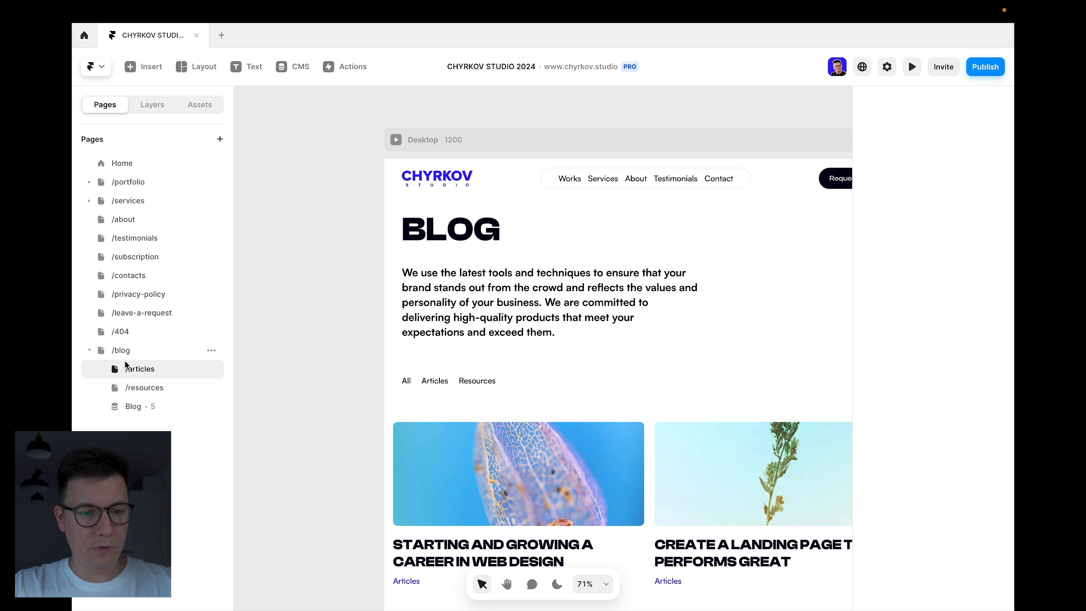
pyautogui.click(142, 386)
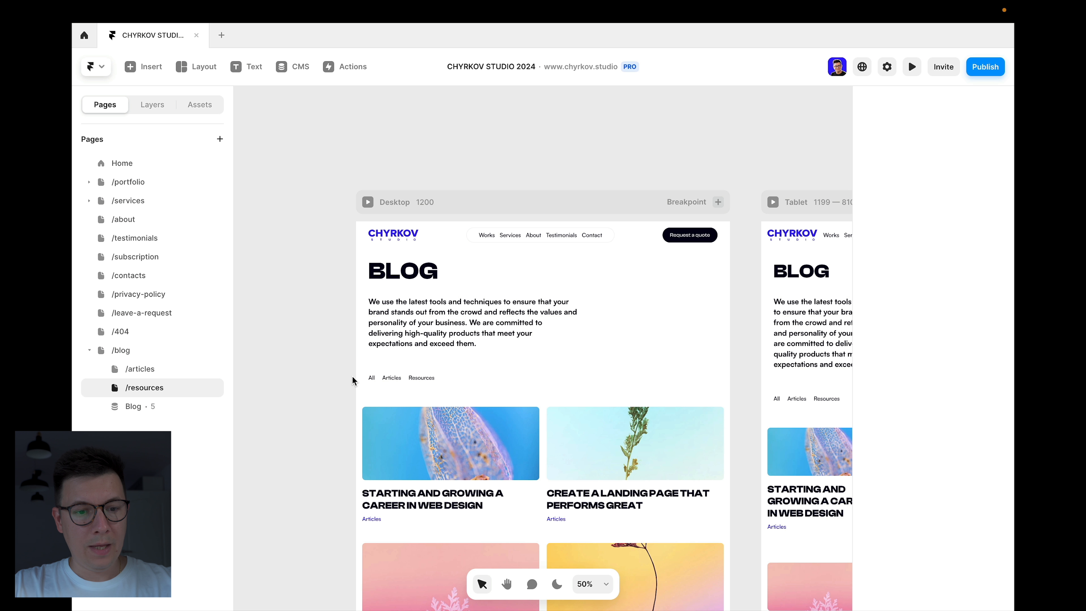
# Step: On the /articles page, filter the desktop Collection List so that Type equals Articles
pyautogui.click(150, 370)
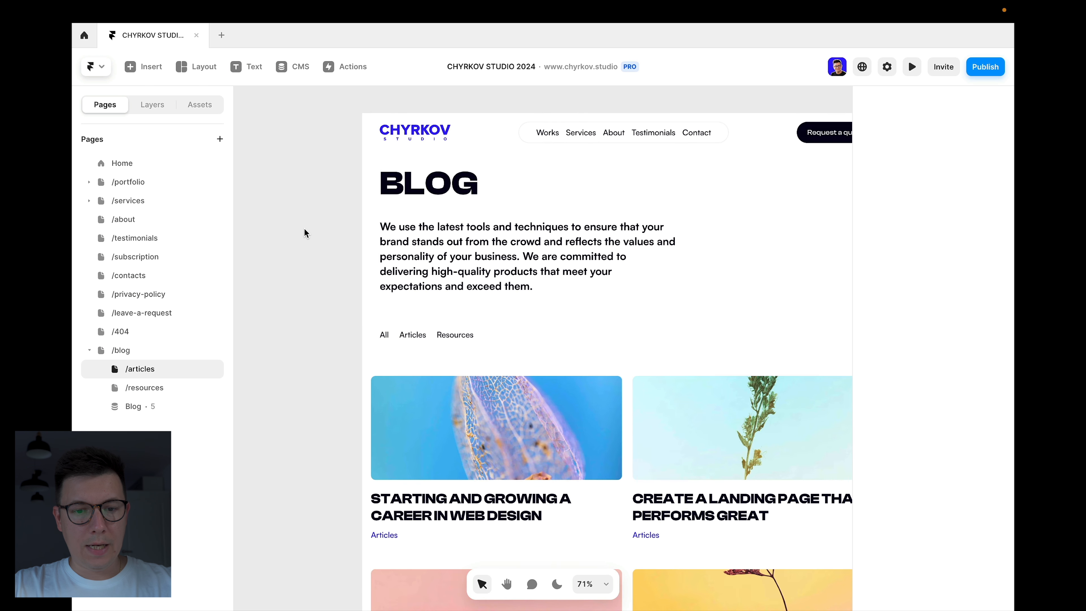
pyautogui.scroll(-3, 305, 233)
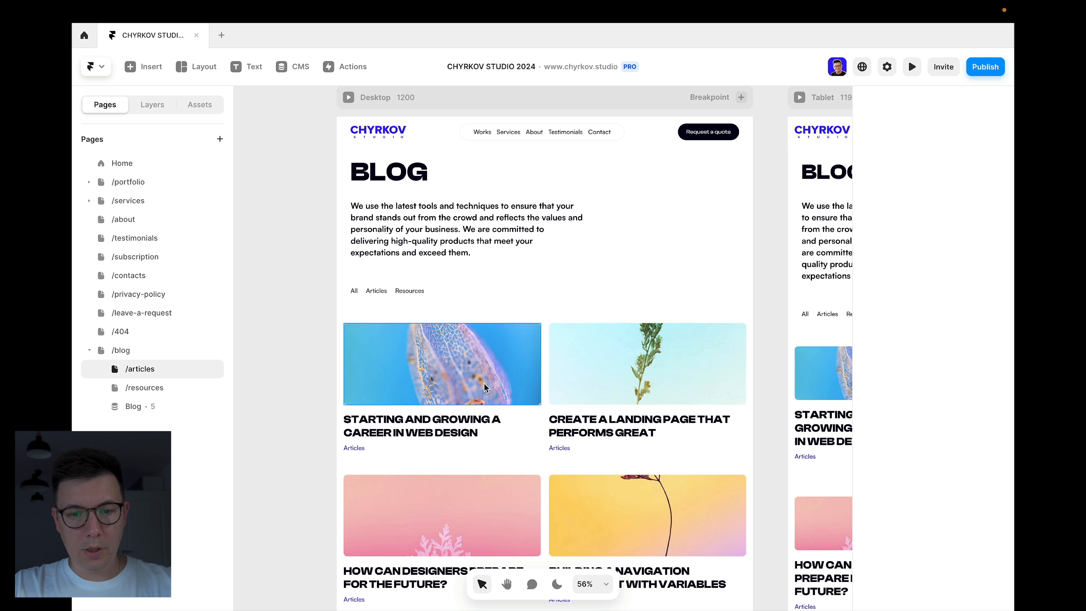
pyautogui.click(546, 360)
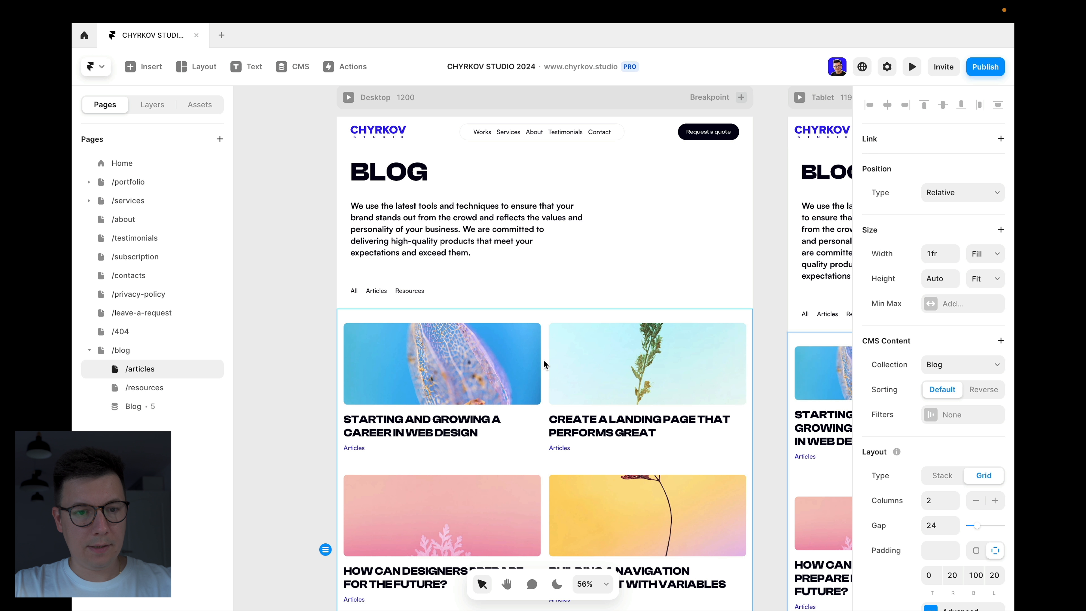
pyautogui.click(153, 105)
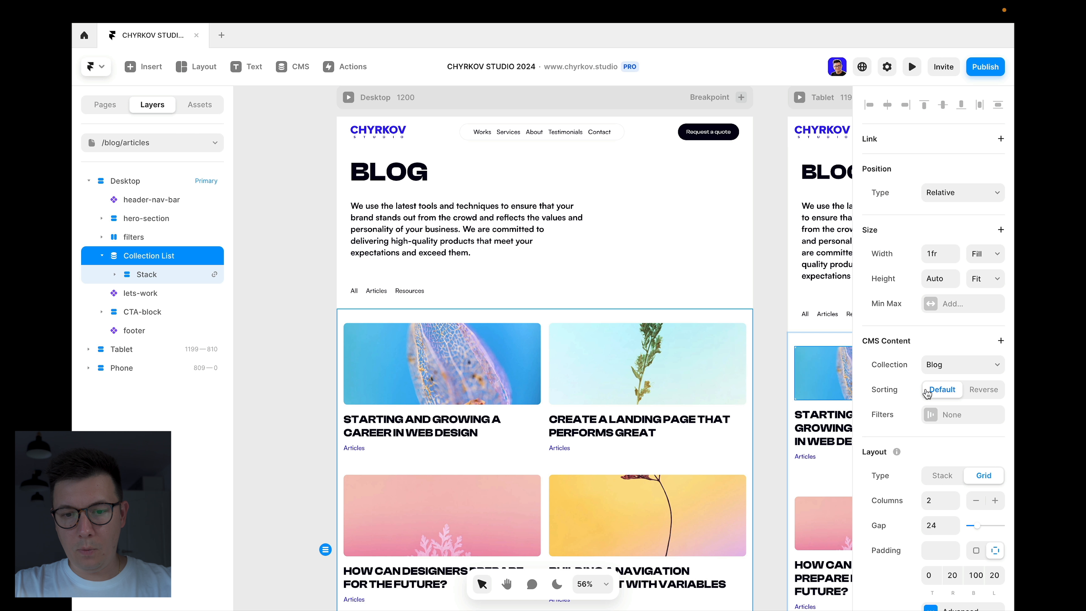
pyautogui.click(931, 418)
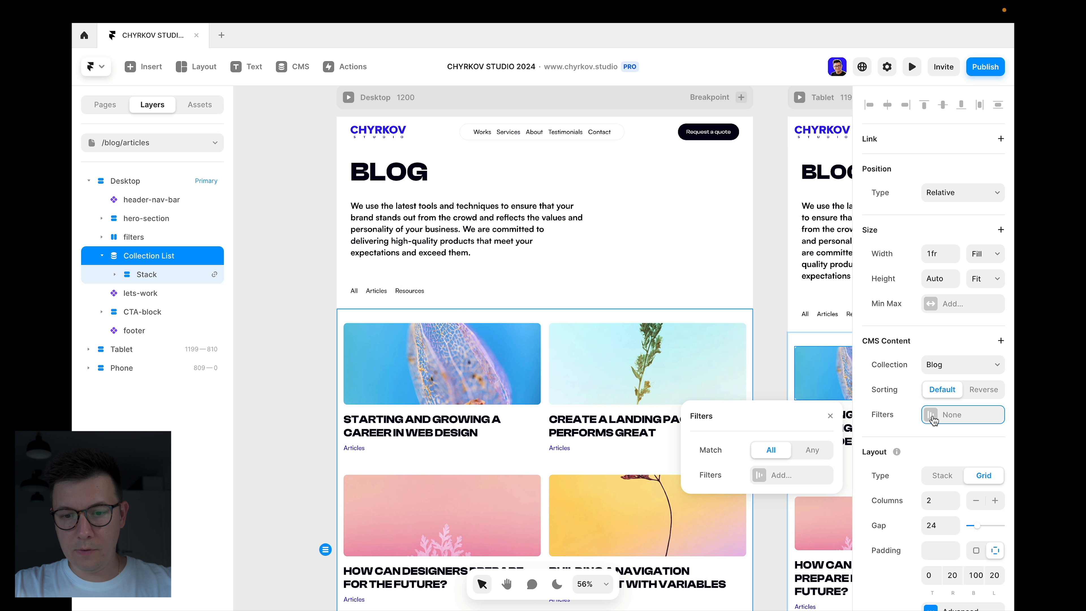
pyautogui.click(774, 475)
pyautogui.click(786, 453)
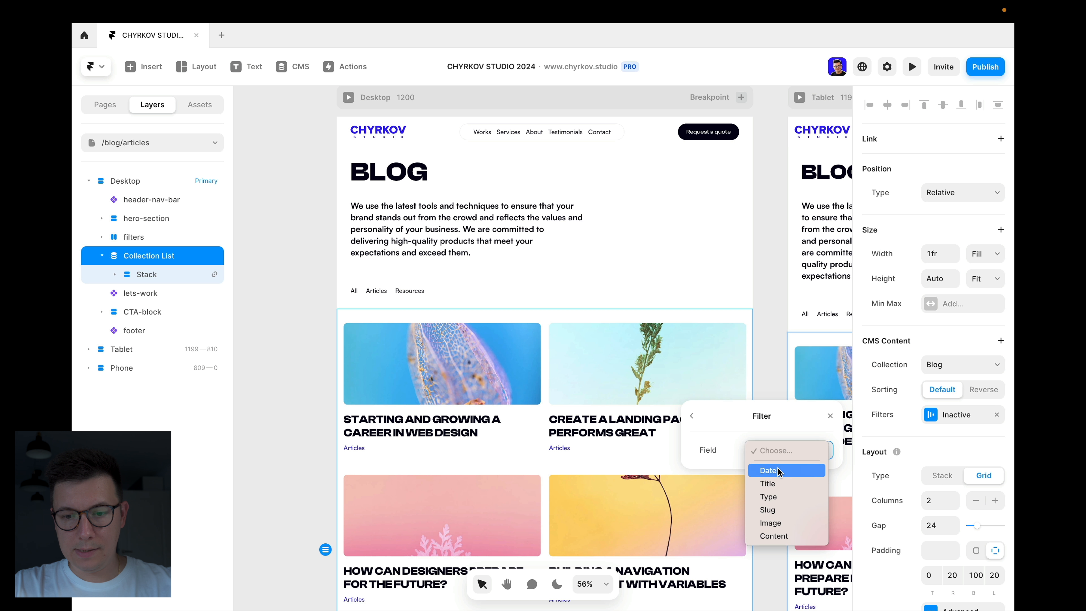
pyautogui.click(775, 497)
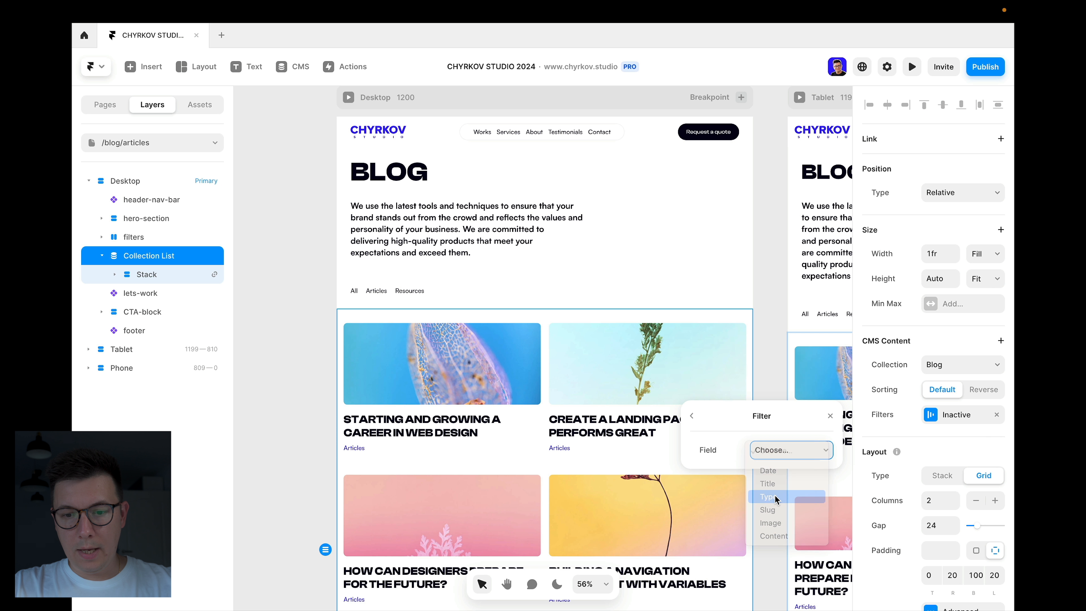
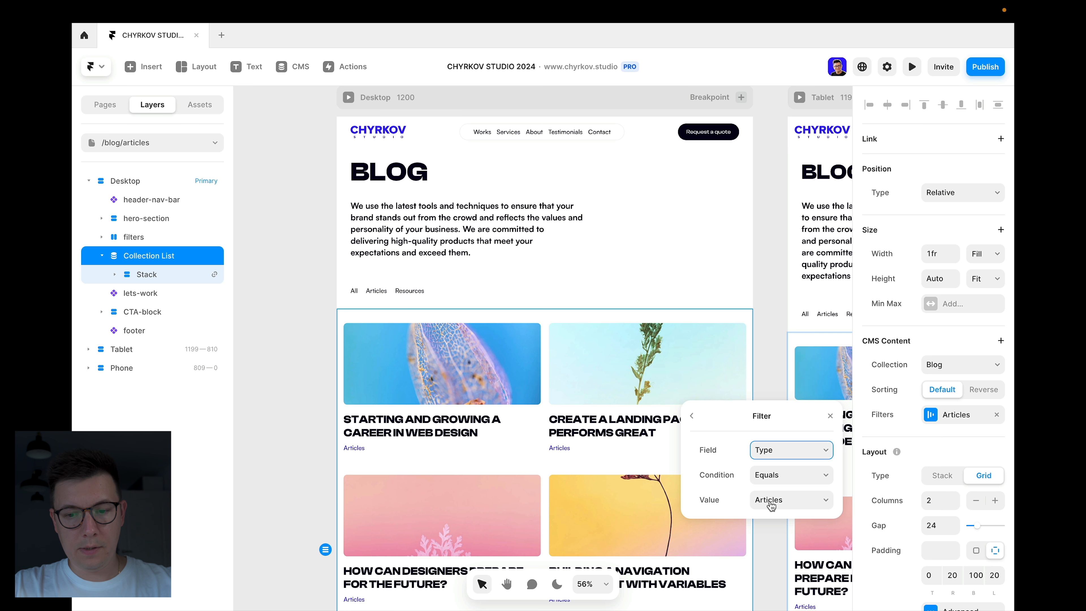
pyautogui.click(790, 506)
pyautogui.click(777, 503)
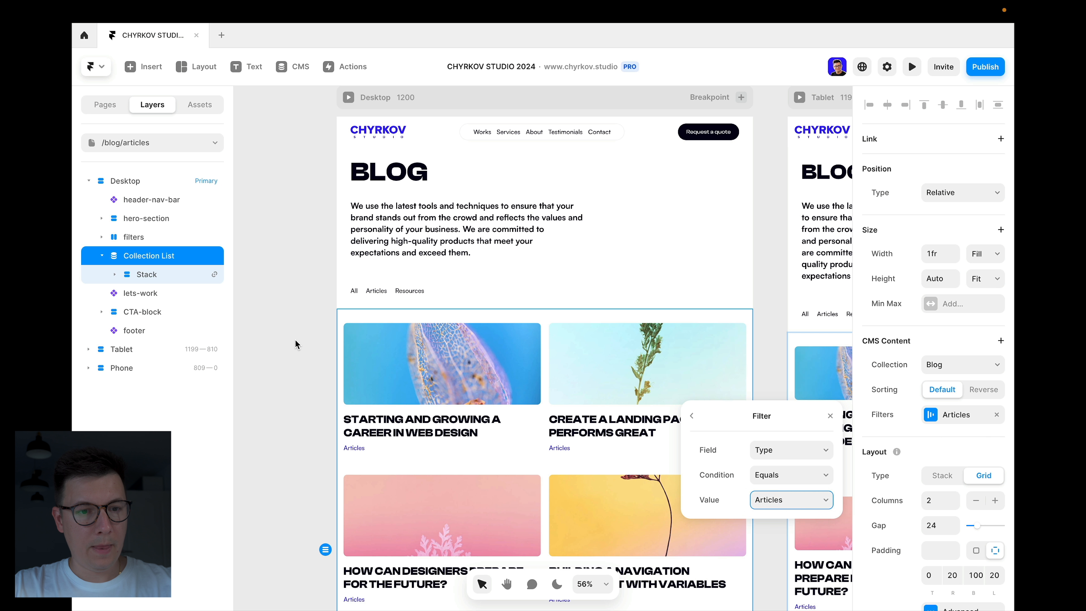
pyautogui.click(306, 349)
# Step: On the /resources page, filter the desktop Collection List so that Type equals Resources
pyautogui.click(105, 105)
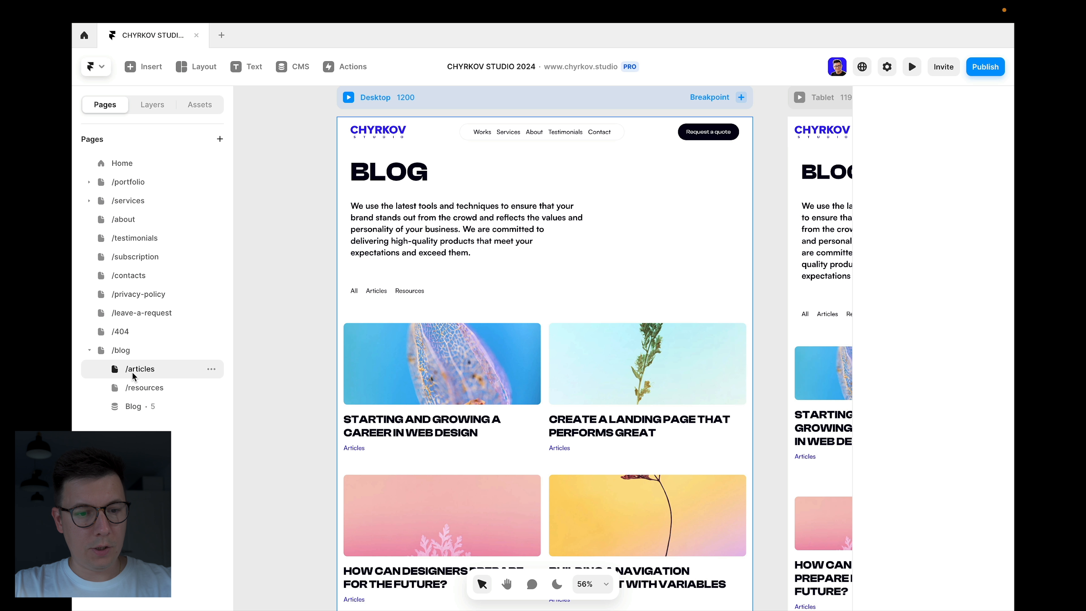
pyautogui.click(133, 388)
pyautogui.click(542, 418)
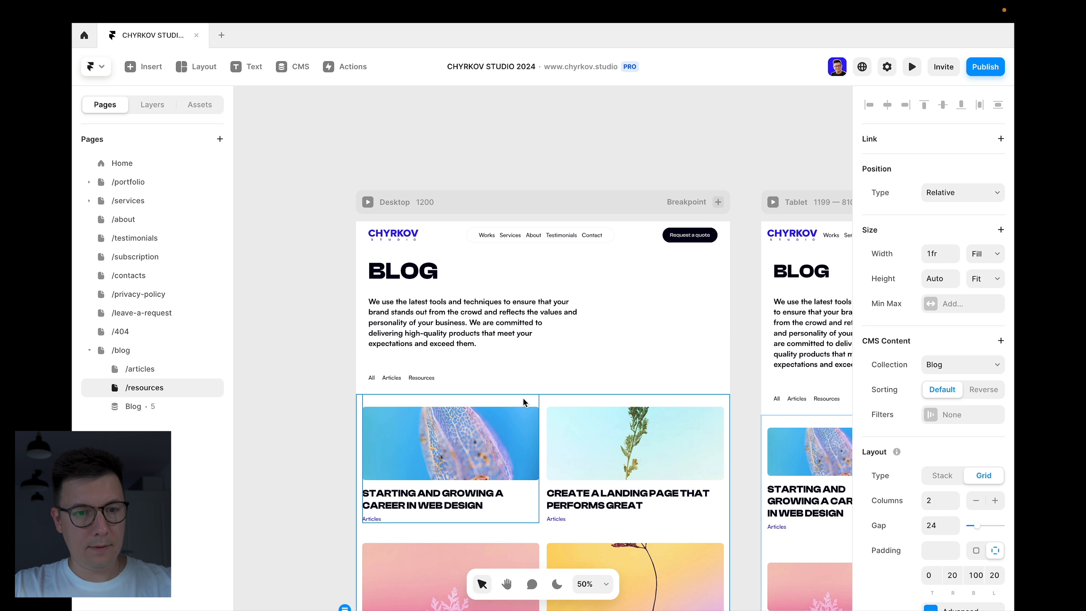
pyautogui.scroll(-3, 492, 364)
pyautogui.click(152, 105)
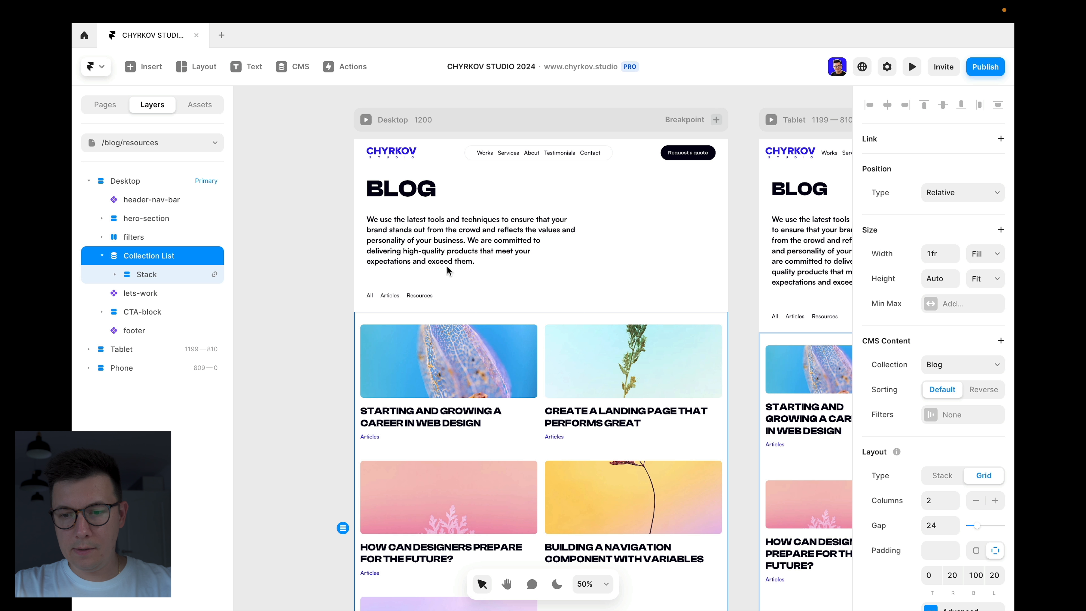
pyautogui.click(933, 420)
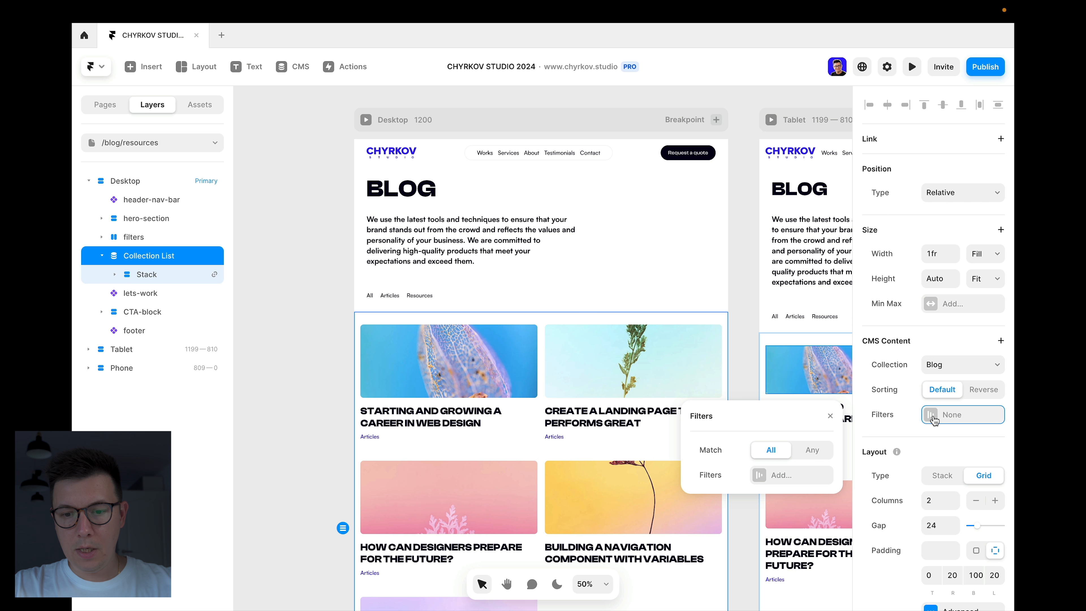
pyautogui.click(768, 476)
pyautogui.click(789, 451)
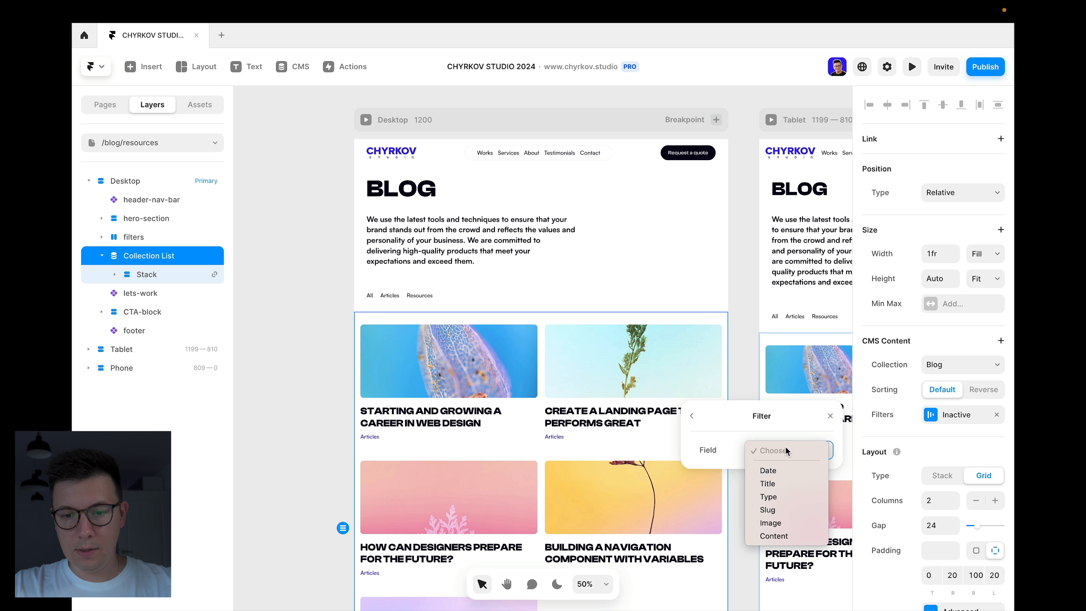
pyautogui.click(774, 498)
pyautogui.click(789, 500)
pyautogui.click(776, 515)
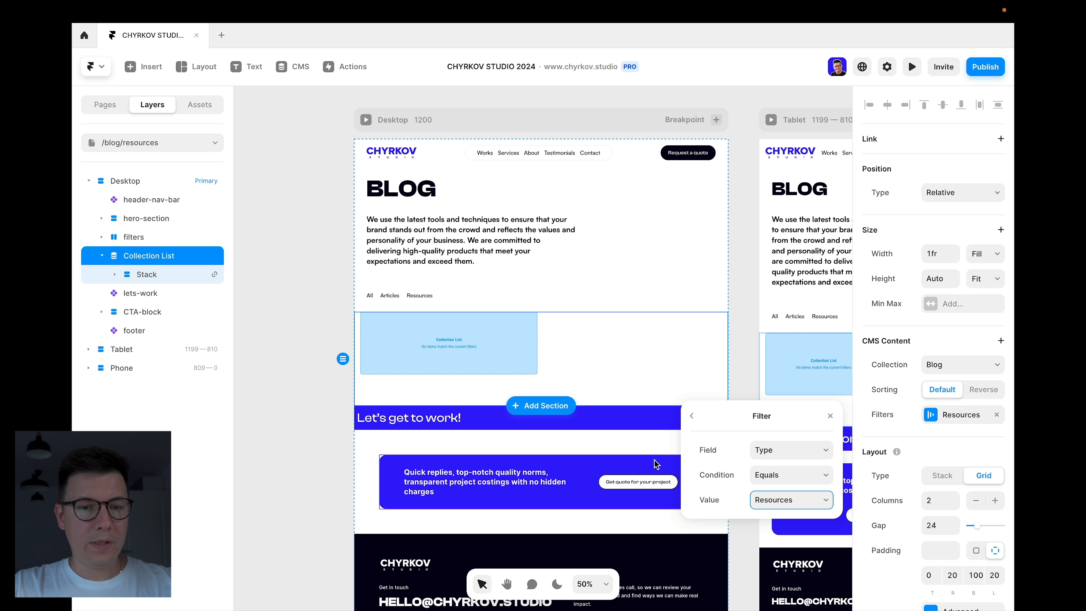
pyautogui.click(293, 282)
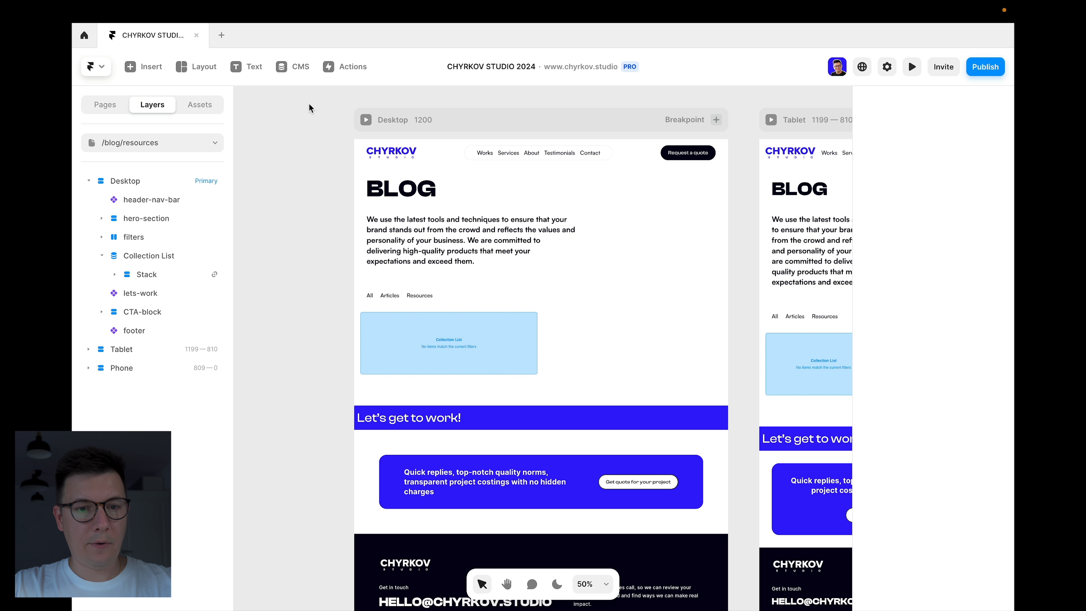
# Step: In the CMS Blog collection, set the Type of Create a Landing Page That Performs Great to Resources
pyautogui.click(295, 69)
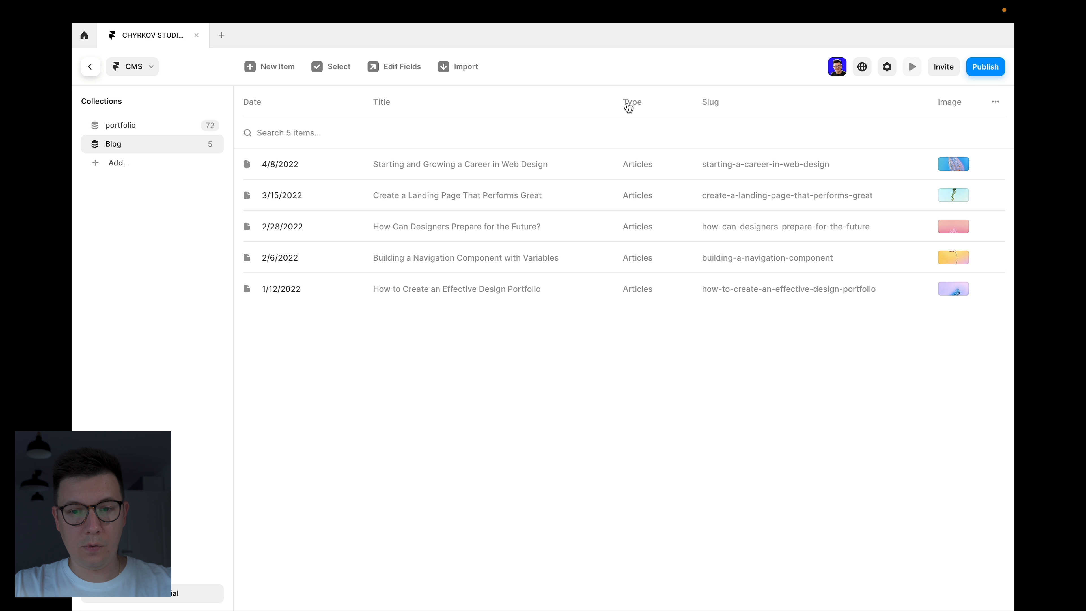
pyautogui.click(607, 209)
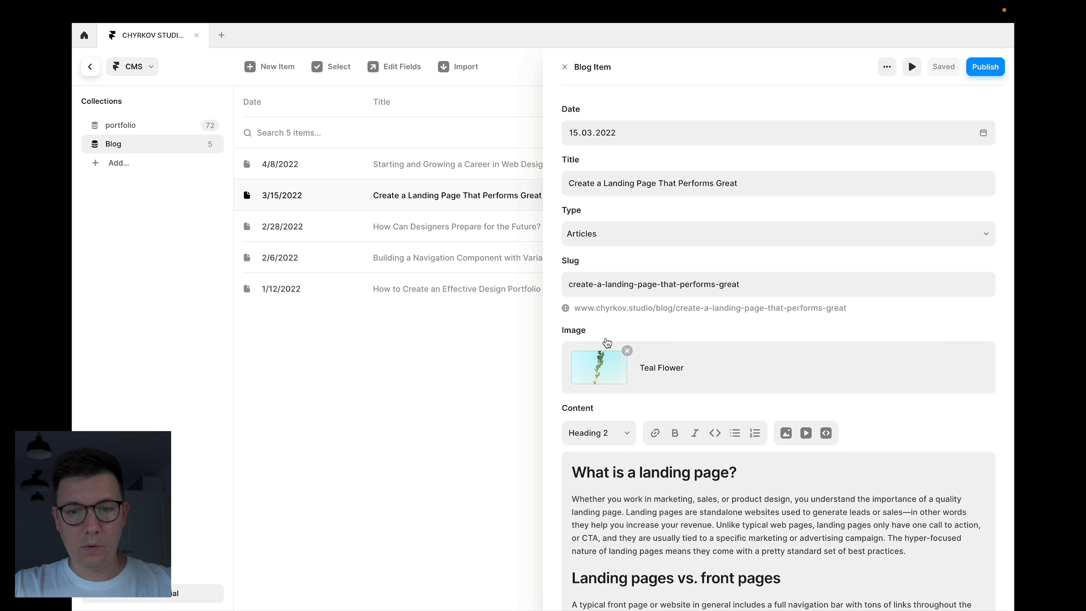
pyautogui.click(604, 241)
pyautogui.click(604, 248)
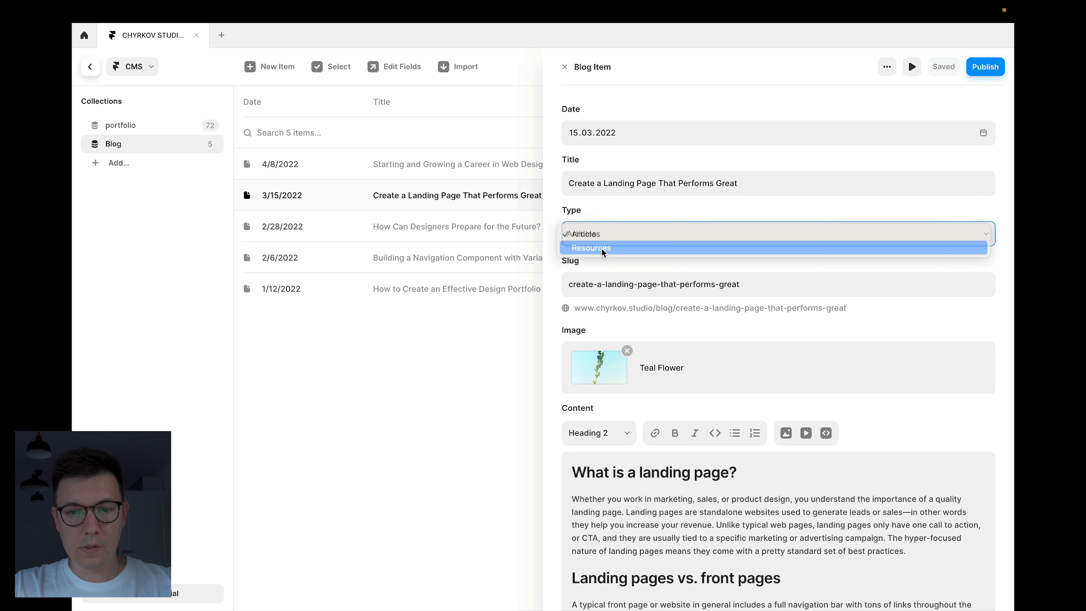
pyautogui.click(493, 376)
# Step: Set the Type of Building a Navigation Component with Variables to Resources and return to the /resources page canvas
pyautogui.click(641, 262)
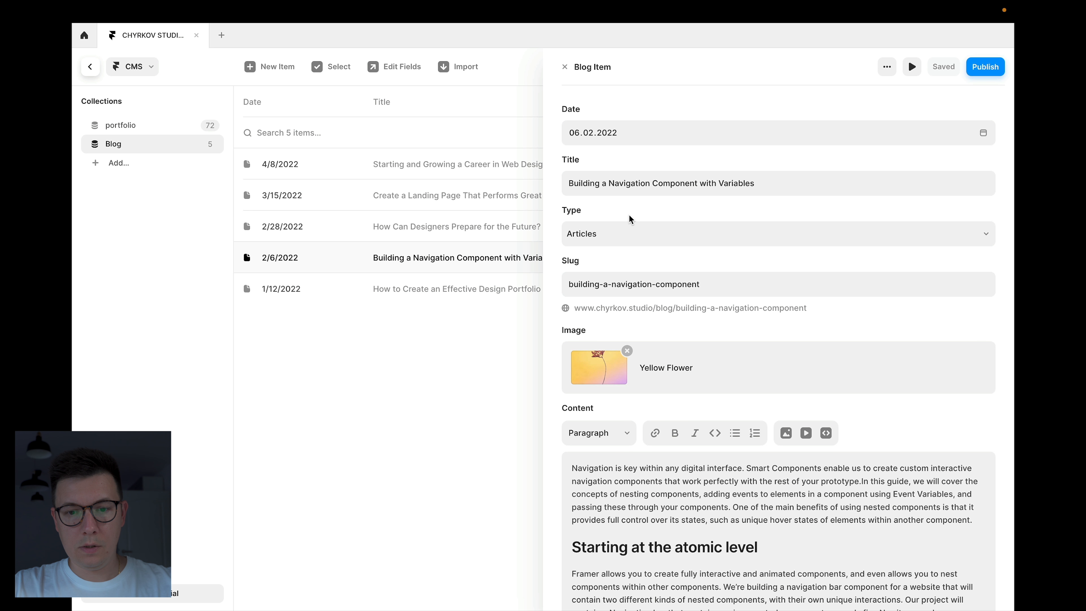
pyautogui.click(631, 234)
pyautogui.click(632, 249)
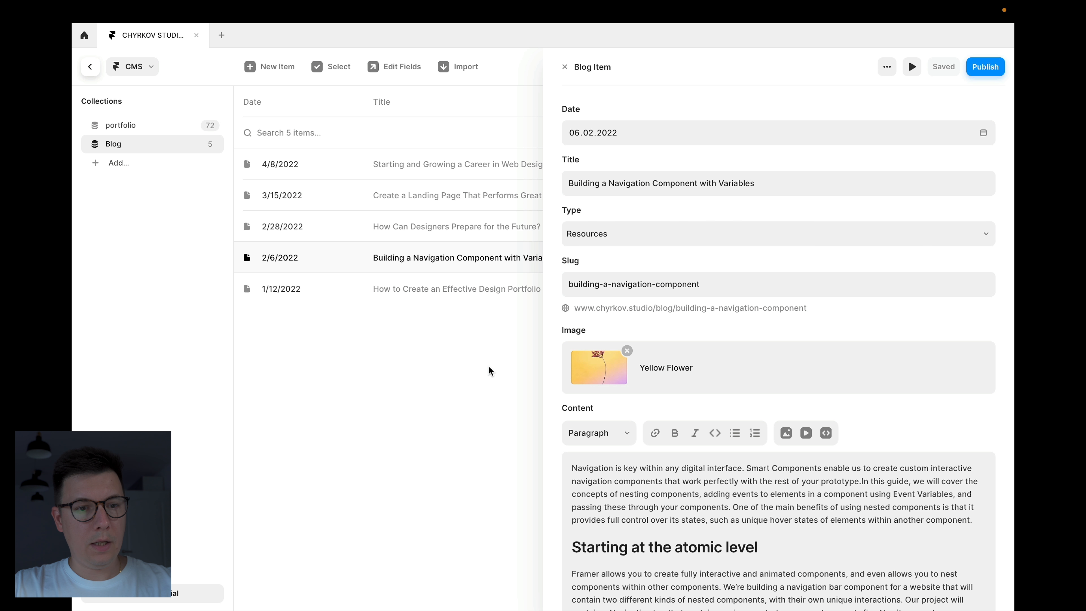
pyautogui.click(491, 370)
pyautogui.click(90, 66)
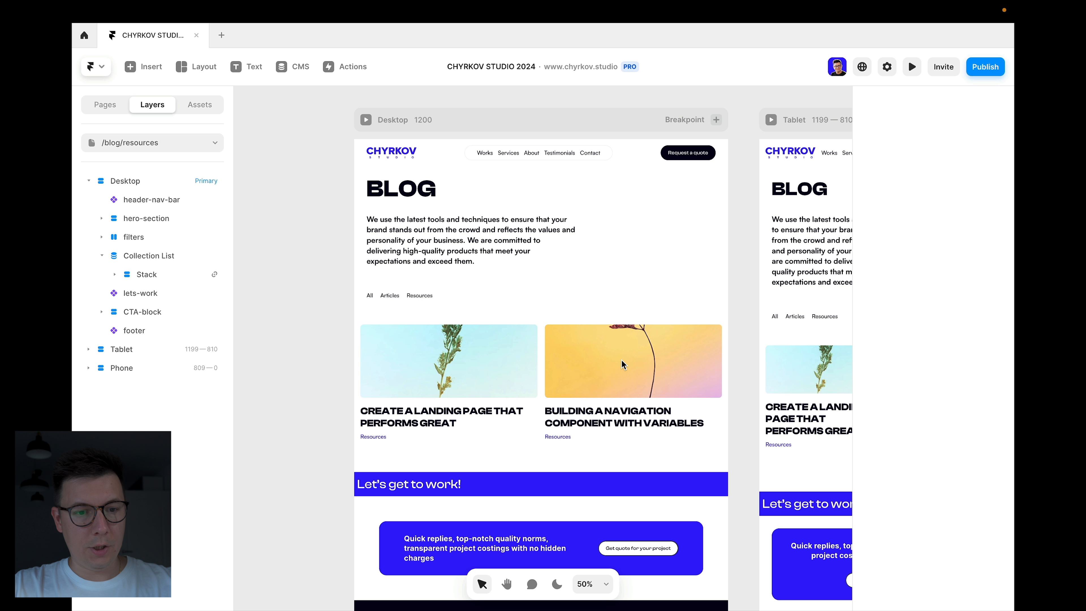
# Step: On the /blog page, turn the desktop stack holding All, Articles and Resources into a component named blog-filters
pyautogui.click(107, 109)
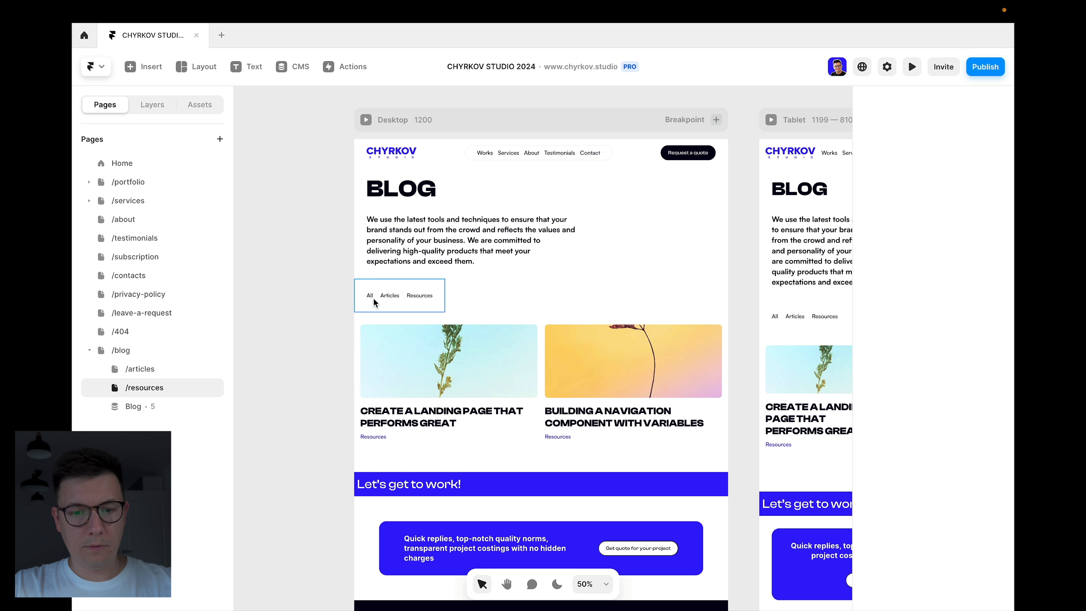
pyautogui.scroll(5, 371, 296)
pyautogui.scroll(-5, 361, 296)
pyautogui.click(122, 351)
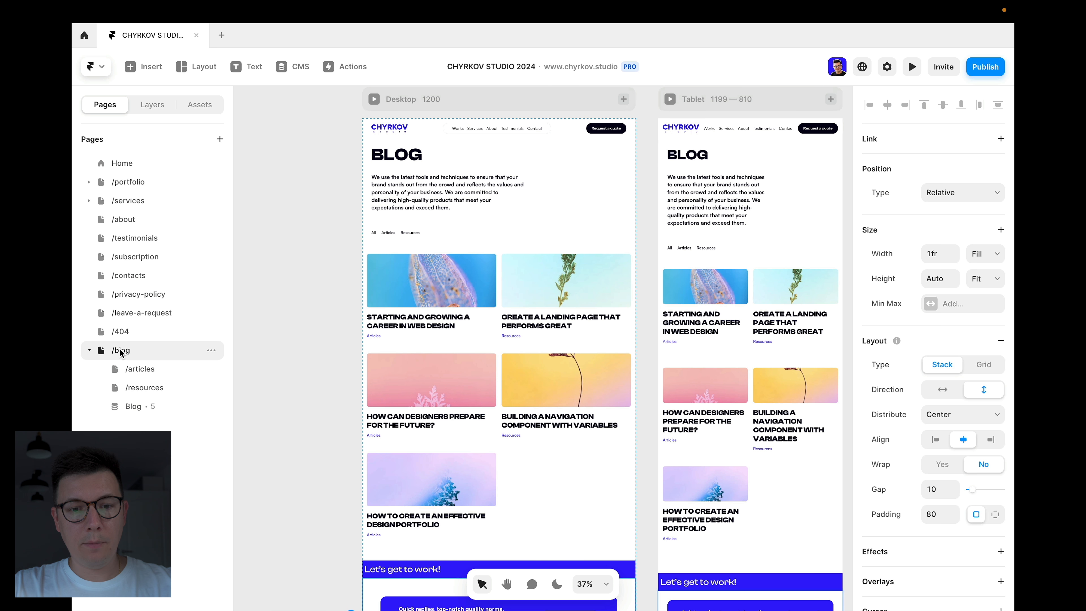
pyautogui.scroll(3, 393, 236)
pyautogui.click(400, 226)
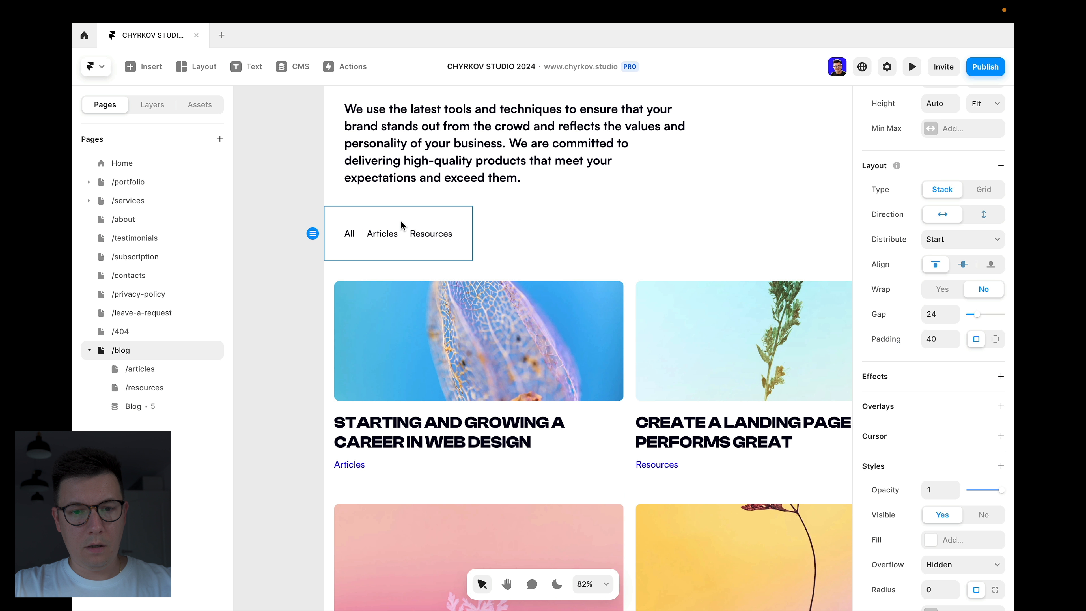
pyautogui.scroll(3, 425, 227)
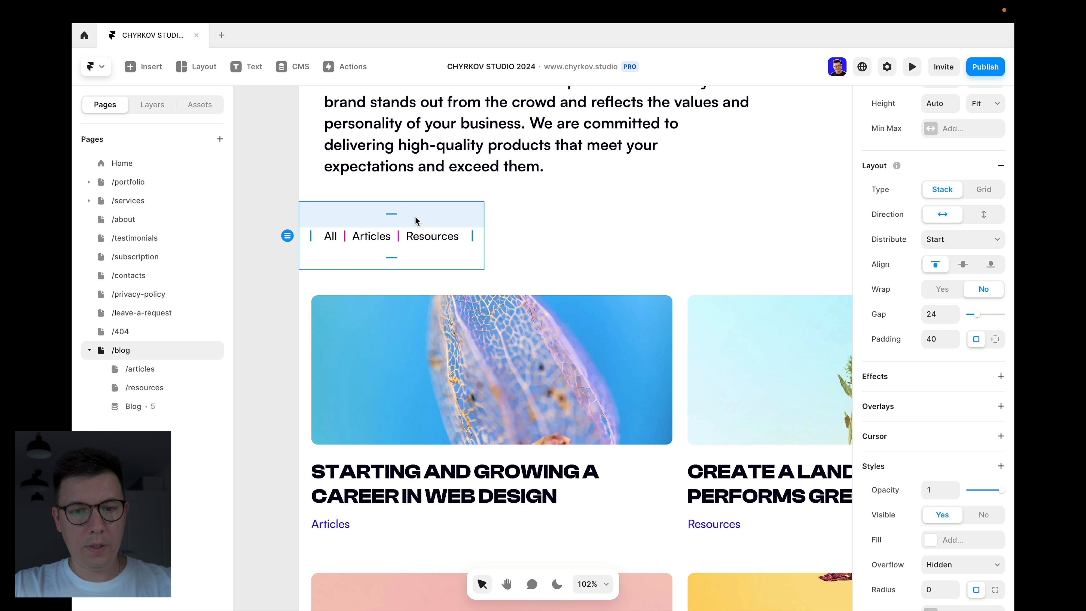
pyautogui.rightClick(415, 221)
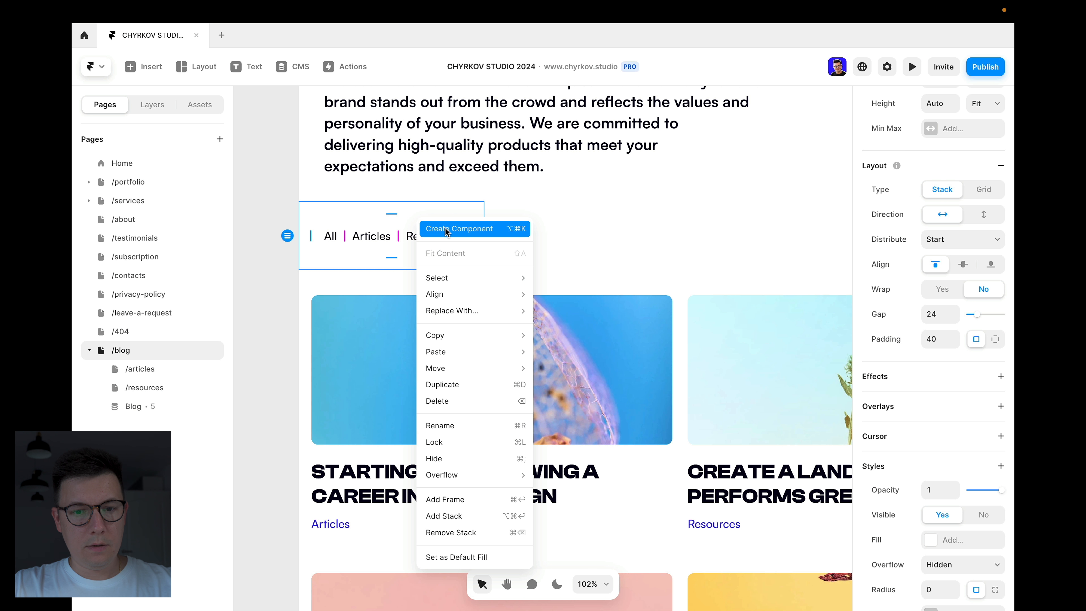
pyautogui.click(455, 230)
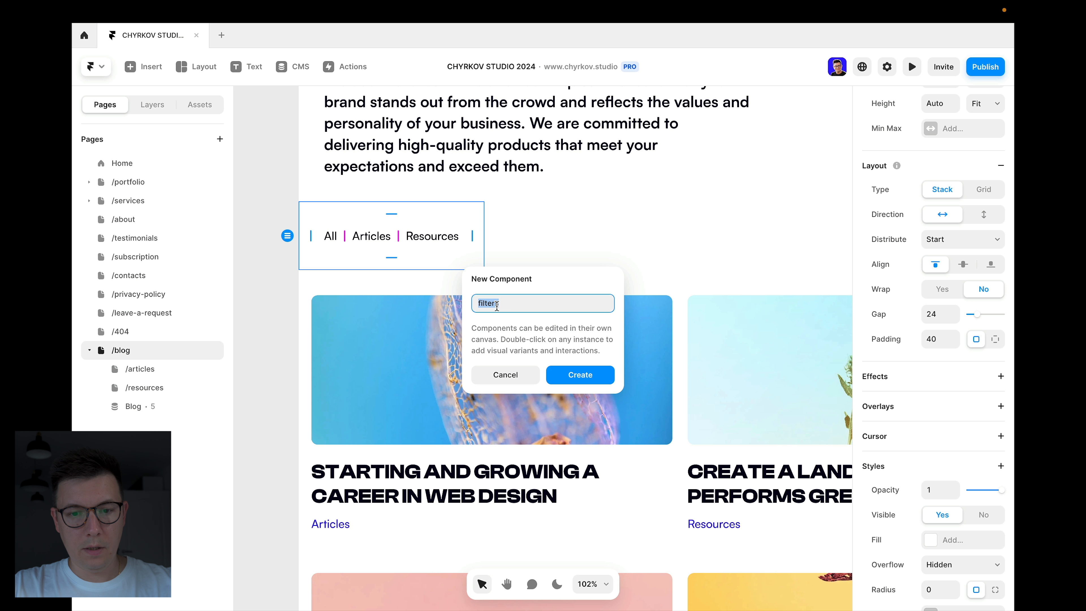
pyautogui.press('Left')
pyautogui.press('Left')
pyautogui.press('Left')
pyautogui.press('Left')
pyautogui.press('Left')
pyautogui.press('Left')
pyautogui.press('Left')
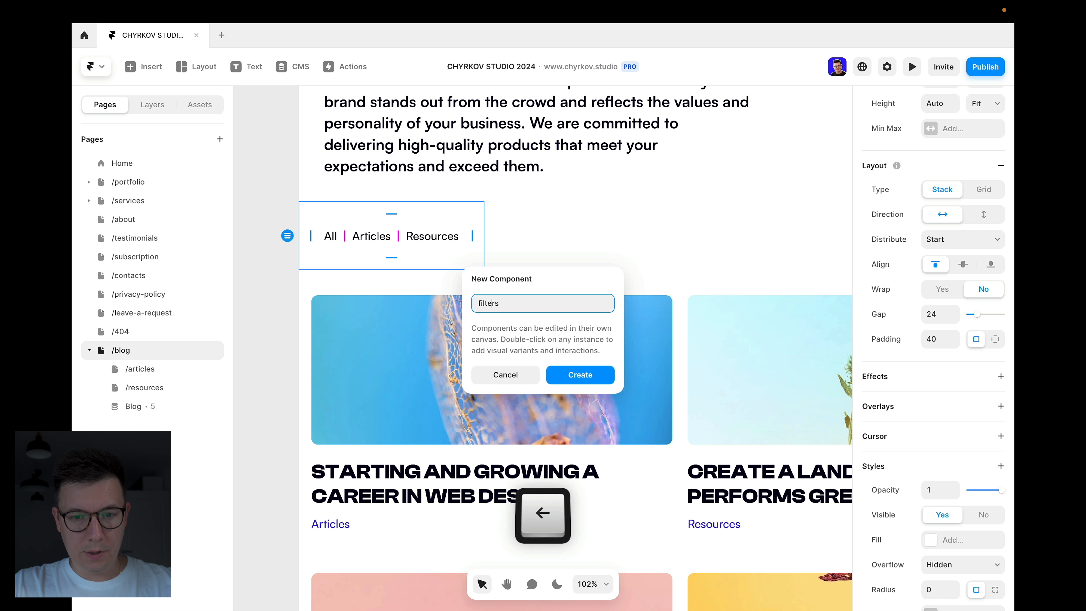
pyautogui.write('blog-')
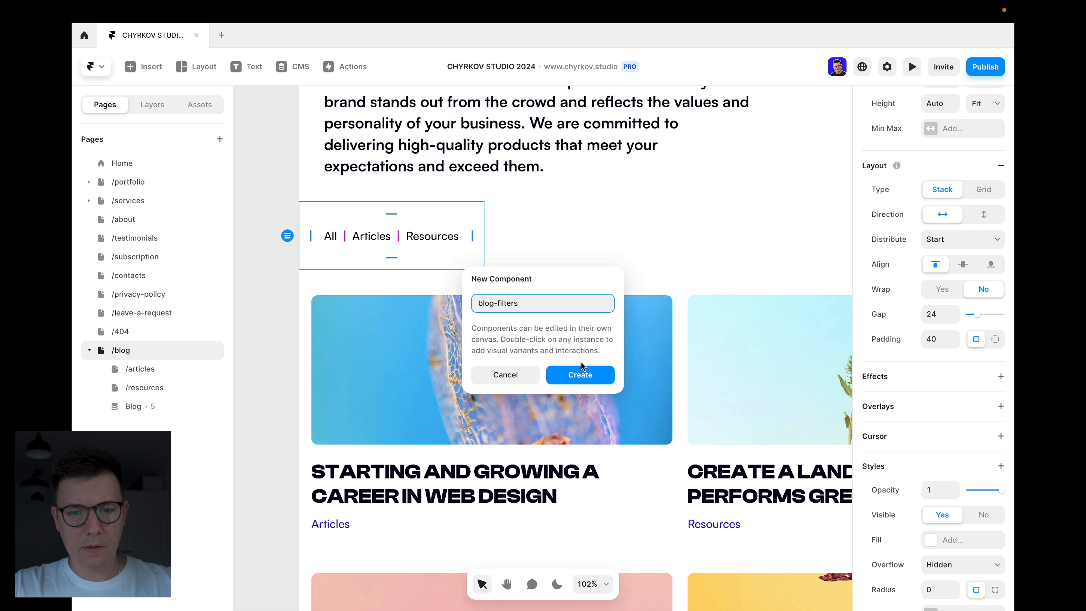
pyautogui.click(581, 374)
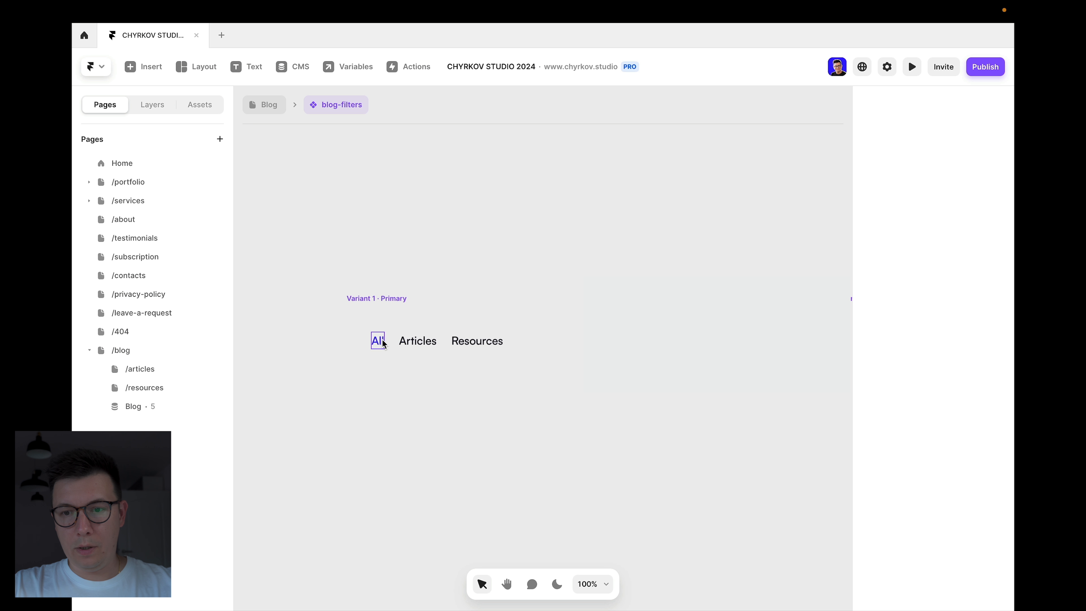
# Step: In the blog-filters component, link the All text to the /blog page
pyautogui.click(383, 342)
pyautogui.scroll(5, 914, 274)
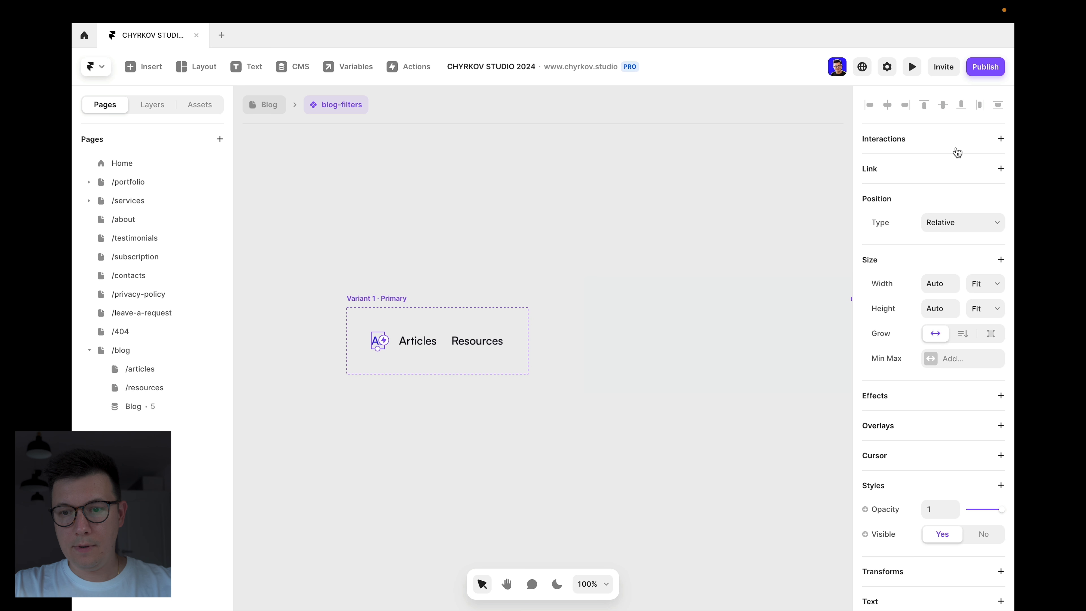
pyautogui.click(1000, 168)
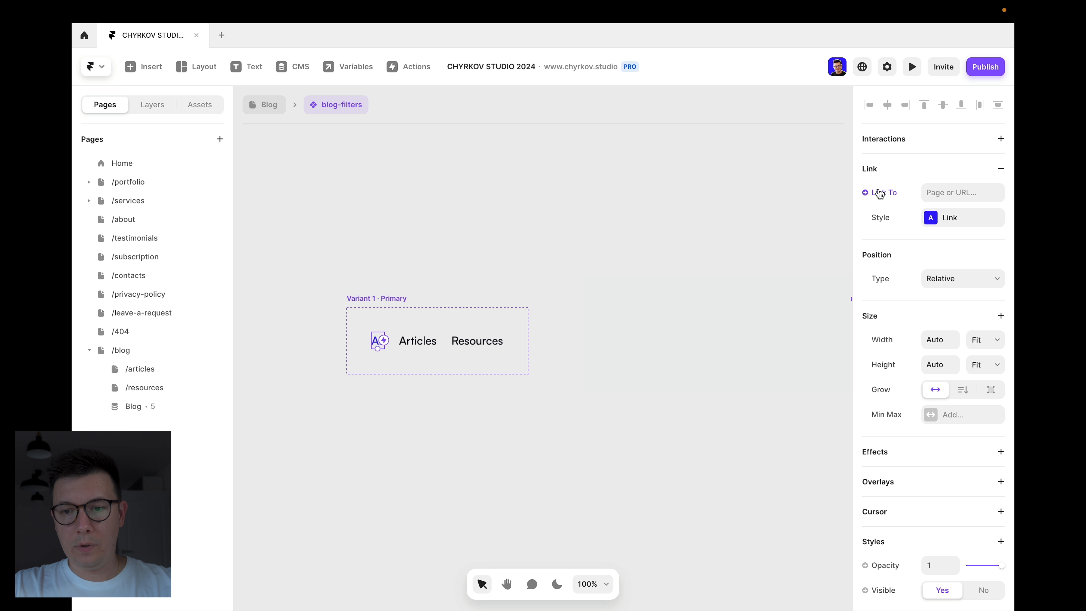
pyautogui.click(886, 194)
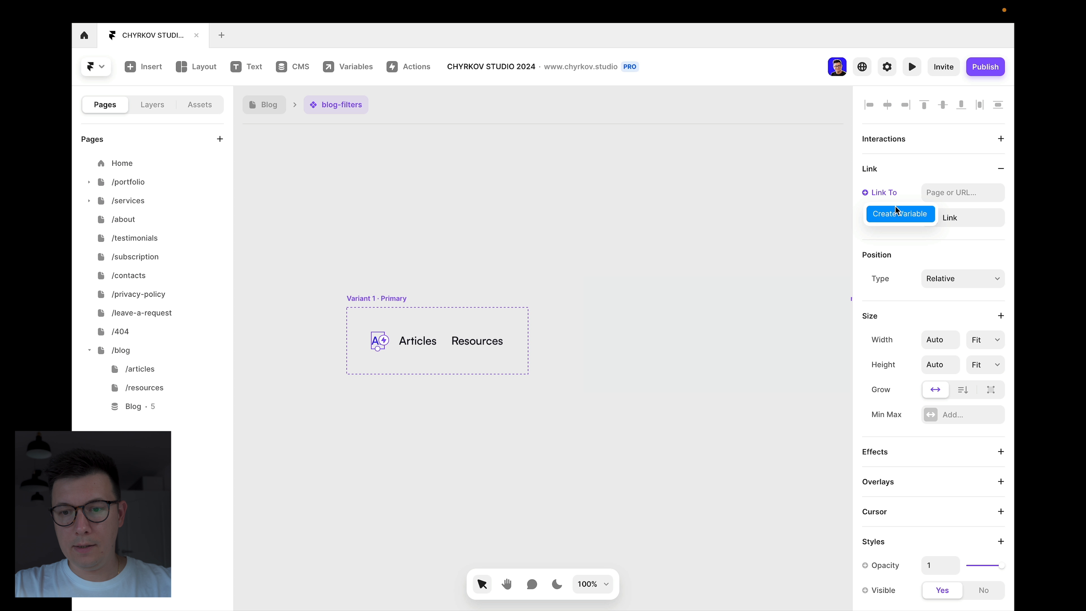
pyautogui.click(936, 192)
pyautogui.scroll(-3, 896, 325)
pyautogui.scroll(-5, 895, 325)
pyautogui.scroll(3, 896, 325)
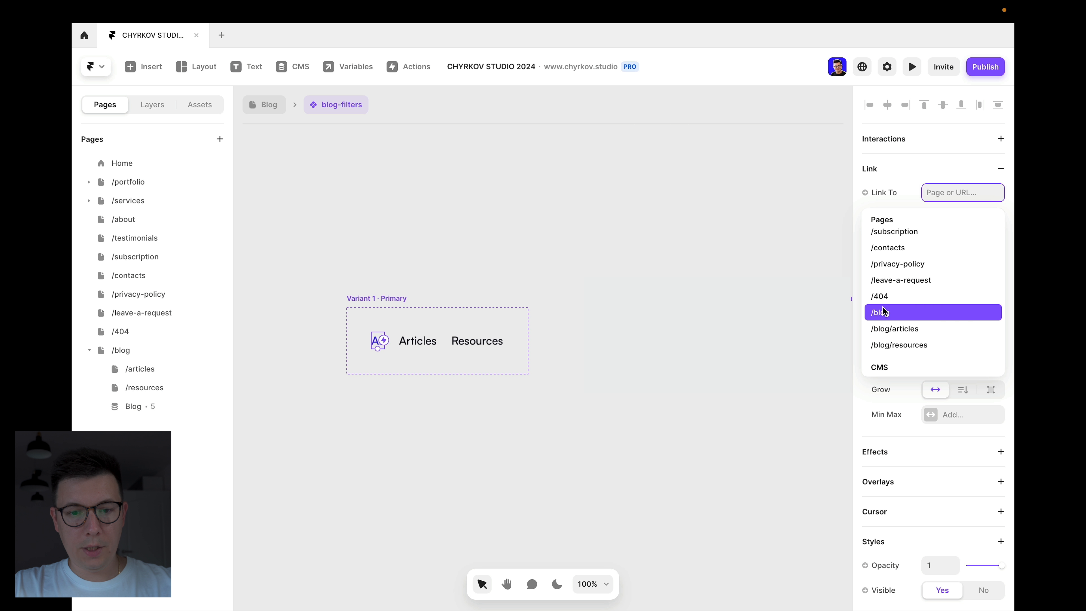
pyautogui.click(884, 312)
# Step: Link the Articles text in the primary variant to the /blog/articles page
pyautogui.click(415, 343)
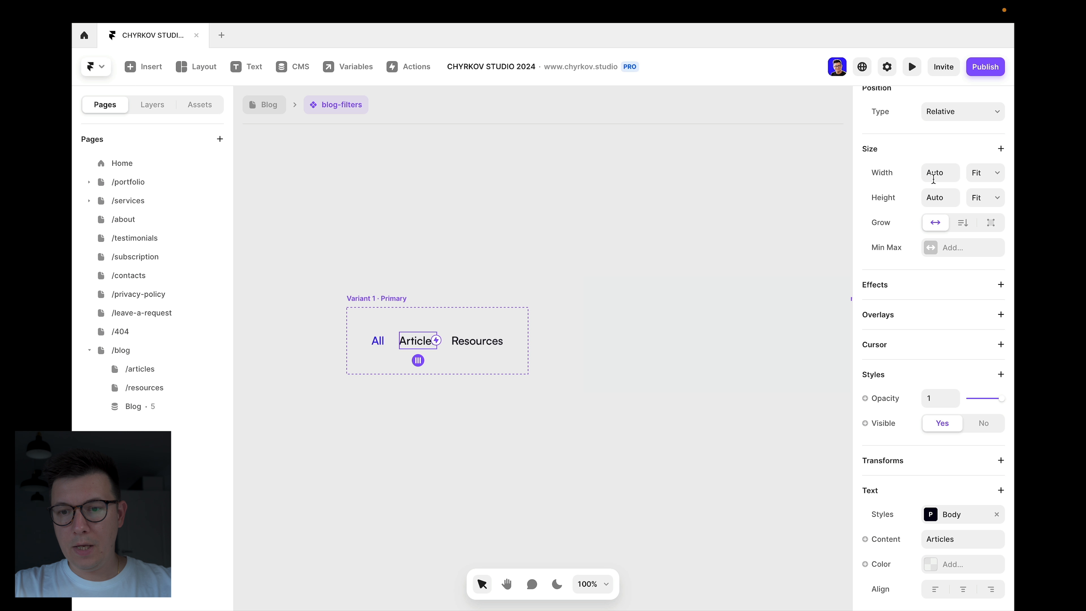
pyautogui.scroll(3, 934, 180)
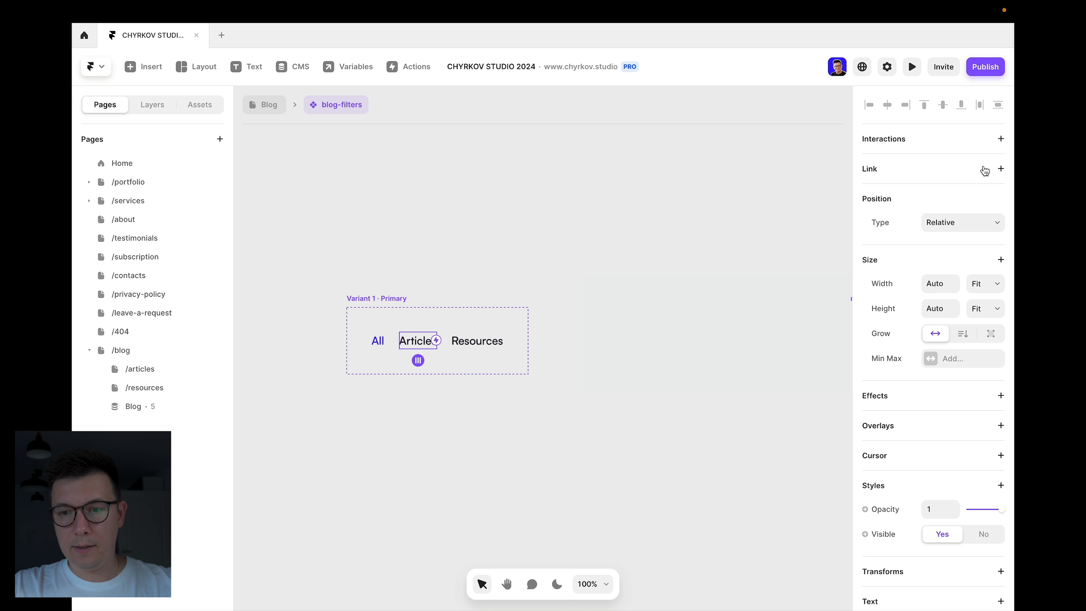
pyautogui.click(1001, 171)
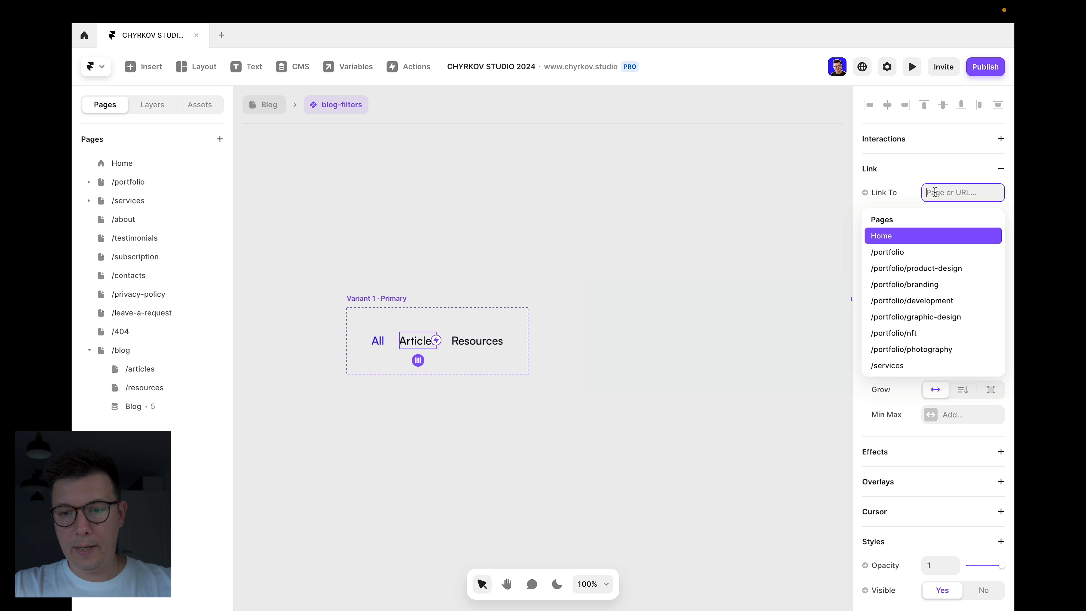
pyautogui.scroll(-1, 886, 378)
pyautogui.scroll(3, 901, 246)
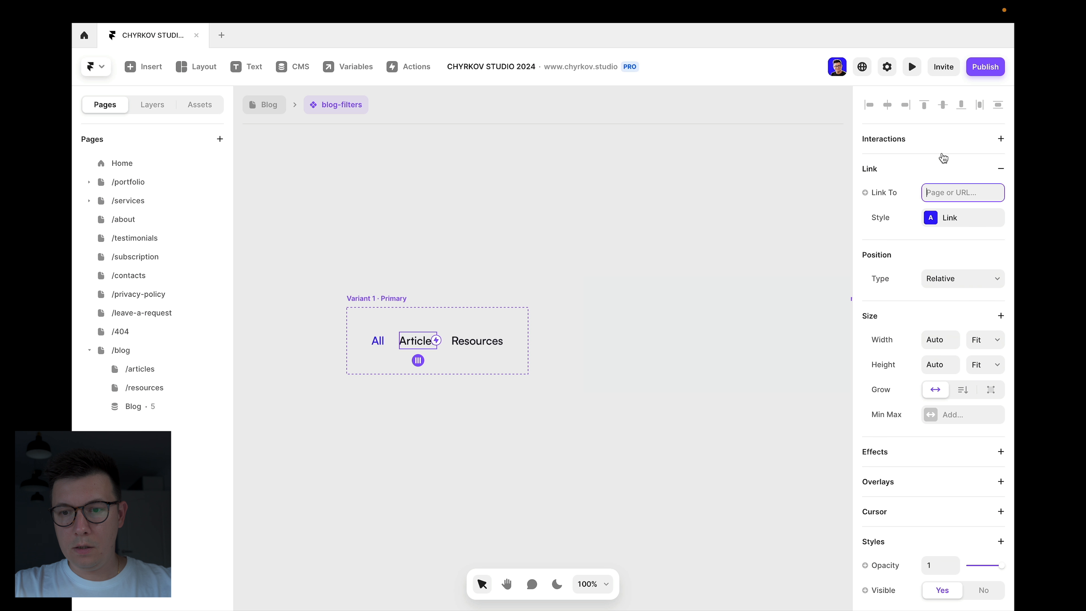
pyautogui.click(942, 192)
pyautogui.scroll(-5, 900, 315)
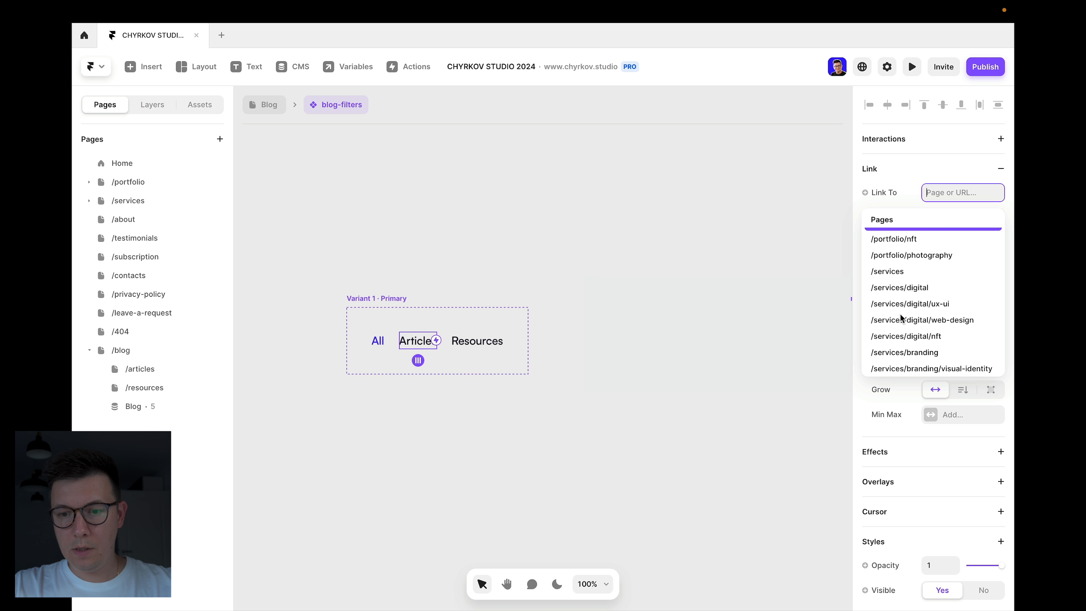
pyautogui.scroll(-4, 900, 316)
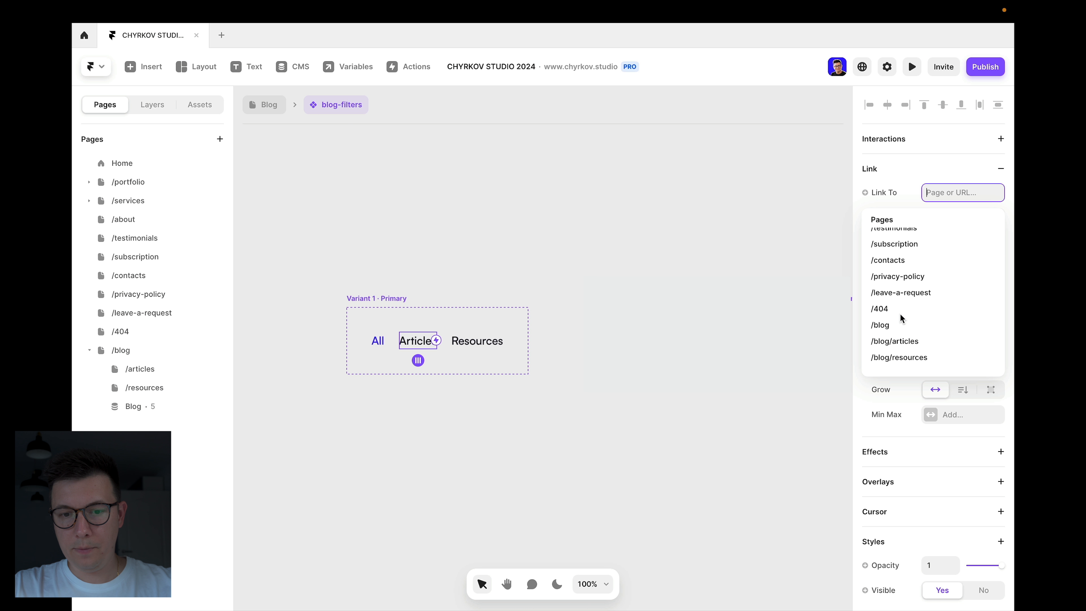
pyautogui.click(900, 295)
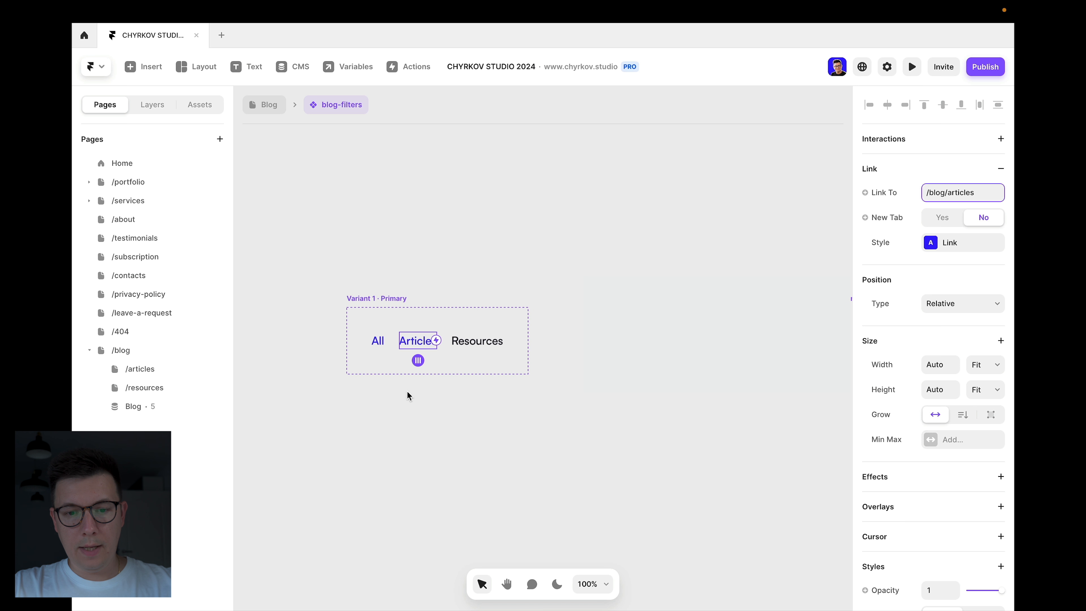
# Step: Link the Resources text in the primary variant to the /blog/resources page
pyautogui.click(483, 340)
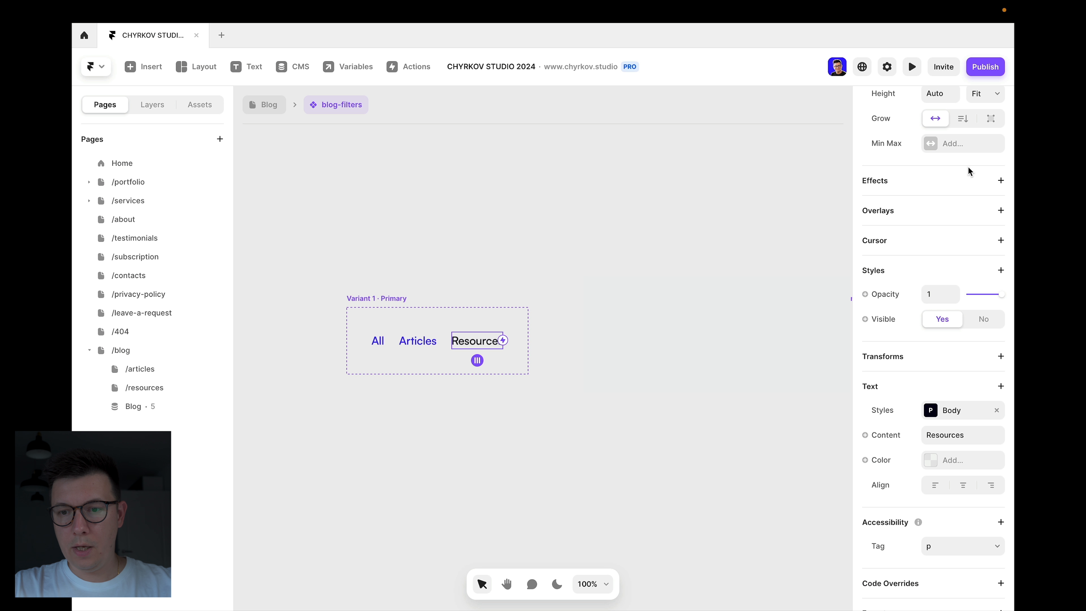
pyautogui.scroll(5, 930, 178)
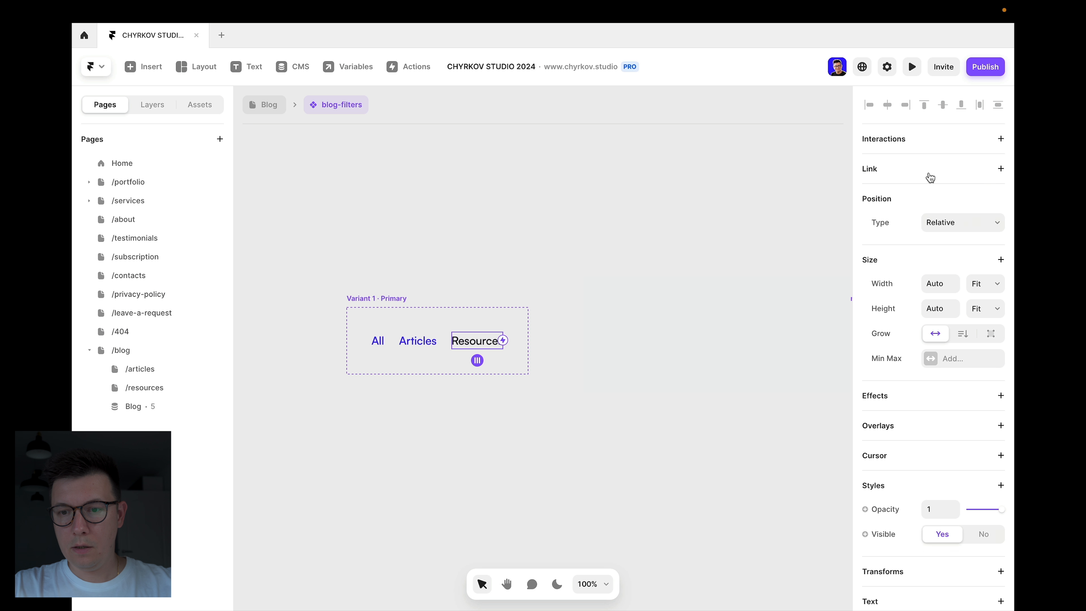
pyautogui.click(1000, 169)
pyautogui.click(938, 221)
pyautogui.click(941, 192)
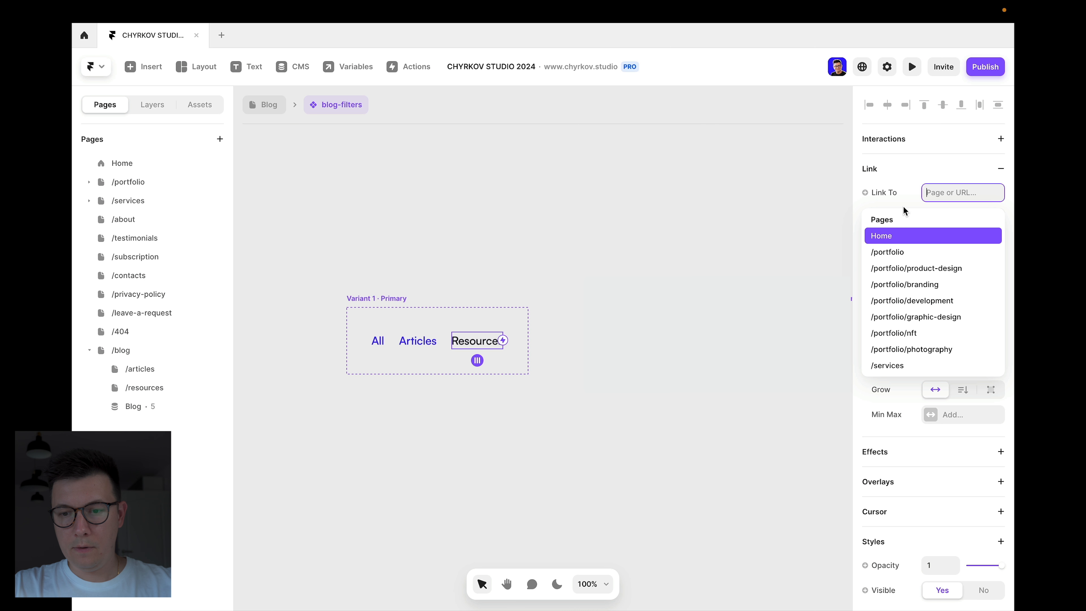
pyautogui.scroll(-3, 914, 321)
pyautogui.scroll(-8, 914, 321)
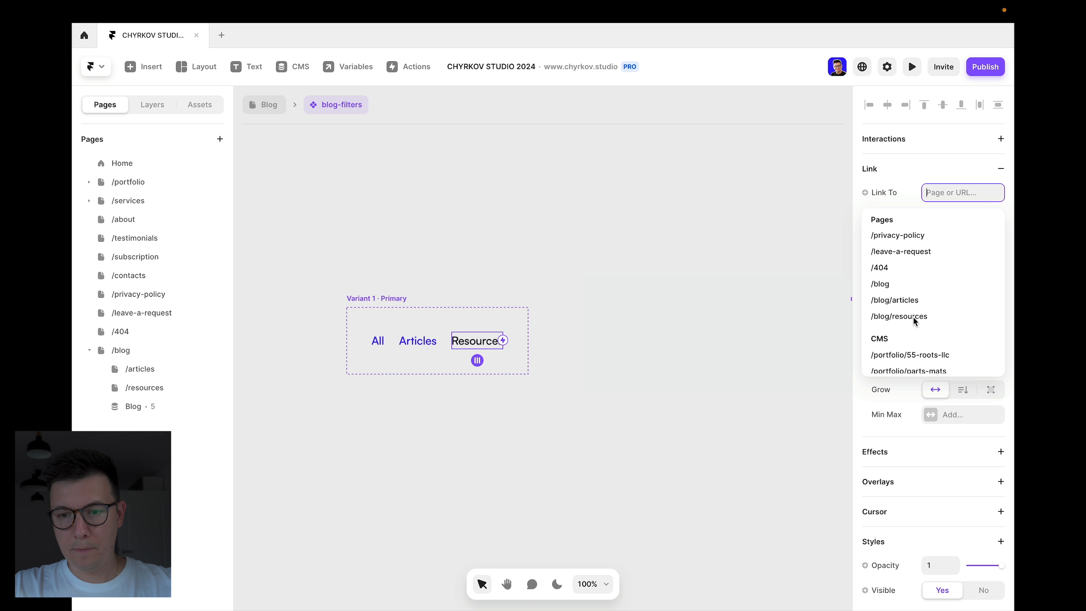
pyautogui.click(908, 303)
pyautogui.click(466, 274)
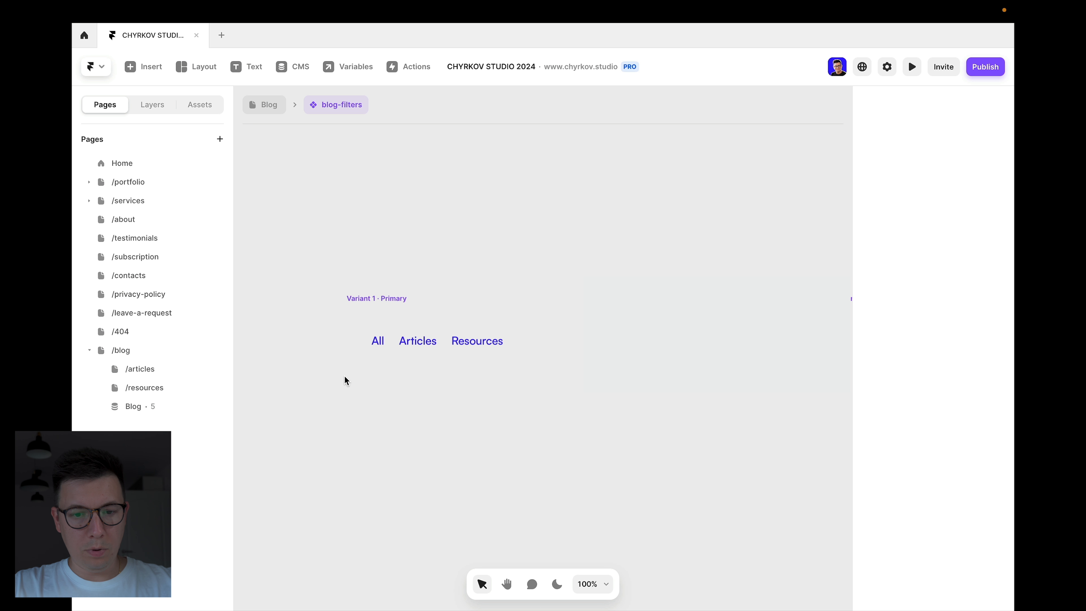
# Step: Apply the contacts socials link style to the All, Articles and Resources links
pyautogui.click(383, 347)
pyautogui.click(936, 251)
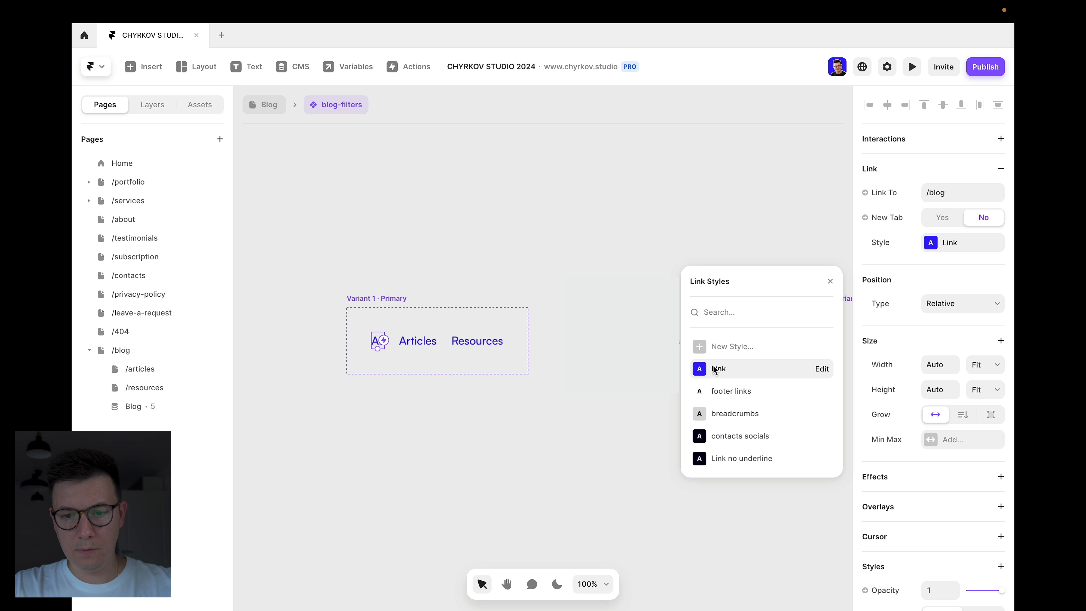
pyautogui.click(703, 437)
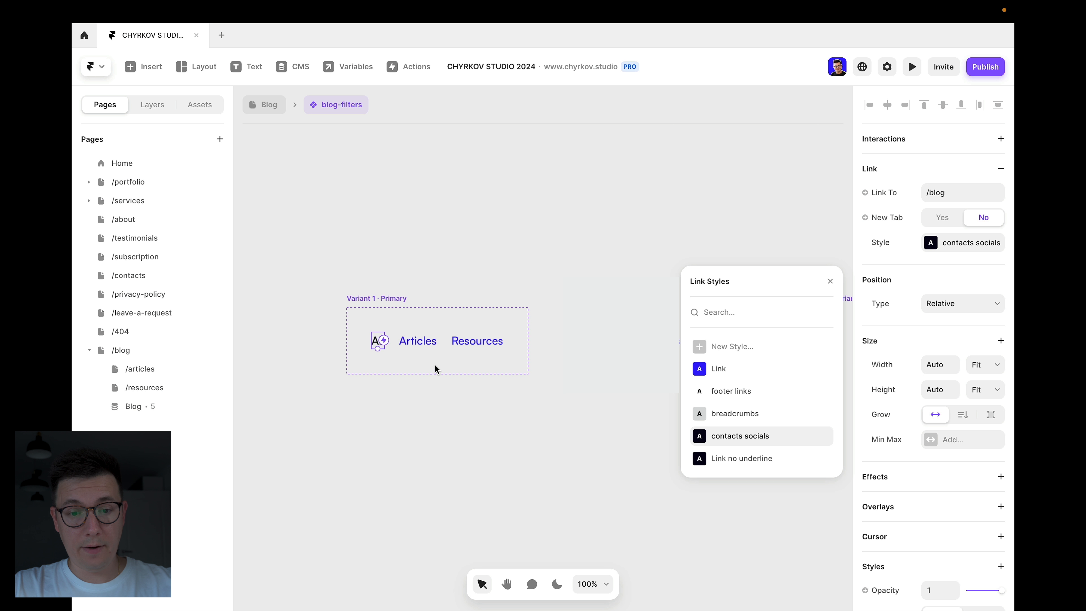
pyautogui.click(420, 344)
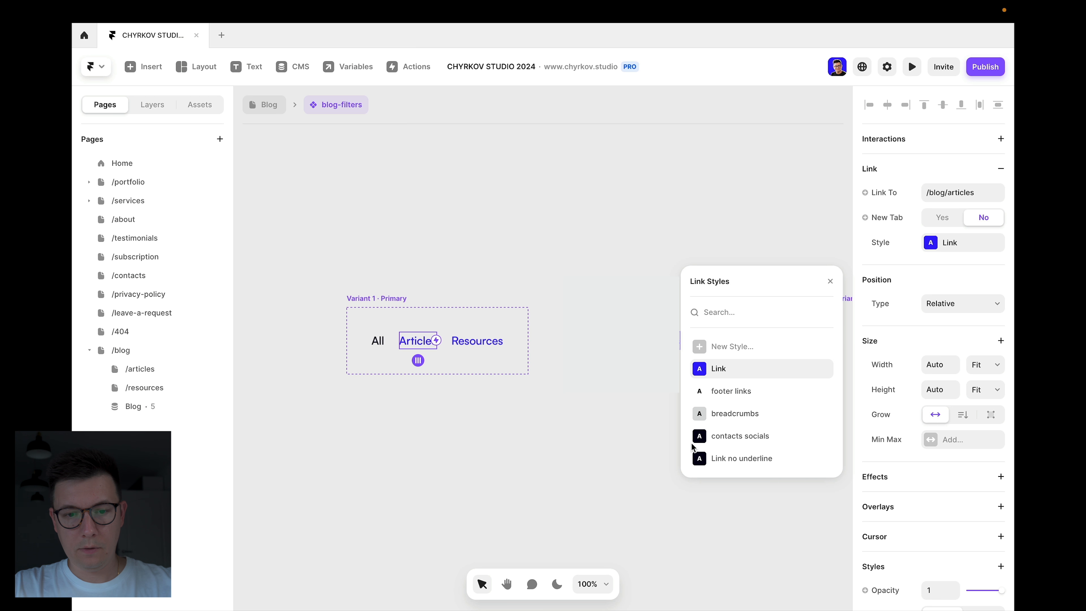
pyautogui.click(700, 440)
pyautogui.click(486, 346)
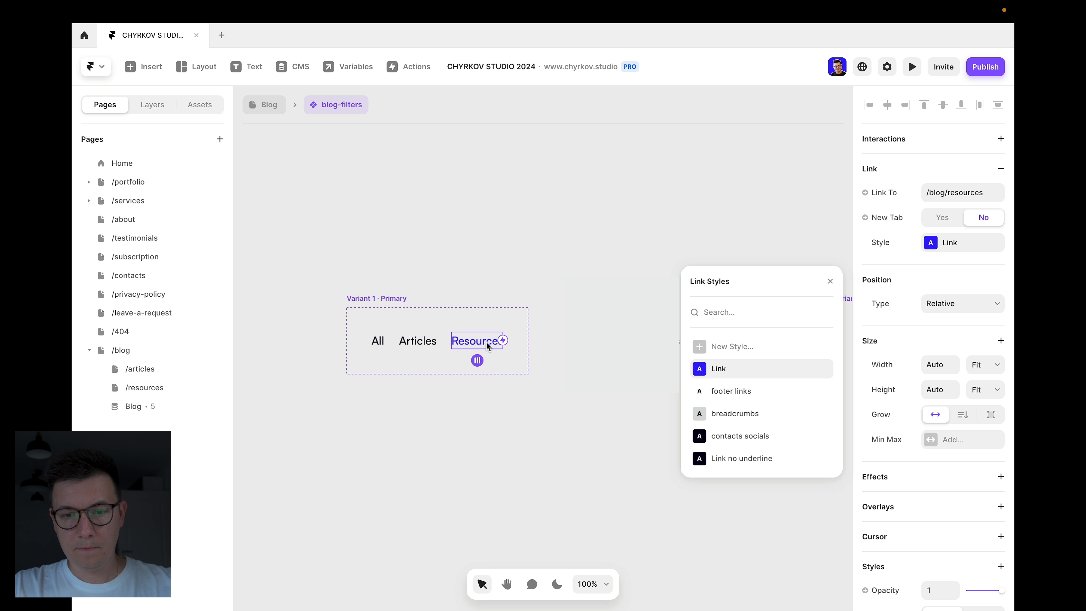
pyautogui.click(700, 437)
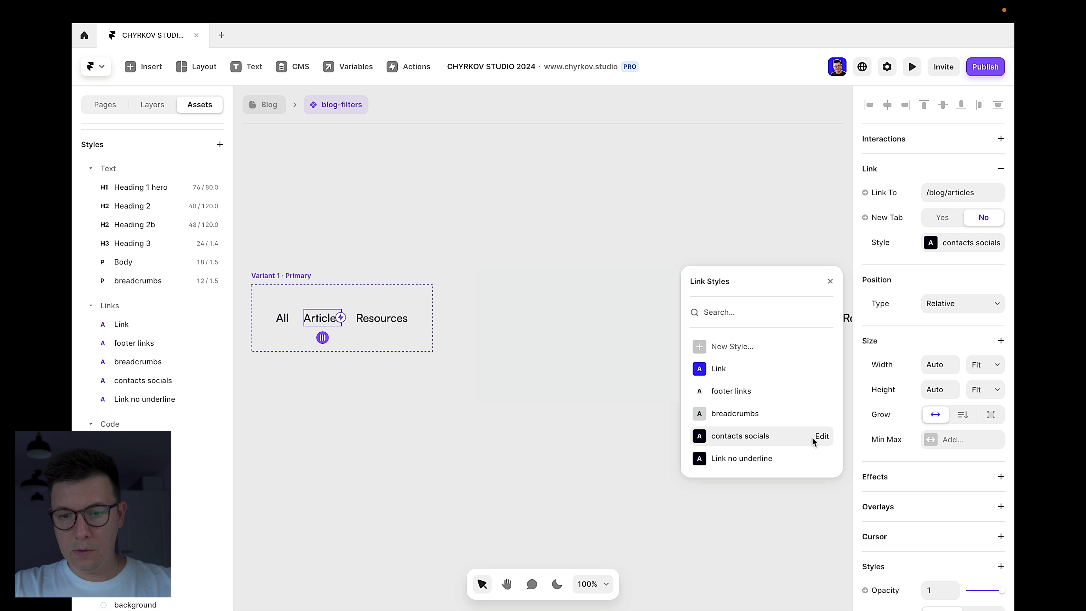
# Step: Edit the contacts socials link style so that its Current color is main-blue
pyautogui.click(822, 436)
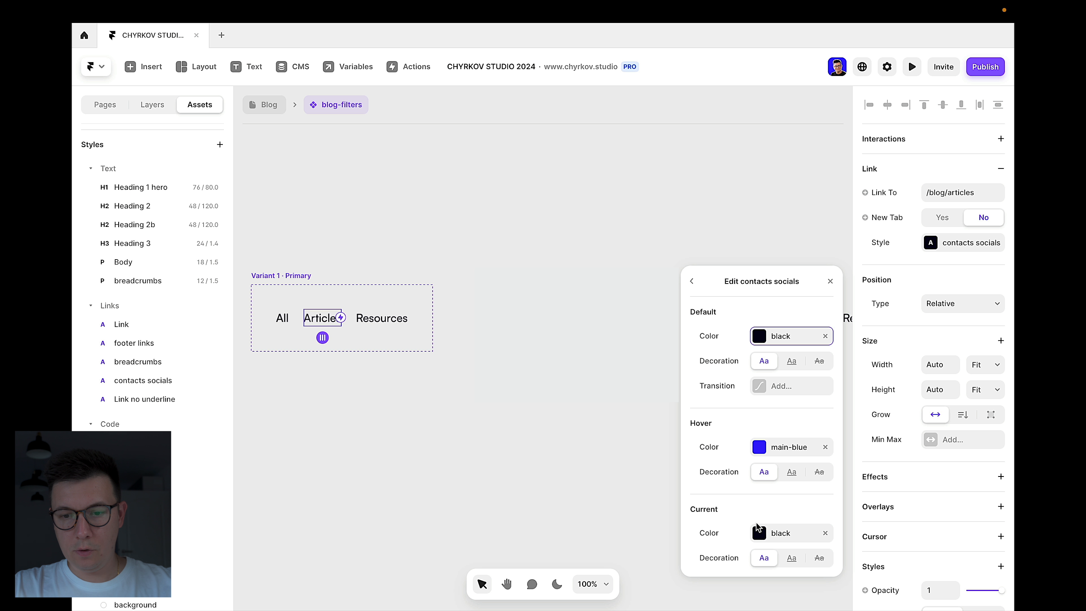
pyautogui.click(760, 534)
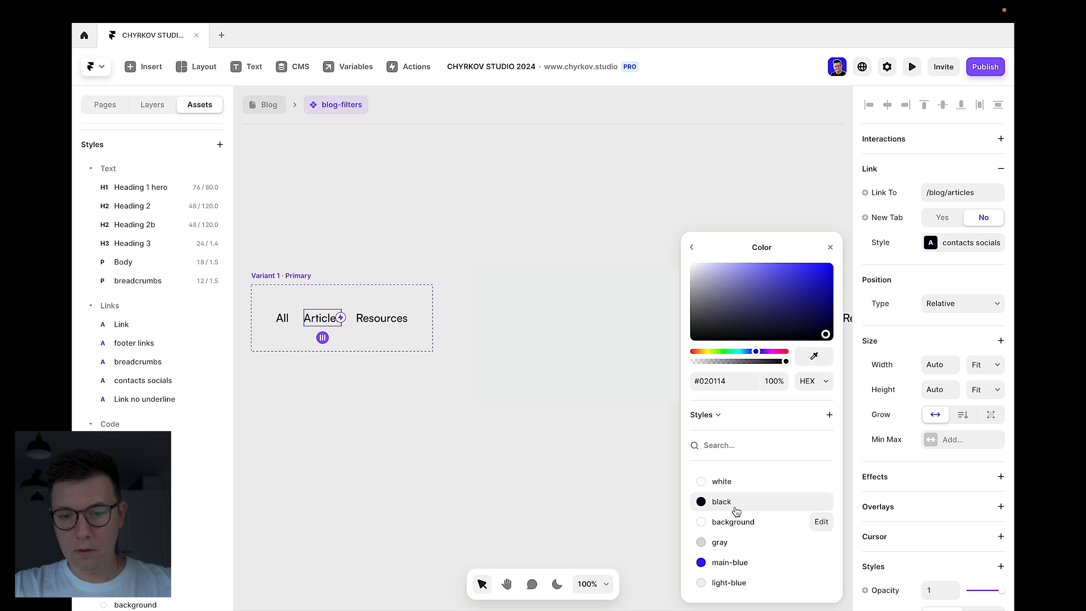
pyautogui.click(710, 564)
pyautogui.click(610, 450)
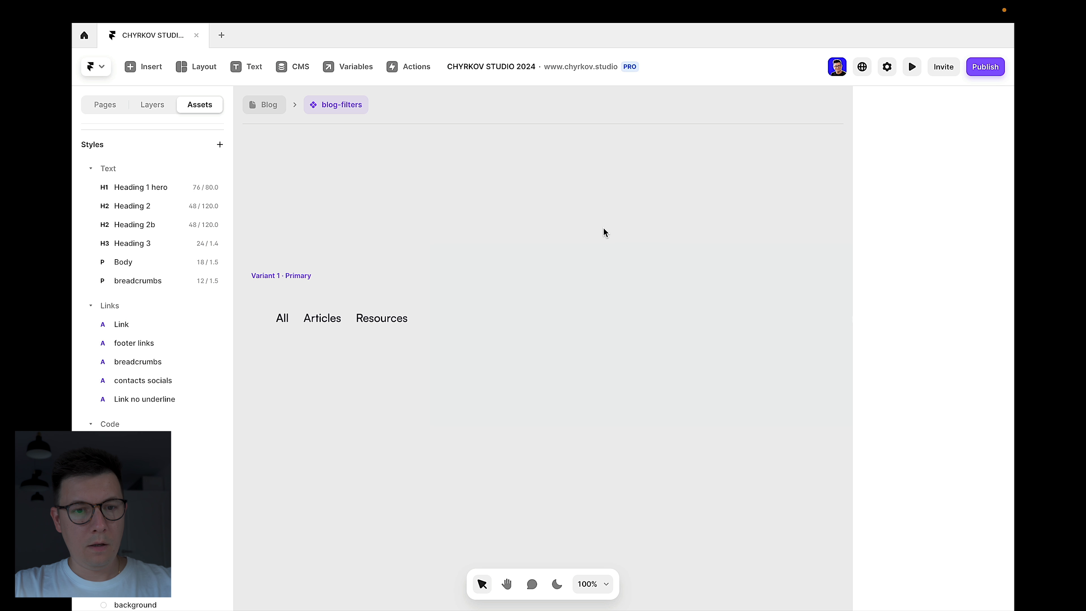
# Step: Return from the component to the Blog page and preview it
pyautogui.click(265, 110)
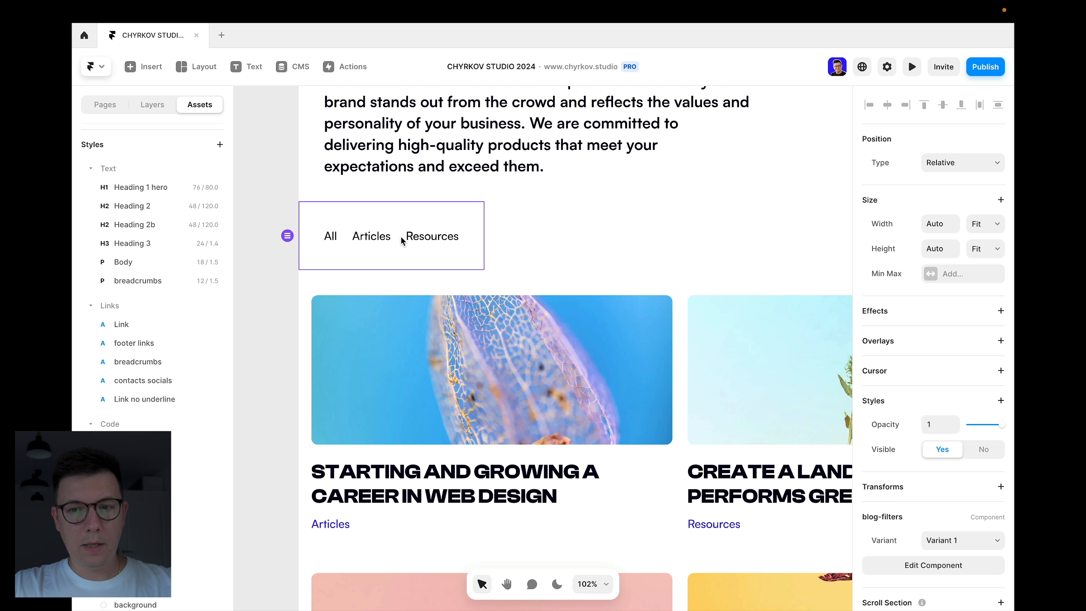
pyautogui.click(912, 66)
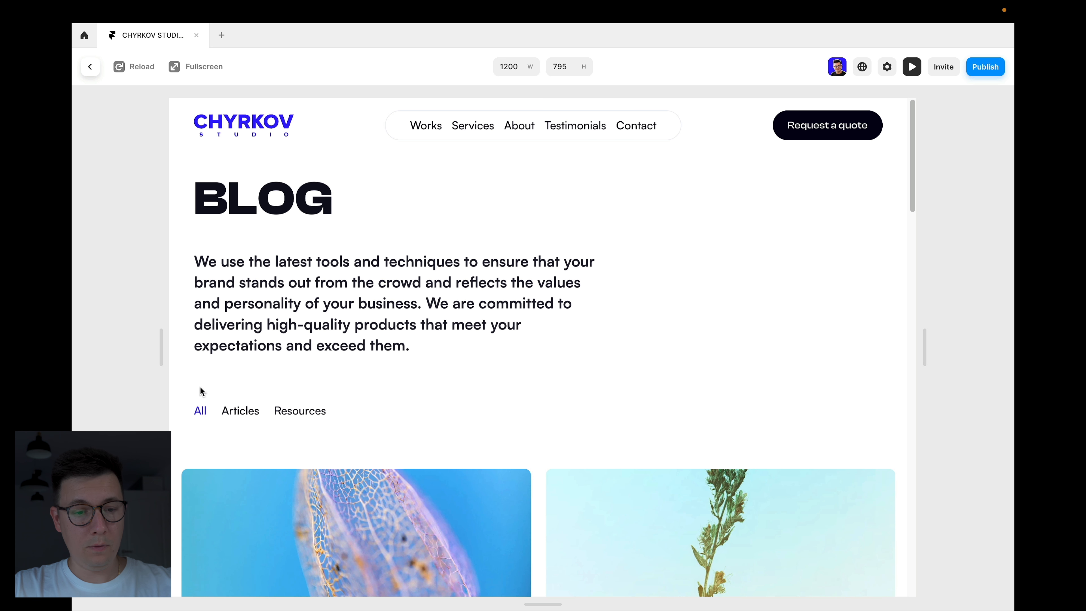
# Step: Test the Articles link in the preview, return to the canvas and copy the blog-filters component from the Blog page
pyautogui.click(241, 411)
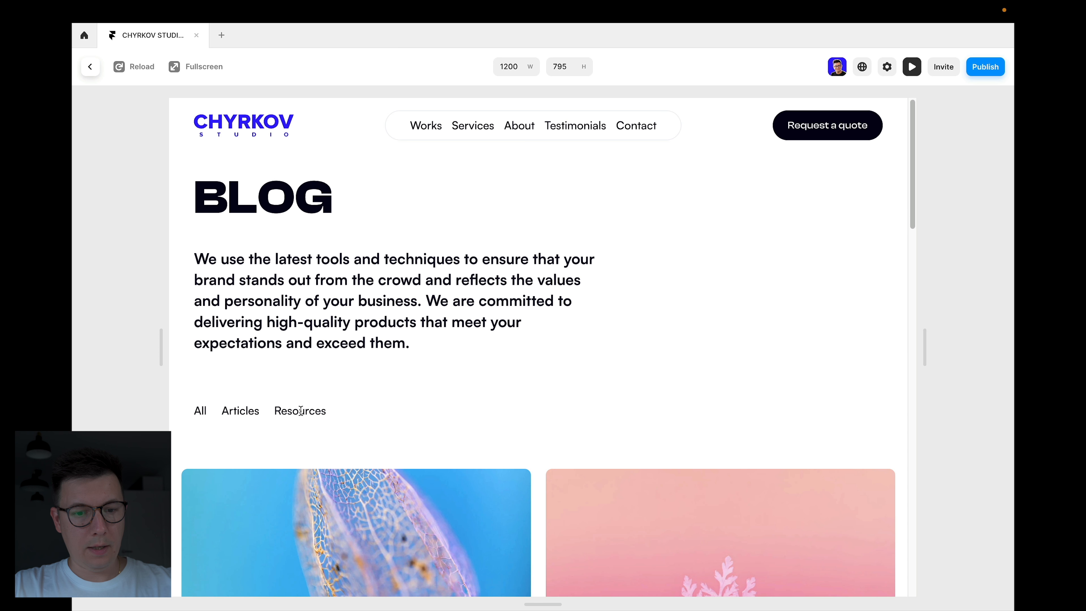
pyautogui.click(89, 67)
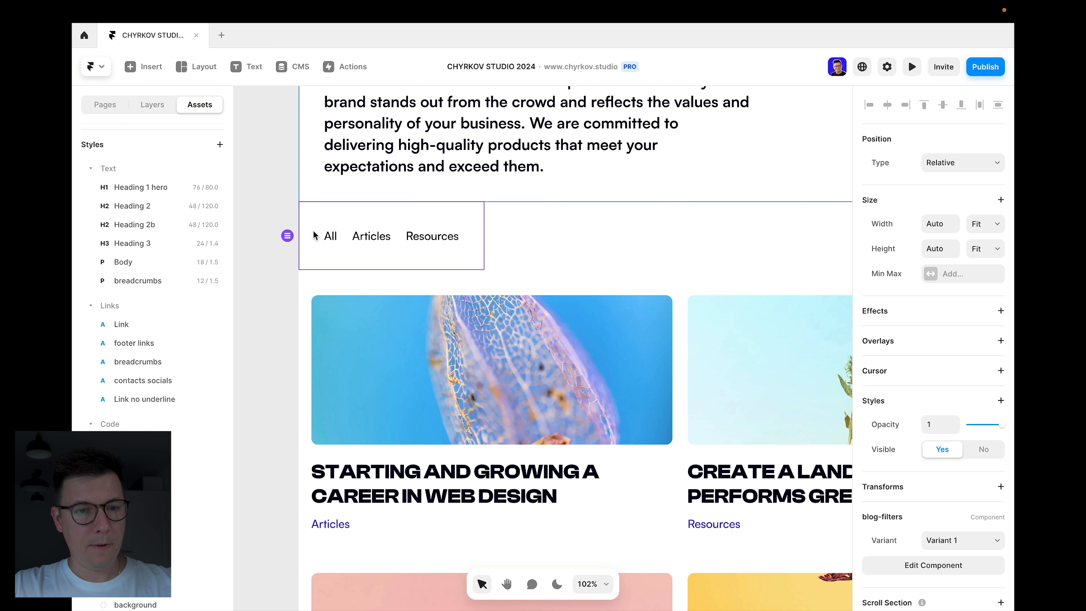
pyautogui.scroll(-2, 283, 175)
pyautogui.scroll(3, 284, 175)
pyautogui.press('super+c')
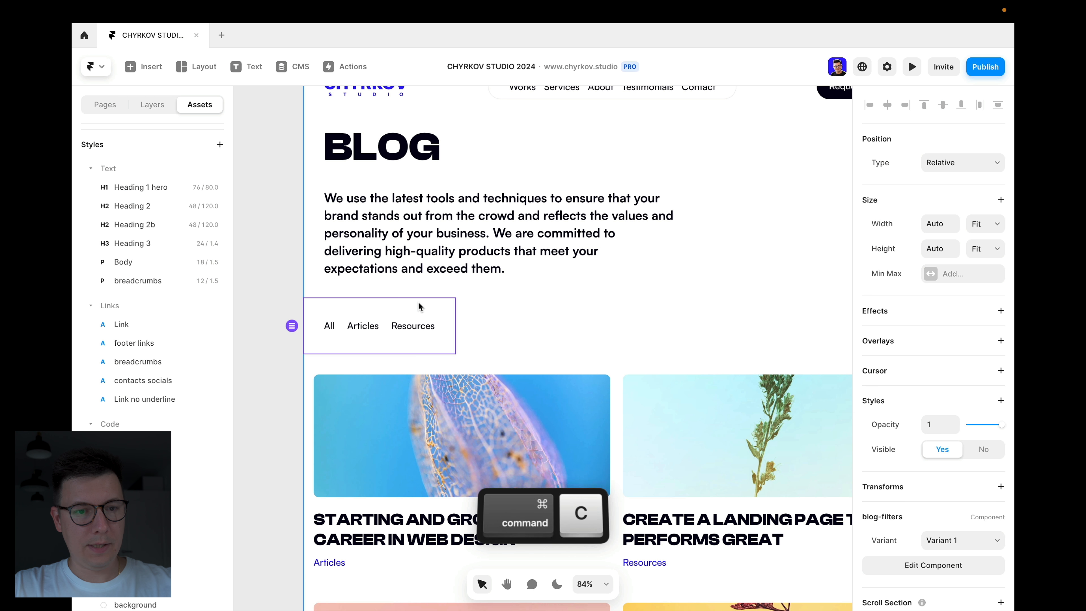
pyautogui.click(106, 104)
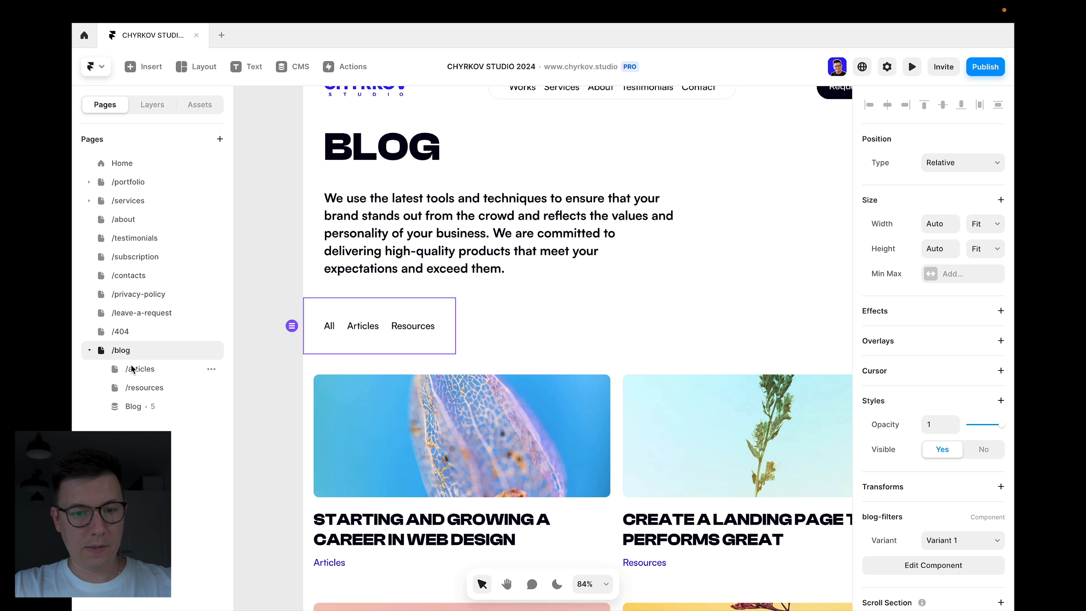
pyautogui.click(265, 256)
pyautogui.click(351, 316)
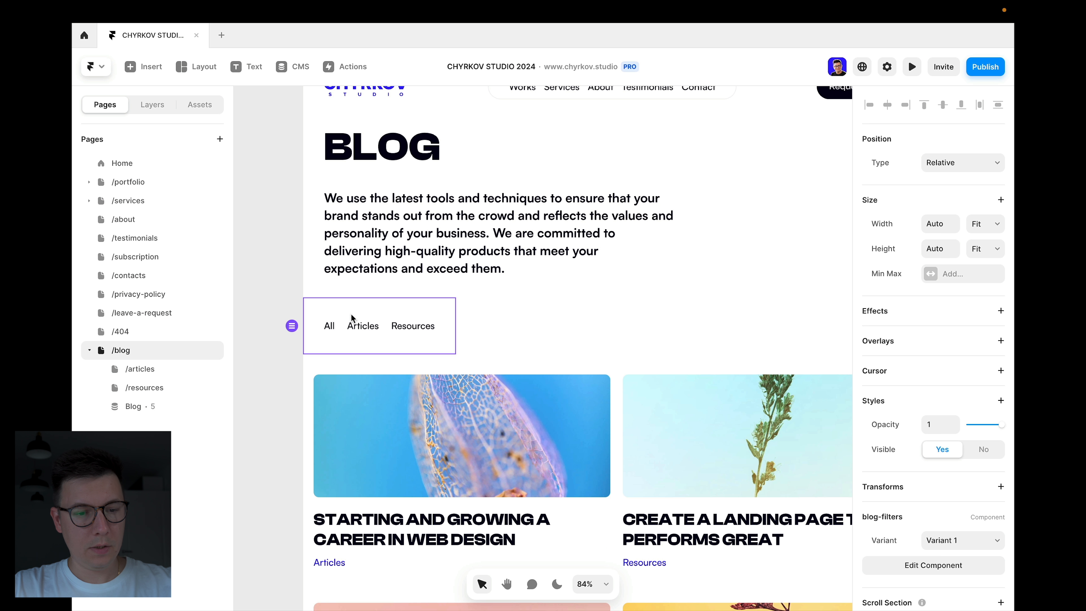
pyautogui.press('super+c')
# Step: Paste the copied blog-filters component in place of the plain filter stack in the /articles page's Desktop layout
pyautogui.click(135, 367)
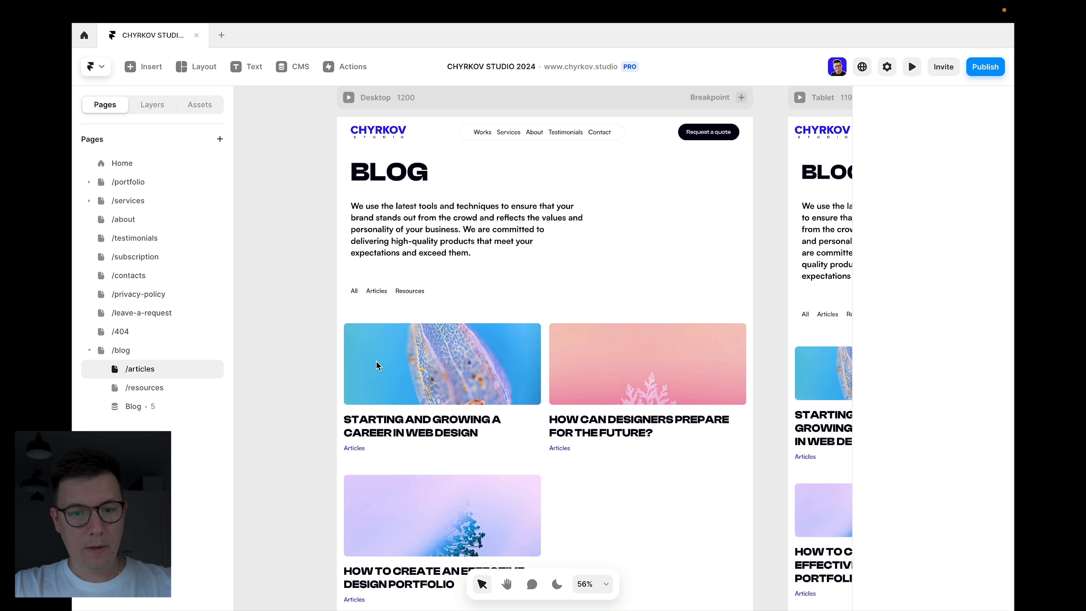
pyautogui.click(419, 291)
pyautogui.rightClick(425, 291)
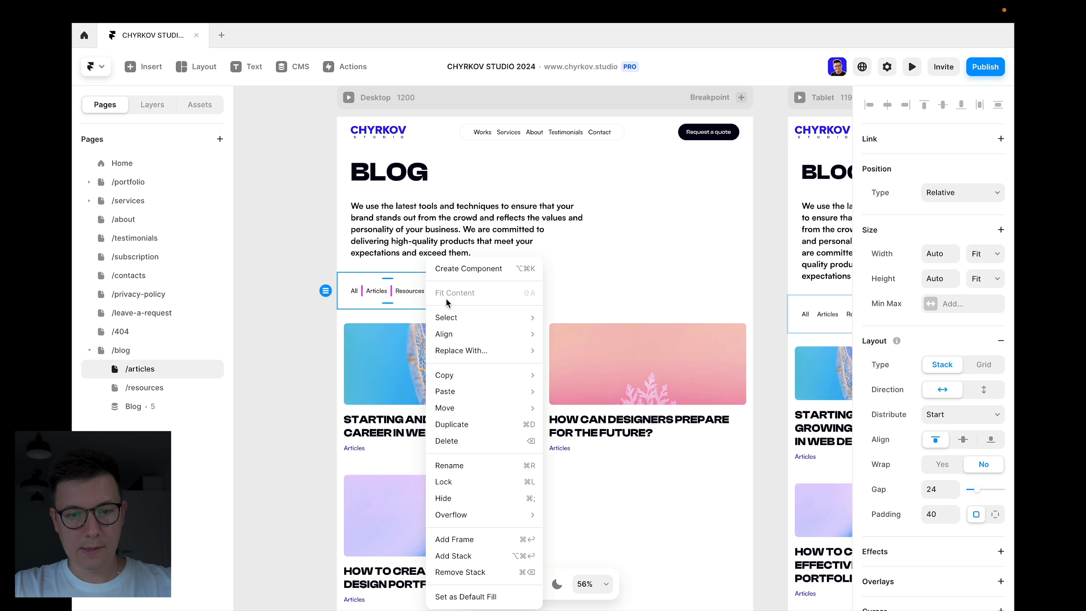
pyautogui.moveTo(527, 320)
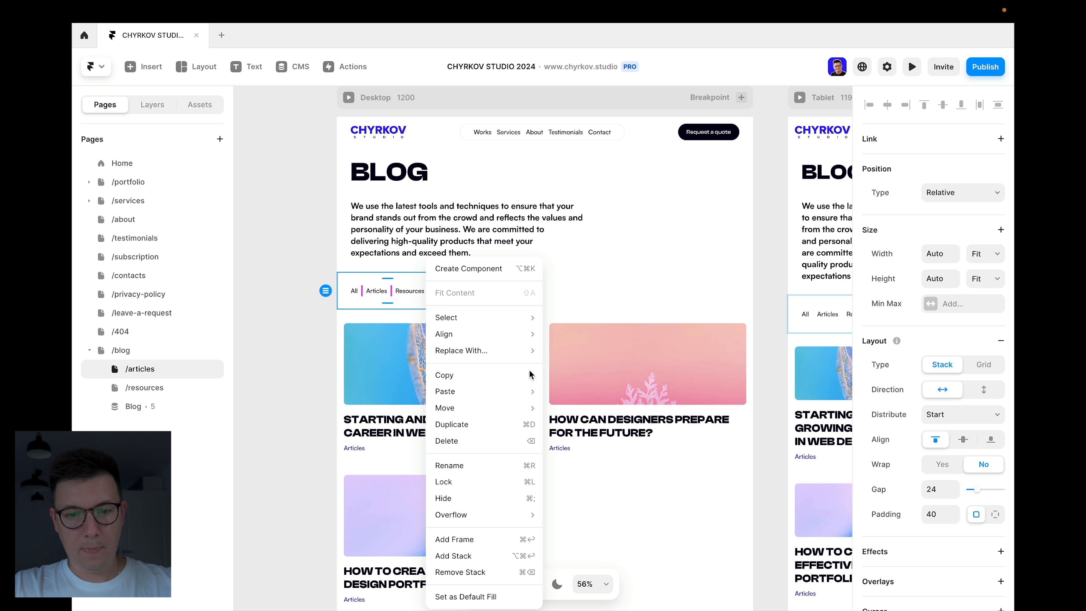
pyautogui.moveTo(526, 398)
pyautogui.click(586, 425)
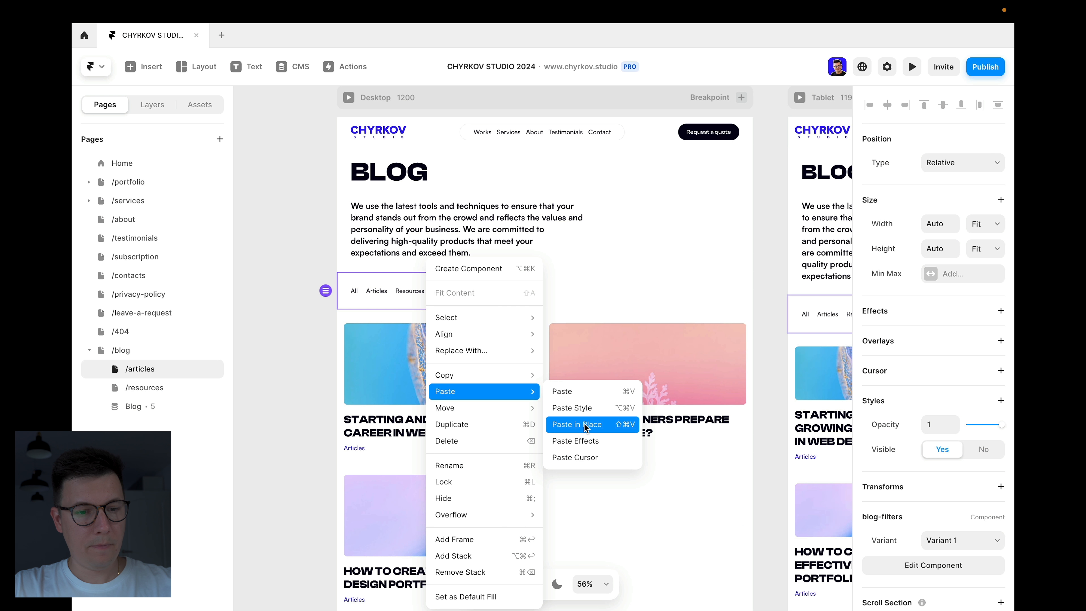
# Step: Paste the copied blog-filters component in place of the plain filter stack in the /resources page's Desktop layout
pyautogui.click(115, 390)
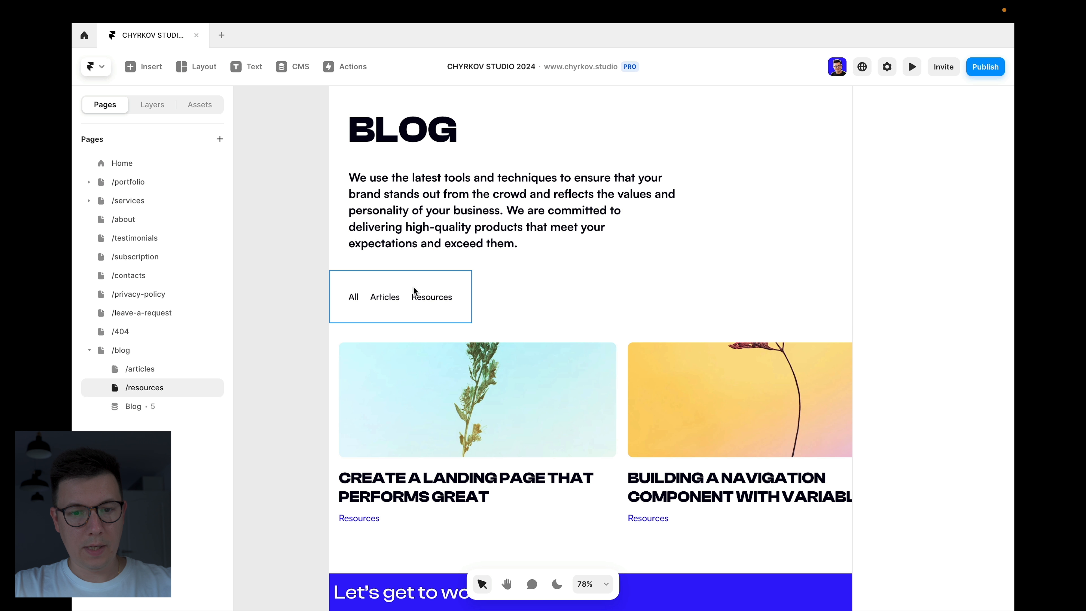
pyautogui.click(461, 286)
pyautogui.rightClick(462, 287)
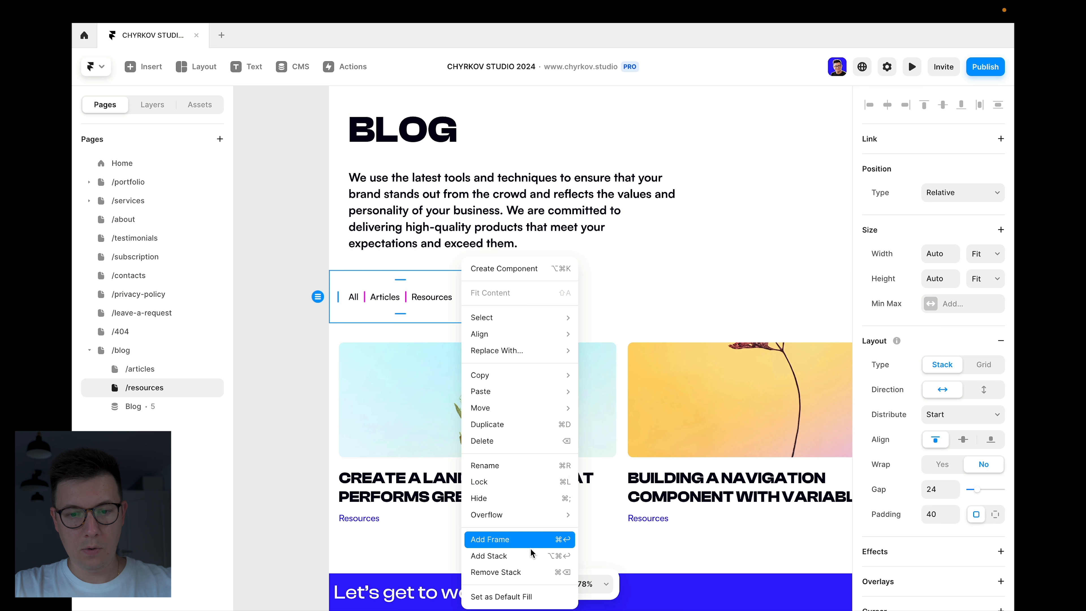
pyautogui.moveTo(531, 394)
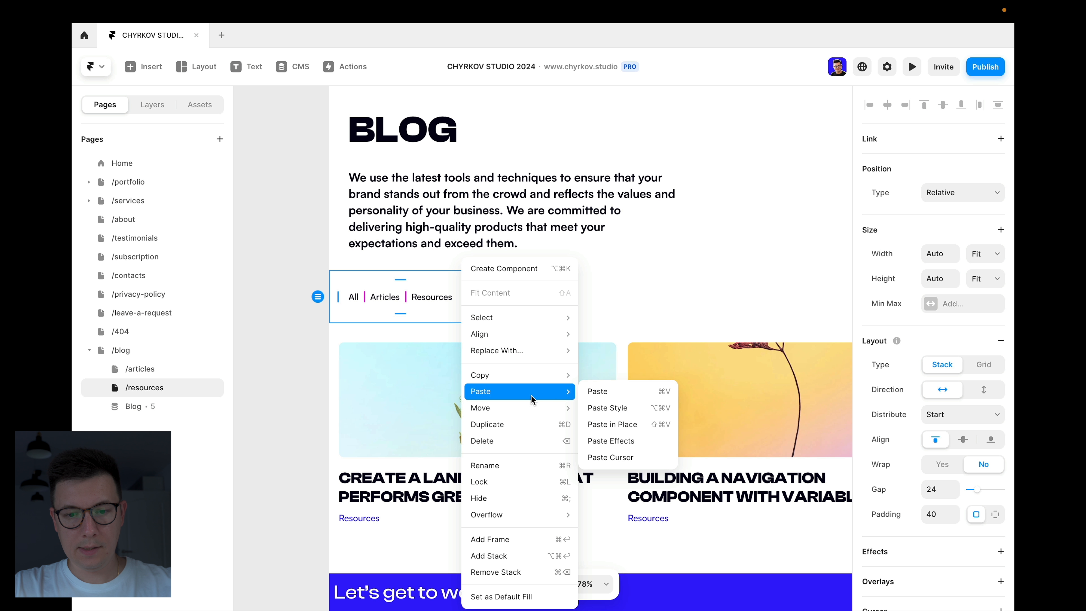
pyautogui.click(624, 426)
pyautogui.click(284, 279)
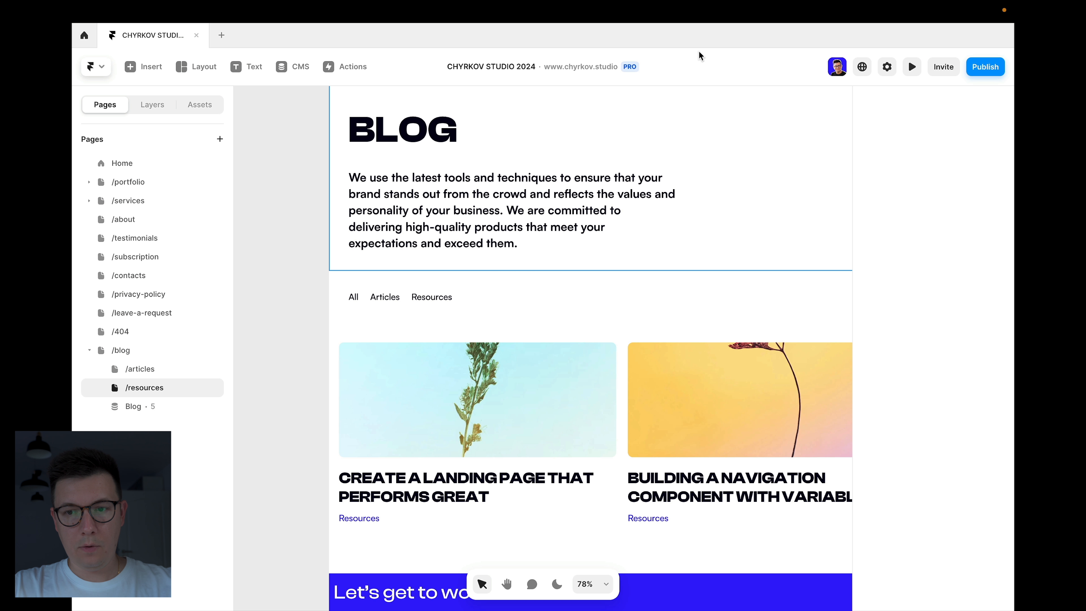
# Step: Preview the /resources page, follow the Articles and All filter links to check the highlighting, and return to the canvas
pyautogui.click(911, 68)
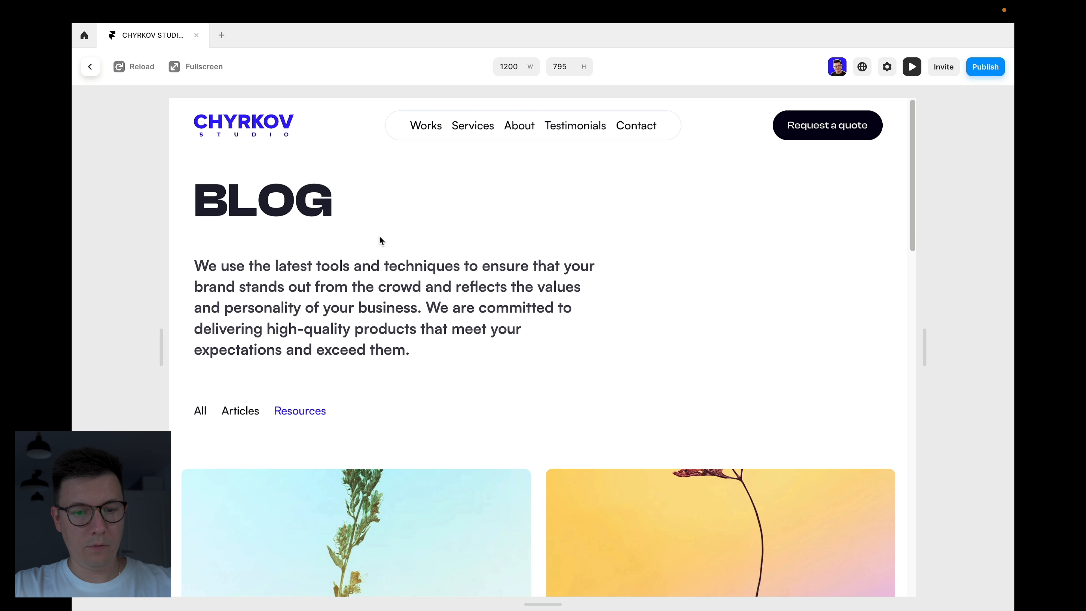
pyautogui.scroll(-5, 357, 413)
pyautogui.scroll(5, 357, 413)
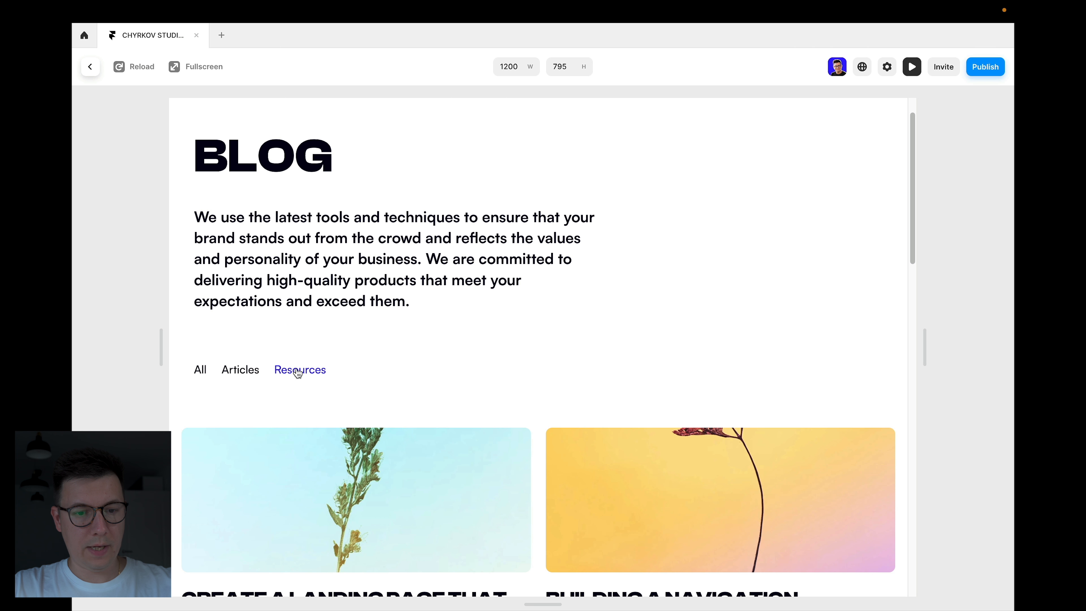
pyautogui.click(243, 371)
pyautogui.scroll(-5, 427, 386)
pyautogui.scroll(5, 427, 386)
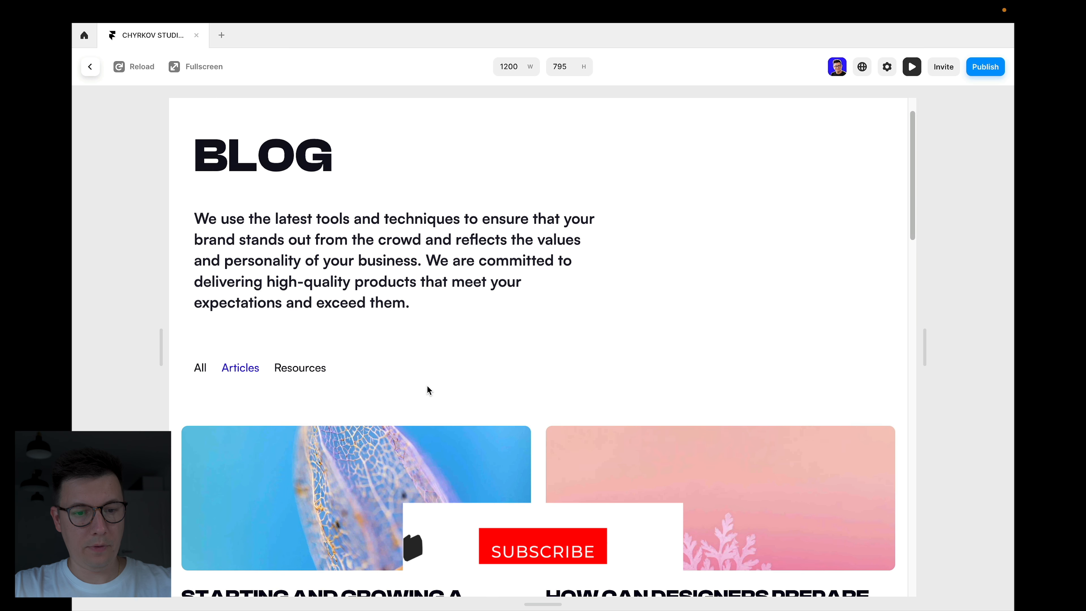
pyautogui.click(202, 423)
pyautogui.scroll(-10, 563, 429)
pyautogui.scroll(5, 564, 430)
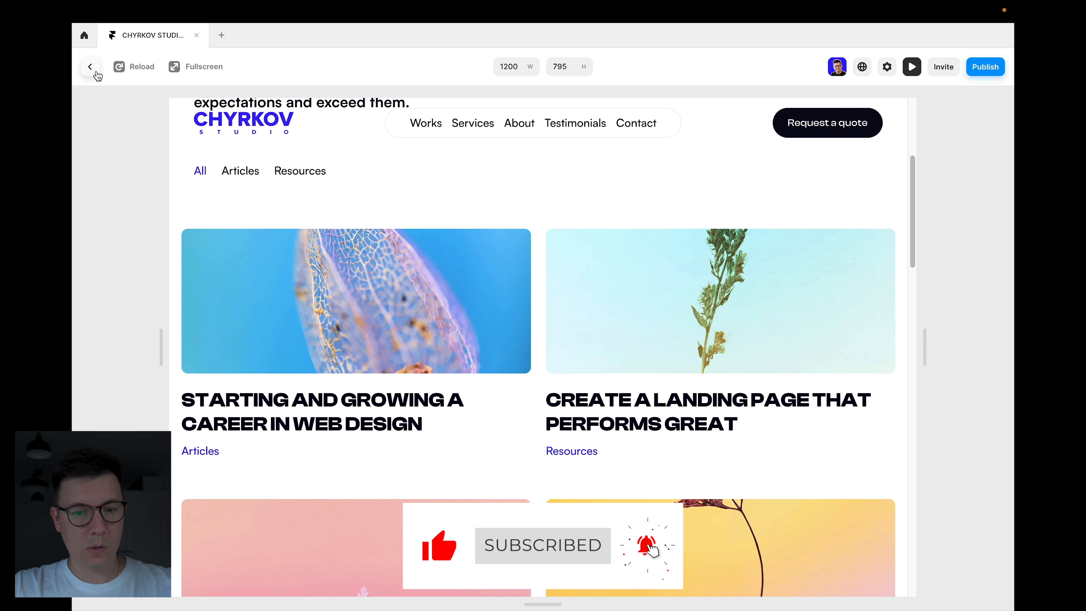
pyautogui.click(89, 67)
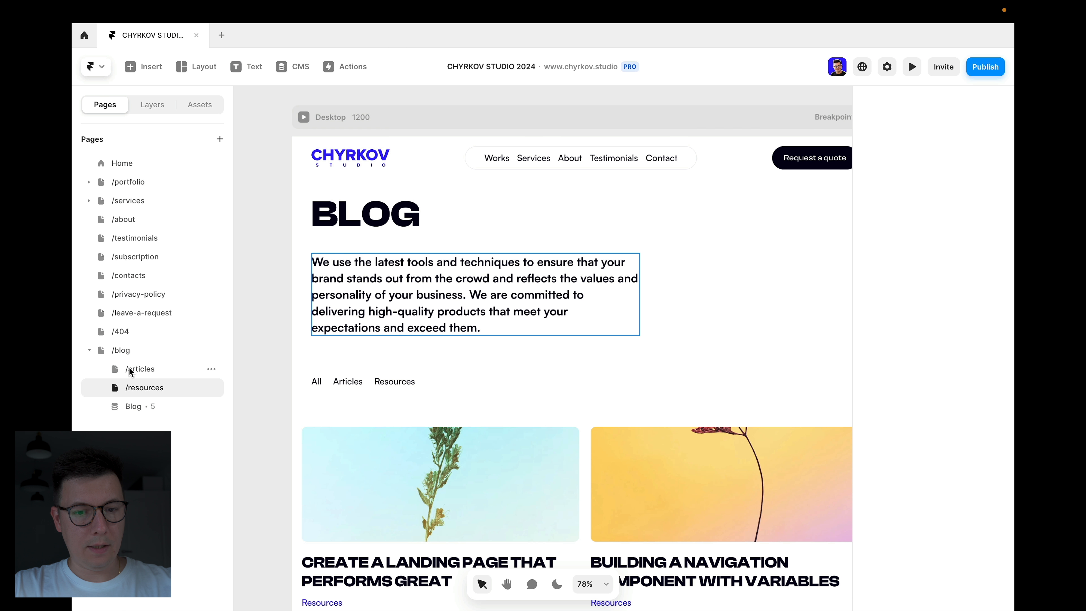
pyautogui.click(140, 369)
pyautogui.click(444, 233)
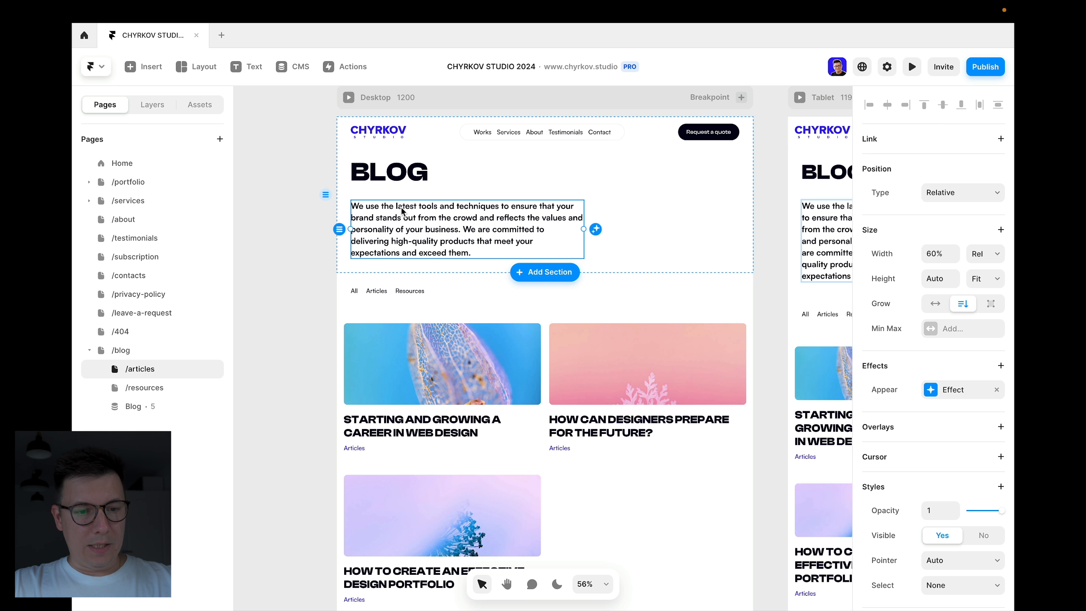
pyautogui.click(258, 292)
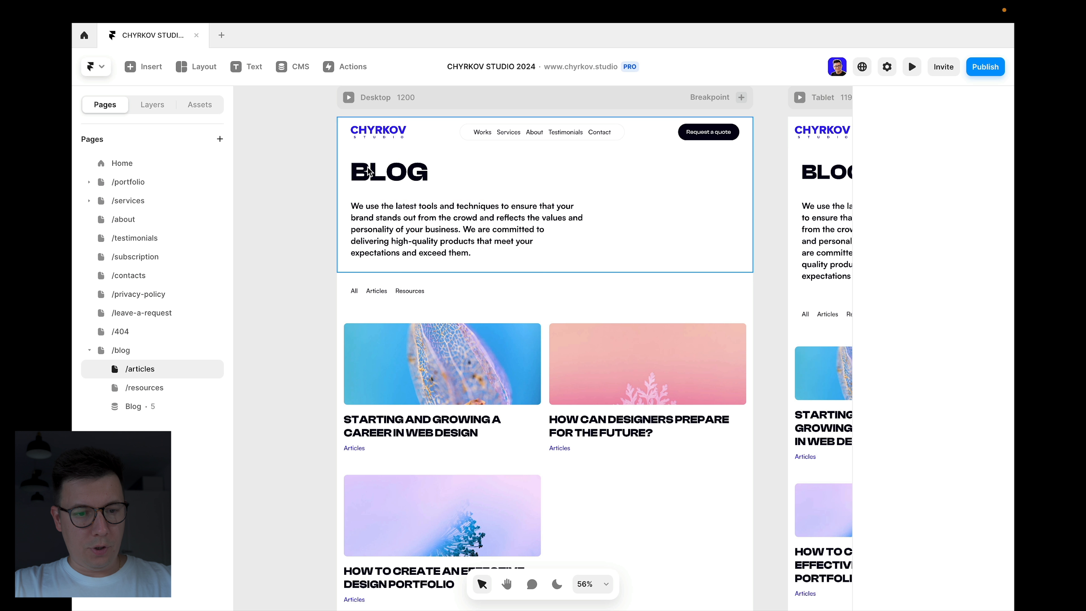
pyautogui.click(404, 235)
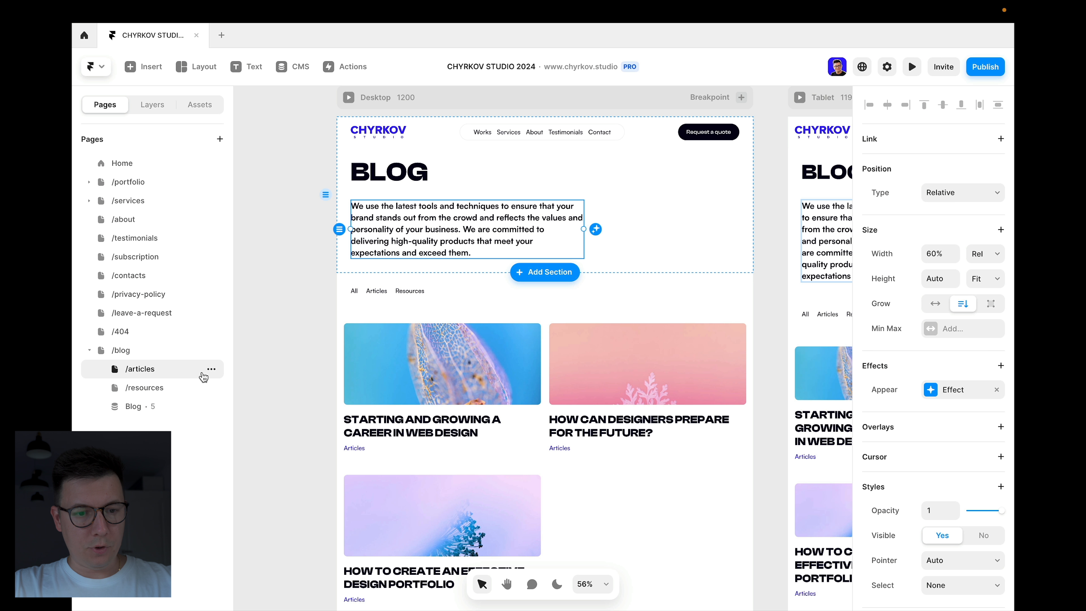
pyautogui.click(124, 357)
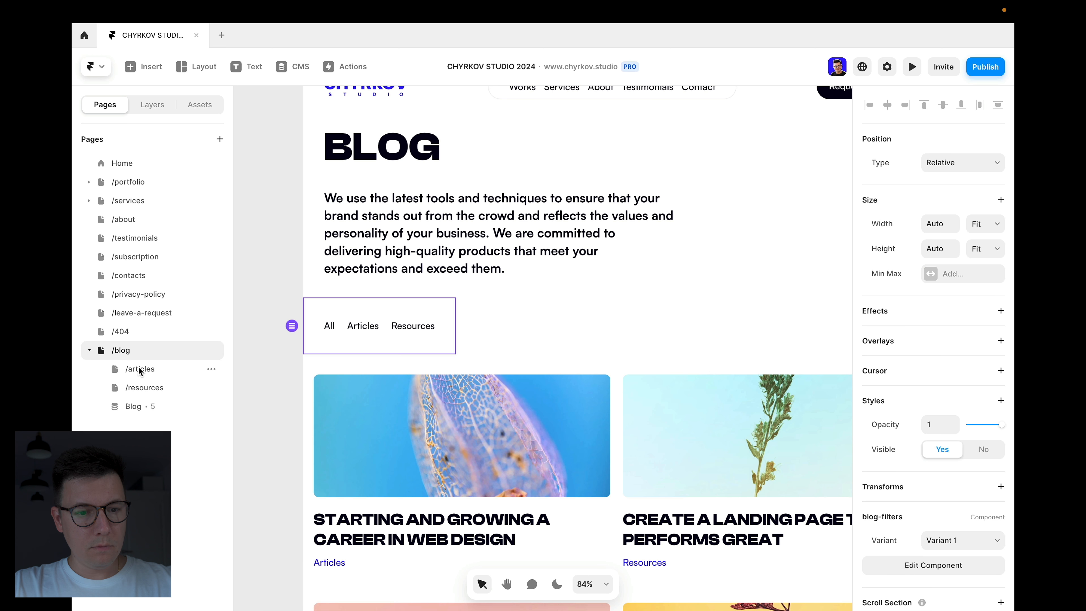
# Step: Change the hero heading on the /articles page to "BLOG: ARTICLES"
pyautogui.click(138, 367)
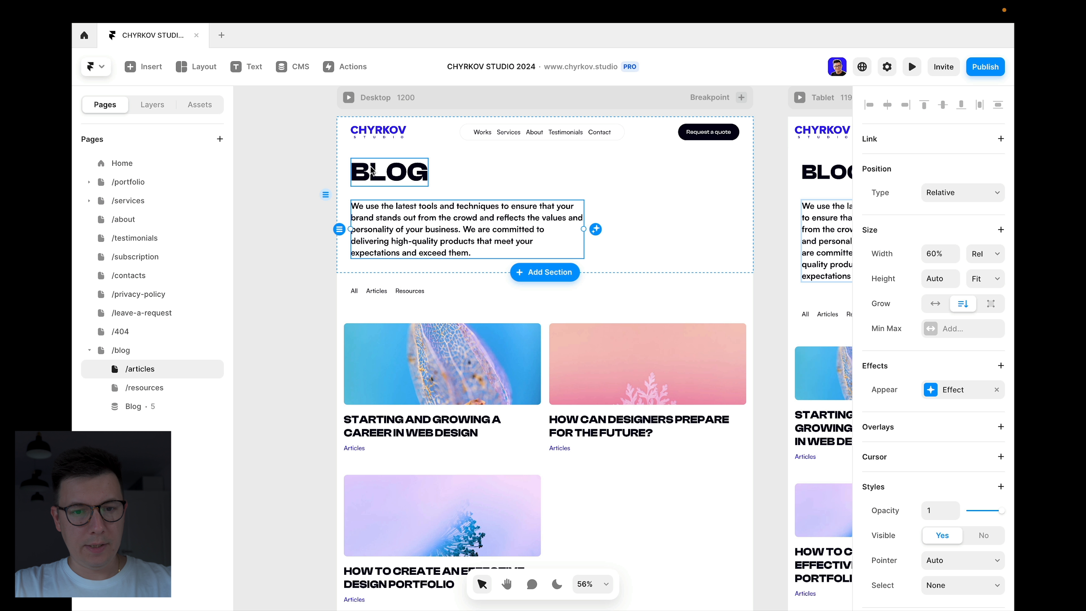
pyautogui.click(410, 174)
pyautogui.doubleClick(409, 174)
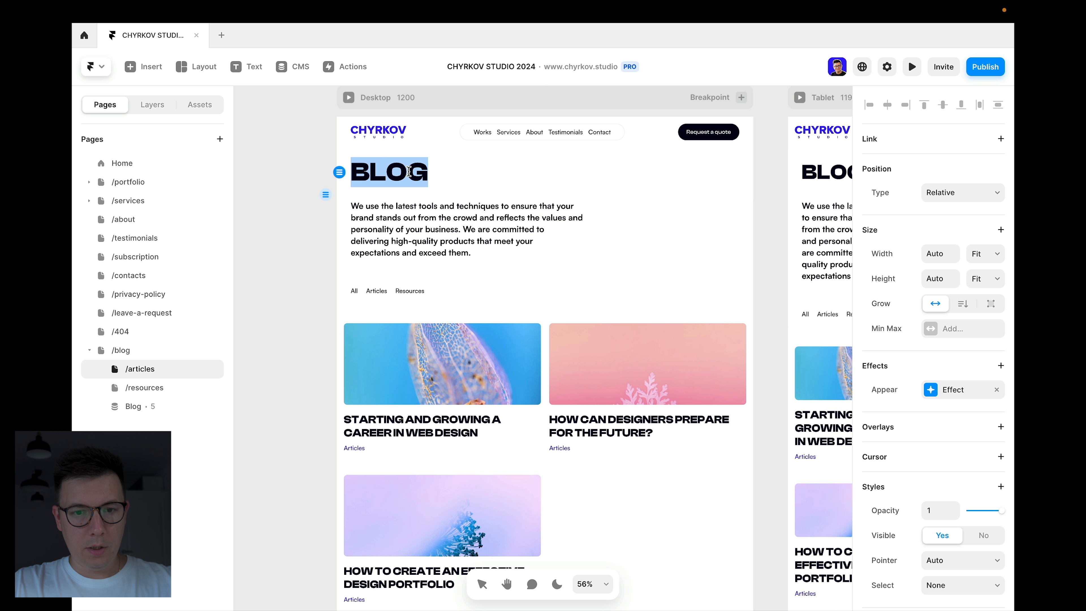
pyautogui.press('Right')
pyautogui.write(': ')
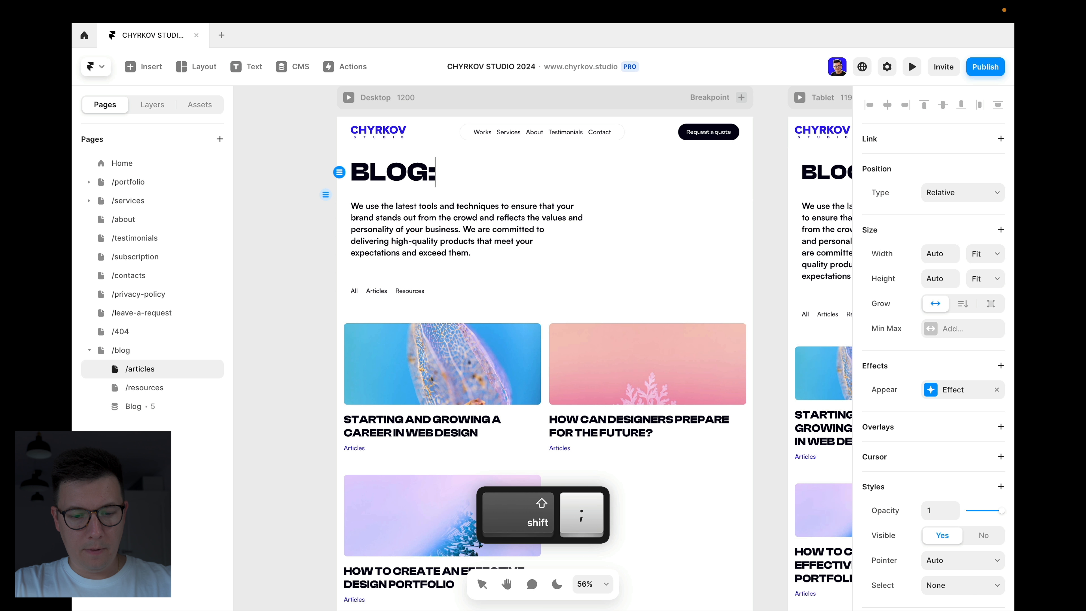
pyautogui.write('ARC')
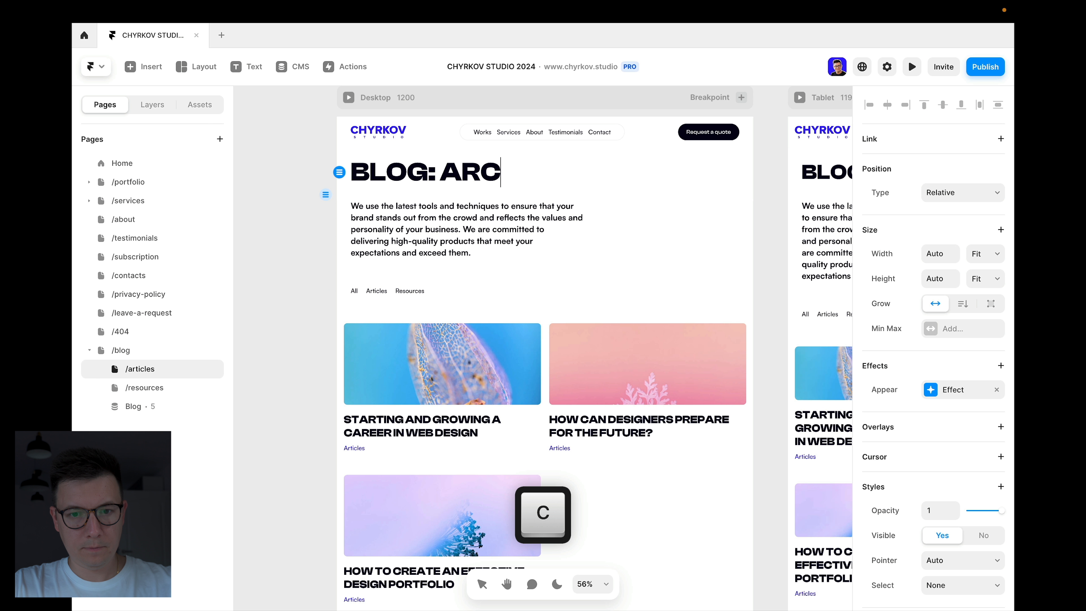
pyautogui.press('BackSpace')
pyautogui.write('TICLES')
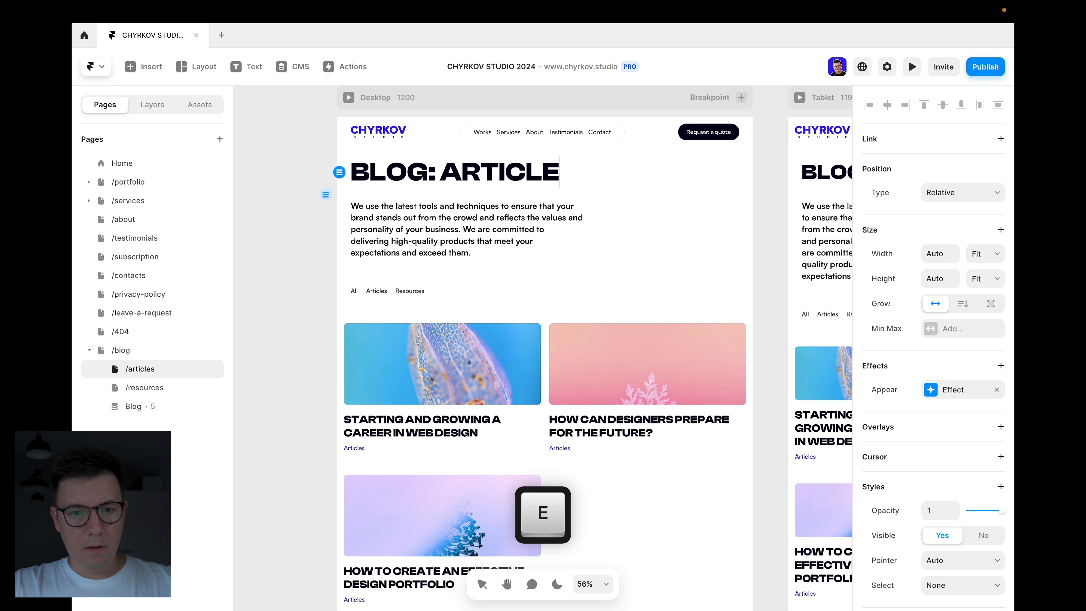
# Step: Change the hero heading on the /resources page to "BLOG: RESOURCES"
pyautogui.click(138, 387)
pyautogui.click(423, 221)
pyautogui.doubleClick(423, 220)
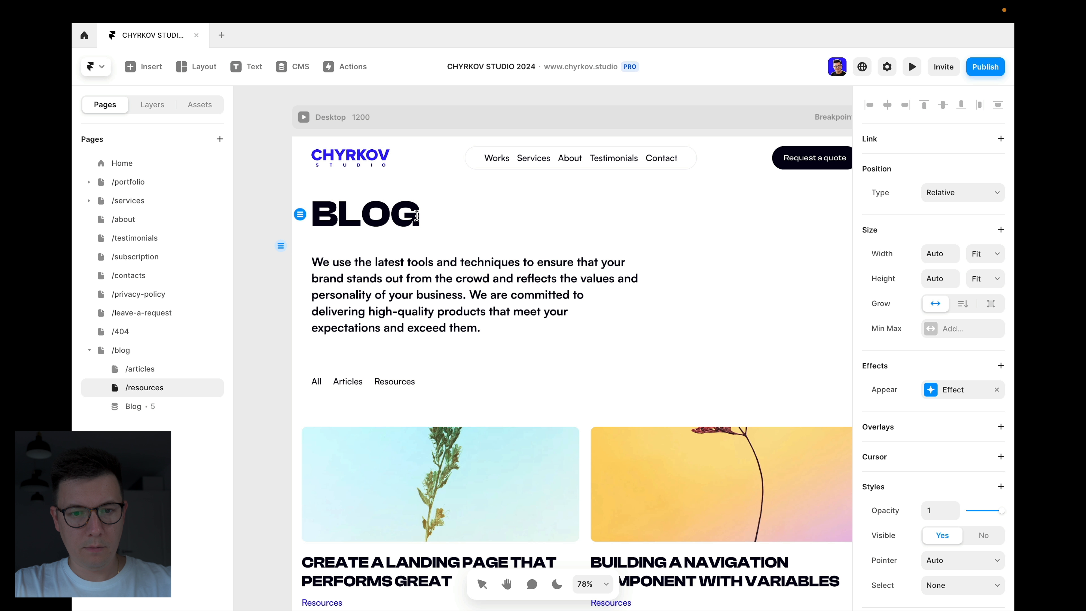
pyautogui.write(': RES')
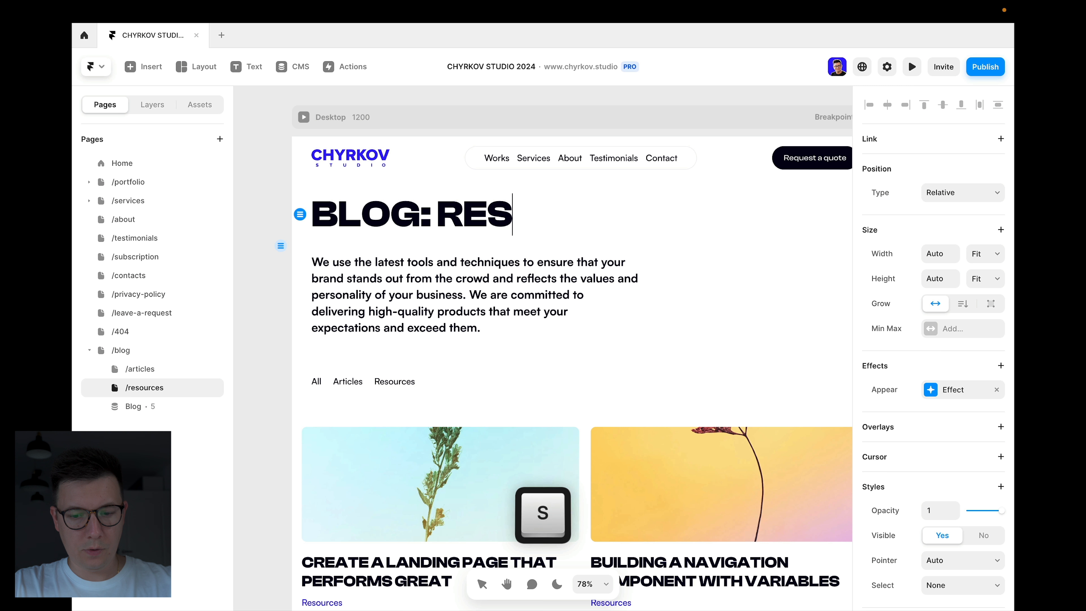
pyautogui.write('OU')
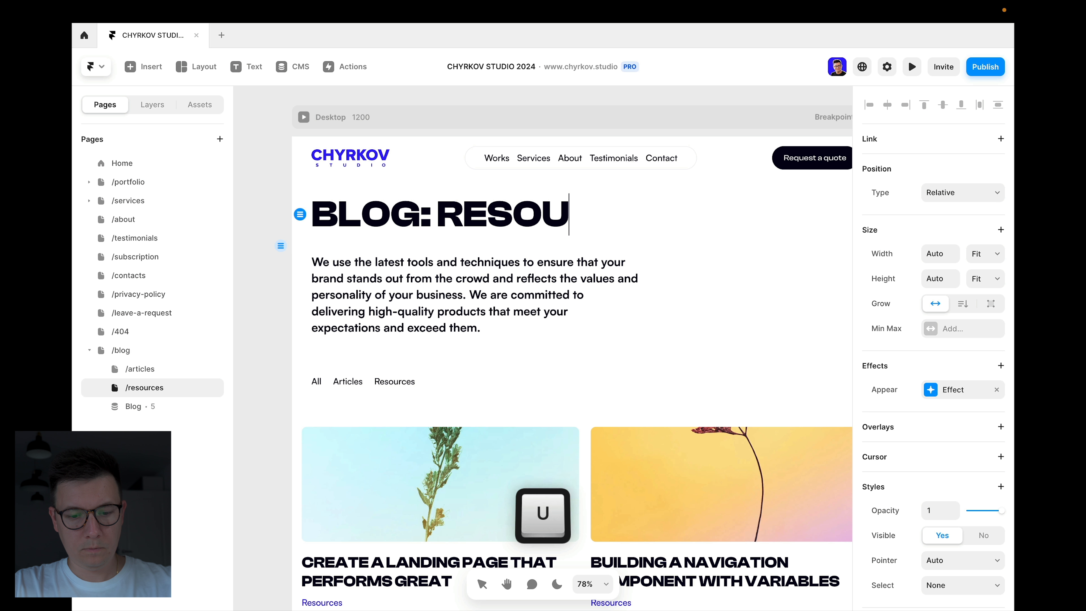
pyautogui.write('RCES')
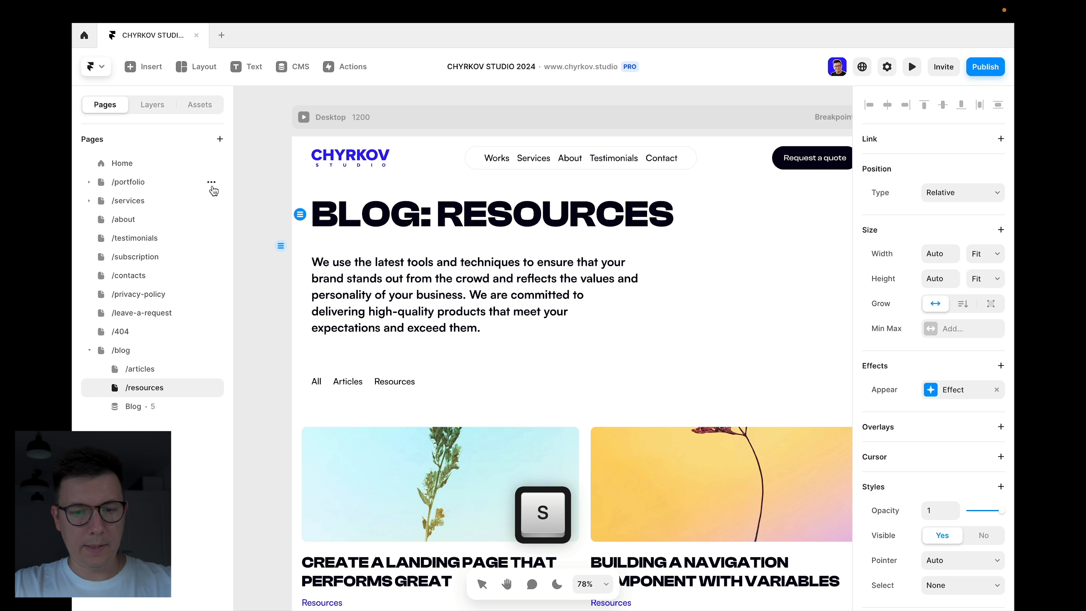
pyautogui.press('Escape')
pyautogui.scroll(-3, 312, 457)
pyautogui.click(543, 171)
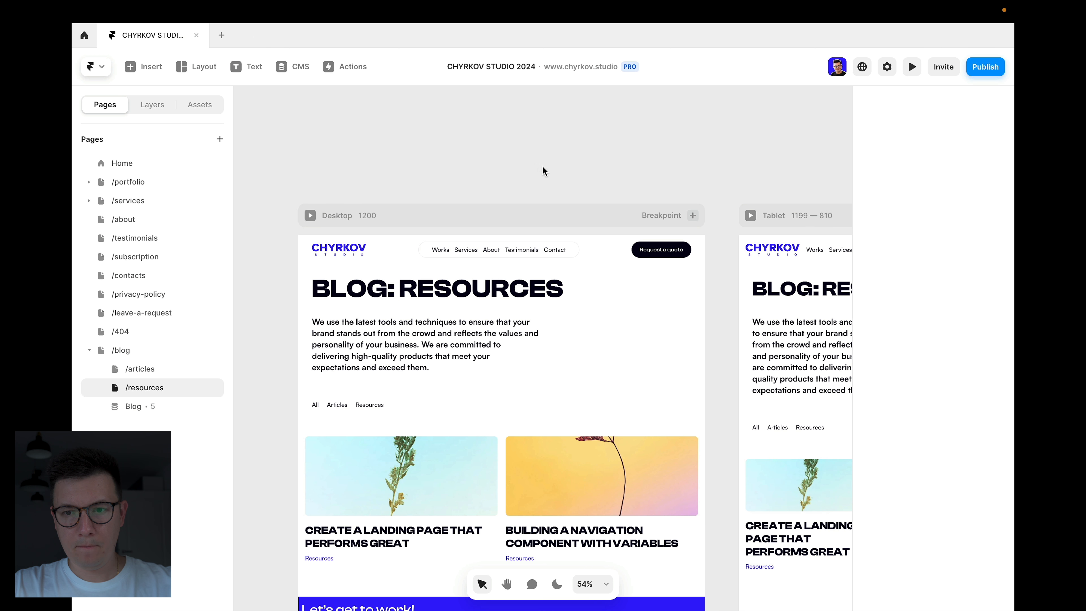
# Step: Preview the /resources page and follow the Articles and All filter links to check each page's heading and highlighted link
pyautogui.click(912, 66)
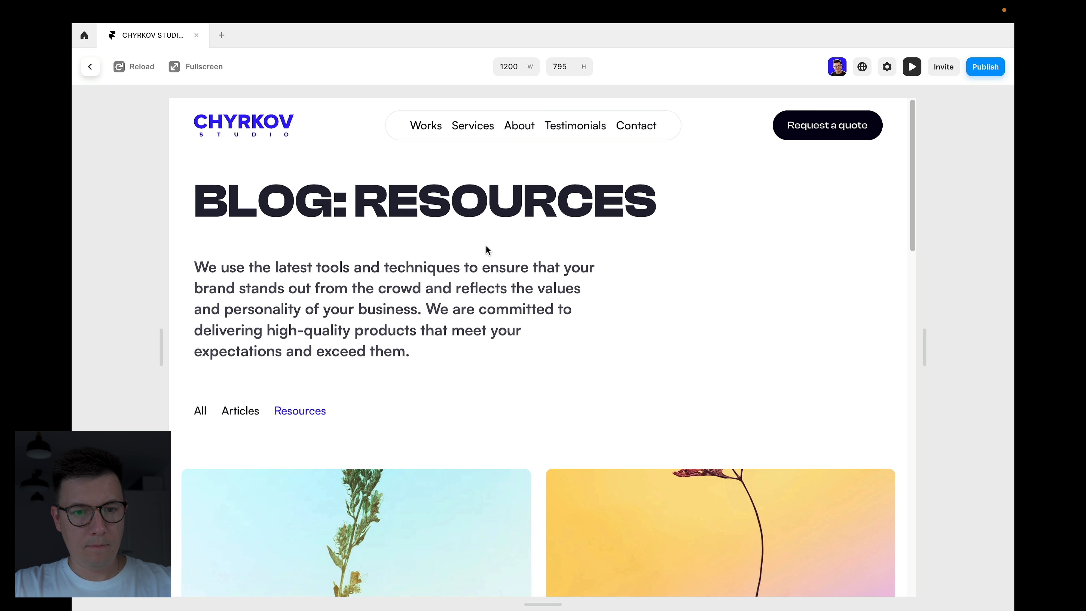
pyautogui.scroll(-5, 362, 328)
pyautogui.scroll(3, 299, 347)
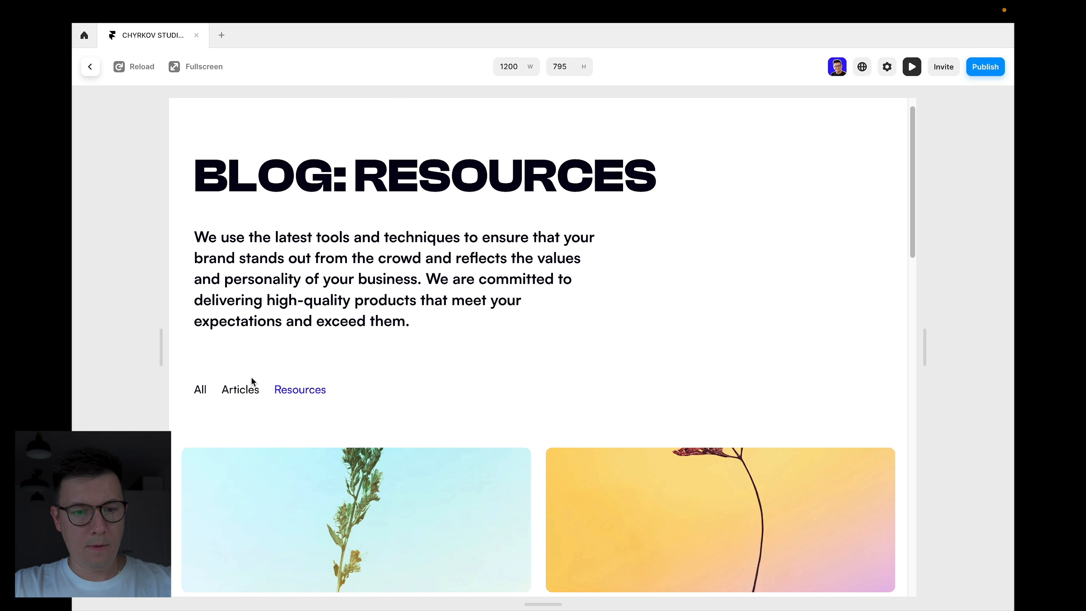
pyautogui.click(243, 392)
pyautogui.click(201, 412)
pyautogui.scroll(-4, 432, 299)
pyautogui.scroll(4, 440, 314)
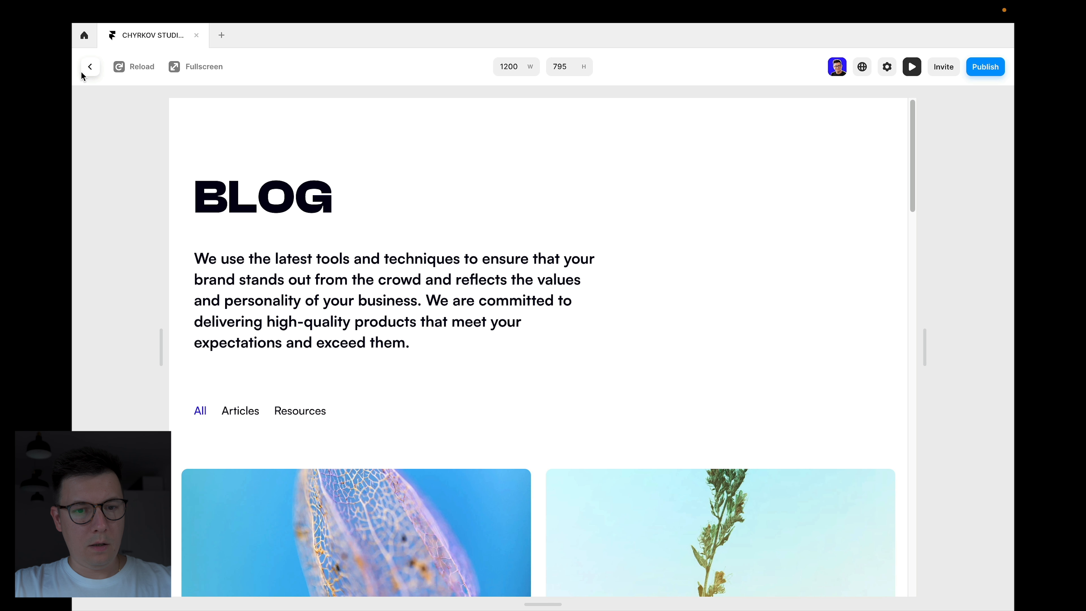
# Step: Close the preview and open the /blog page on the canvas
pyautogui.click(89, 69)
pyautogui.scroll(-3, 393, 358)
pyautogui.scroll(2, 394, 358)
pyautogui.hscroll(1, 394, 358)
pyautogui.scroll(1, 393, 353)
pyautogui.click(95, 351)
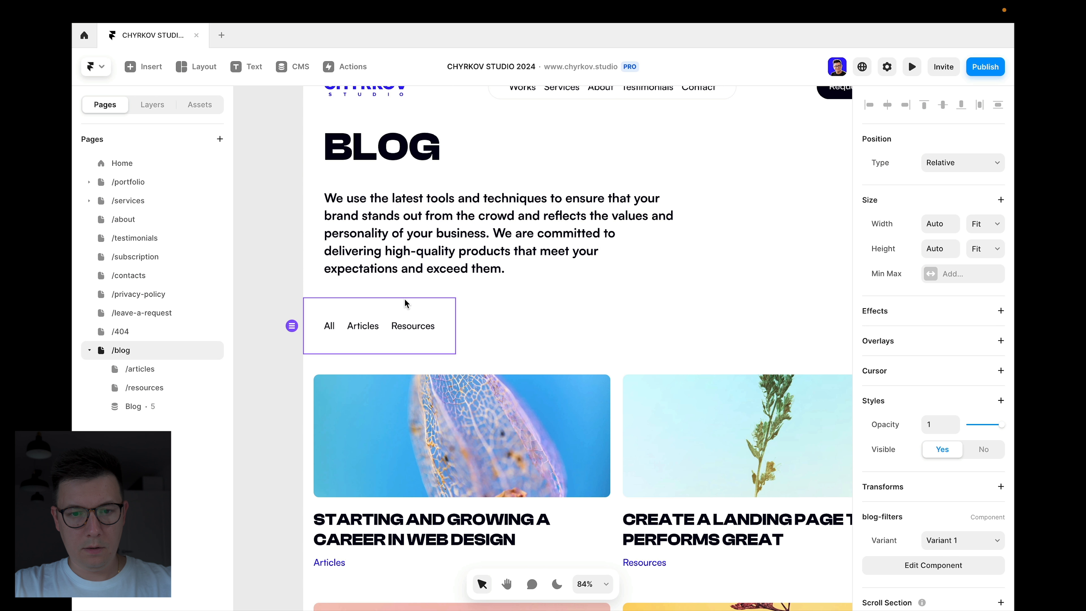
pyautogui.scroll(-3, 475, 303)
pyautogui.scroll(-1, 554, 276)
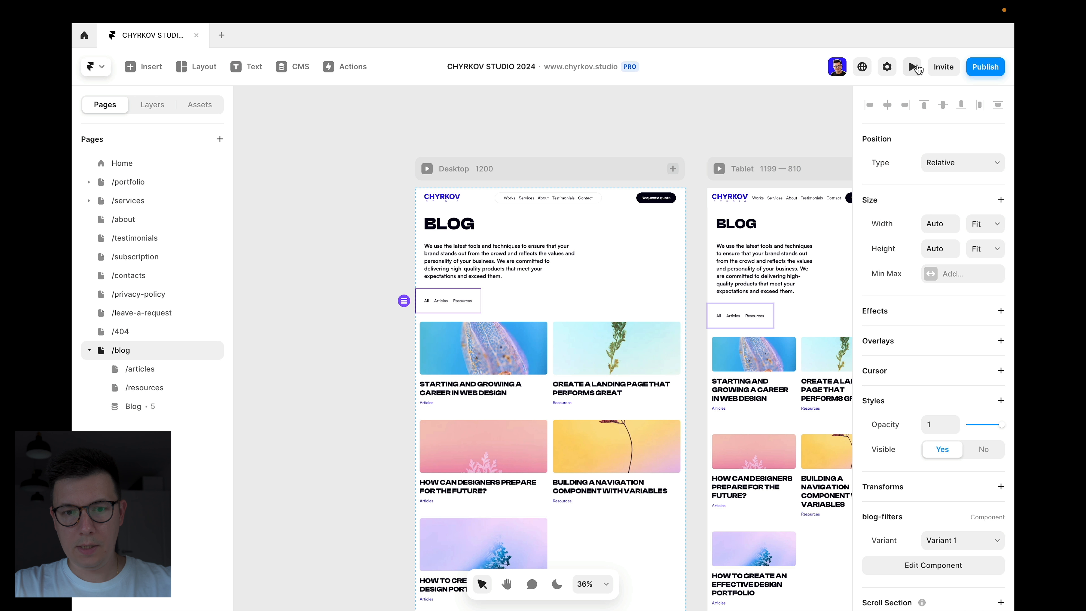
# Step: Preview the /blog page, open the "Starting and Growing a Career in Web Design" post, look through it, and return to the canvas
pyautogui.click(912, 66)
pyautogui.scroll(-5, 398, 244)
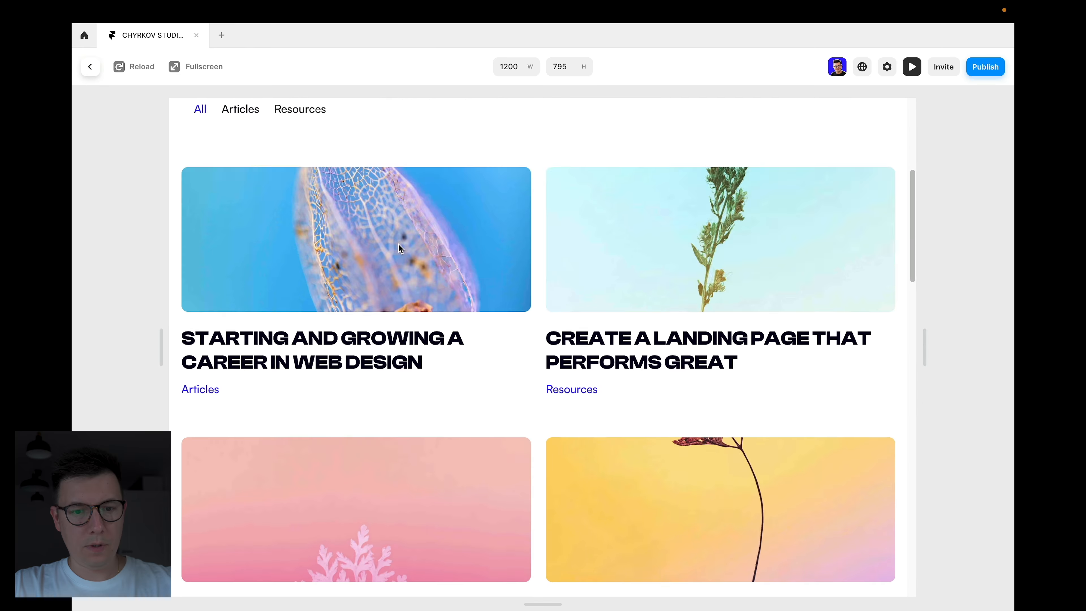
pyautogui.scroll(3, 398, 244)
pyautogui.click(347, 358)
pyautogui.scroll(-5, 475, 386)
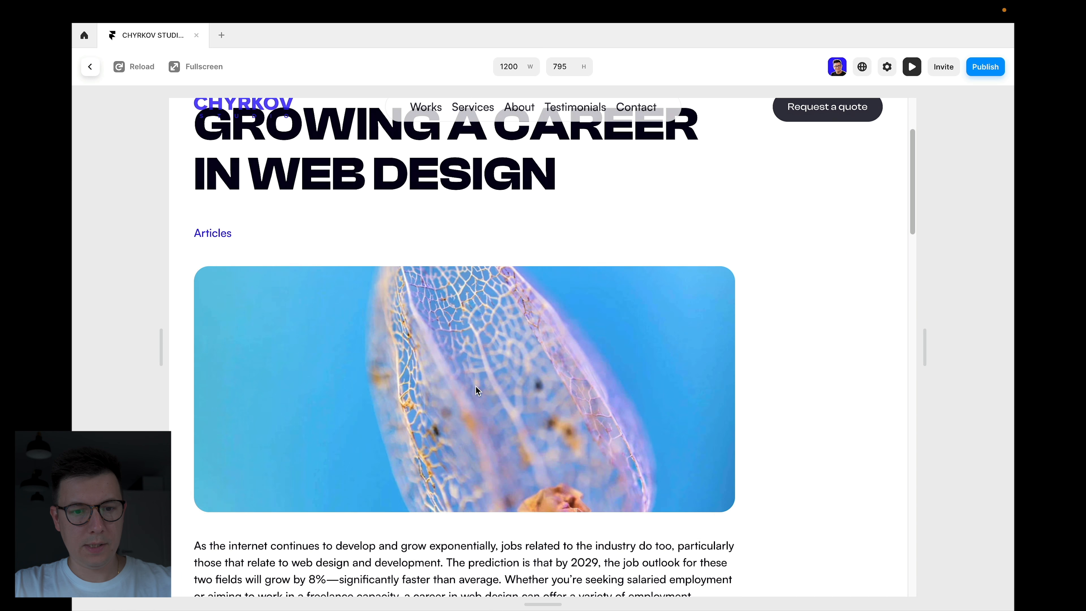
pyautogui.scroll(7, 475, 386)
pyautogui.scroll(-8, 418, 377)
pyautogui.scroll(6, 465, 413)
pyautogui.click(91, 68)
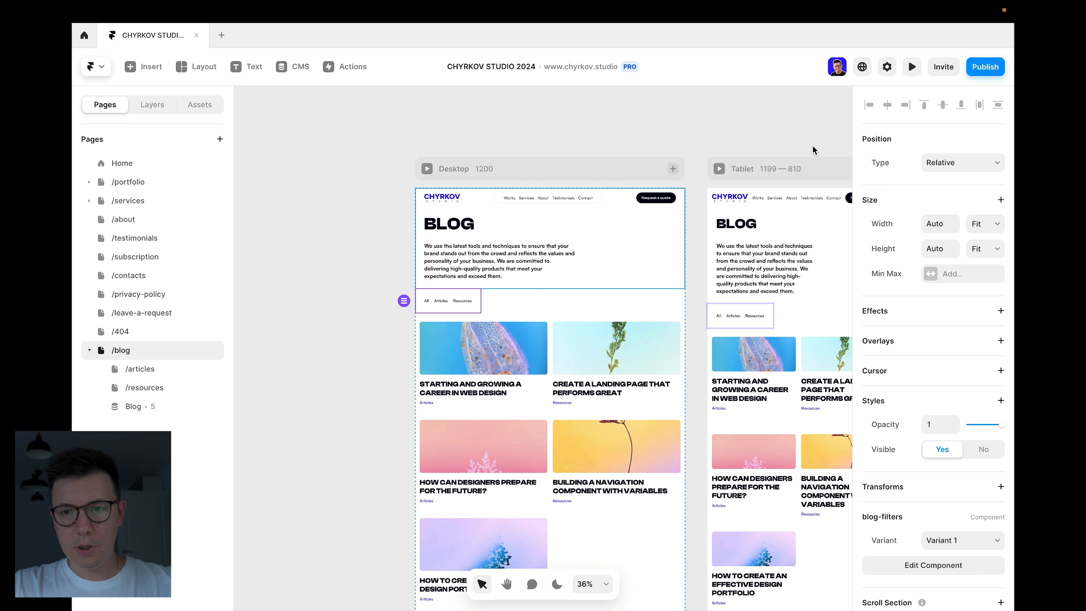
# Step: Preview the blog again, follow the Resources filter, examine the "Building a Navigation Component with Variables" post to its end, and exit the preview
pyautogui.click(919, 67)
pyautogui.scroll(-5, 488, 335)
pyautogui.scroll(4, 311, 313)
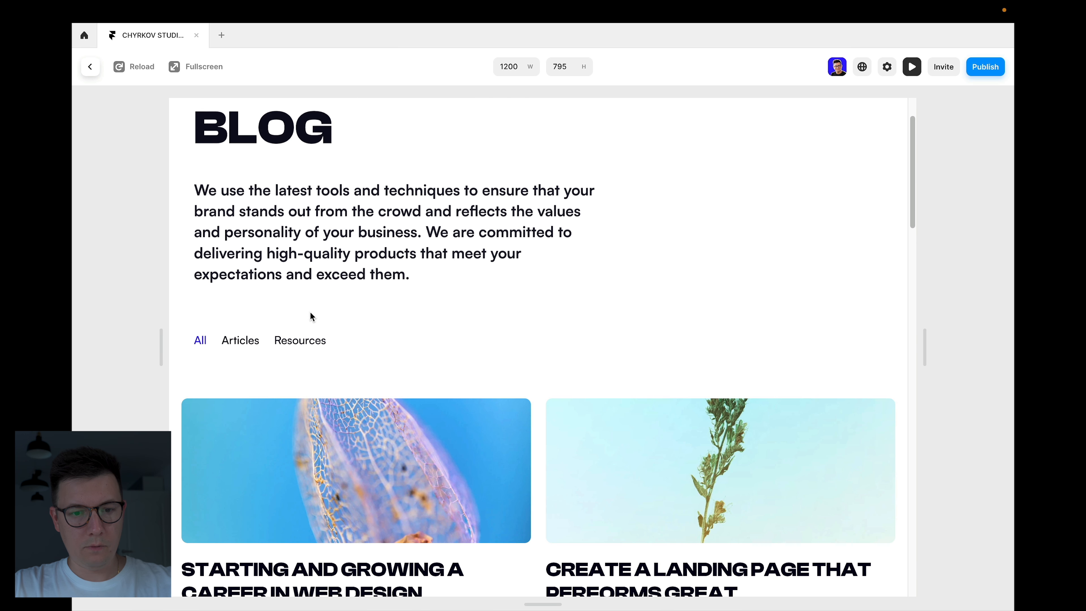
pyautogui.click(300, 349)
pyautogui.scroll(-5, 536, 405)
pyautogui.click(625, 373)
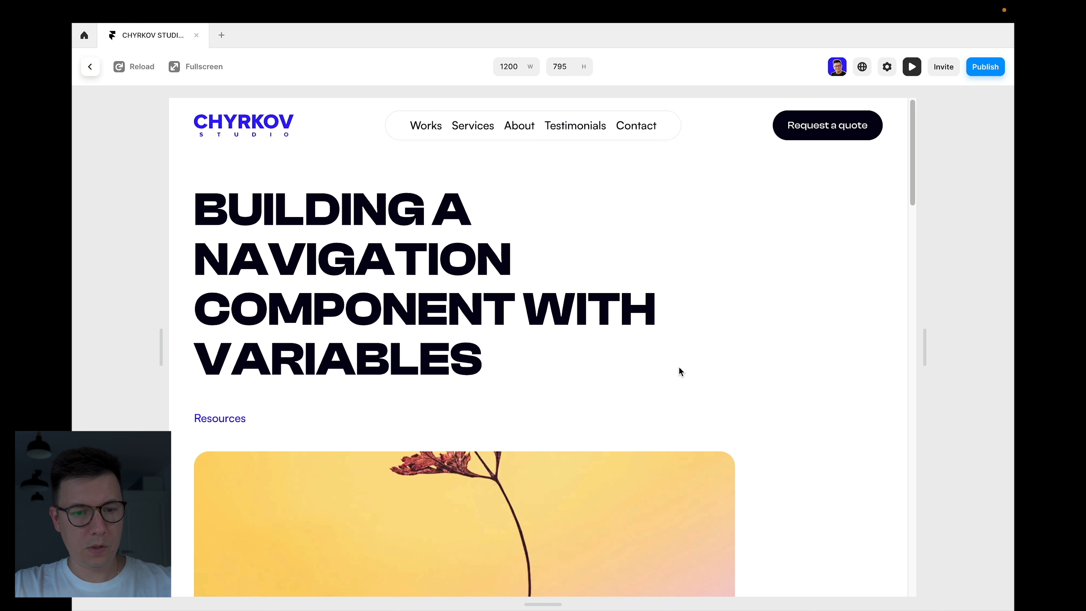
pyautogui.scroll(-3, 500, 359)
pyautogui.scroll(-5, 406, 300)
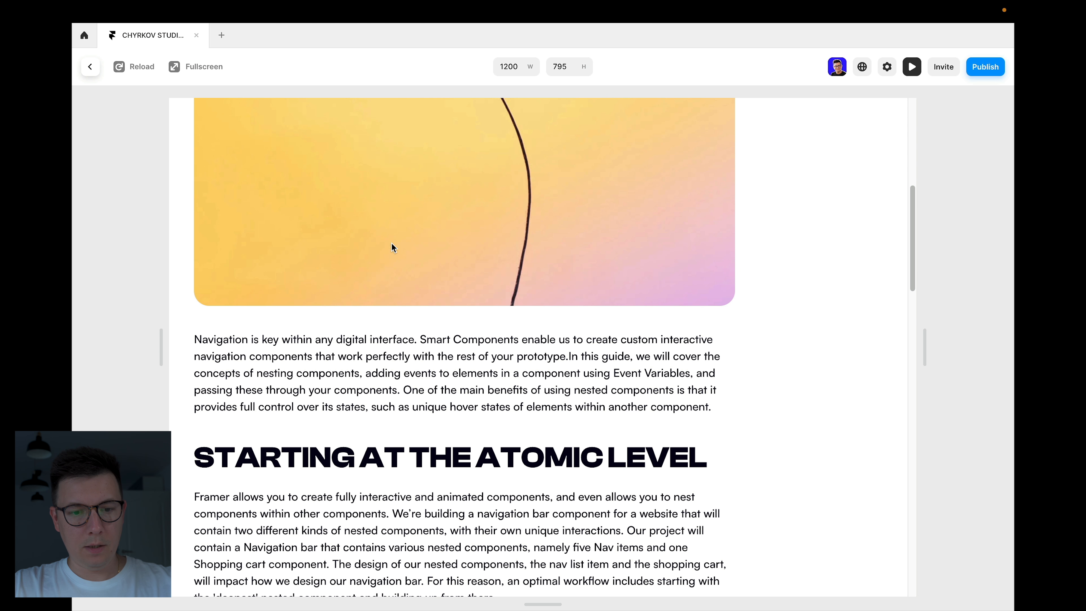
pyautogui.scroll(-15, 533, 265)
pyautogui.scroll(20, 471, 300)
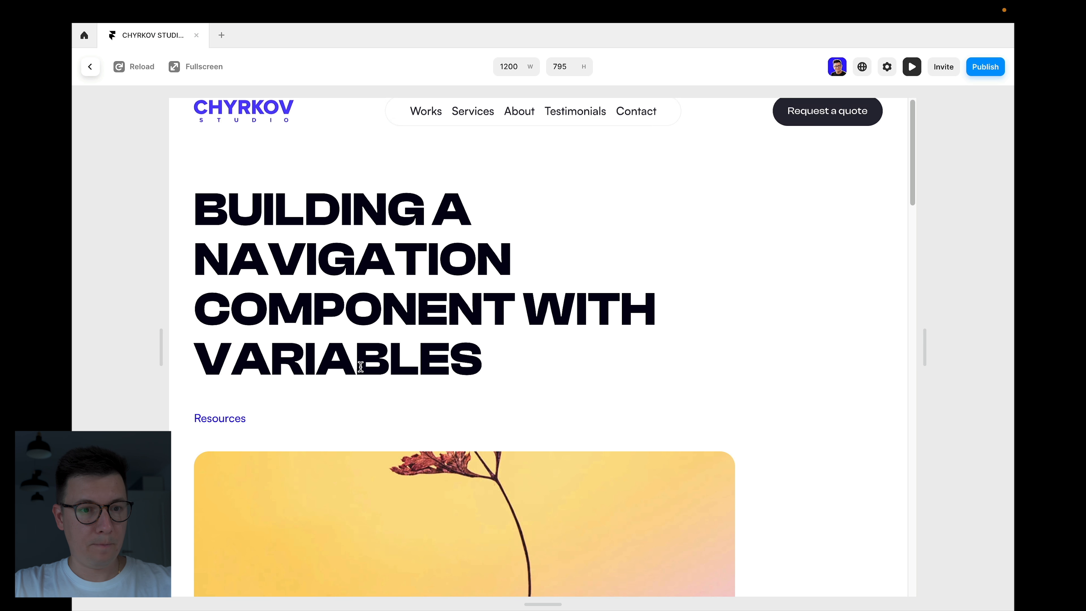
pyautogui.press('Escape')
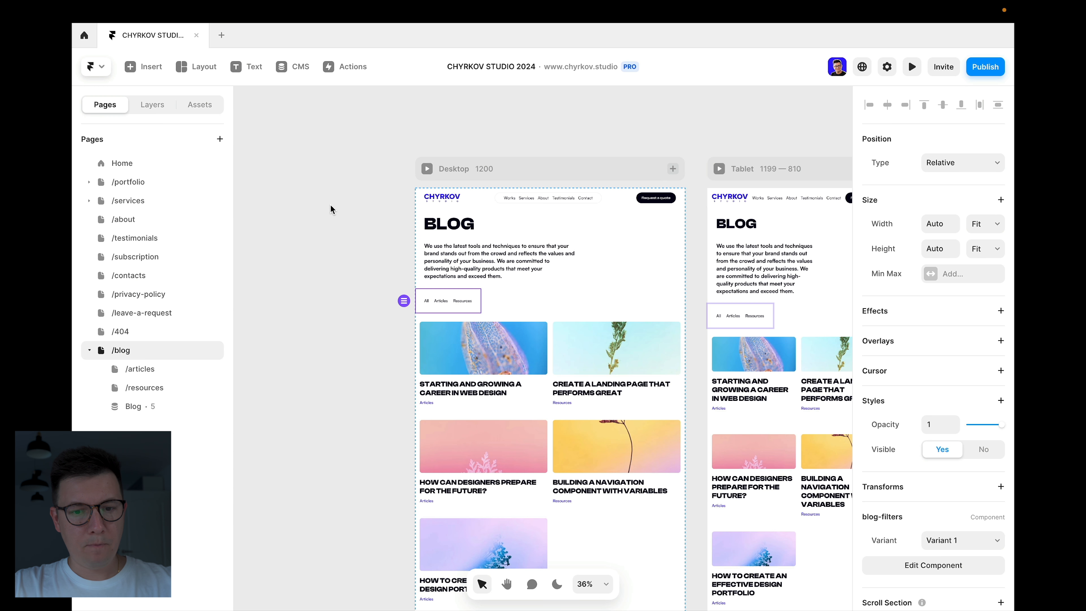
# Step: Copy the post collection list from the /blog page and paste it into the Desktop breakpoint of the Blog detail page
pyautogui.scroll(-3, 307, 314)
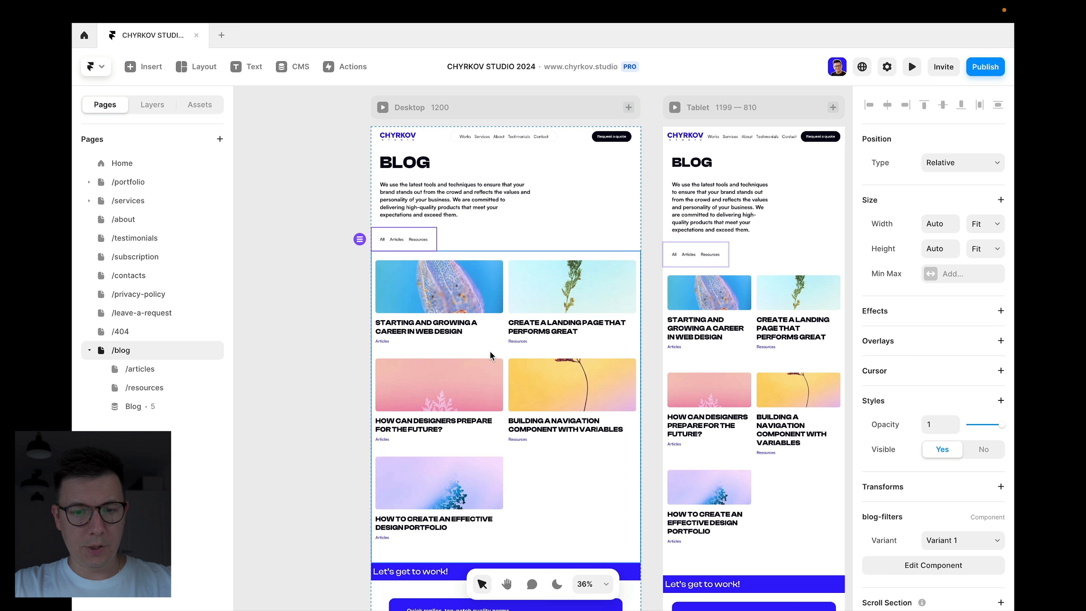
pyautogui.click(506, 344)
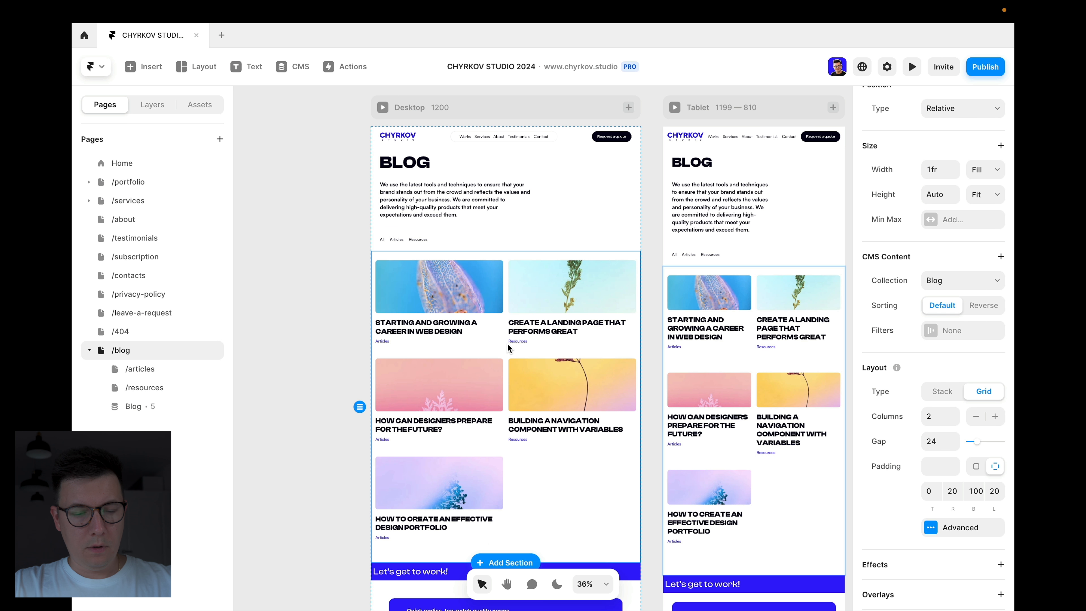
pyautogui.press('super+c')
pyautogui.click(137, 369)
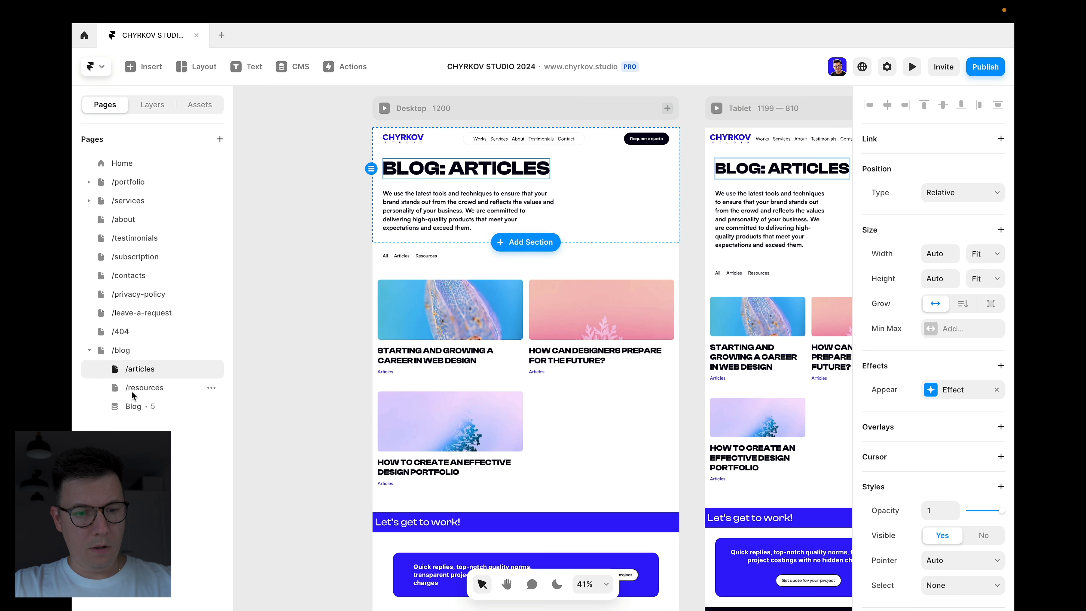
pyautogui.click(132, 392)
pyautogui.click(130, 408)
pyautogui.scroll(-1, 533, 393)
pyautogui.scroll(3, 535, 293)
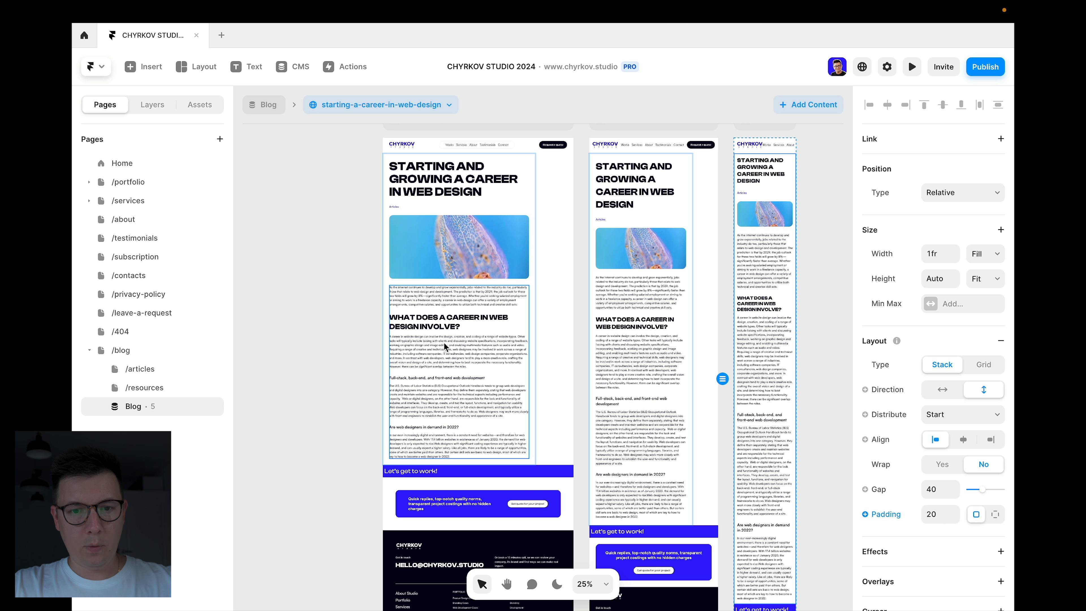
pyautogui.scroll(2, 445, 347)
pyautogui.click(490, 156)
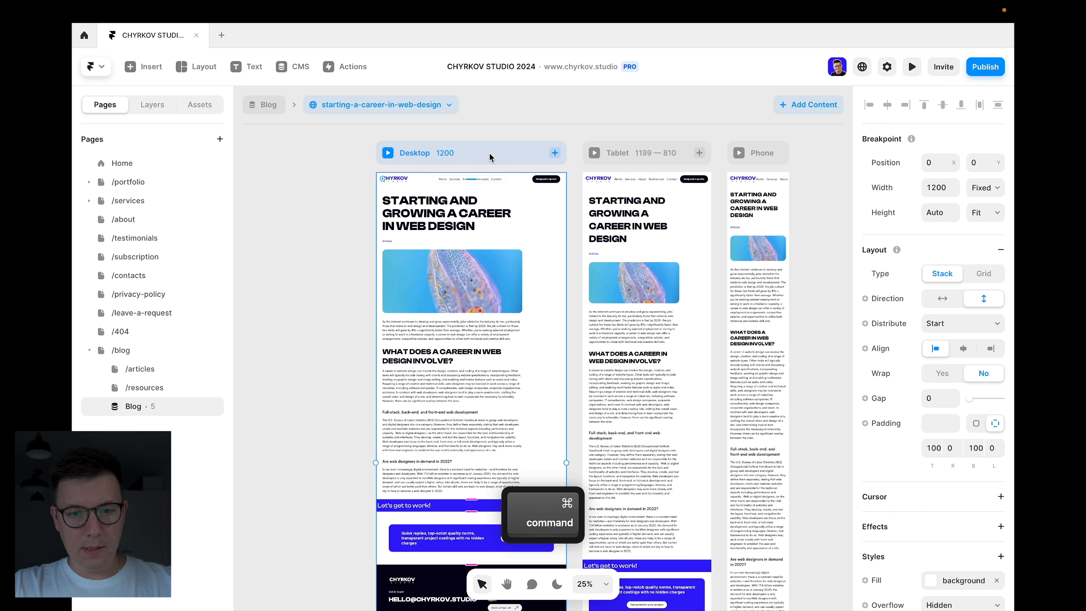
pyautogui.press('super+v')
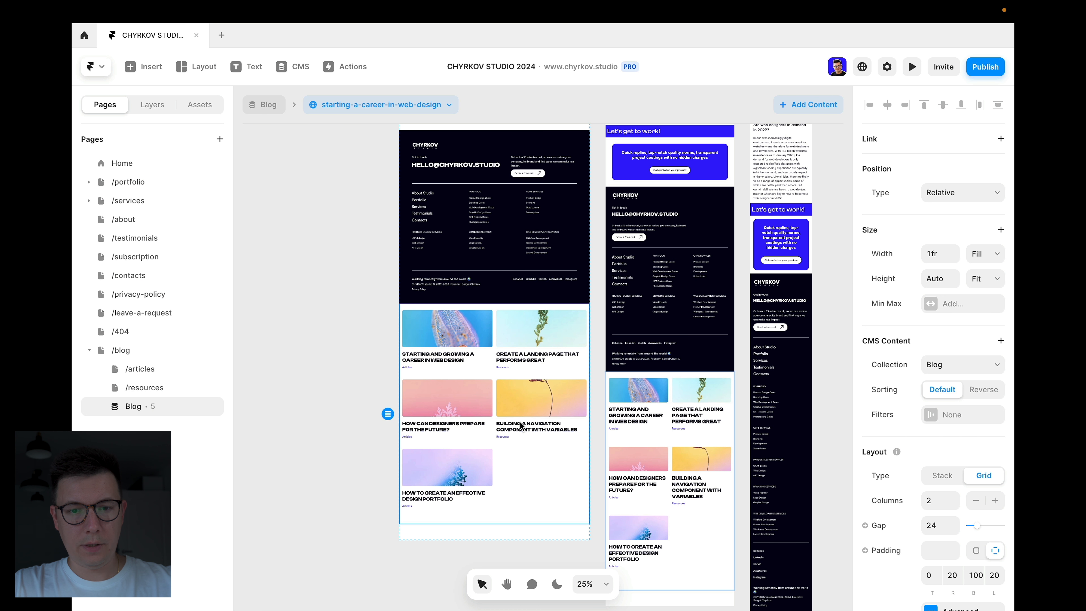
# Step: Move the pasted collection list up to sit between the article content and the "Let's get to work!" banner
pyautogui.press('Up')
pyautogui.scroll(3, 499, 363)
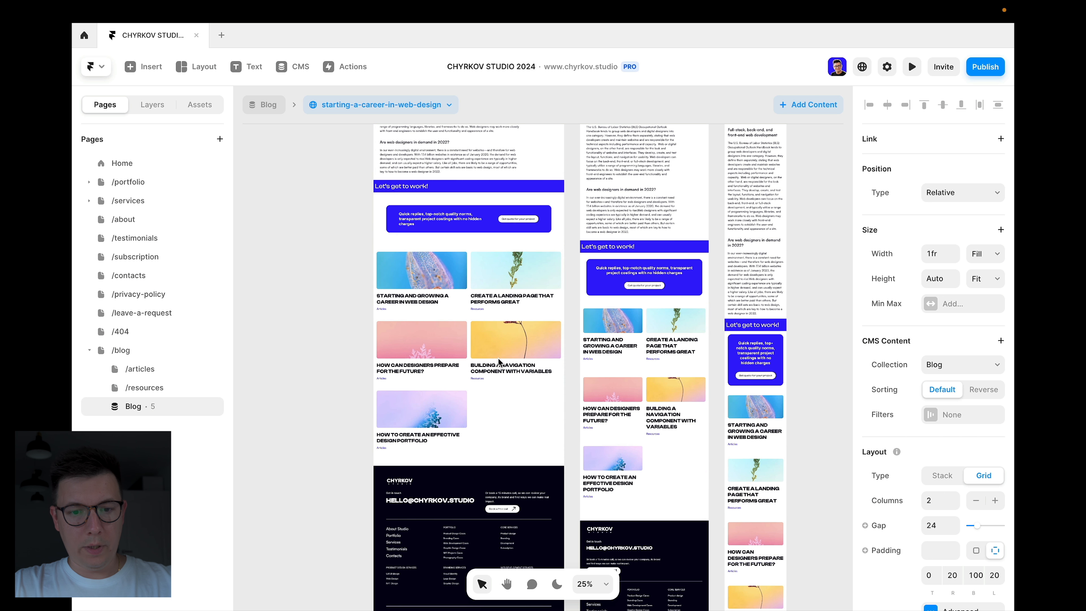
pyautogui.scroll(3, 498, 363)
pyautogui.press('Up')
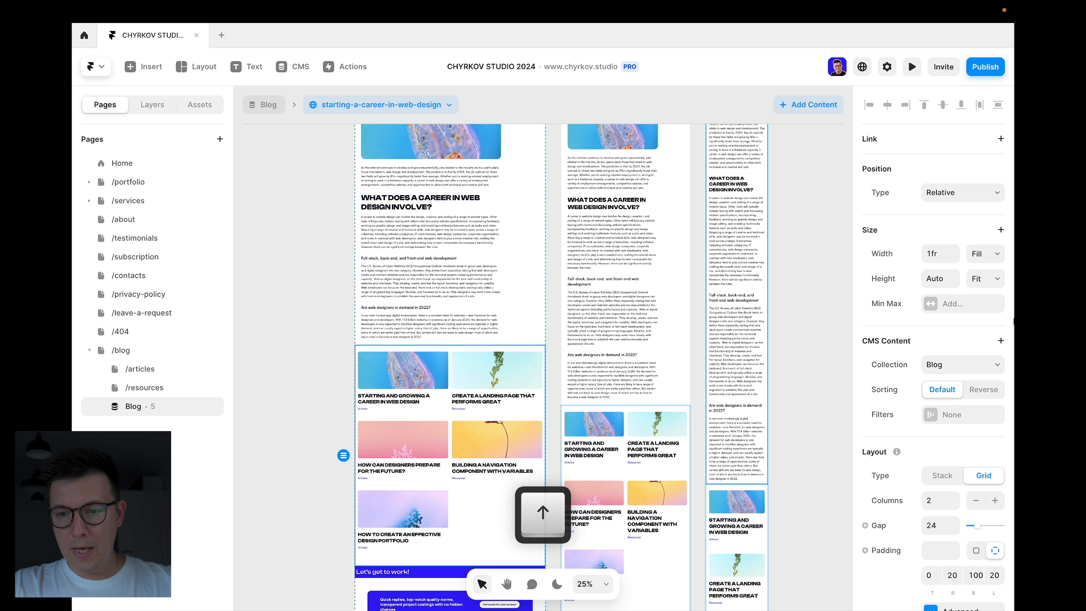
# Step: Add a filter on the Type field with the Equals condition to the pasted collection list
pyautogui.click(932, 418)
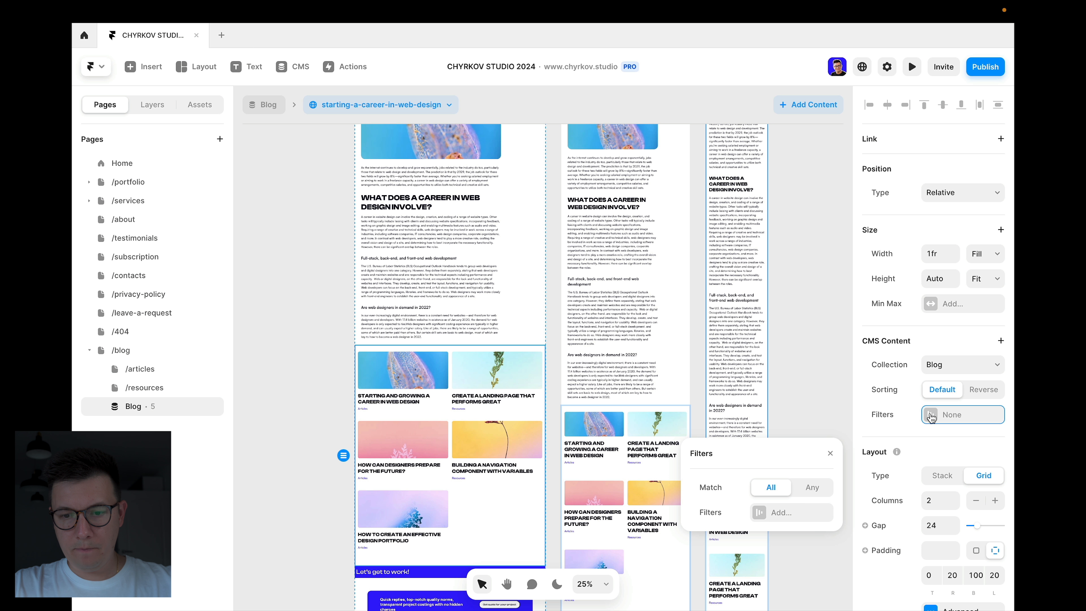
pyautogui.click(762, 514)
pyautogui.click(787, 488)
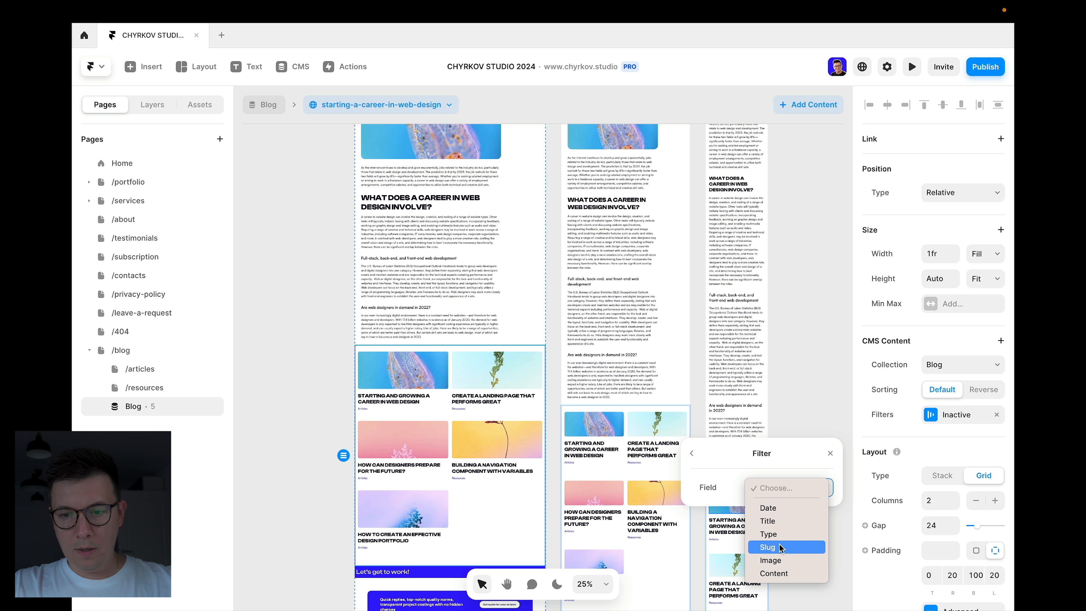
pyautogui.click(769, 534)
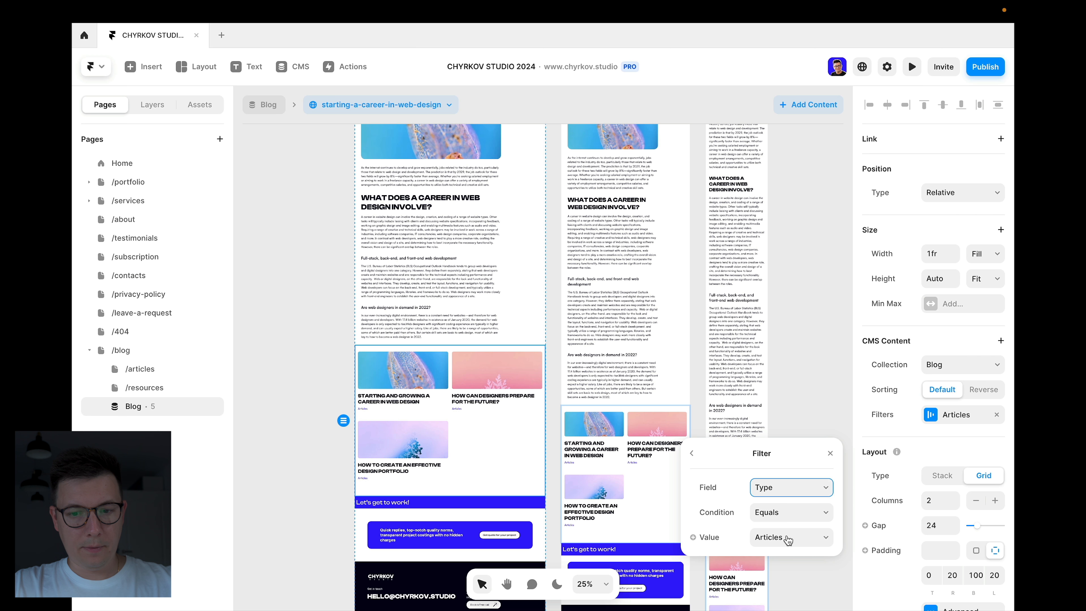
pyautogui.scroll(5, 572, 303)
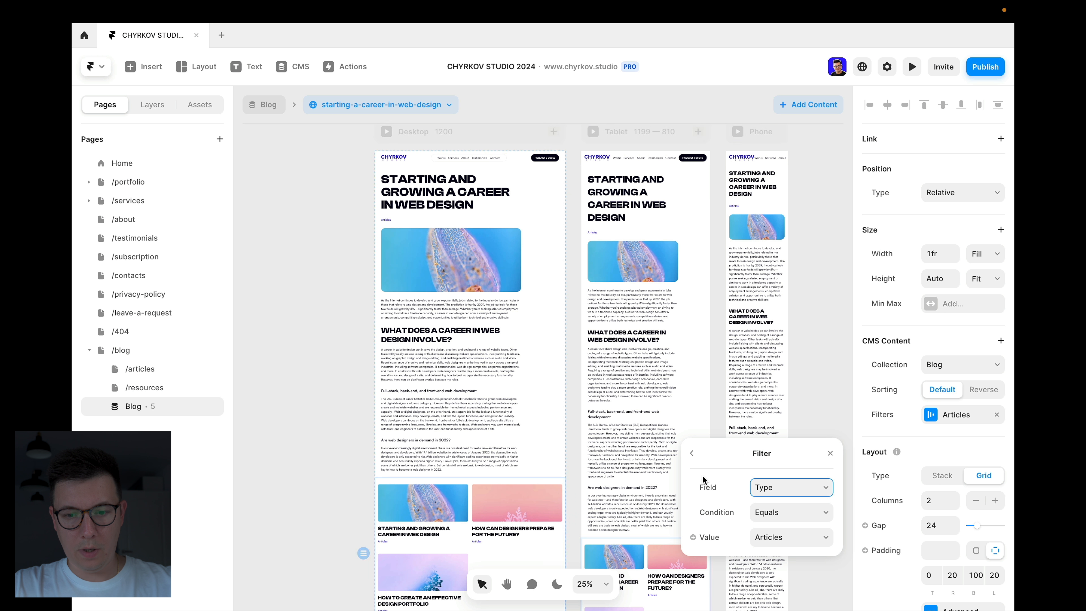
# Step: Bind the Type filter's value to the current post's Type variable and check the list against the open article
pyautogui.click(705, 538)
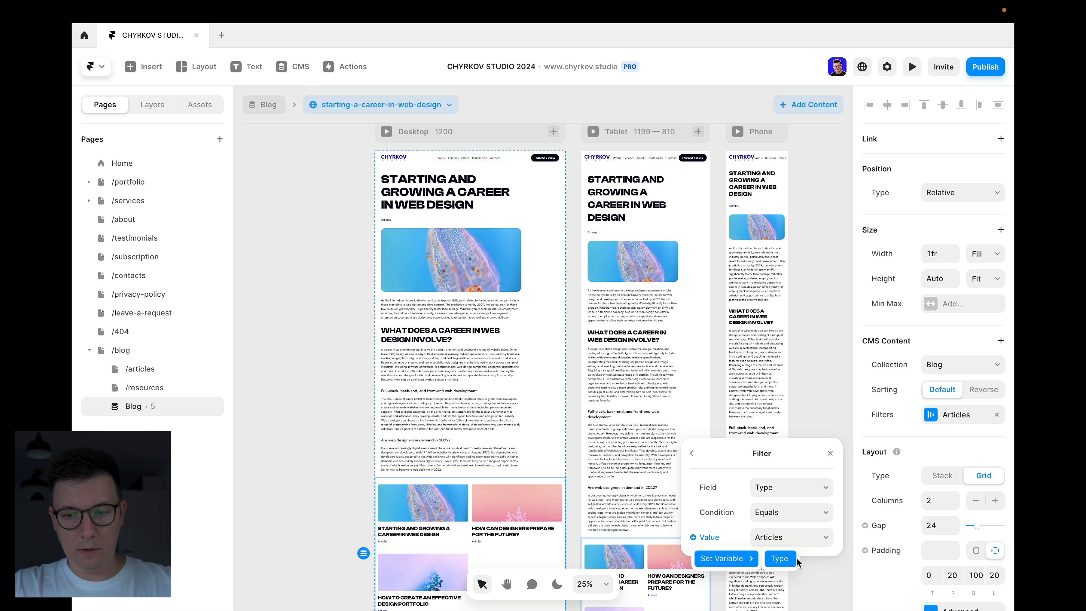
pyautogui.click(786, 562)
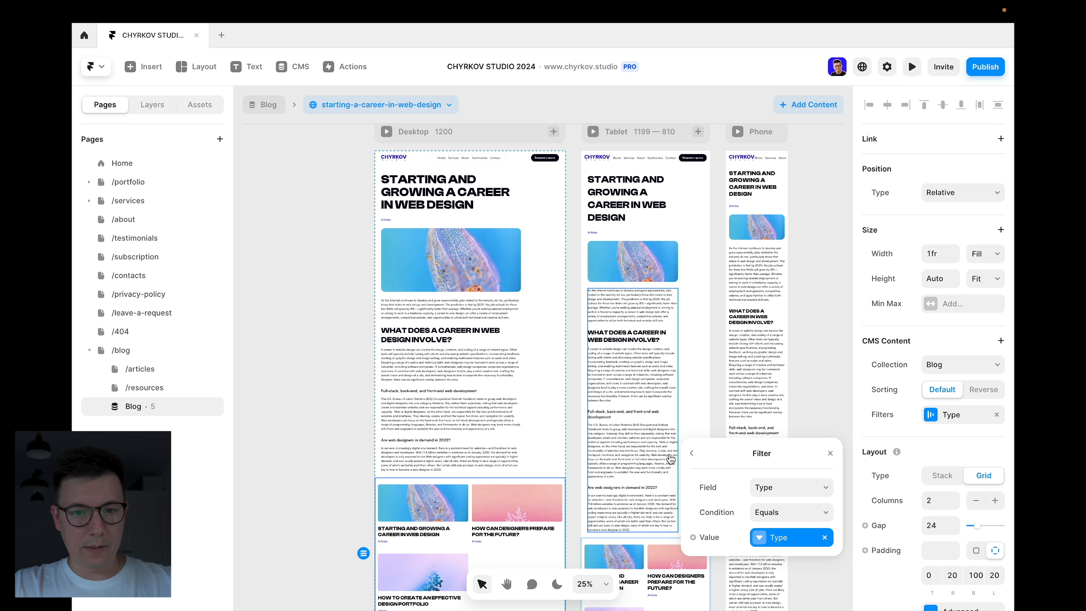
pyautogui.scroll(3, 449, 242)
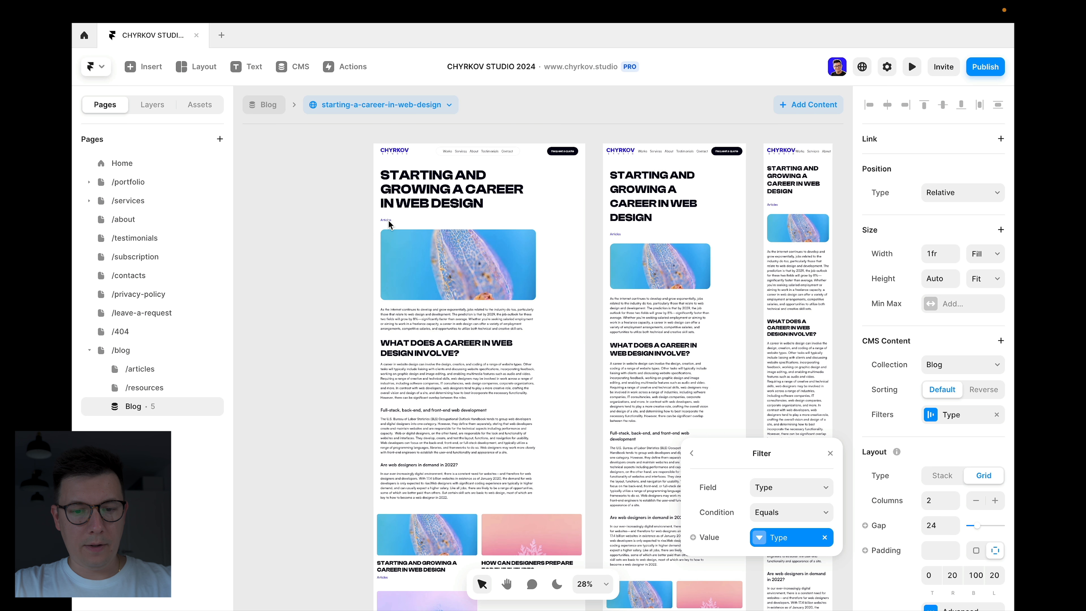
pyautogui.scroll(-5, 455, 448)
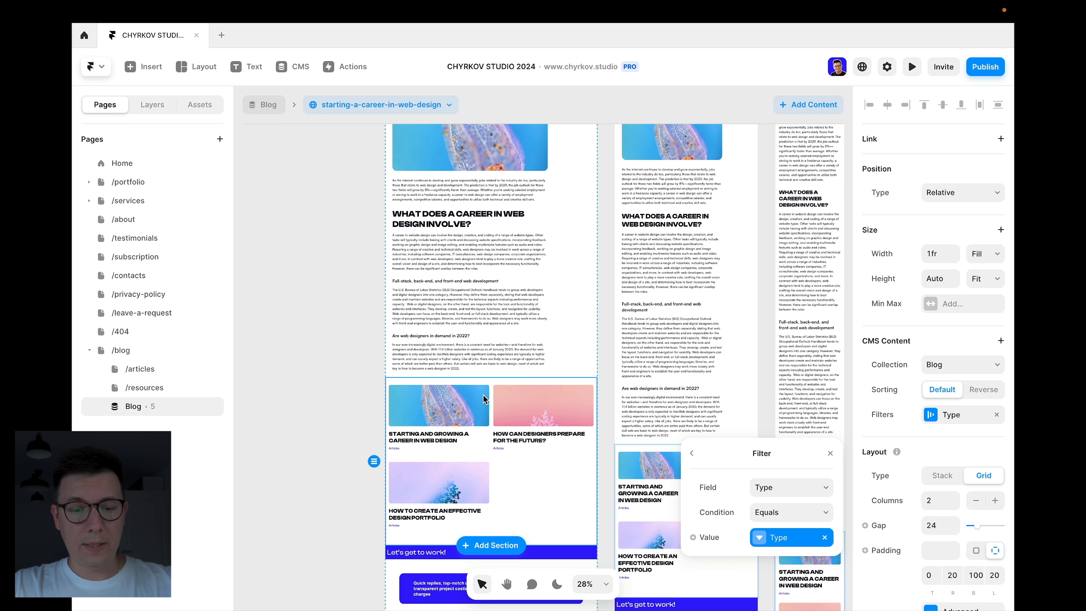
pyautogui.scroll(2, 484, 400)
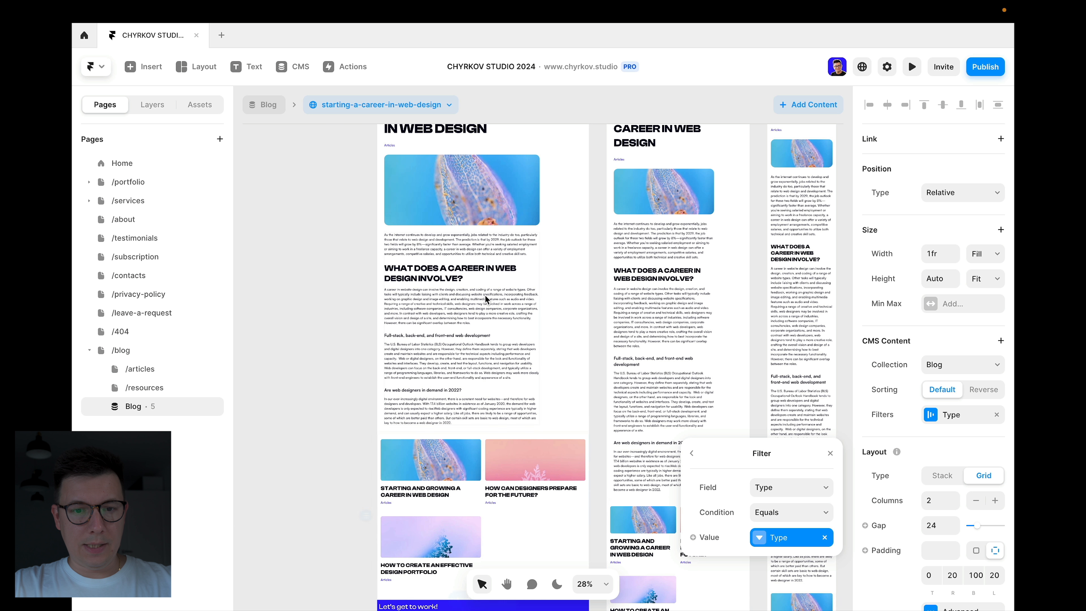
pyautogui.scroll(3, 486, 300)
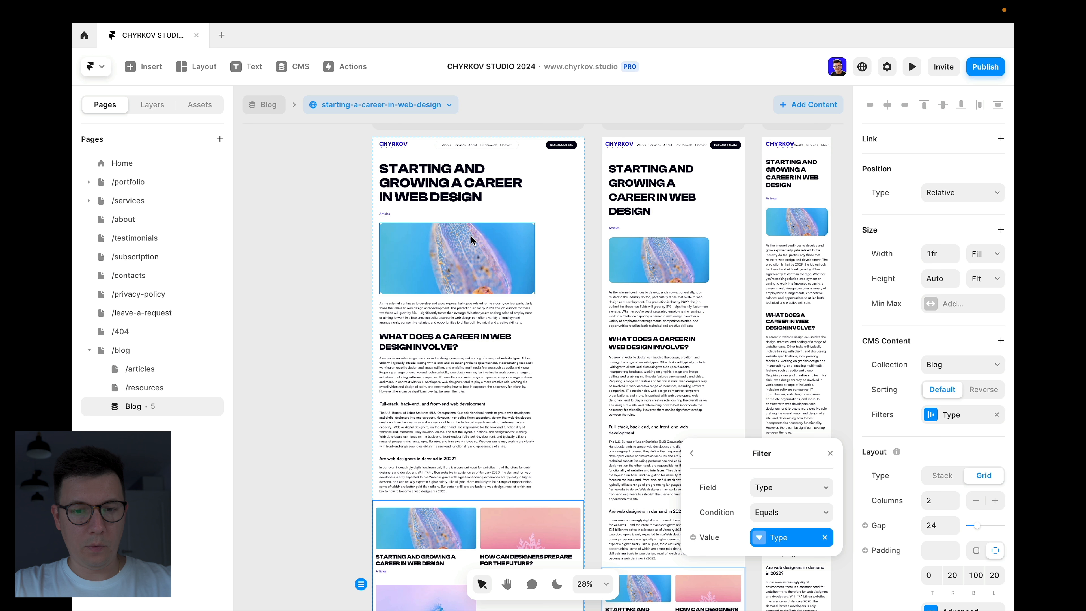
pyautogui.scroll(-4, 512, 394)
pyautogui.click(296, 400)
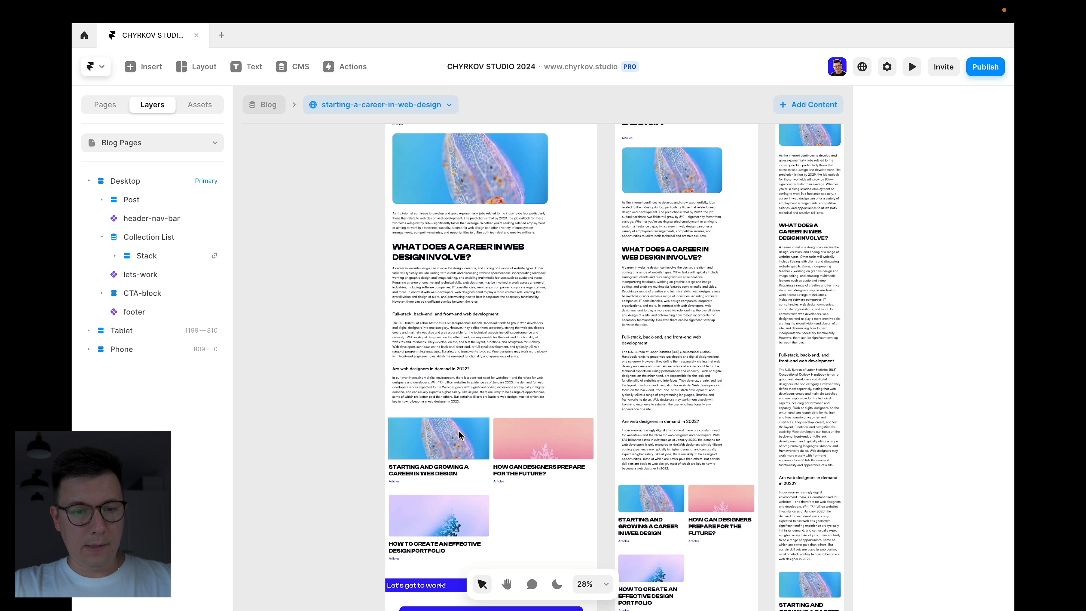
# Step: Add a second filter on the Title field with the Doesn't Contain condition to the collection list
pyautogui.click(513, 517)
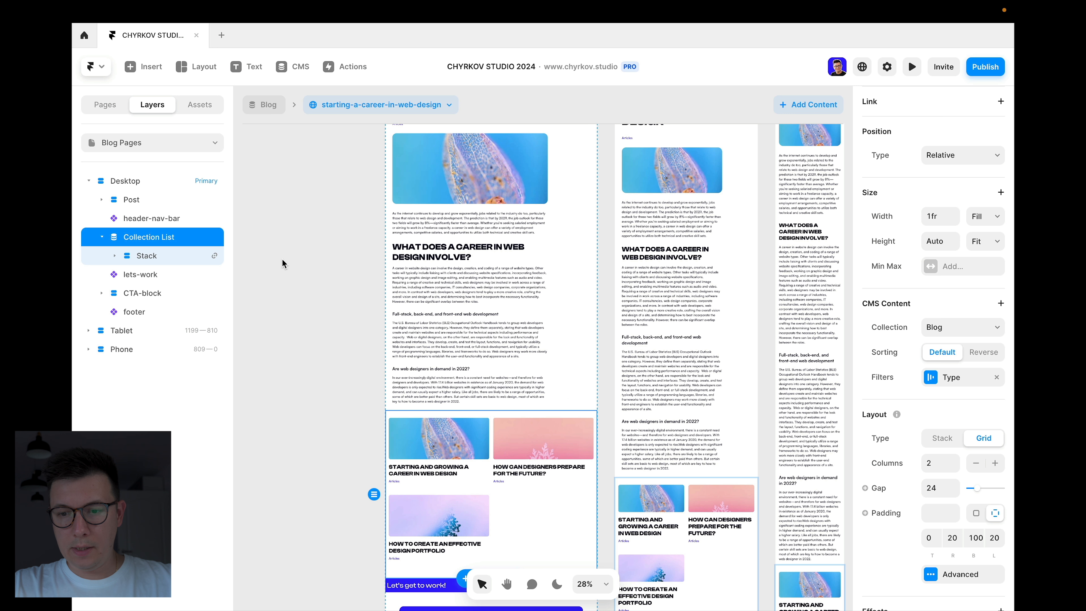
pyautogui.click(931, 379)
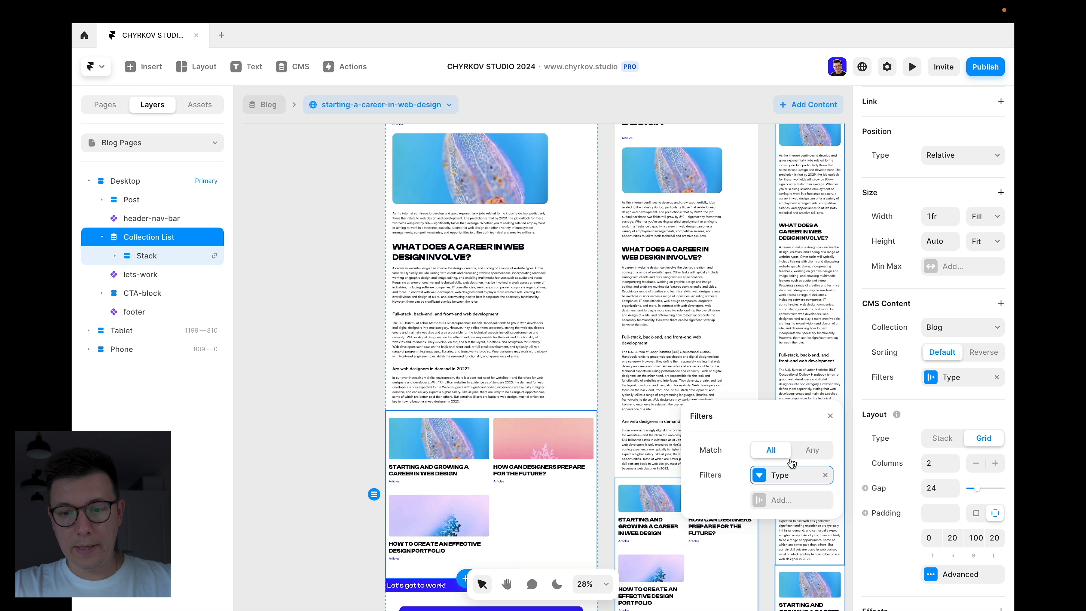
pyautogui.click(761, 500)
pyautogui.click(777, 451)
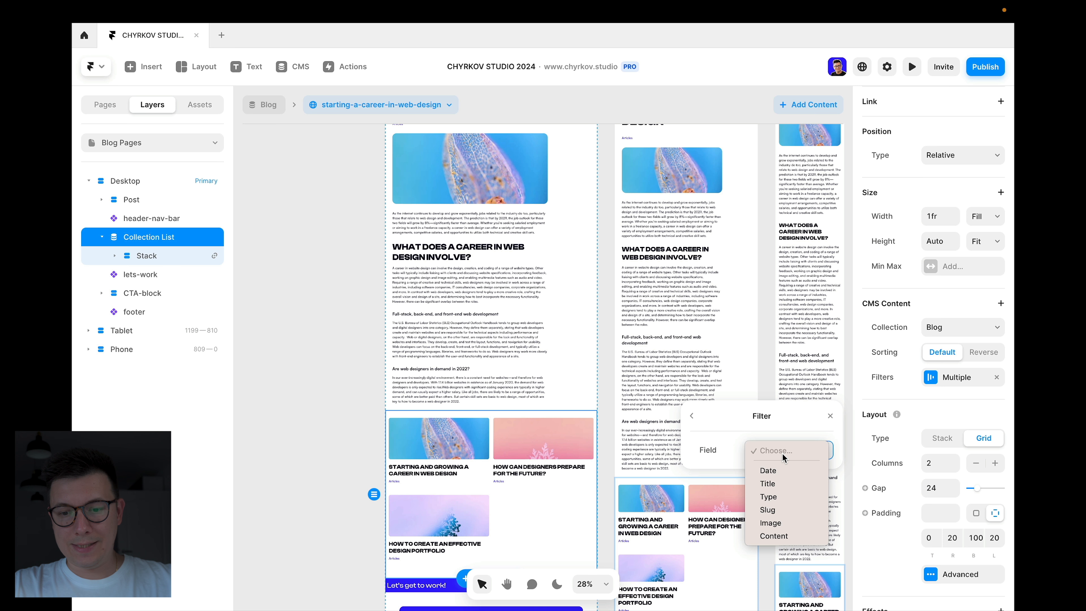
pyautogui.click(778, 486)
pyautogui.click(771, 478)
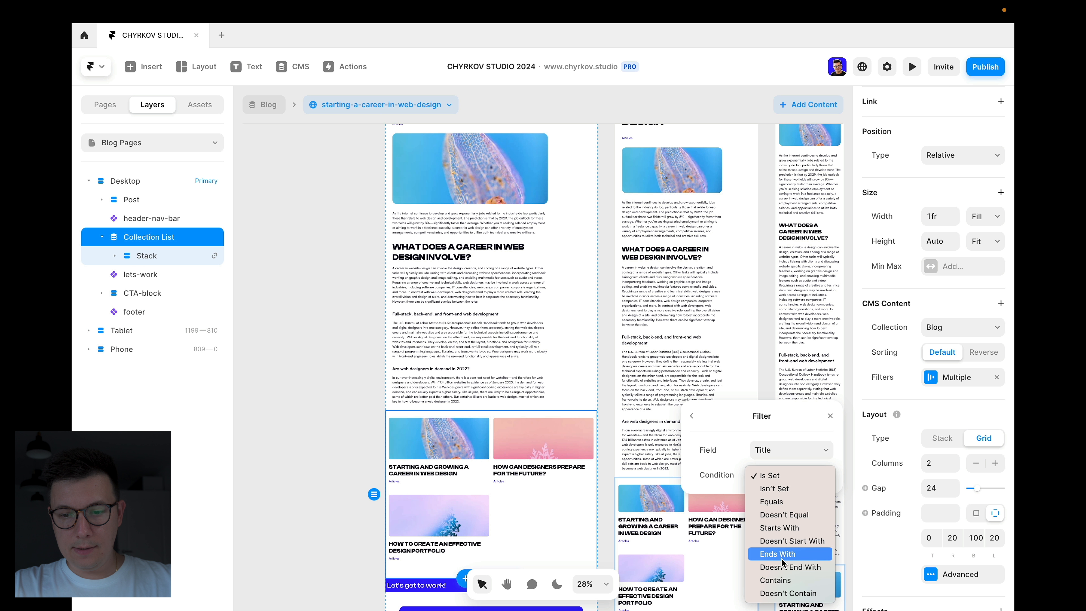
pyautogui.click(779, 595)
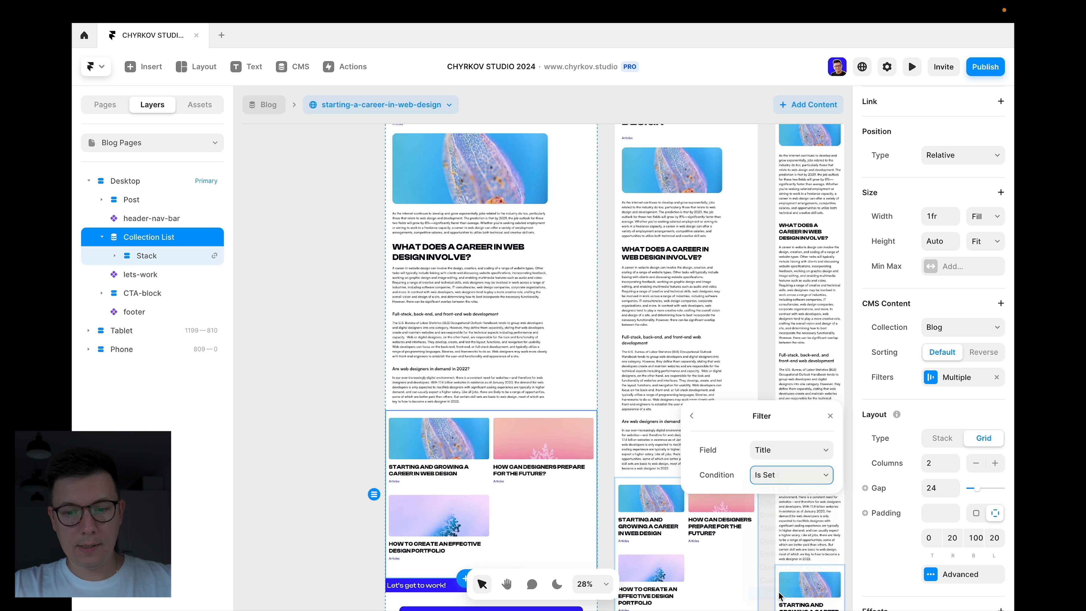
# Step: Bind the Title filter's value to the current post's Title variable and check the list against the open article
pyautogui.moveTo(747, 521)
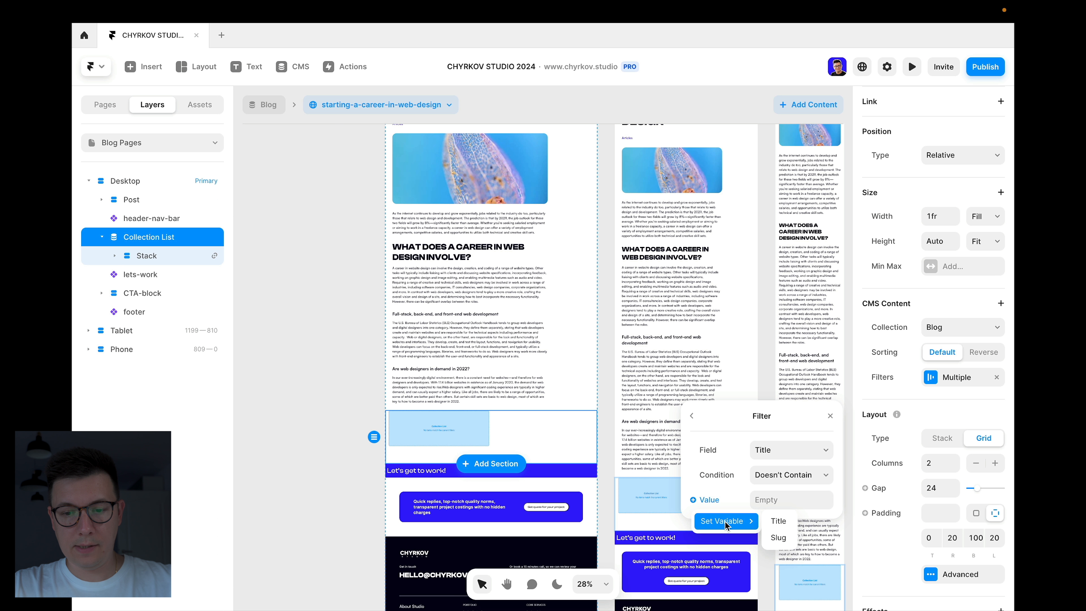
pyautogui.click(776, 522)
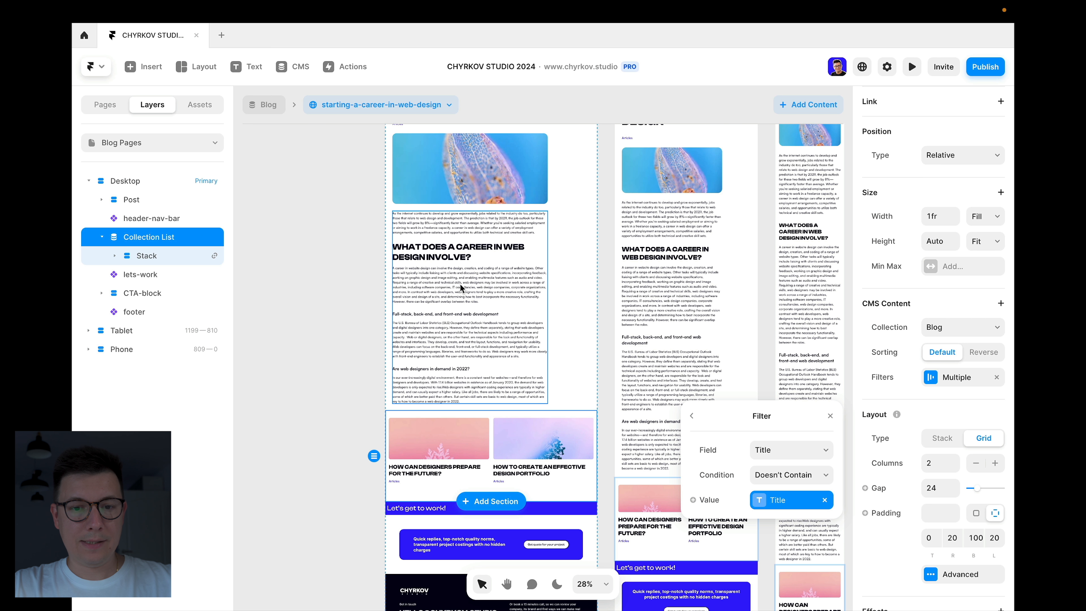
pyautogui.scroll(3, 486, 296)
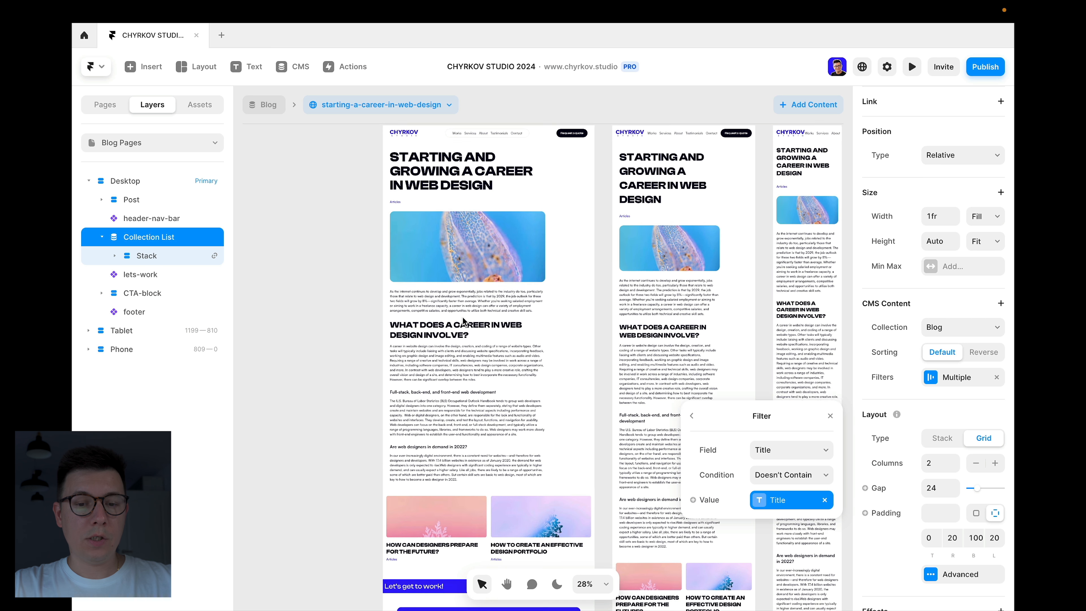
pyautogui.scroll(-5, 492, 342)
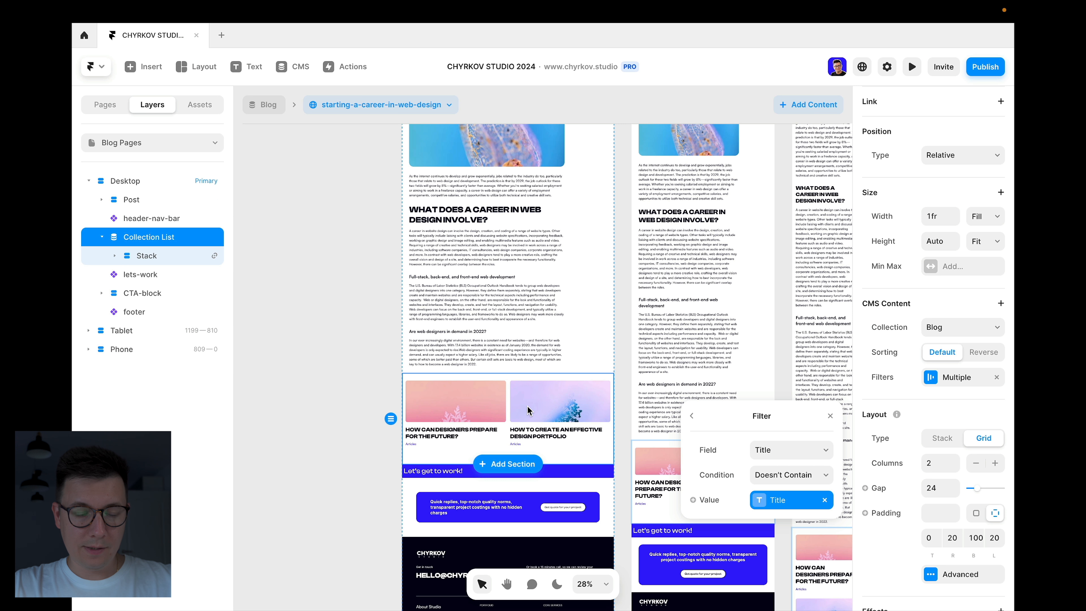
pyautogui.scroll(1, 441, 392)
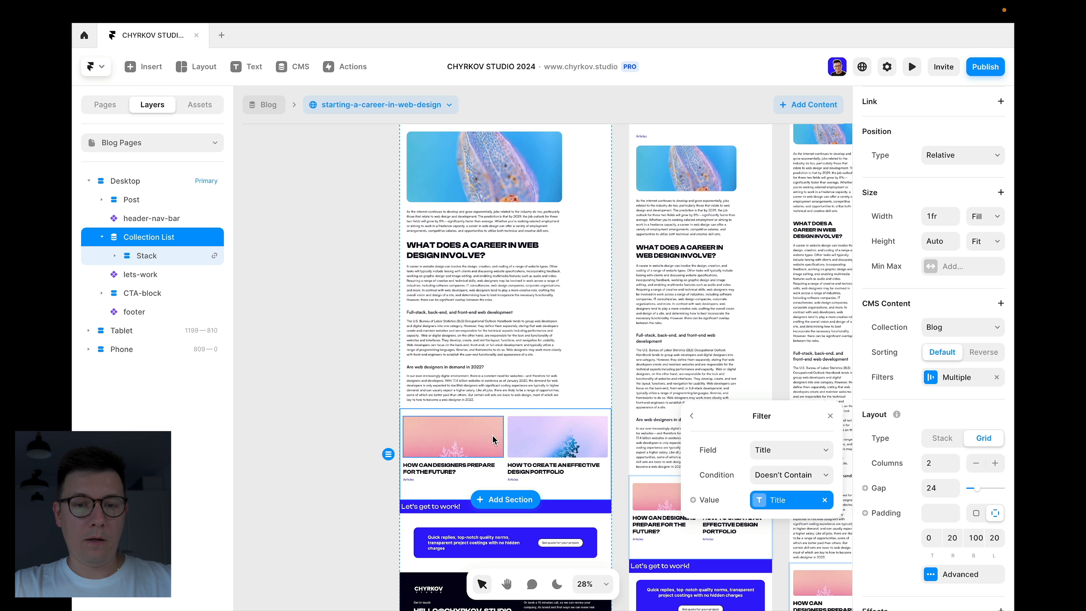
pyautogui.scroll(2, 508, 359)
pyautogui.scroll(1, 508, 359)
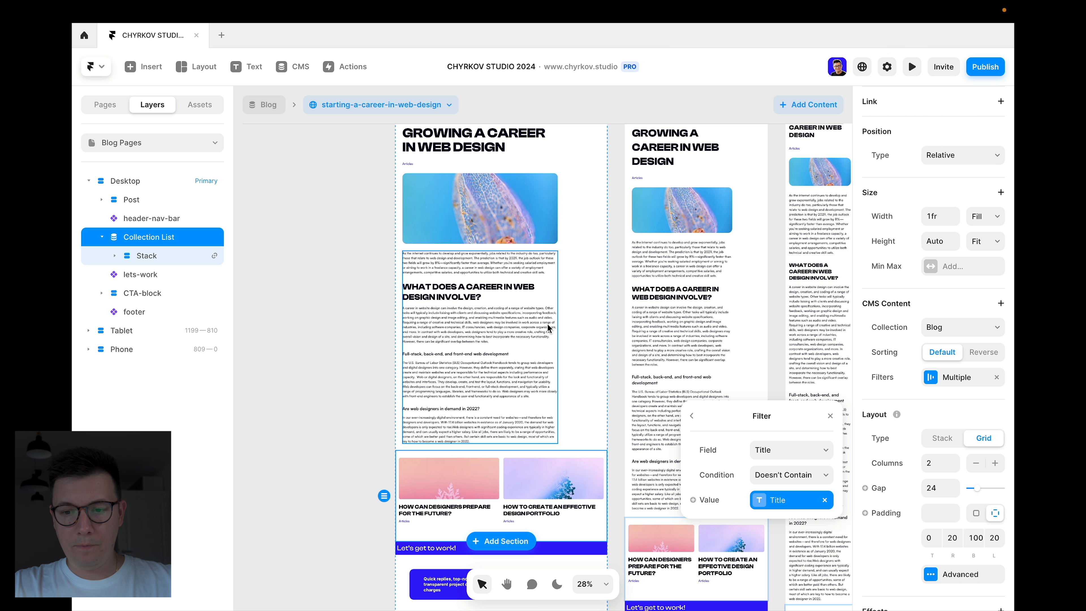
pyautogui.scroll(-3, 530, 300)
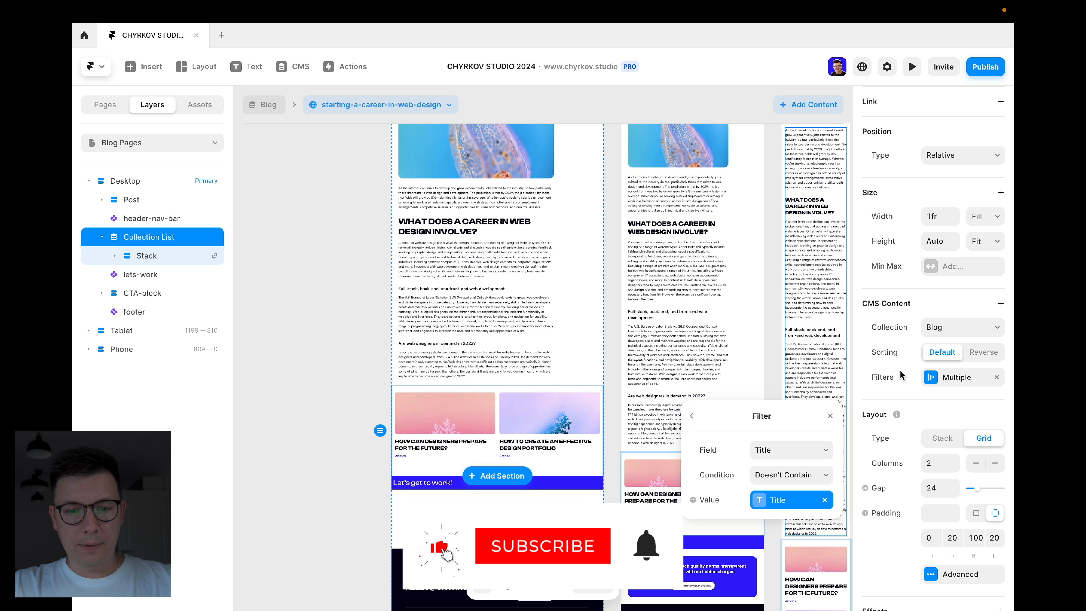
# Step: Add a limit of 4 items to the collection list's CMS content
pyautogui.click(901, 375)
pyautogui.click(1000, 303)
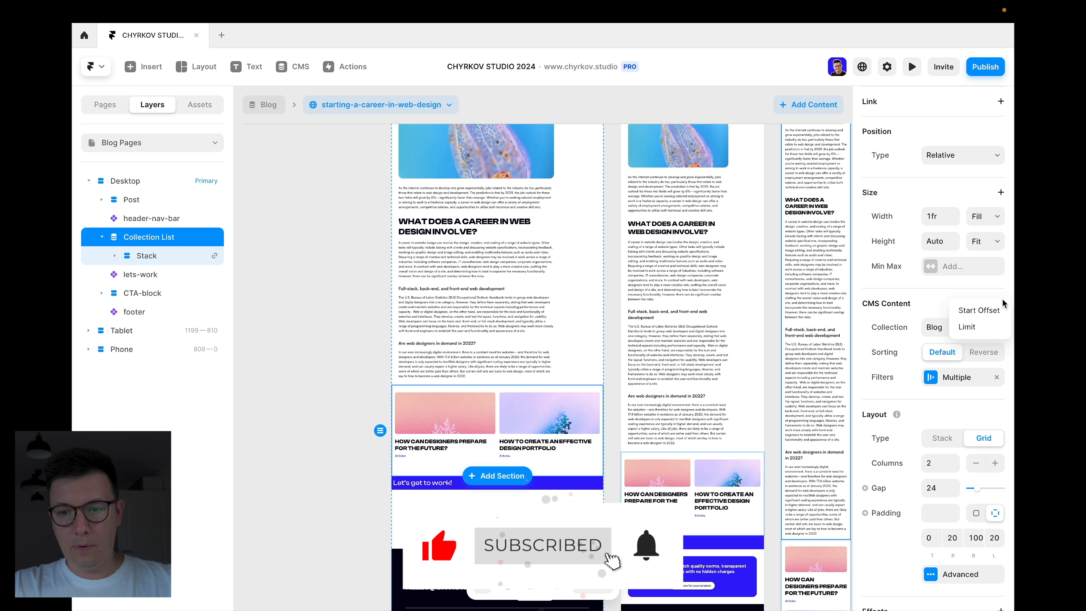
pyautogui.click(967, 327)
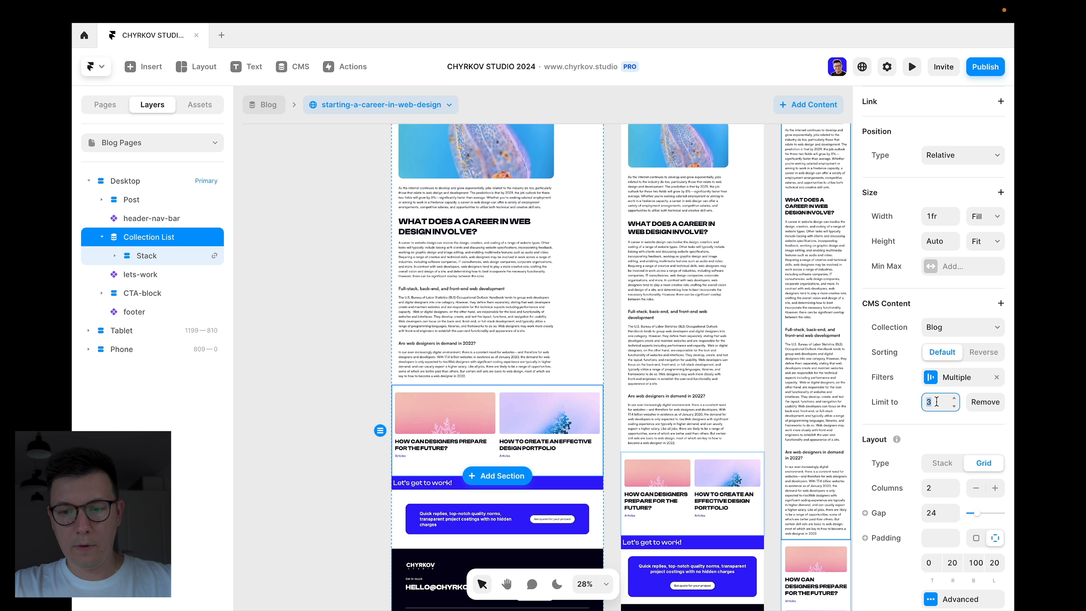
pyautogui.press('Up')
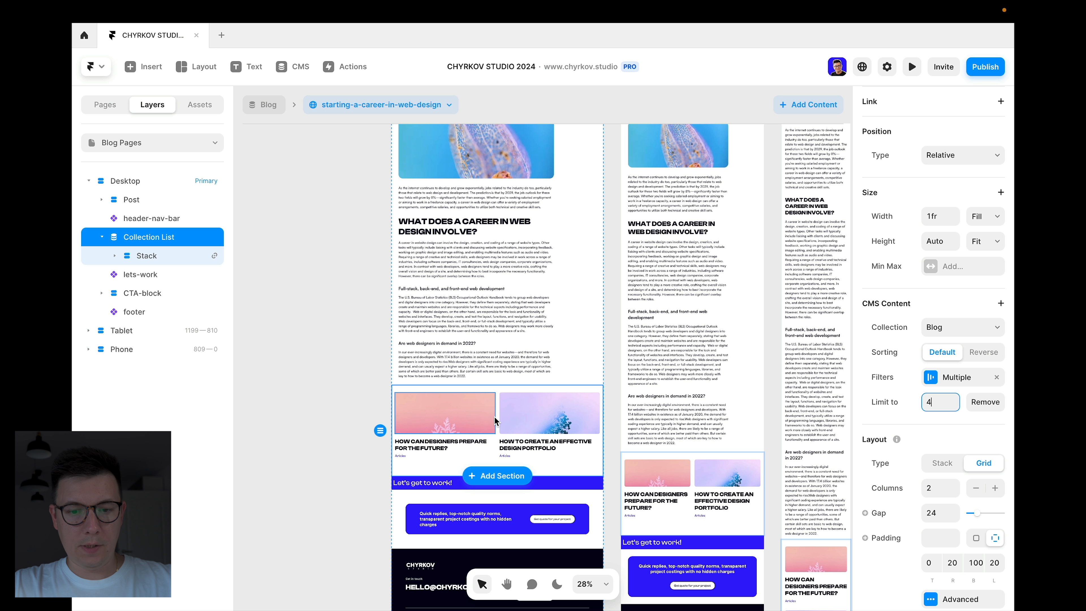
pyautogui.press('Return')
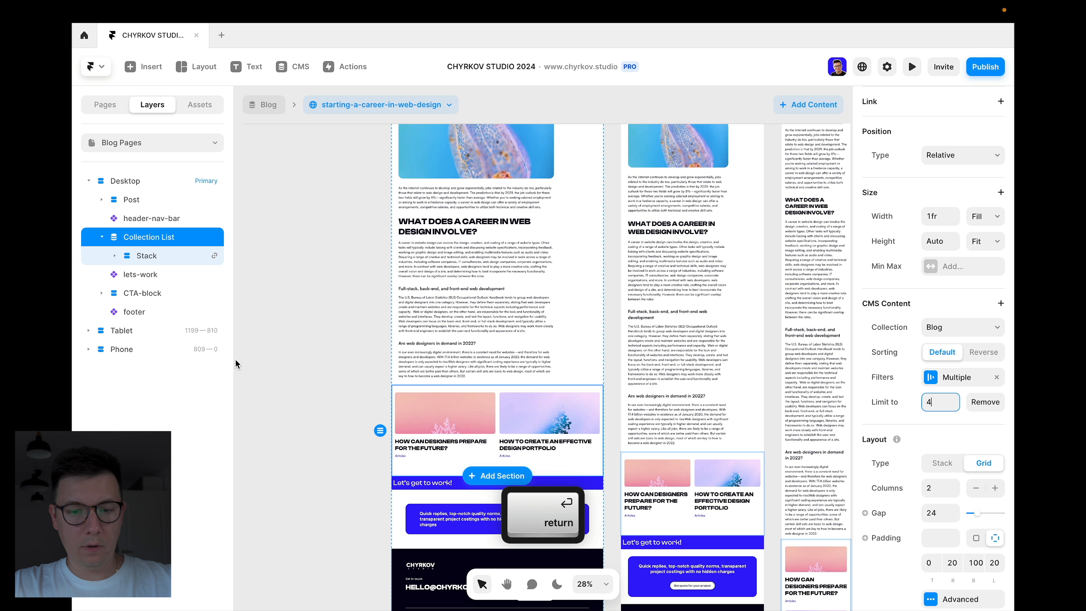
pyautogui.click(284, 391)
# Step: Examine the related-posts list on the Desktop, Tablet and Phone layouts, and the article's Content text layer
pyautogui.scroll(2, 464, 421)
pyautogui.scroll(-1, 464, 422)
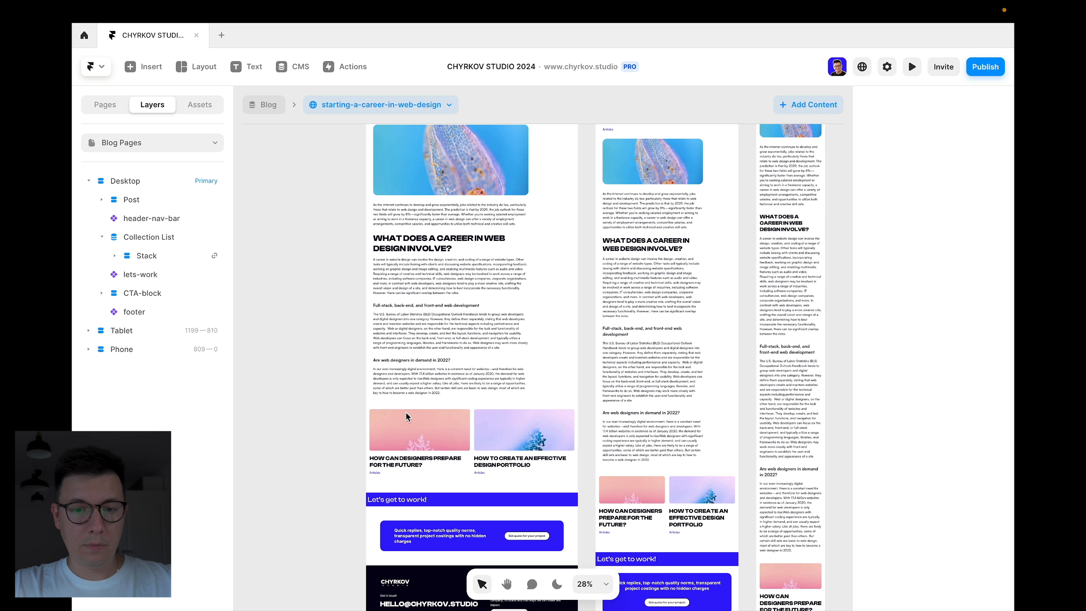
pyautogui.scroll(-2, 558, 387)
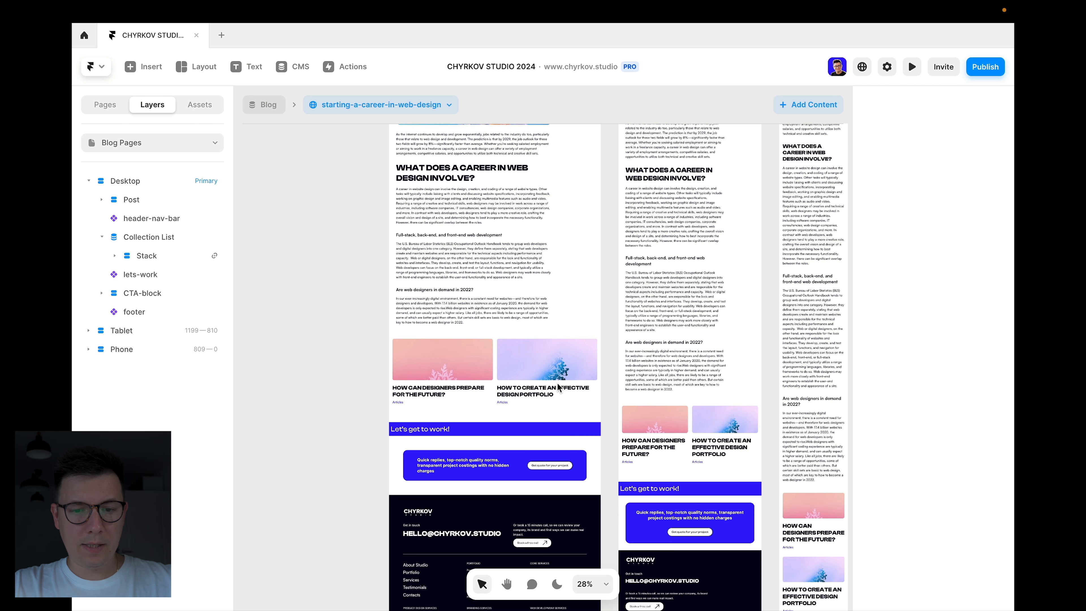
pyautogui.scroll(-2, 614, 303)
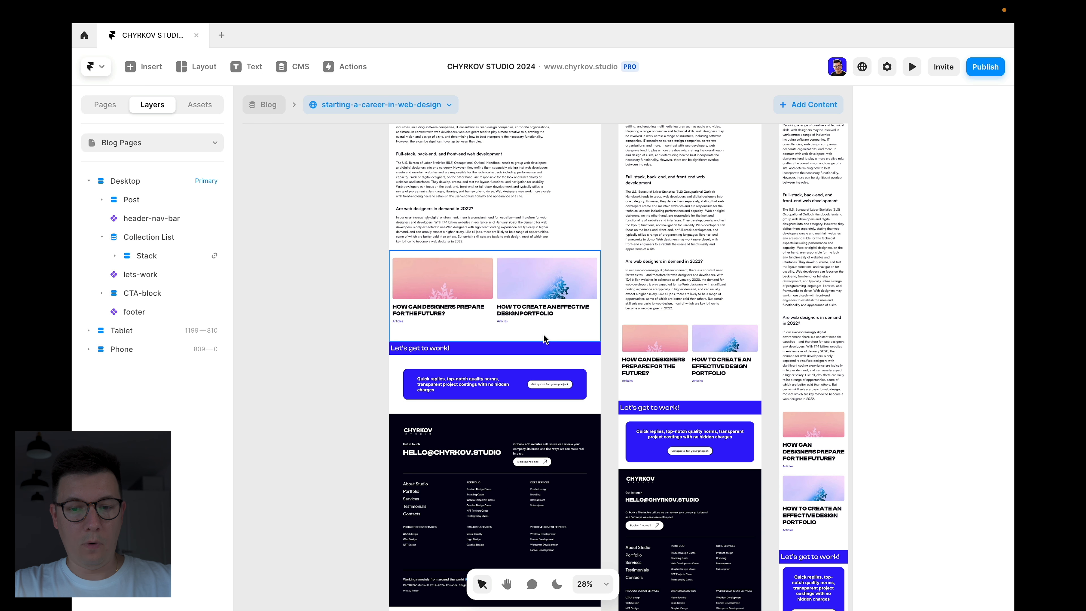
pyautogui.scroll(2, 556, 347)
pyautogui.scroll(-3, 515, 240)
pyautogui.hscroll(3, 516, 240)
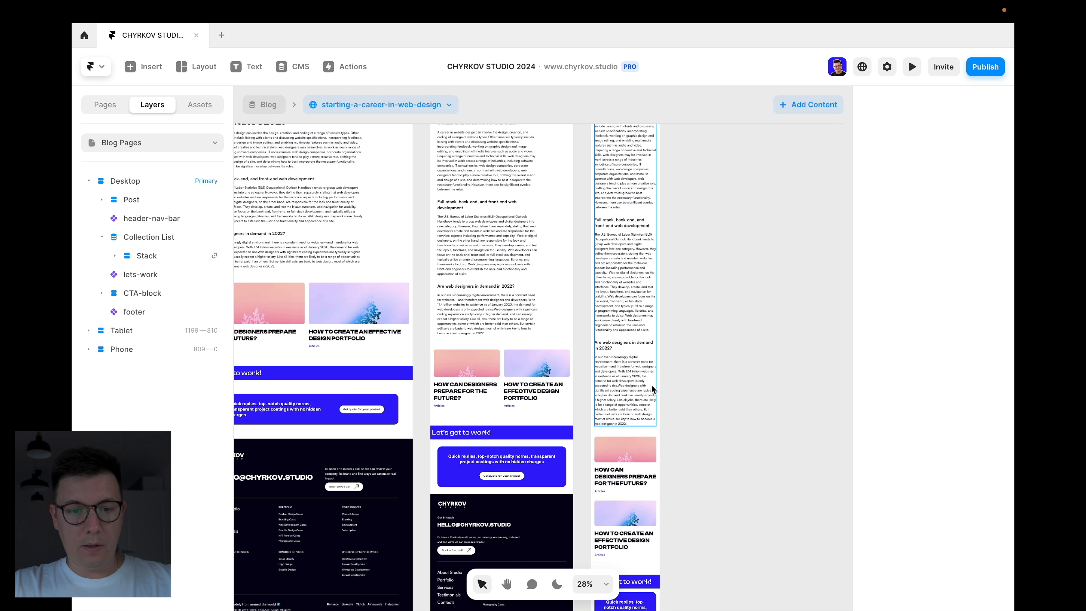
pyautogui.scroll(3, 449, 304)
pyautogui.scroll(3, 340, 306)
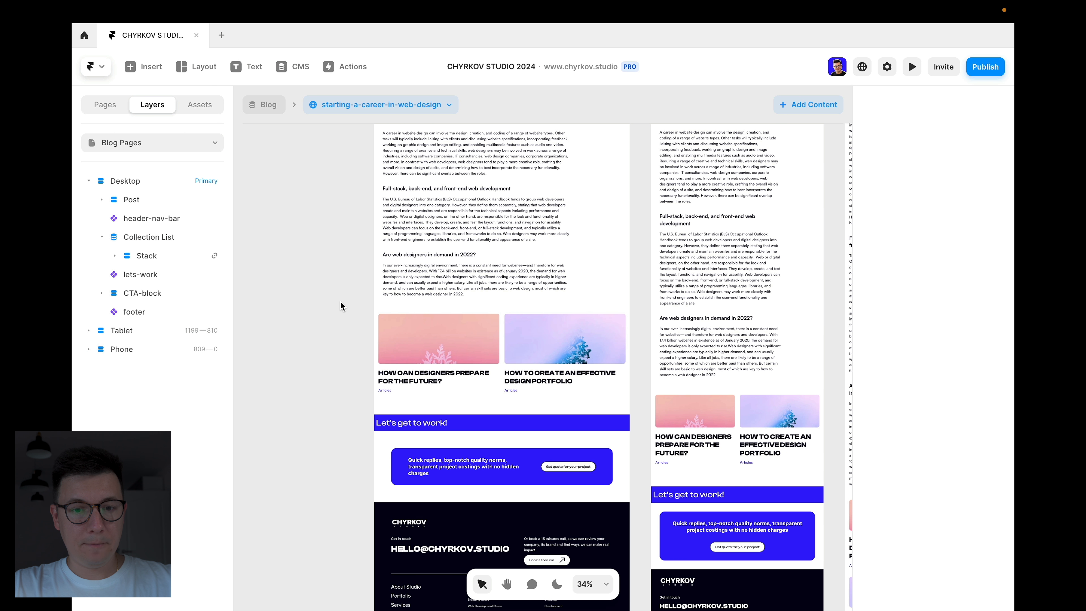
pyautogui.keyDown('super'); pyautogui.click(452, 163); pyautogui.keyUp('super')
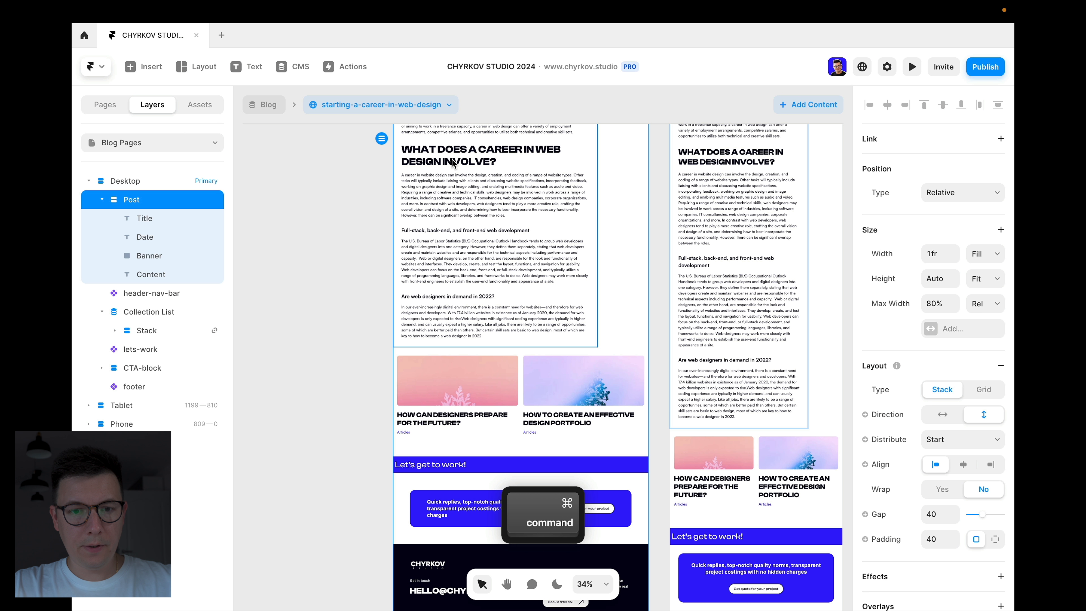
pyautogui.click(444, 162)
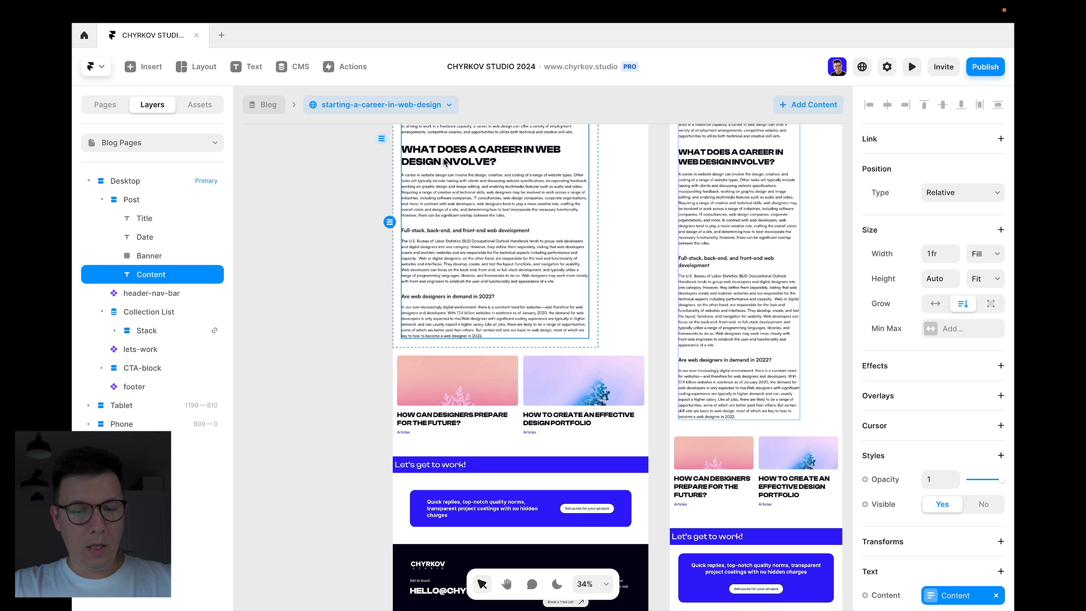
pyautogui.hscroll(-2, 436, 316)
pyautogui.click(383, 326)
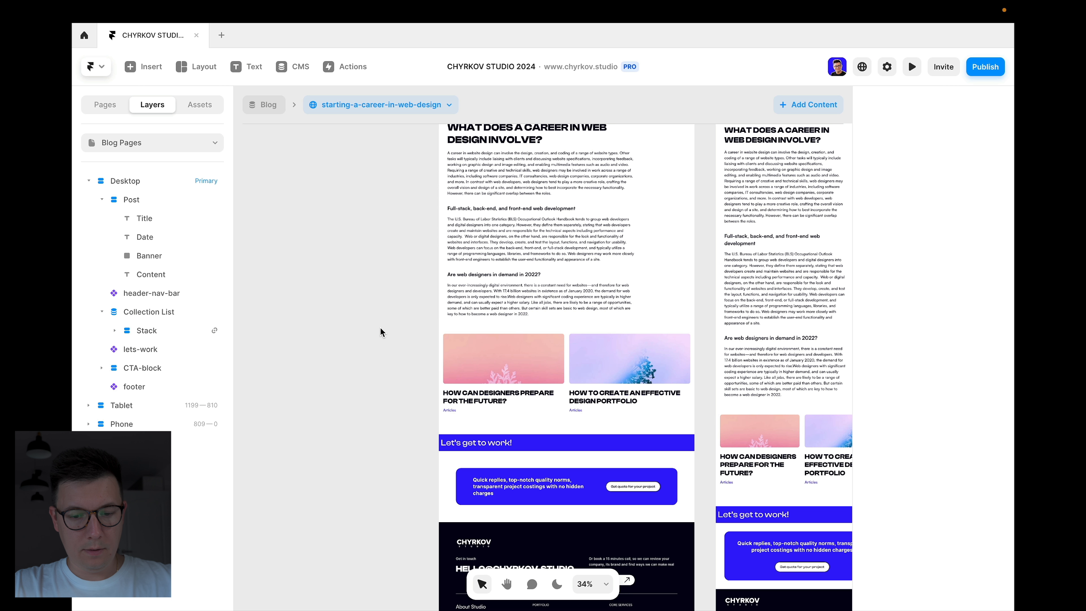
# Step: Add a text layer reading "You may also like" on the empty canvas beside the Desktop breakpoint
pyautogui.hscroll(-3, 376, 321)
pyautogui.press('t')
pyautogui.click(371, 324)
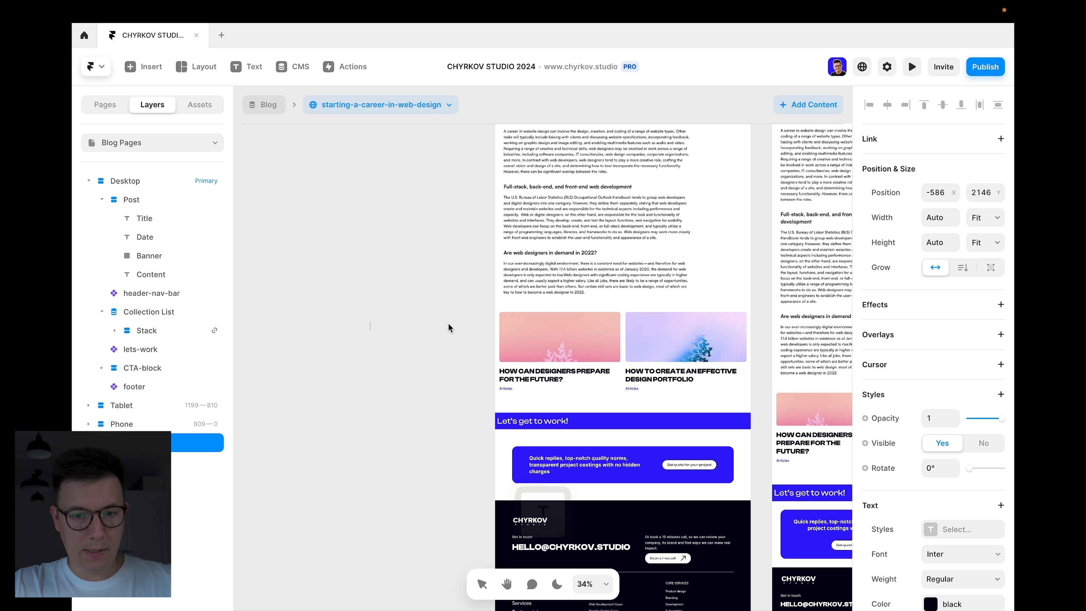
pyautogui.press('shift')
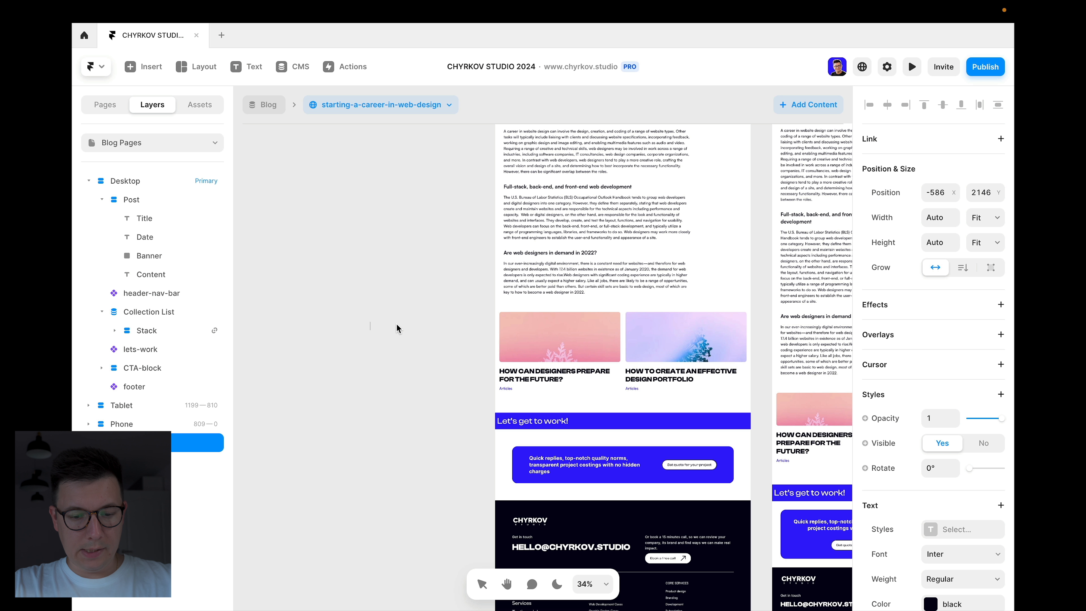
pyautogui.press('shift')
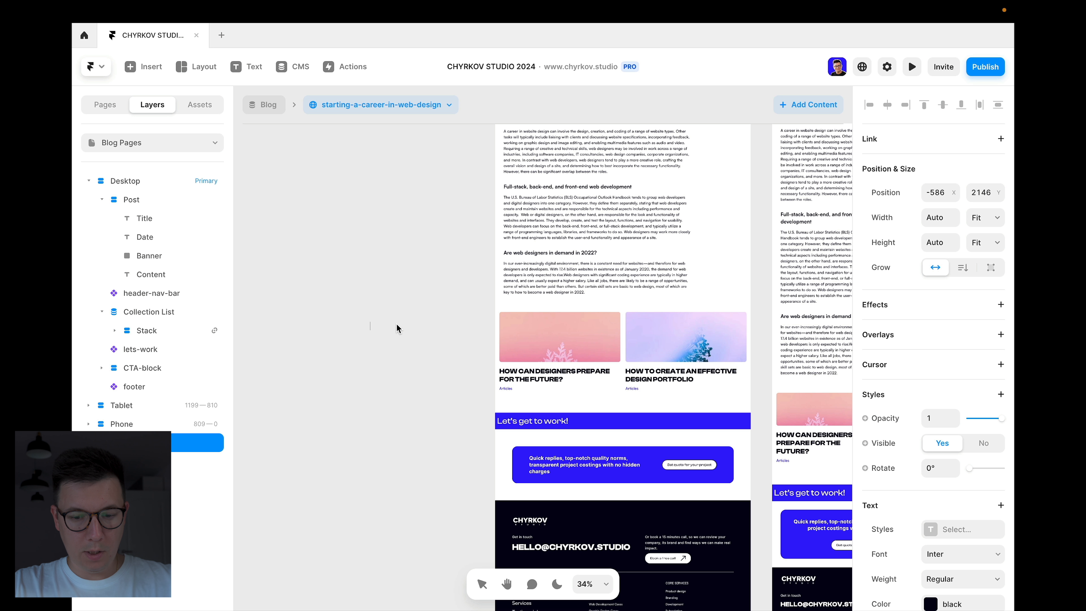
pyautogui.write('You ')
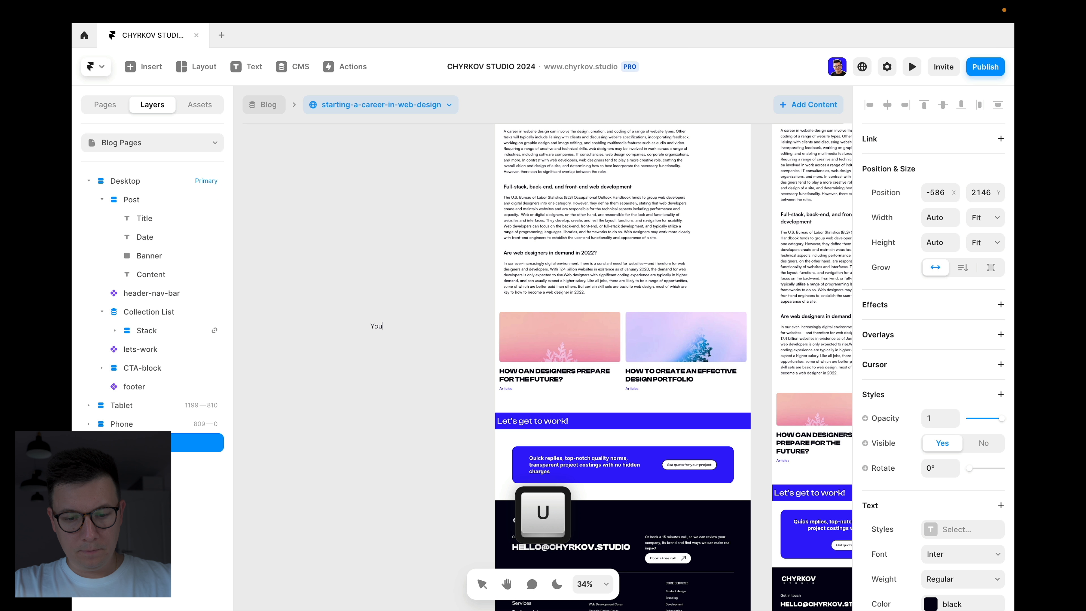
pyautogui.write('may ')
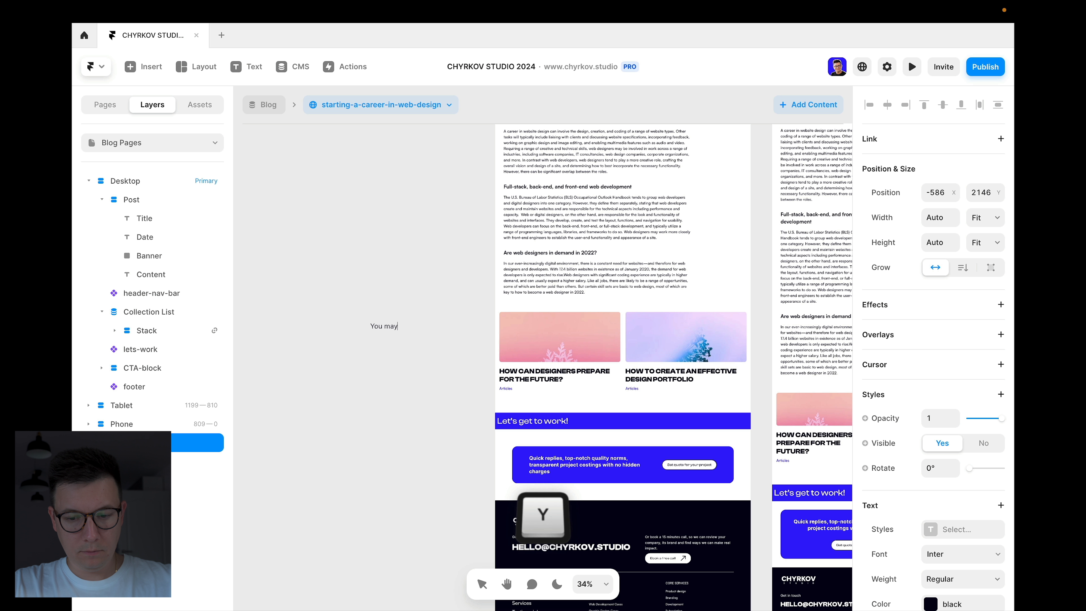
pyautogui.write('also ')
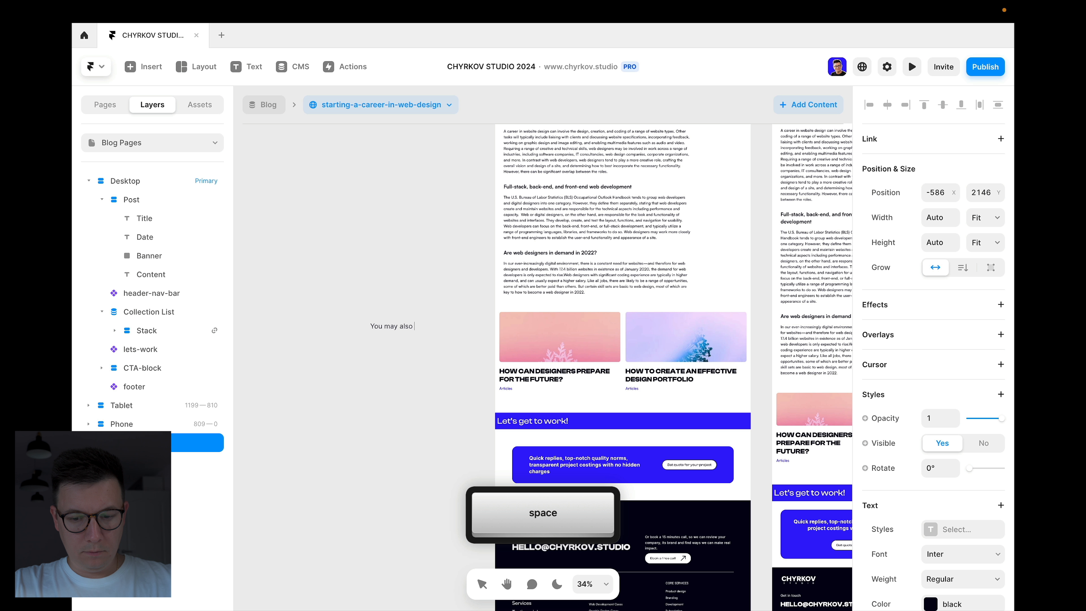
pyautogui.write('like')
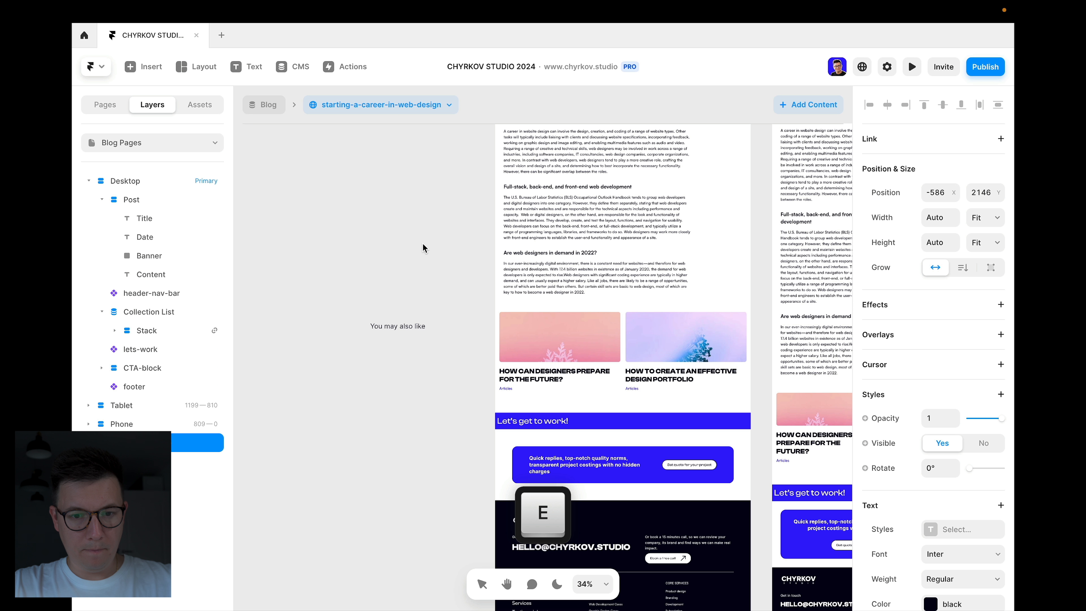
pyautogui.press('Escape')
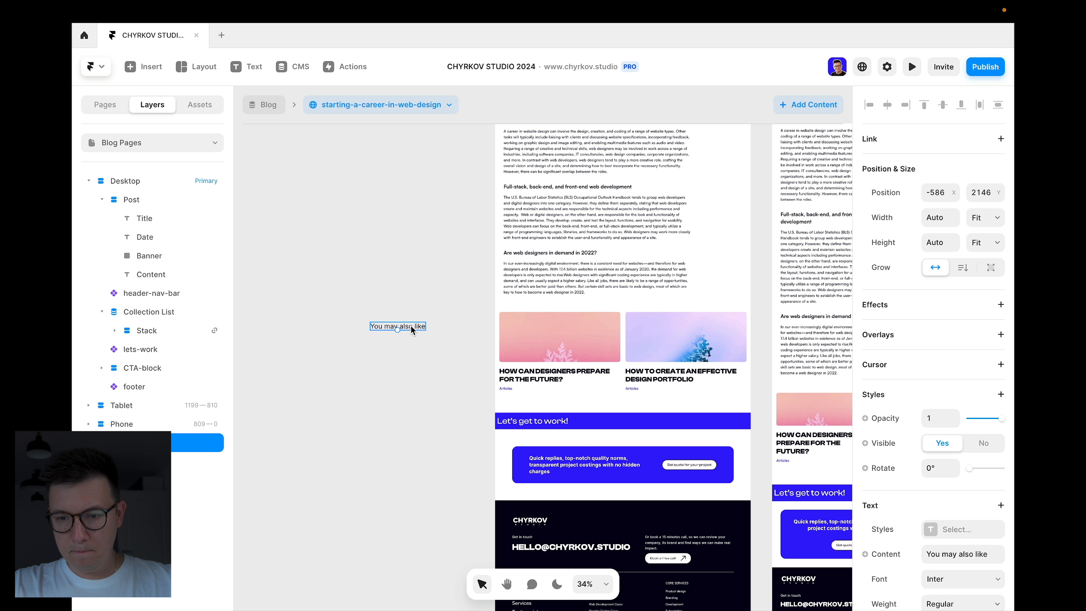
# Step: Apply the Heading 2 text style to "You may also like" and place it between the article and the related-posts list on Desktop
pyautogui.click(933, 531)
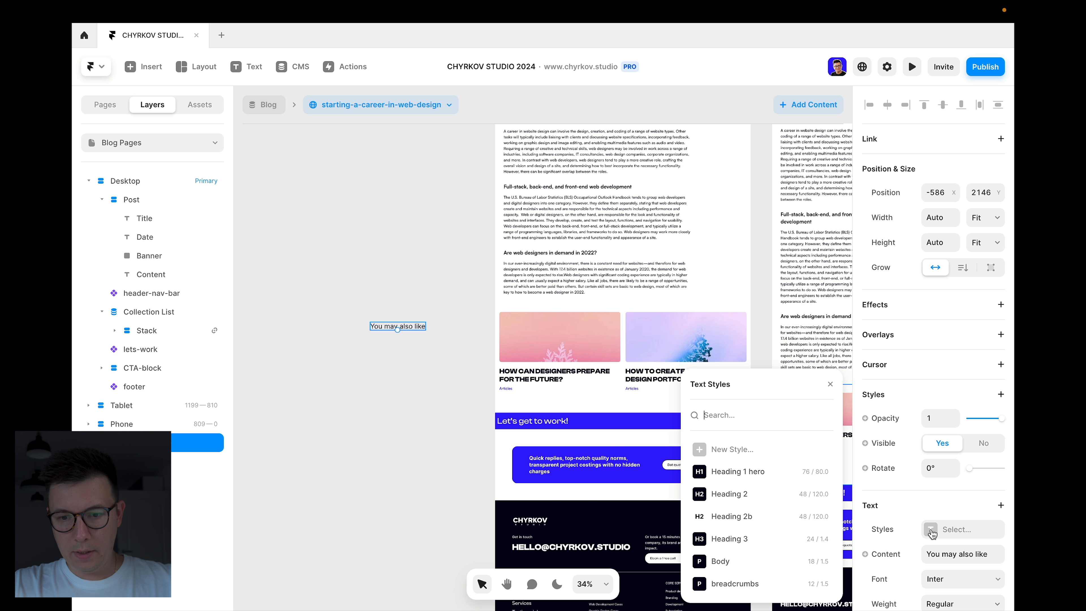
pyautogui.click(732, 497)
pyautogui.moveTo(423, 335); pyautogui.dragTo(569, 307)
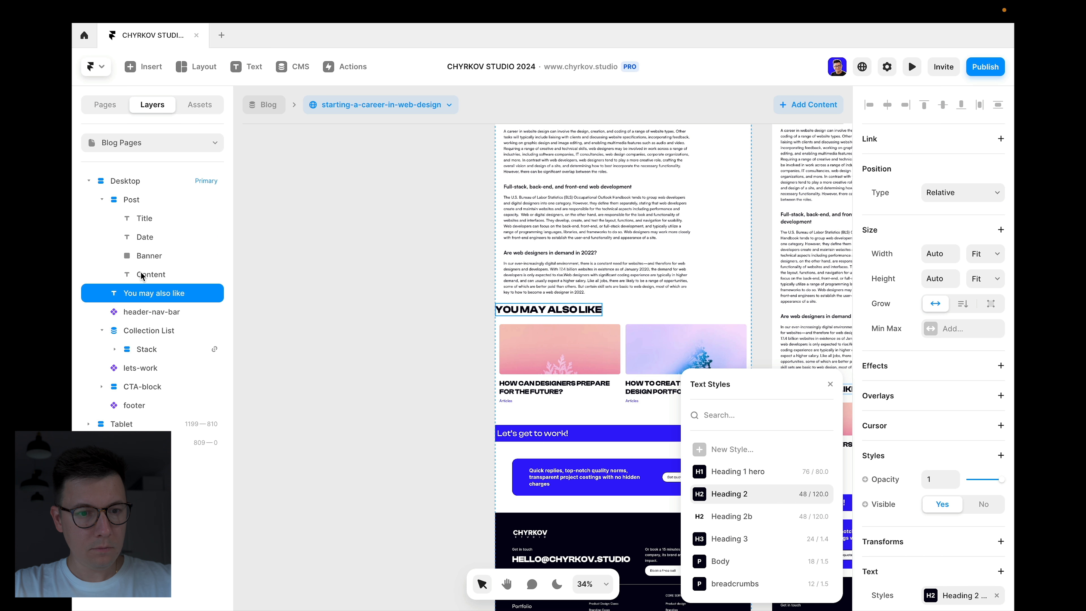
pyautogui.click(102, 200)
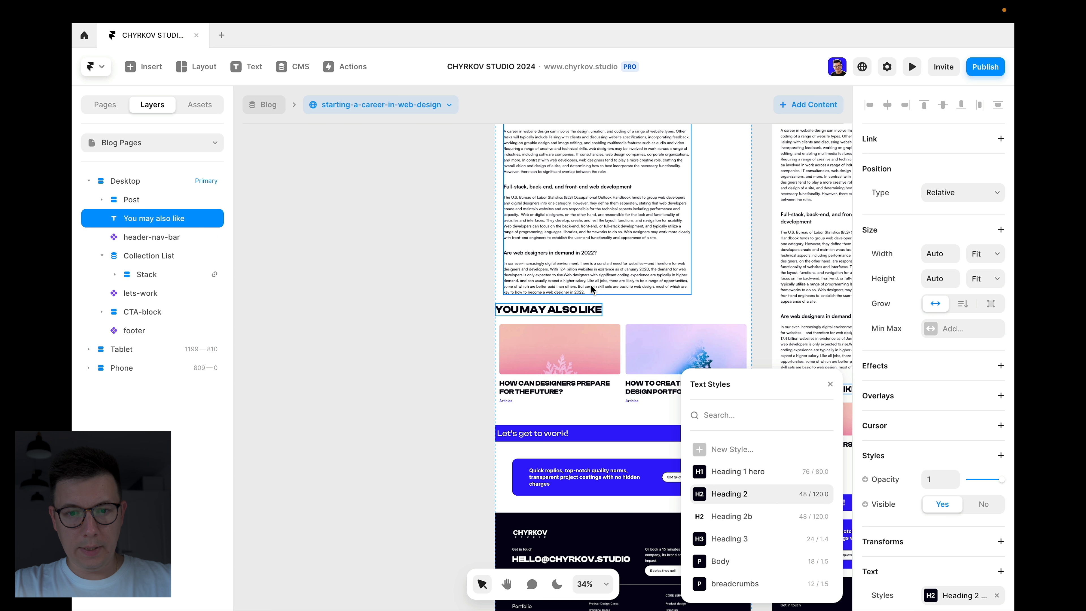
# Step: Wrap the "You may also like" heading on Desktop in its own stack and set the stack's padding to 40
pyautogui.scroll(5, 594, 287)
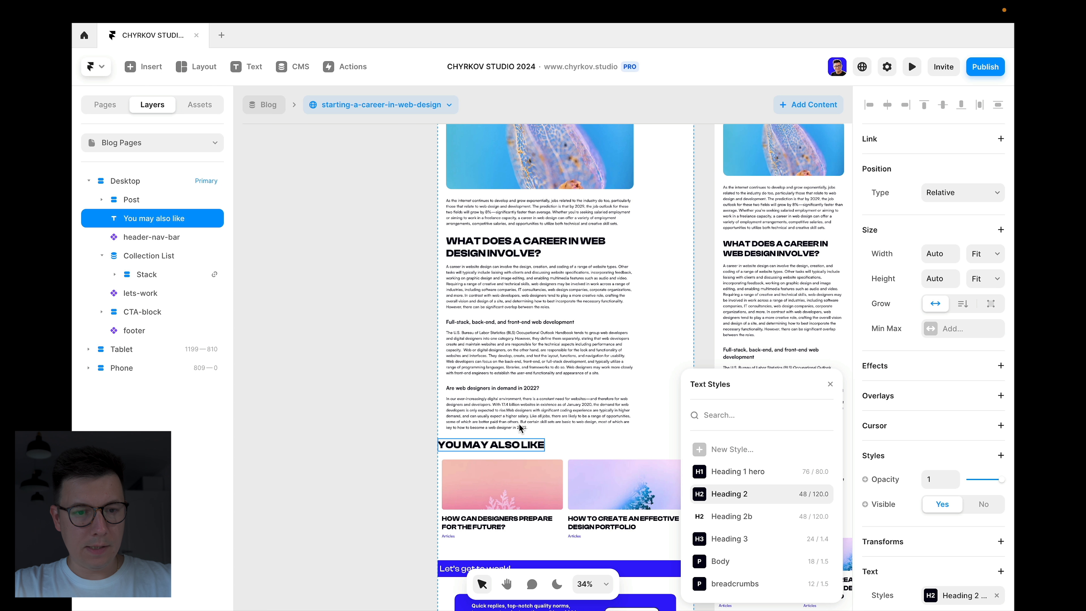
pyautogui.click(131, 250)
pyautogui.click(131, 226)
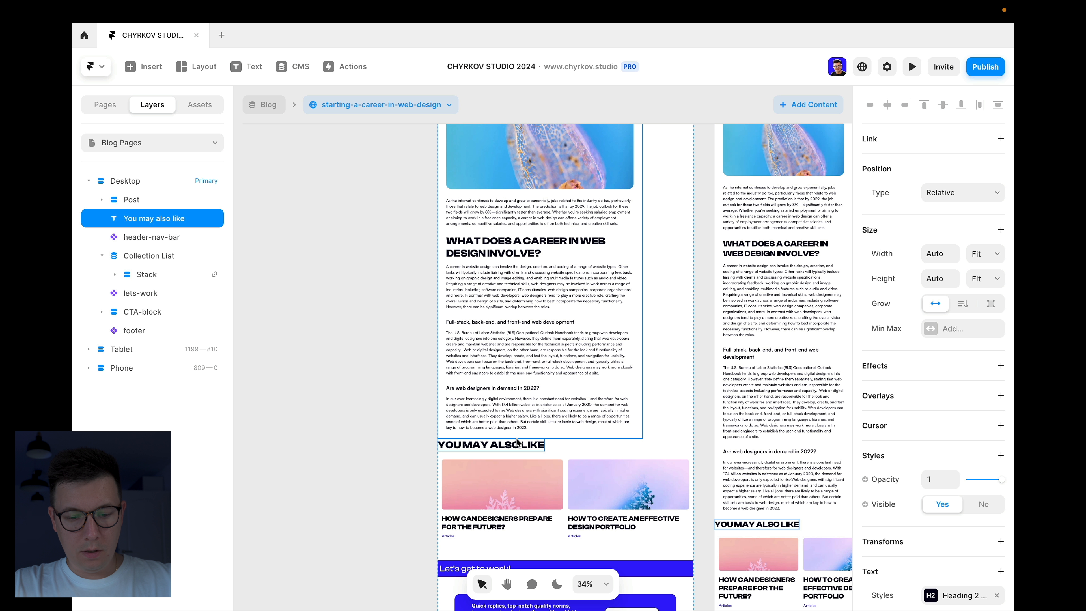
pyautogui.press('alt+super+Return')
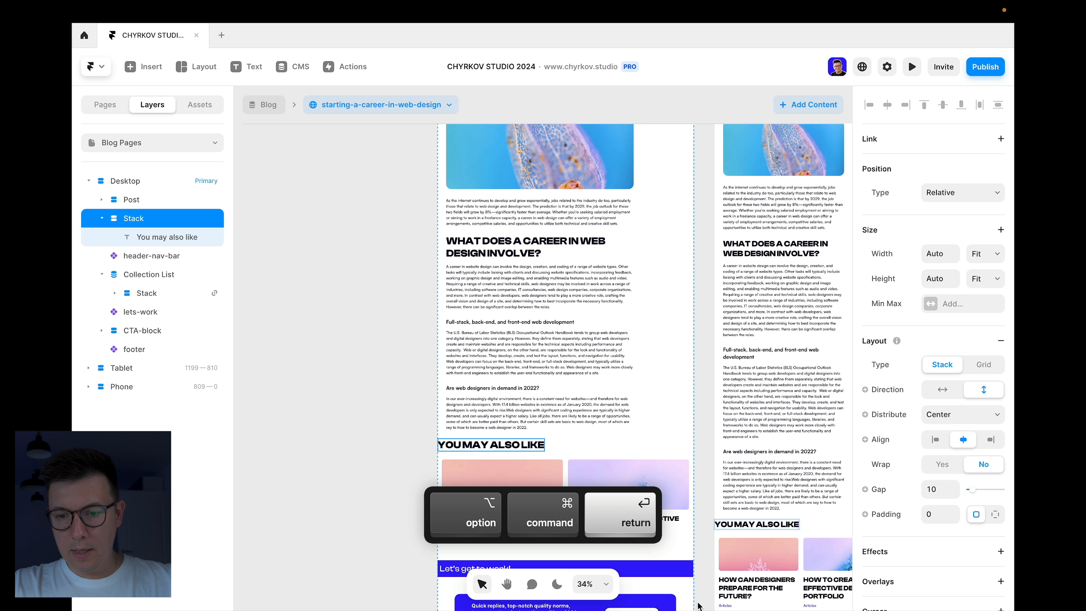
pyautogui.write('40')
pyautogui.press('Return')
pyautogui.click(332, 411)
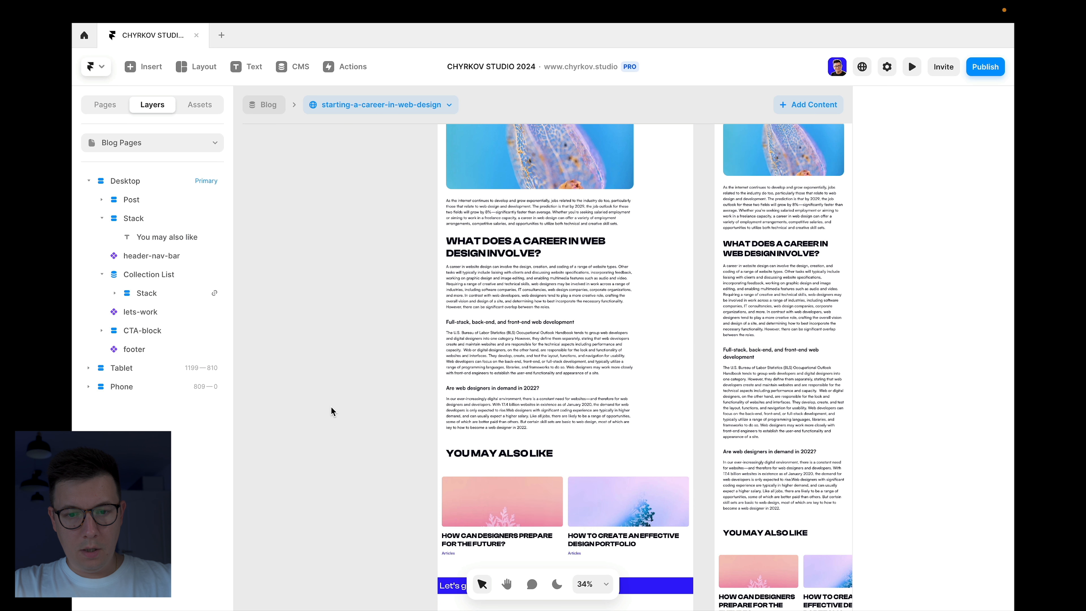
# Step: Examine the spacing of the "You may also like" heading and the related-posts list across the Desktop, Tablet and Phone layouts
pyautogui.scroll(-3, 621, 342)
pyautogui.scroll(3, 589, 341)
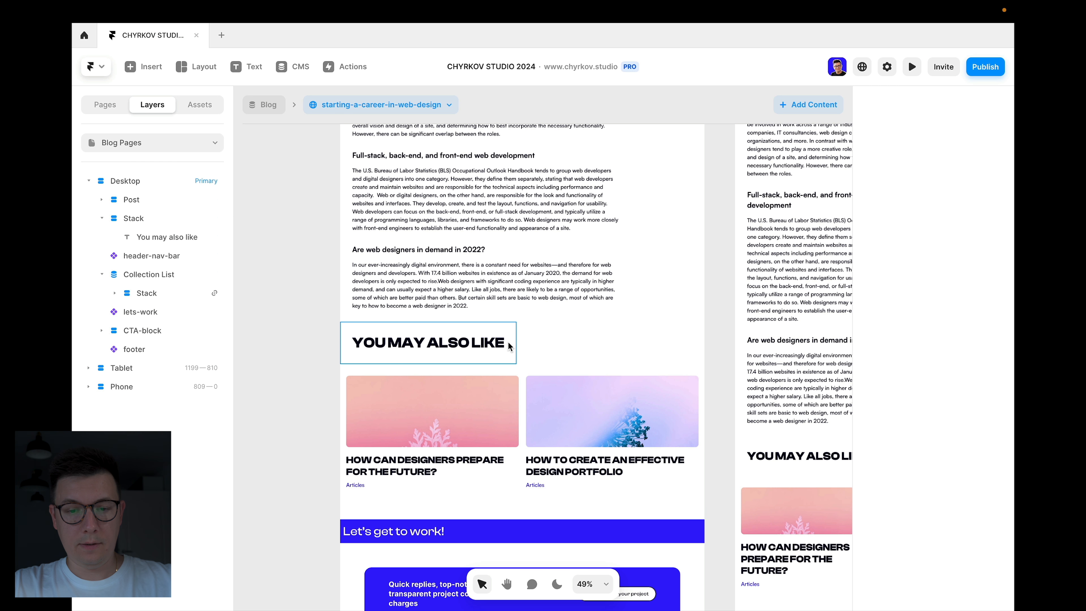
pyautogui.scroll(-3, 509, 343)
pyautogui.scroll(5, 522, 280)
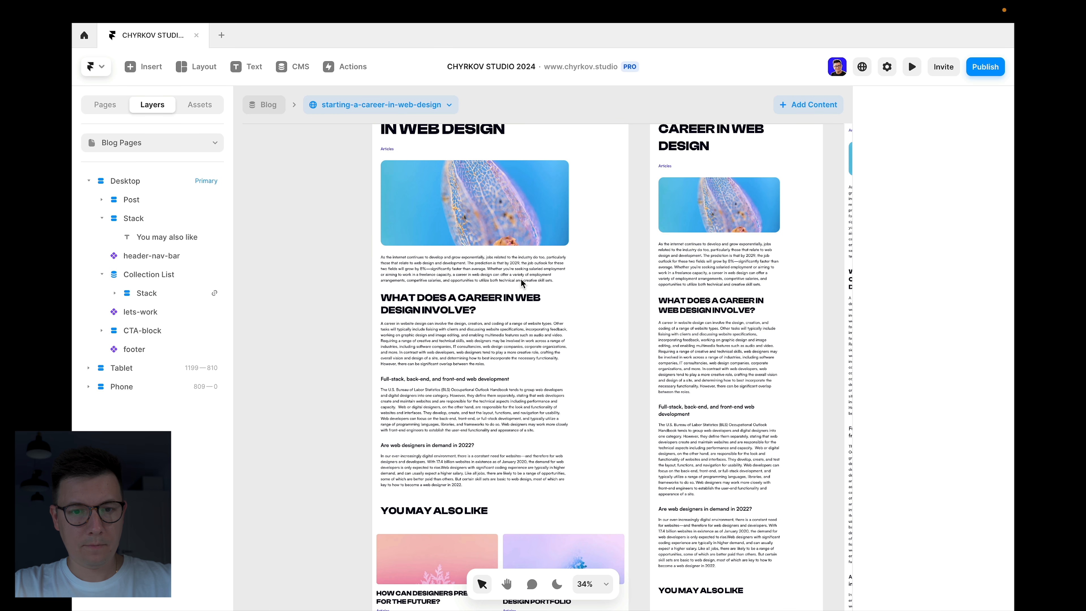
pyautogui.scroll(-2, 483, 261)
pyautogui.scroll(3, 454, 206)
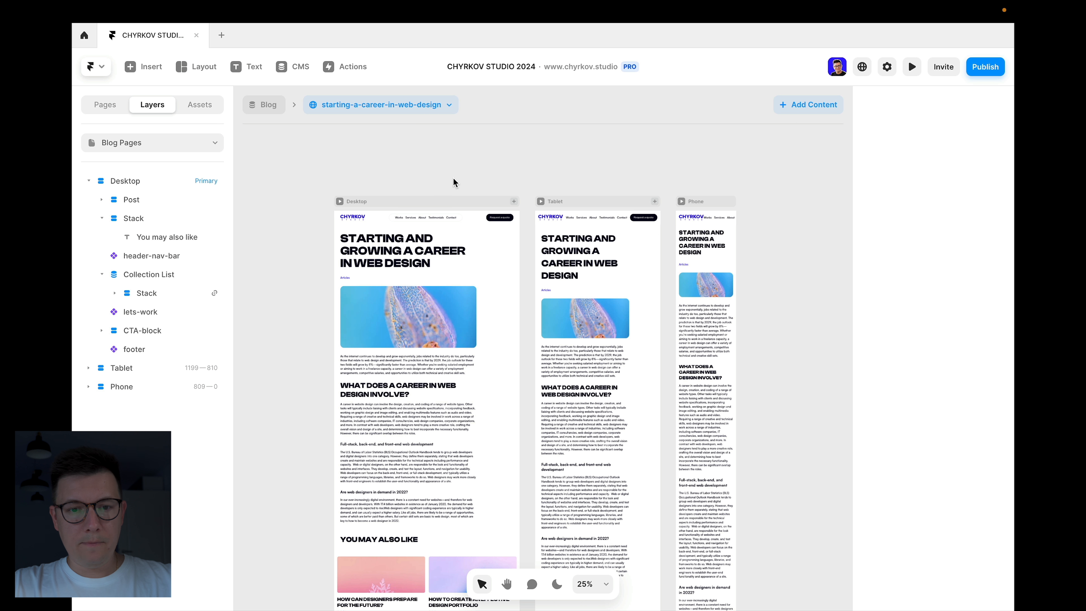
pyautogui.scroll(-2, 400, 170)
pyautogui.scroll(-2, 376, 372)
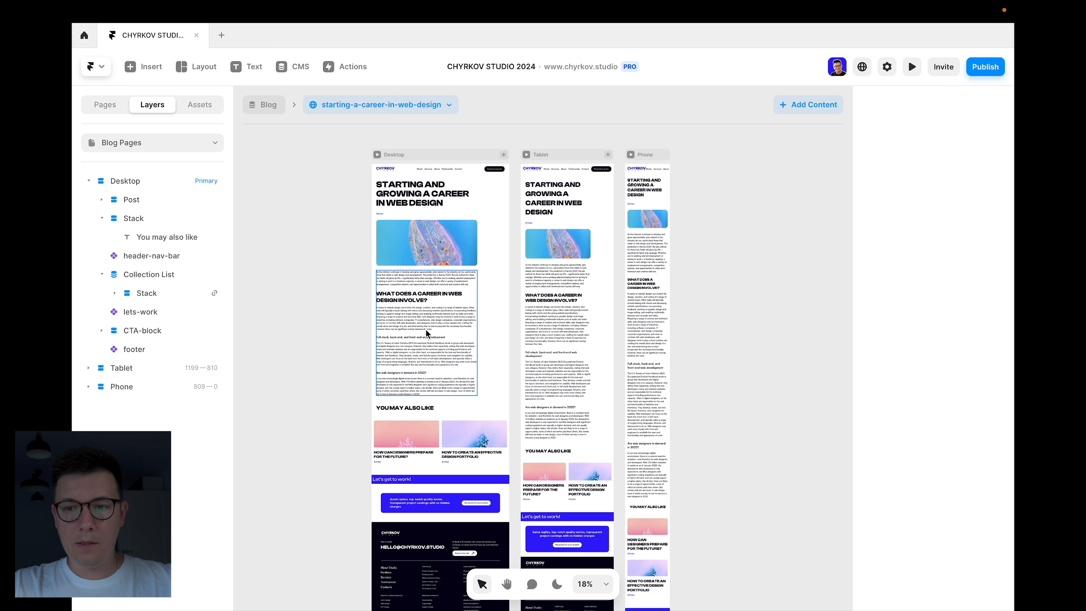
# Step: Preview the starting-a-career-in-web-design page and look through the article down to its related-posts section
pyautogui.click(913, 67)
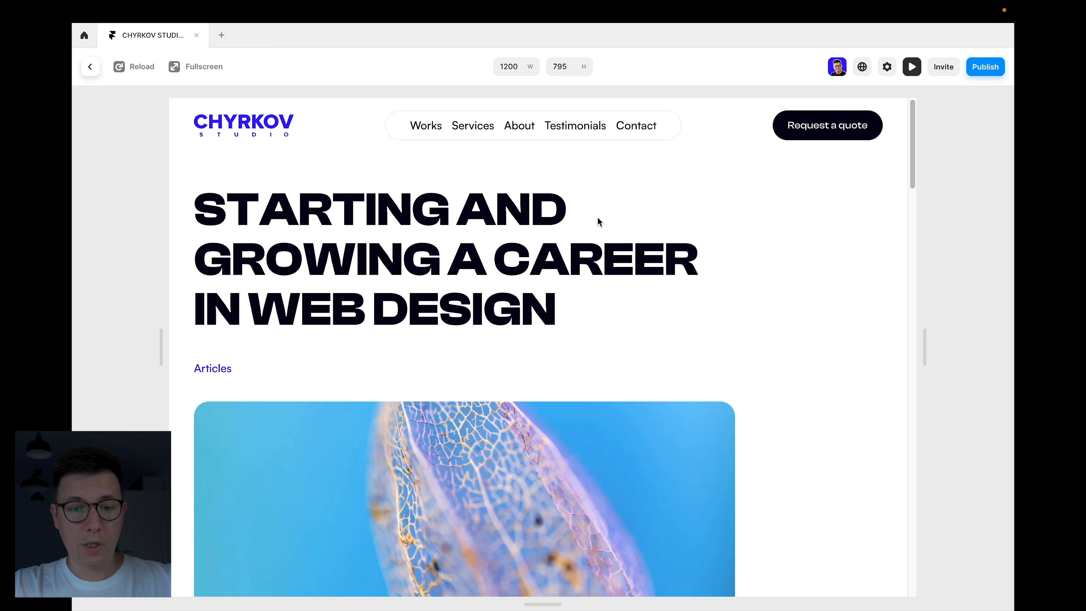
pyautogui.scroll(-15, 524, 254)
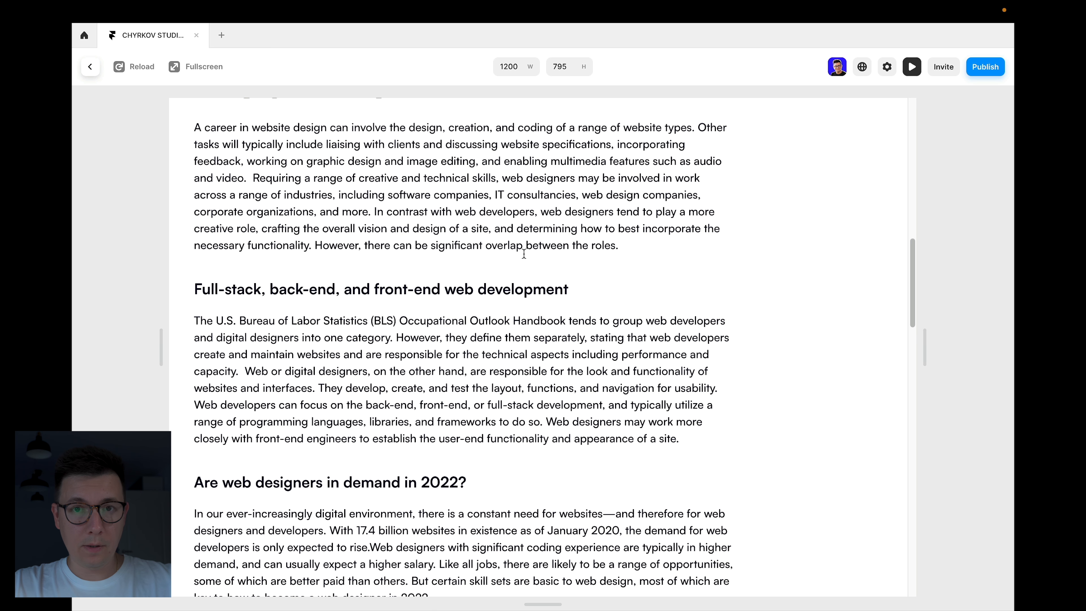
pyautogui.scroll(-10, 517, 439)
pyautogui.scroll(20, 517, 440)
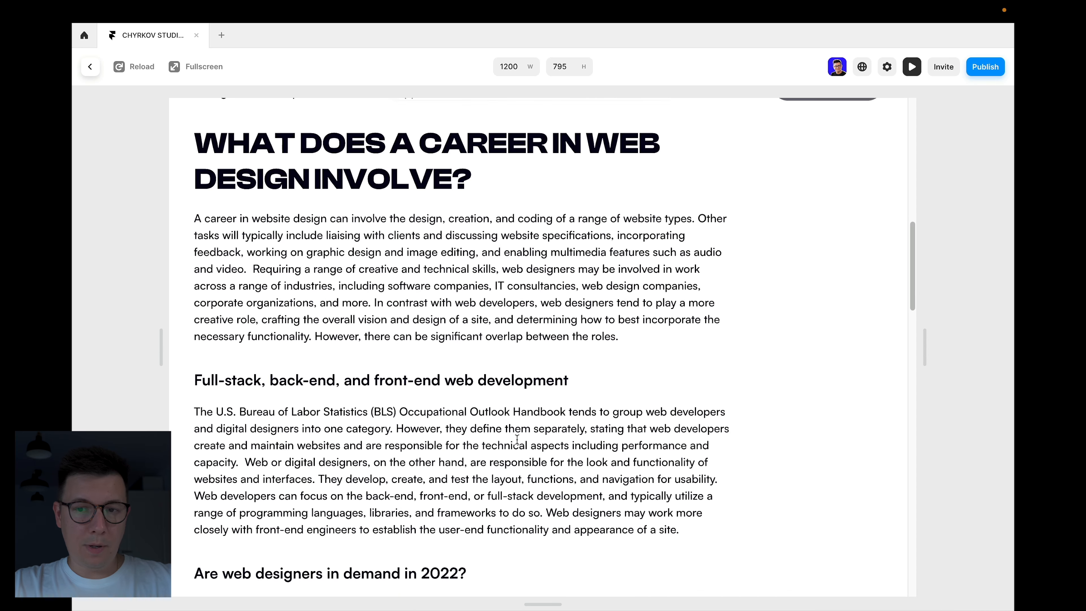